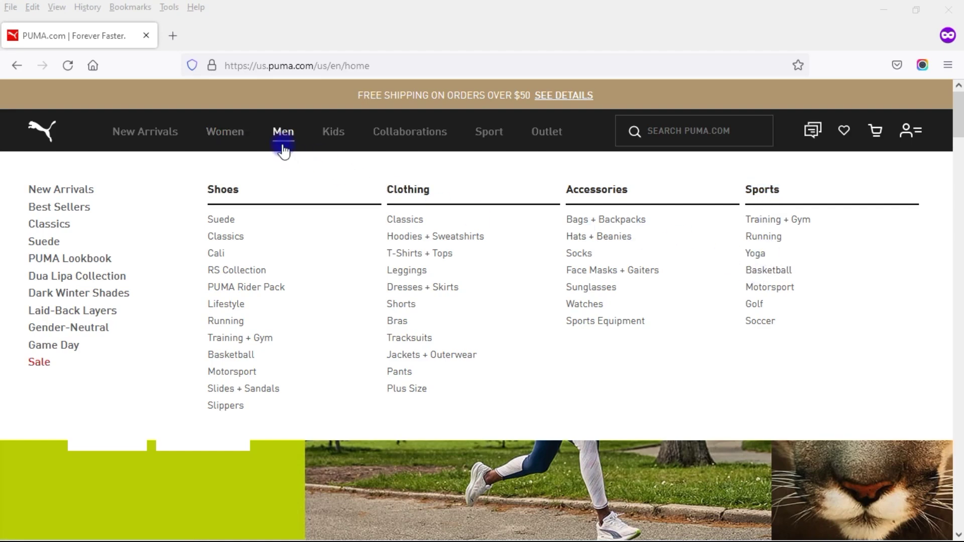
Step: Examine the mega menu contents for Men, Kids, Collaborations, Sport, Outlet and New Arrivals in the PUMA site's main navigation
{"action": "mouse_move", "coordinate": [283, 147]}
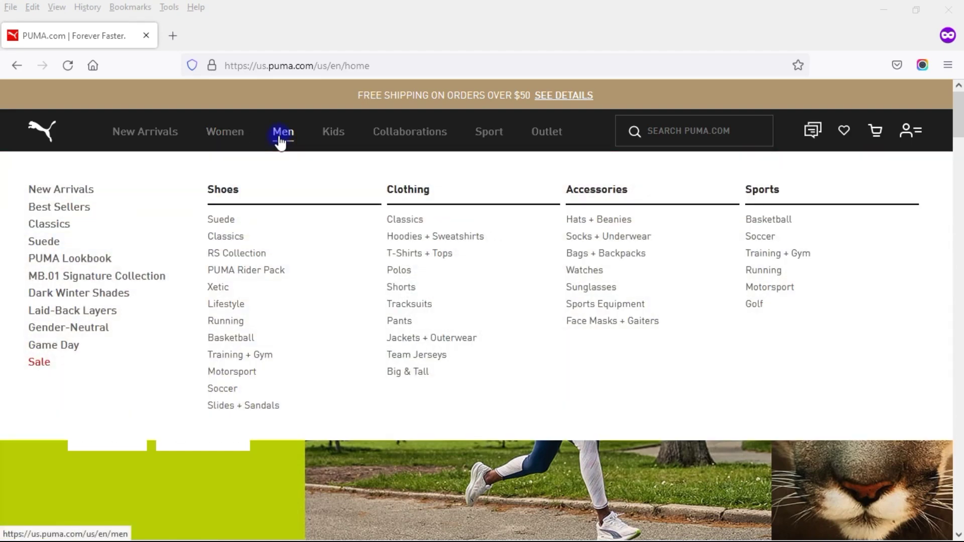
{"action": "mouse_move", "coordinate": [325, 143]}
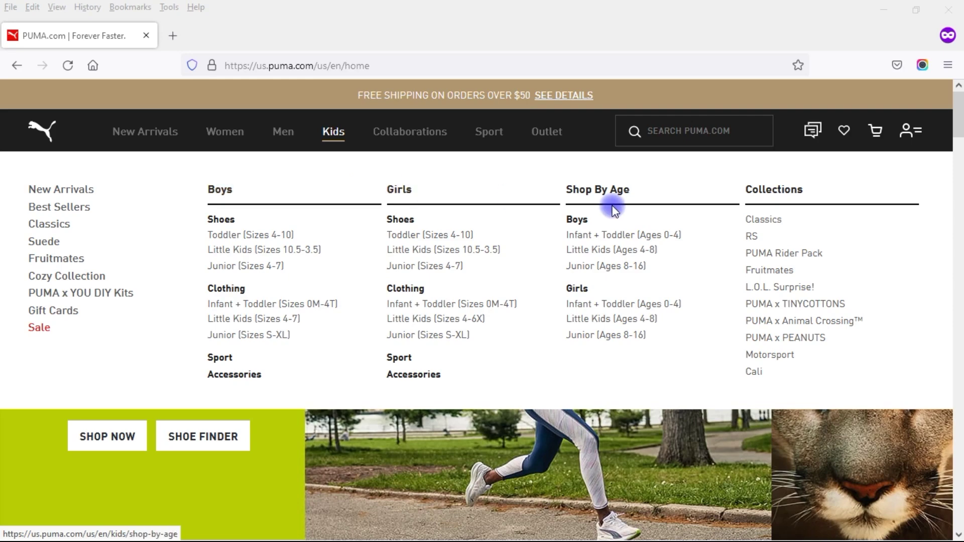
{"action": "mouse_move", "coordinate": [416, 136]}
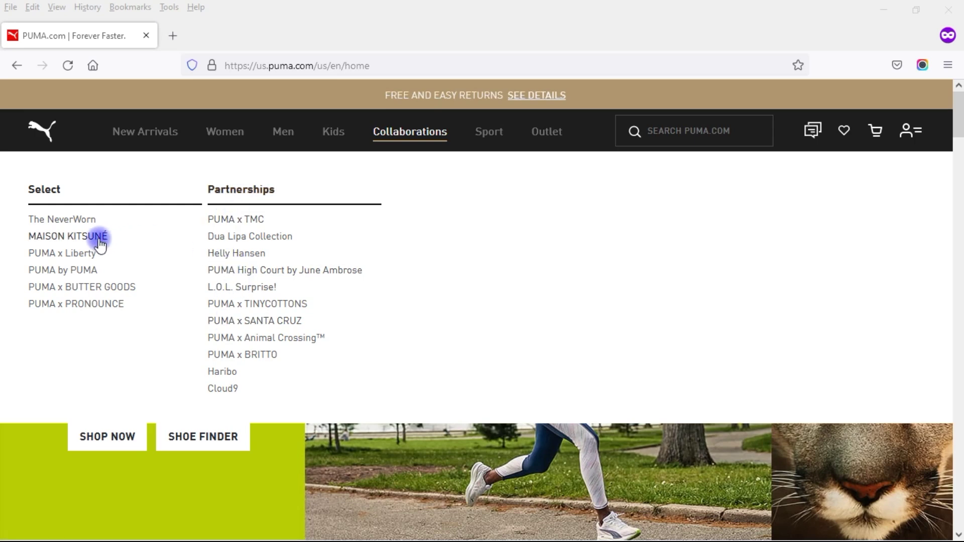
{"action": "mouse_move", "coordinate": [478, 144]}
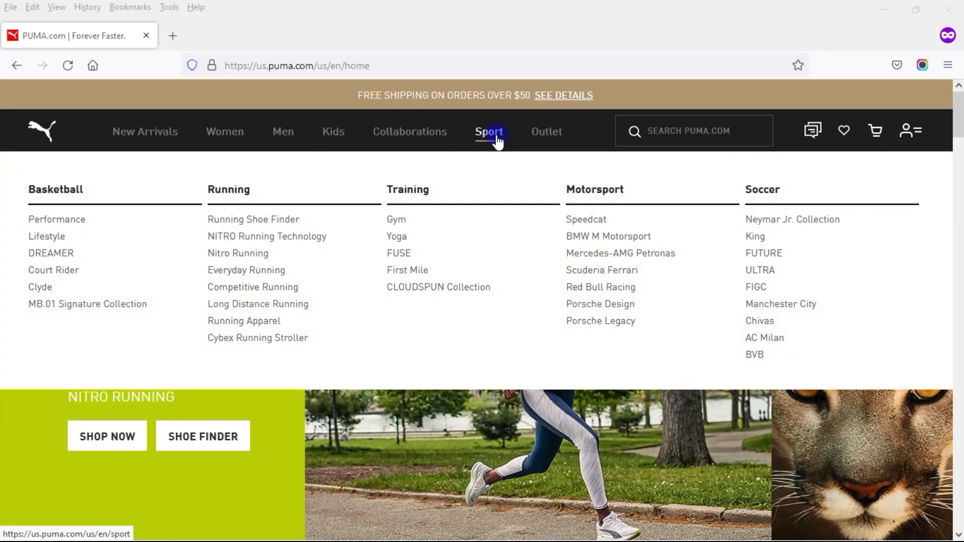
{"action": "mouse_move", "coordinate": [528, 139]}
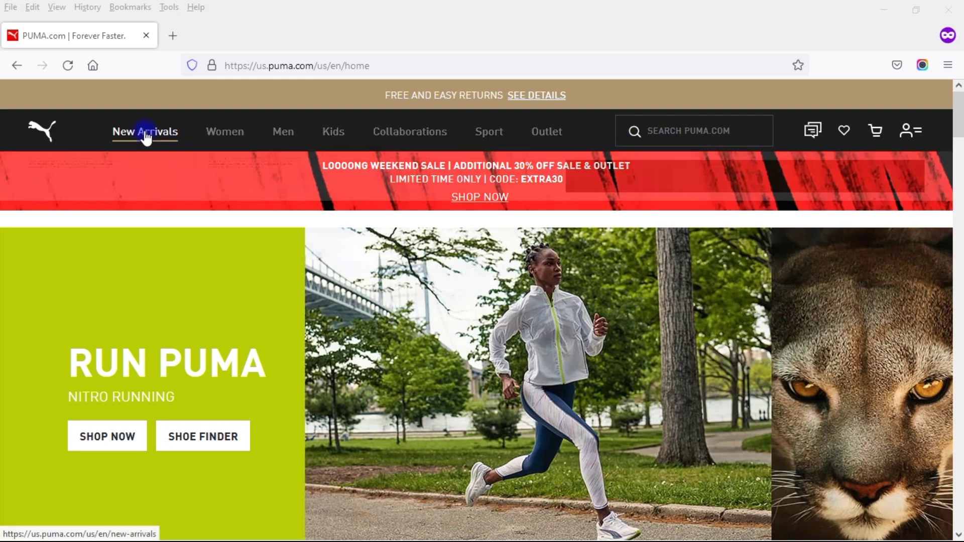
{"action": "mouse_move", "coordinate": [146, 133]}
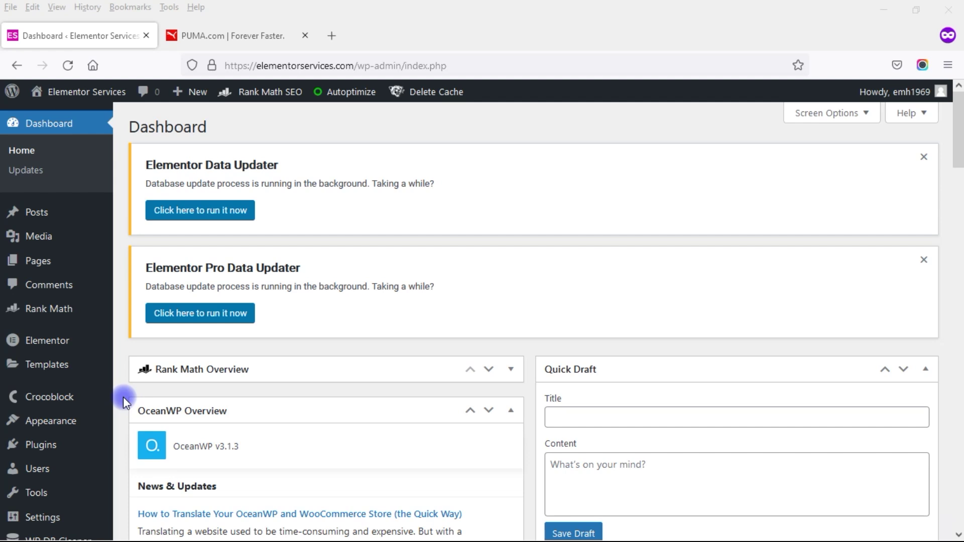
Step: Enable the Revamp Menu option in Crocoblock's JetMenu general settings
{"action": "mouse_move", "coordinate": [63, 398]}
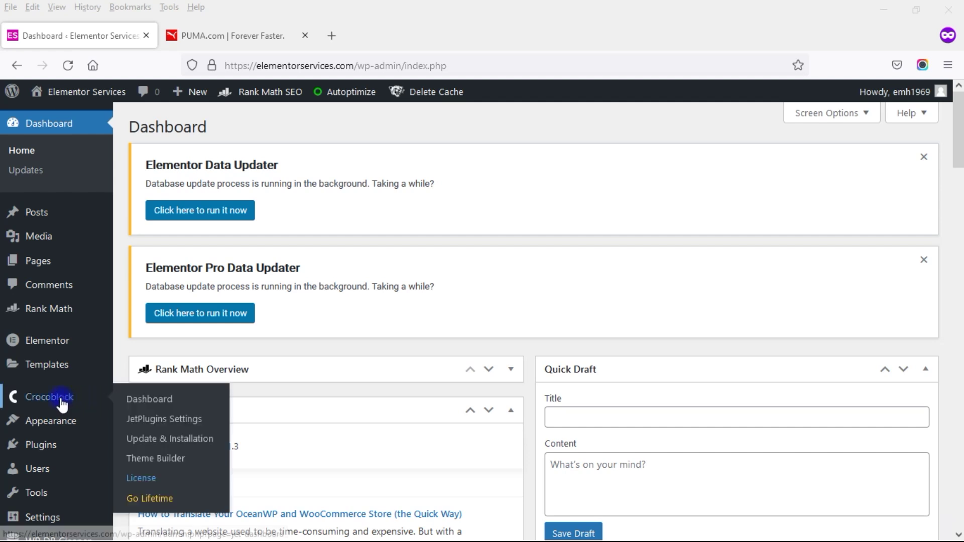
{"action": "left_click", "coordinate": [145, 421]}
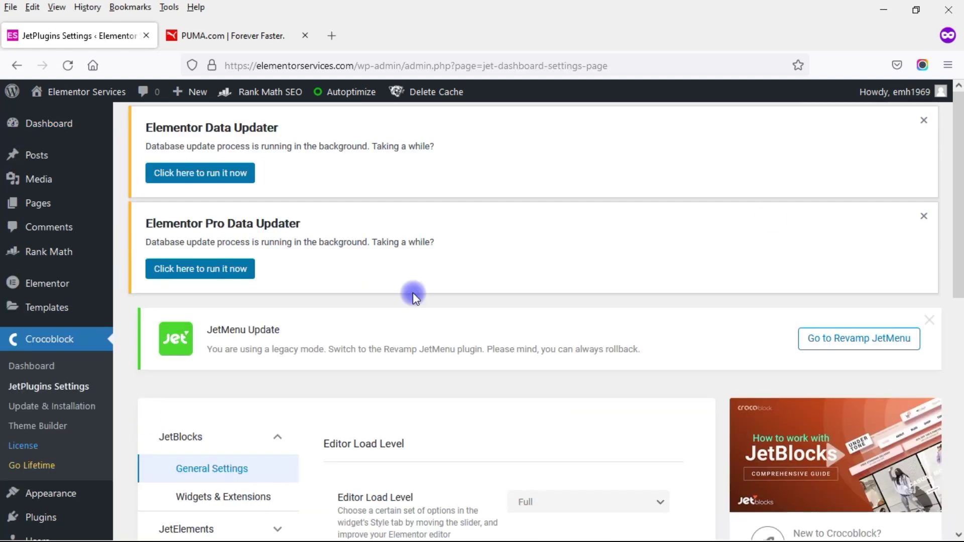
{"action": "scroll", "coordinate": [960, 203], "scroll_direction": "down", "scroll_amount": 3}
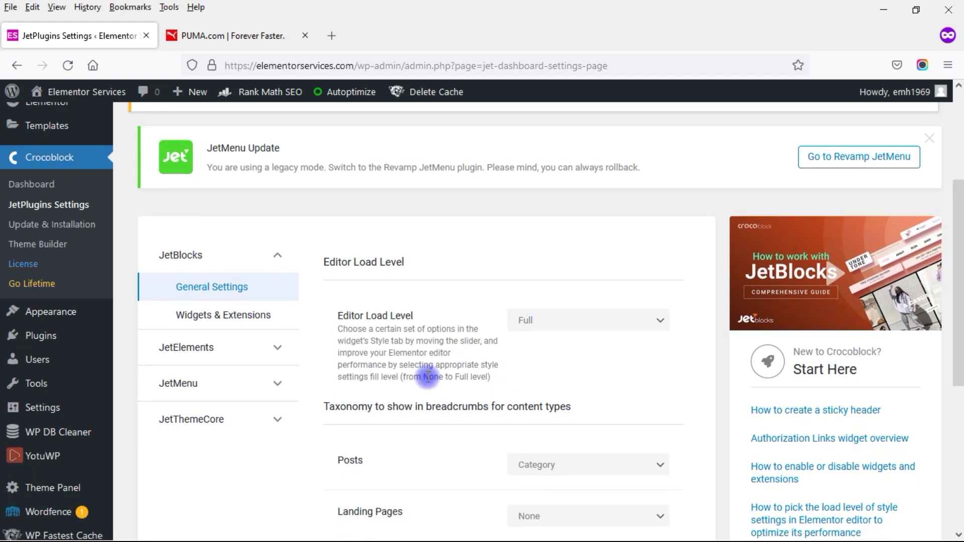
{"action": "left_click", "coordinate": [265, 389]}
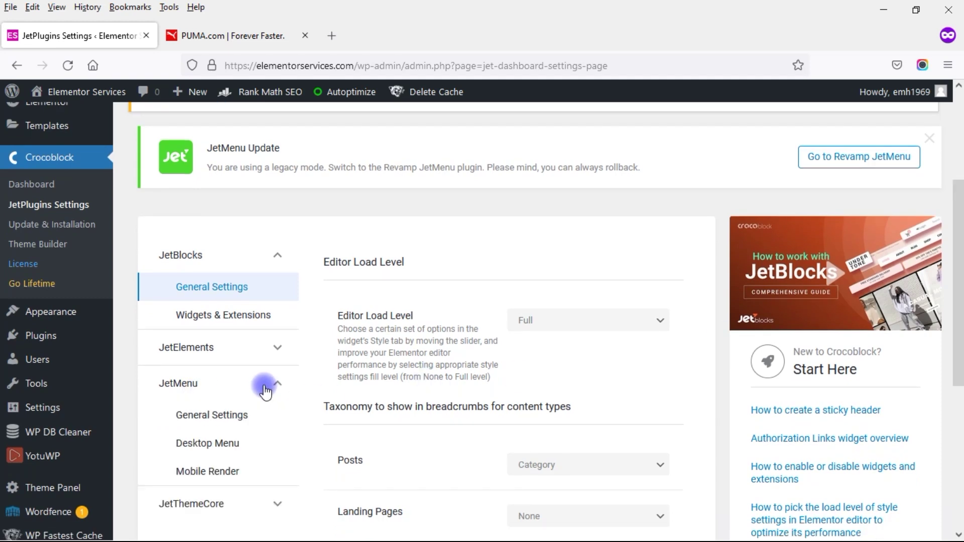
{"action": "left_click", "coordinate": [226, 417]}
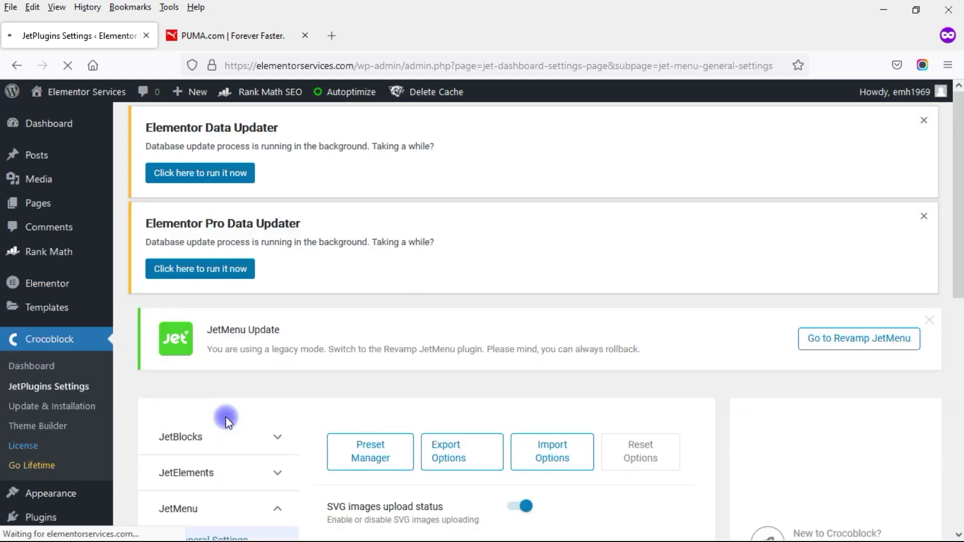
{"action": "scroll", "coordinate": [575, 444], "scroll_direction": "down", "scroll_amount": 4}
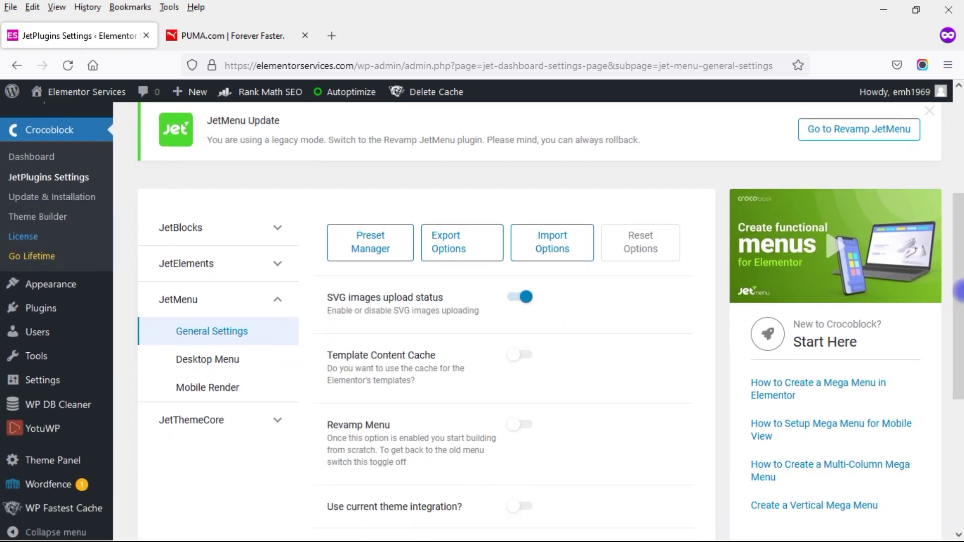
{"action": "left_click", "coordinate": [522, 430]}
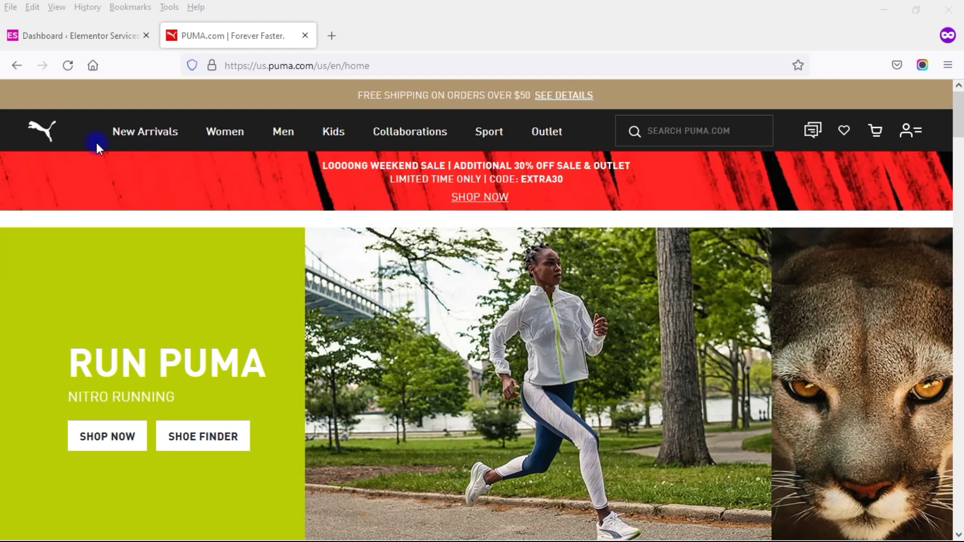
Step: Create a new WordPress menu named "Puma Mega Menu"
{"action": "left_click", "coordinate": [41, 36]}
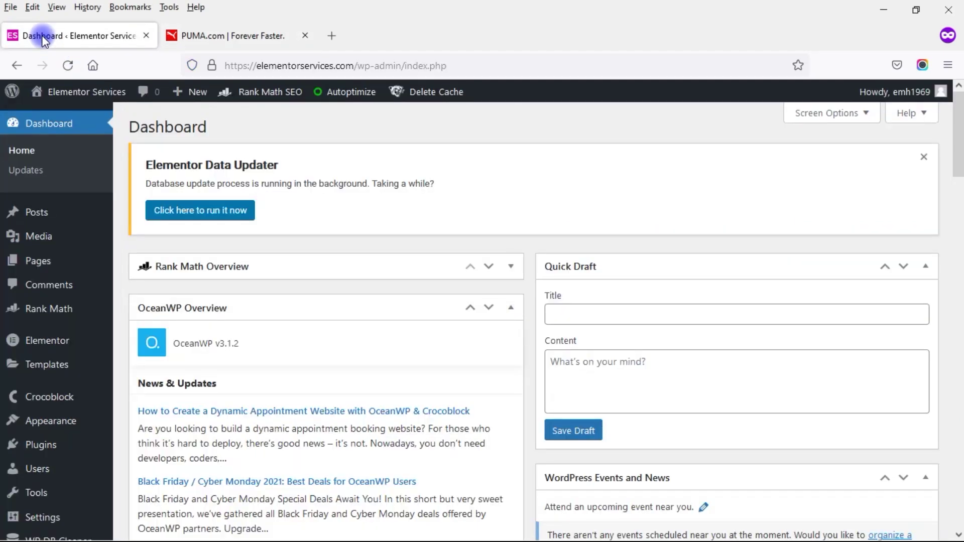
{"action": "mouse_move", "coordinate": [46, 430]}
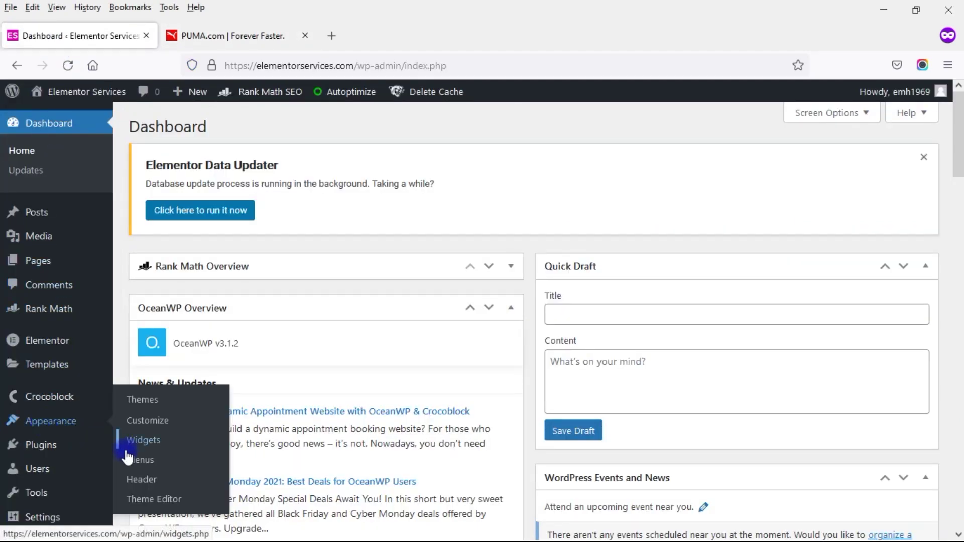
{"action": "left_click", "coordinate": [134, 462]}
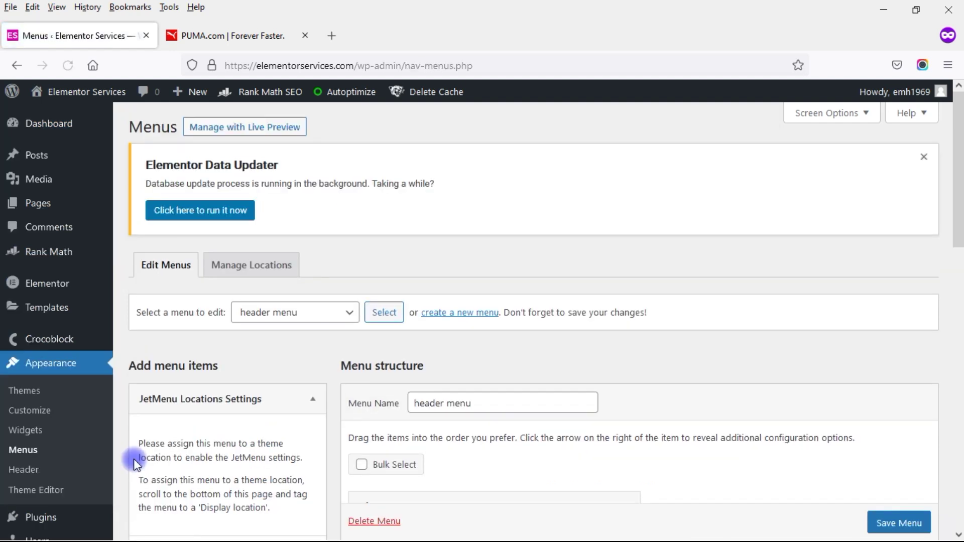
{"action": "left_click", "coordinate": [461, 318]}
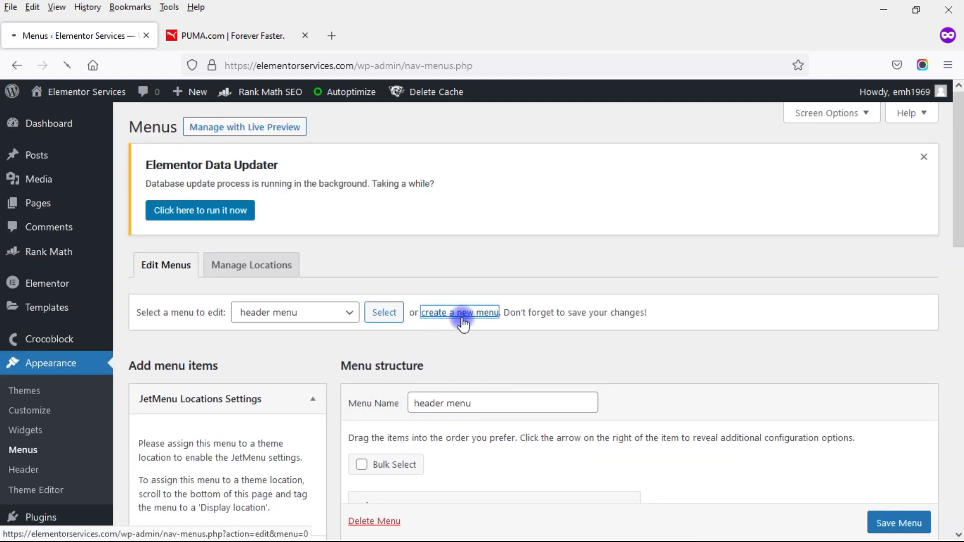
{"action": "left_click", "coordinate": [432, 404]}
{"action": "type", "text": "P"}
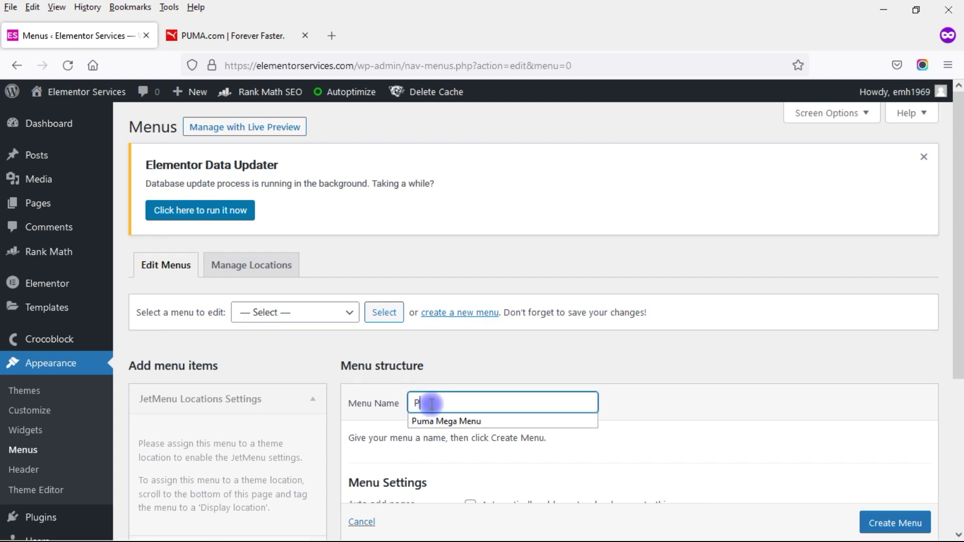
{"action": "type", "text": "uma Mega Menu"}
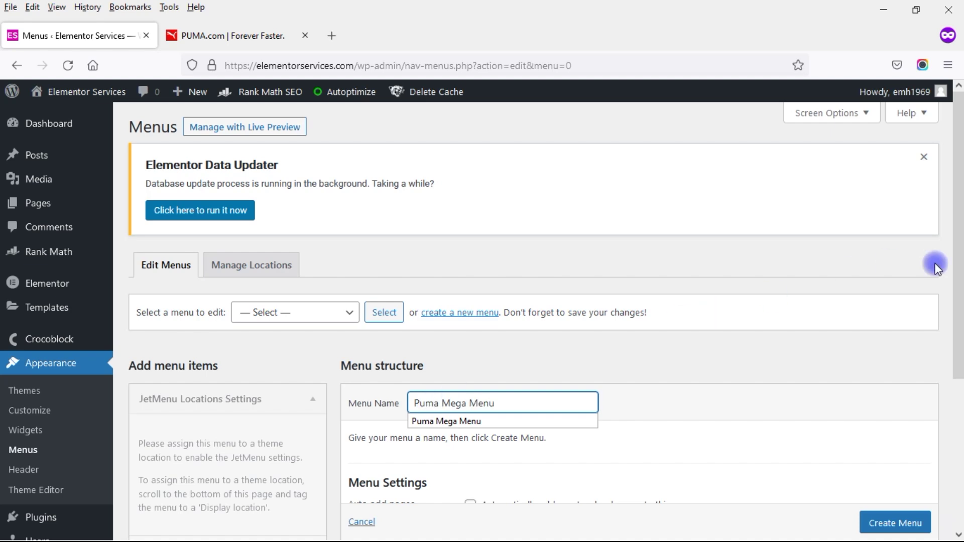
{"action": "left_click", "coordinate": [961, 249]}
{"action": "left_click_drag", "start_coordinate": [961, 249], "coordinate": [961, 397]}
{"action": "left_click", "coordinate": [888, 392]}
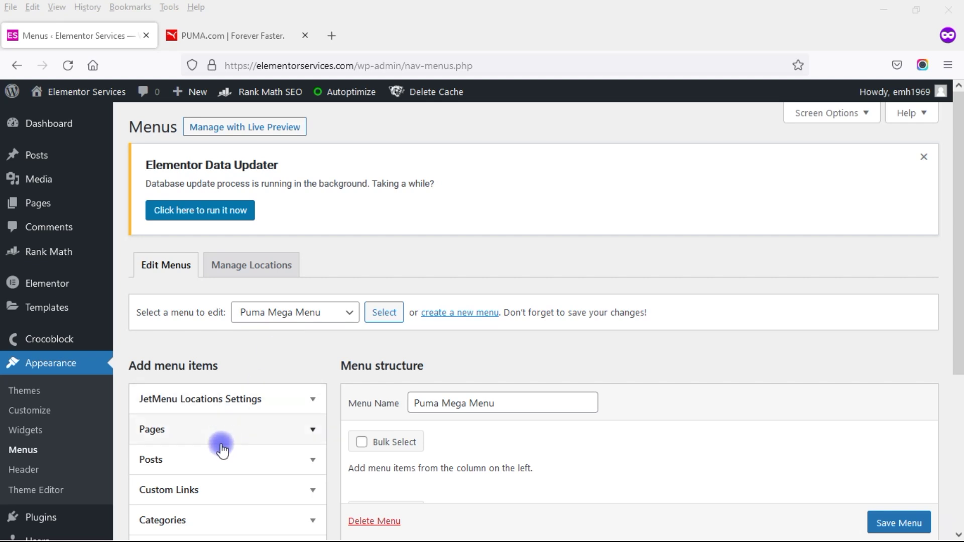
Step: Add a custom link "New Arrivals" with the URL # to the Puma Mega Menu
{"action": "left_click", "coordinate": [293, 491]}
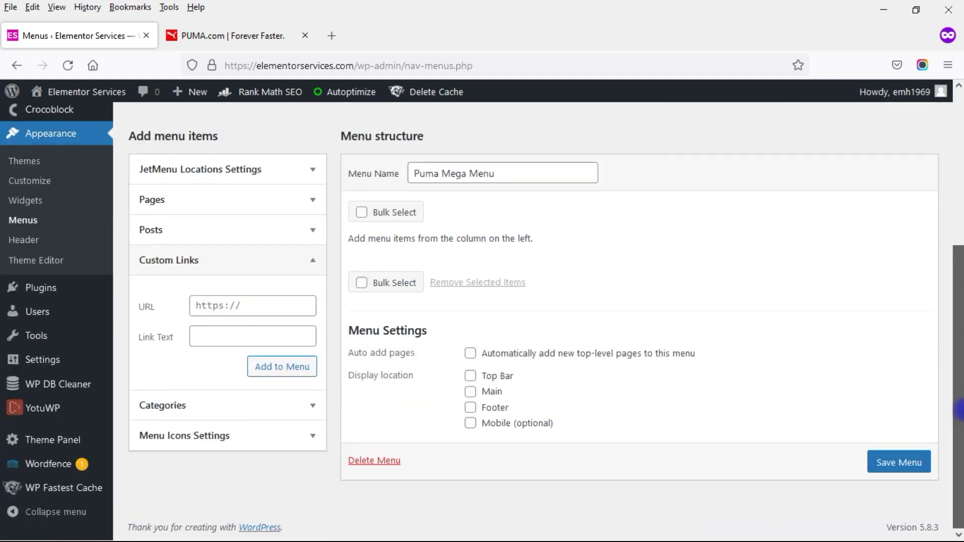
{"action": "left_click_drag", "start_coordinate": [954, 241], "coordinate": [961, 411]}
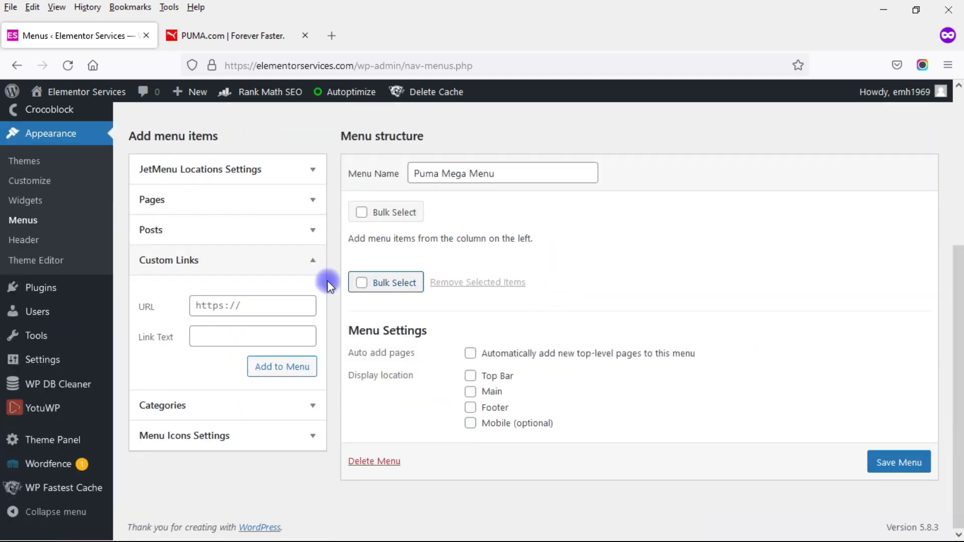
{"action": "left_click", "coordinate": [268, 304]}
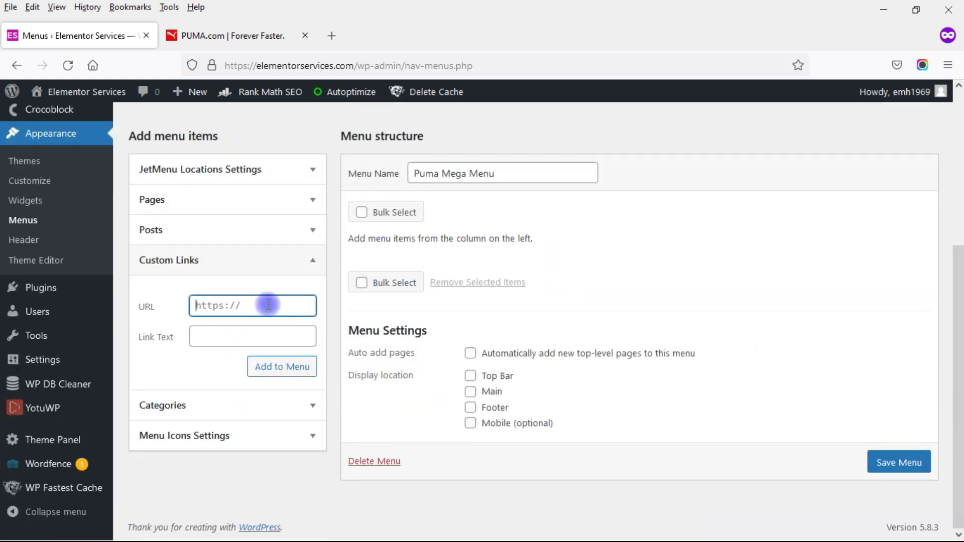
{"action": "type", "text": "#"}
{"action": "left_click", "coordinate": [222, 324]}
{"action": "left_click", "coordinate": [209, 337]}
{"action": "type", "text": "Ne"}
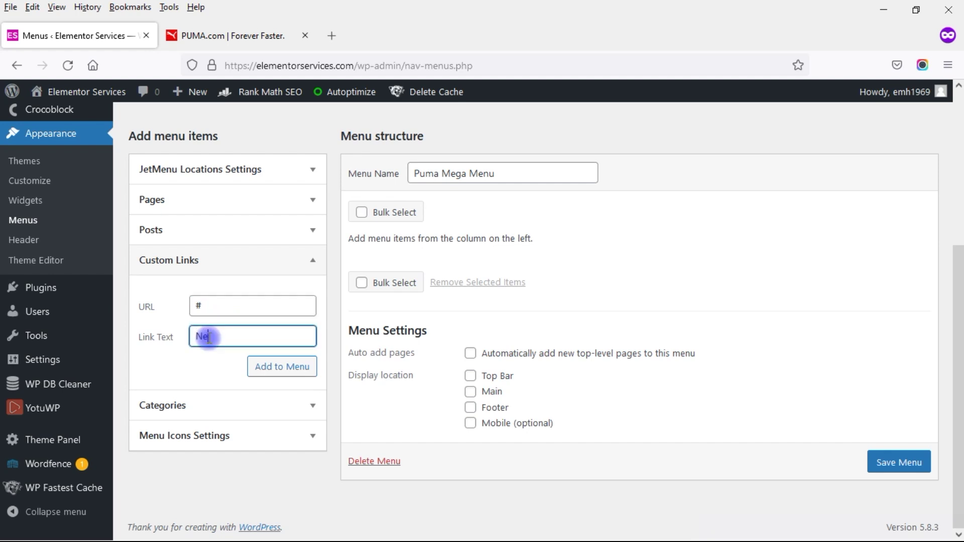
{"action": "type", "text": "w Arrivals"}
{"action": "left_click", "coordinate": [257, 371]}
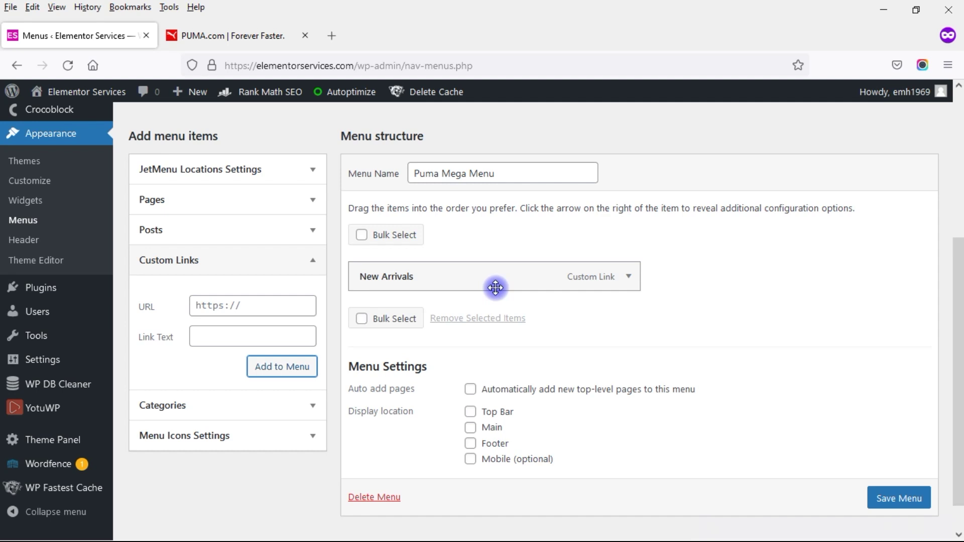
Step: Add a custom link "Women" with the URL # to the menu
{"action": "triple_click", "coordinate": [211, 306]}
{"action": "type", "text": "#"}
{"action": "left_click", "coordinate": [203, 335]}
{"action": "type", "text": "Women"}
{"action": "left_click", "coordinate": [262, 372]}
Step: Add a custom link "Men" with the URL # to the menu
{"action": "triple_click", "coordinate": [222, 305]}
{"action": "type", "text": "#"}
{"action": "left_click", "coordinate": [222, 336]}
{"action": "type", "text": "Men"}
{"action": "left_click", "coordinate": [269, 373]}
Step: Add a custom link "Kids" with the URL # to the menu
{"action": "triple_click", "coordinate": [222, 305]}
{"action": "type", "text": "#"}
{"action": "left_click", "coordinate": [216, 336]}
{"action": "type", "text": "Kids"}
{"action": "left_click", "coordinate": [260, 372]}
Step: Add a custom link "Collaborations" with the URL # to the menu
{"action": "triple_click", "coordinate": [226, 306]}
{"action": "type", "text": "#"}
{"action": "left_click", "coordinate": [209, 335]}
{"action": "type", "text": "Coll"}
{"action": "left_click", "coordinate": [209, 354]}
{"action": "left_click", "coordinate": [269, 372]}
Step: Add a custom link "Sport" with the URL # to the menu
{"action": "triple_click", "coordinate": [219, 306]}
{"action": "type", "text": "#"}
{"action": "left_click", "coordinate": [216, 336]}
{"action": "type", "text": "Spo"}
{"action": "left_click", "coordinate": [209, 354]}
{"action": "left_click", "coordinate": [255, 373]}
Step: Add a custom link "Outlet" with the URL # to the menu and save the menu
{"action": "triple_click", "coordinate": [226, 306]}
{"action": "type", "text": "#"}
{"action": "left_click", "coordinate": [204, 336]}
{"action": "type", "text": "Outlet"}
{"action": "left_click", "coordinate": [200, 355]}
{"action": "left_click", "coordinate": [273, 375]}
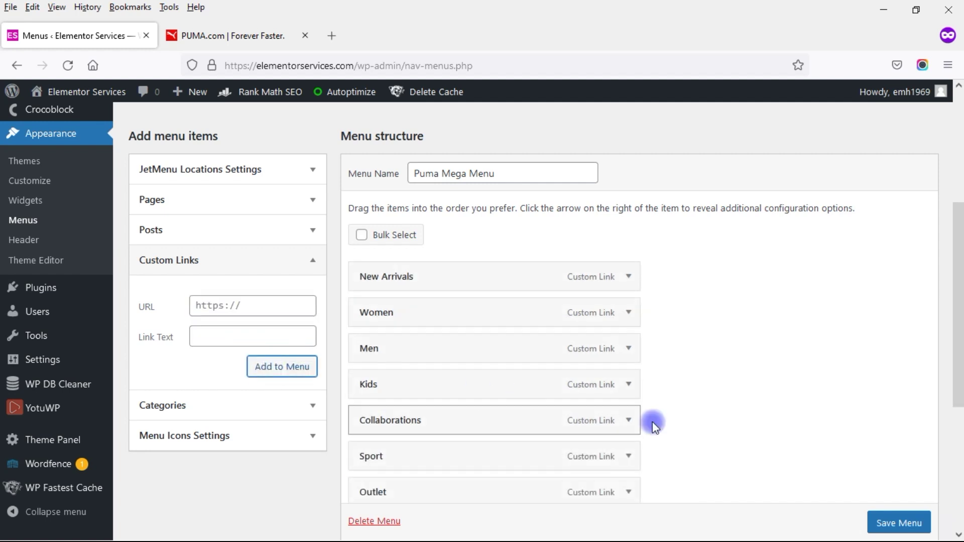
{"action": "left_click", "coordinate": [910, 527]}
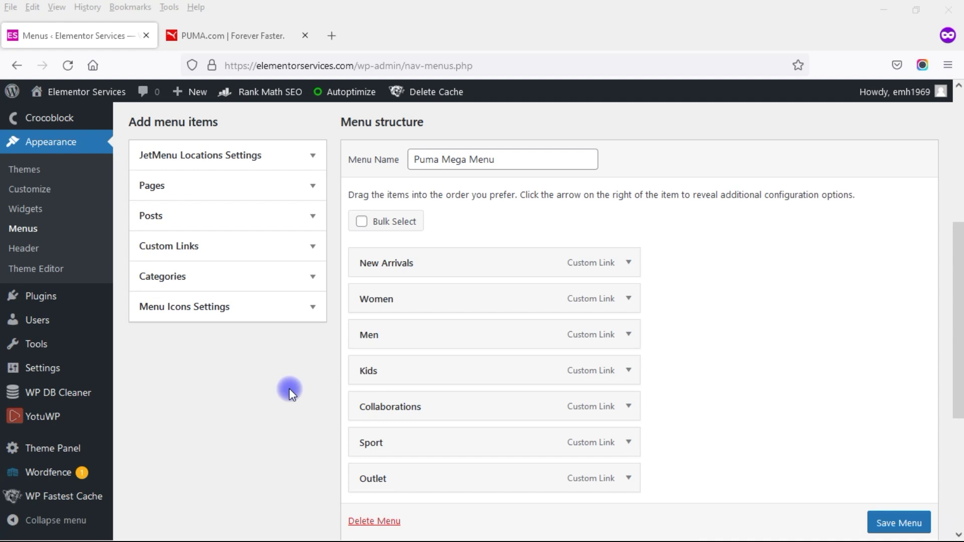
Step: Assign the Puma Mega Menu to the Main display location and save it
{"action": "left_click", "coordinate": [313, 157]}
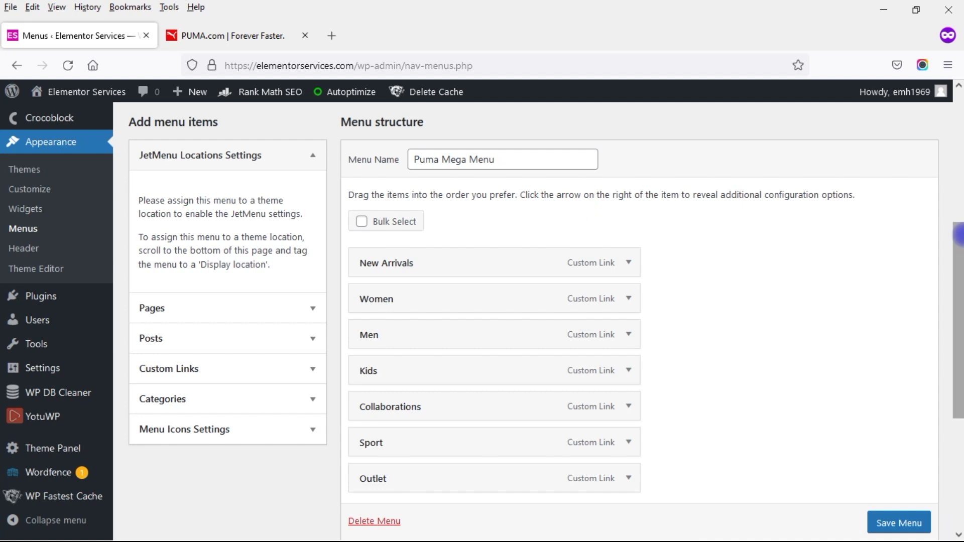
{"action": "left_click_drag", "start_coordinate": [960, 236], "coordinate": [960, 362]}
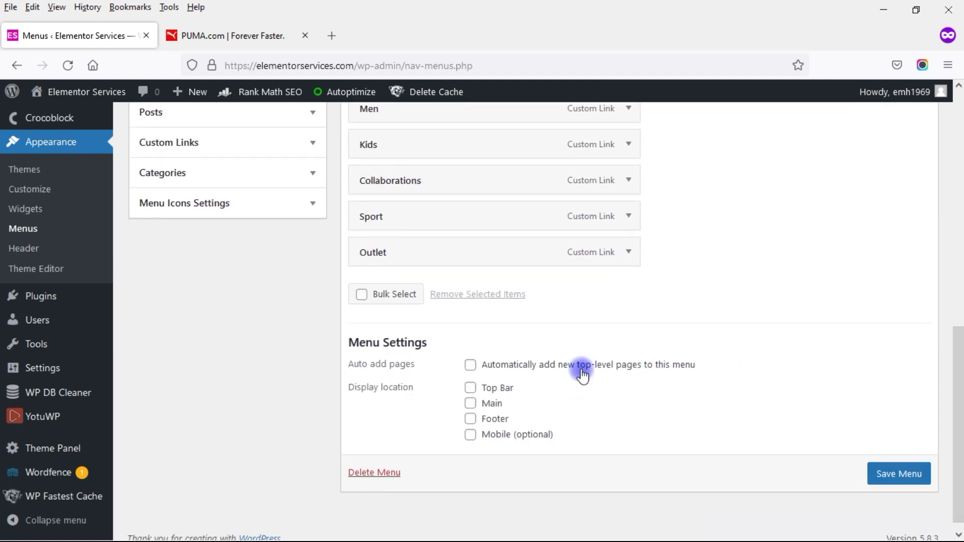
{"action": "left_click", "coordinate": [470, 403]}
{"action": "left_click", "coordinate": [880, 477]}
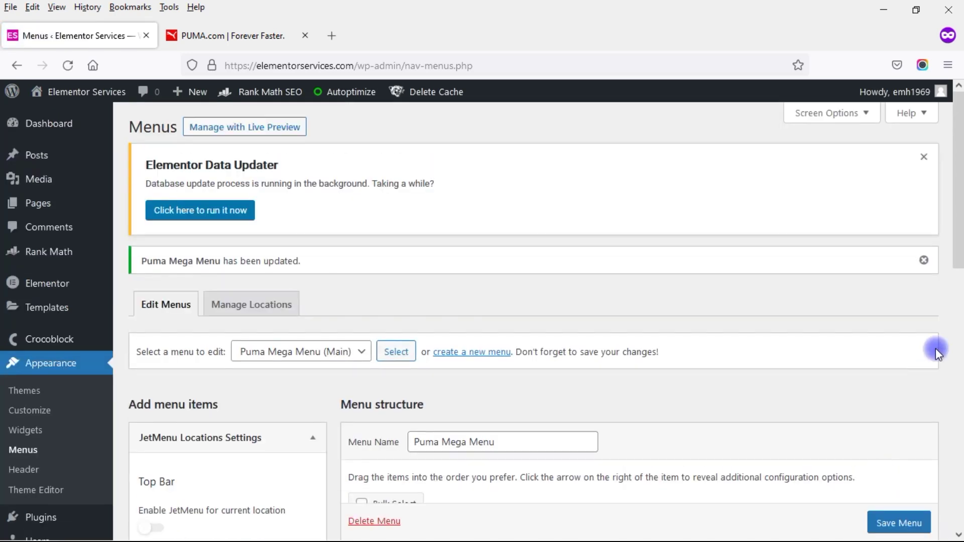
Step: Enable JetMenu for the Main location in the JetMenu location settings and save the menu
{"action": "left_click_drag", "start_coordinate": [959, 254], "coordinate": [958, 377]}
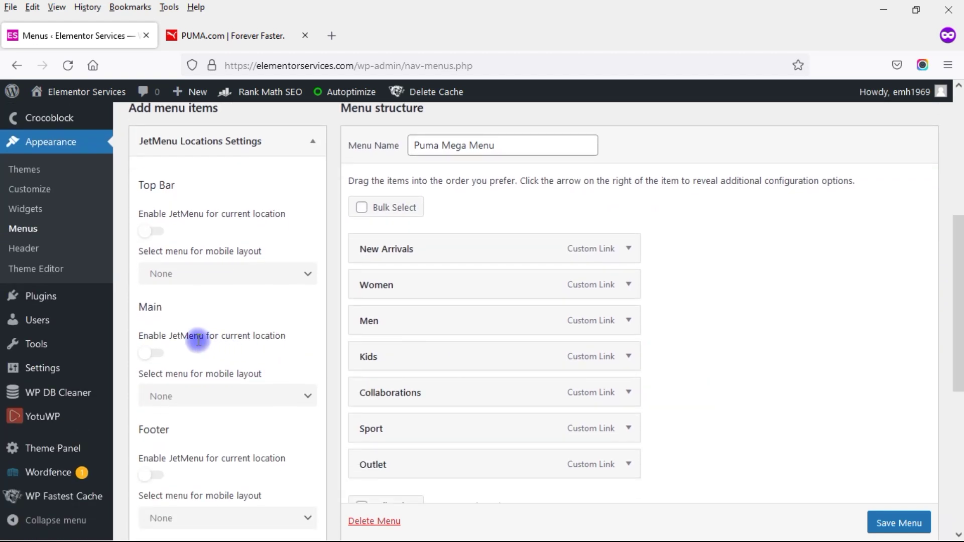
{"action": "left_click", "coordinate": [155, 353]}
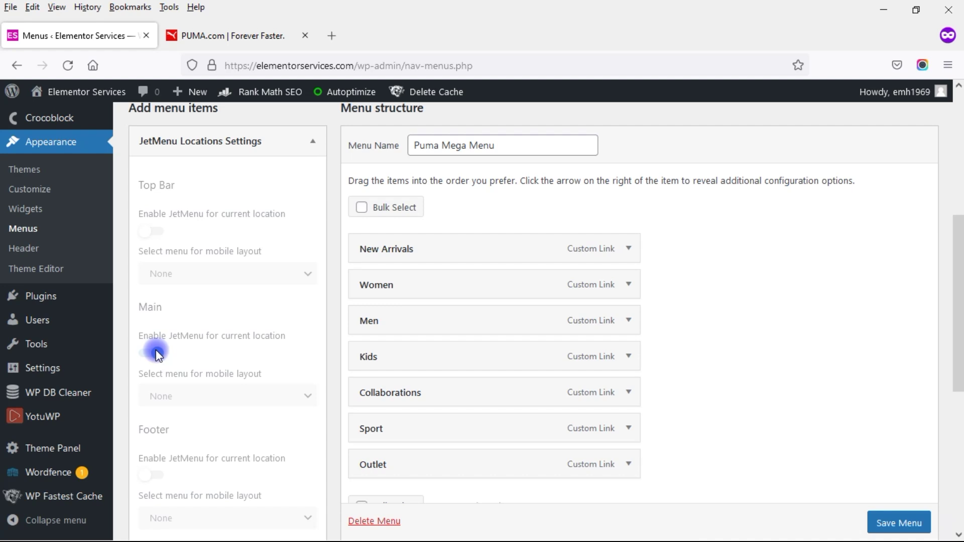
{"action": "left_click_drag", "start_coordinate": [959, 240], "coordinate": [958, 352]}
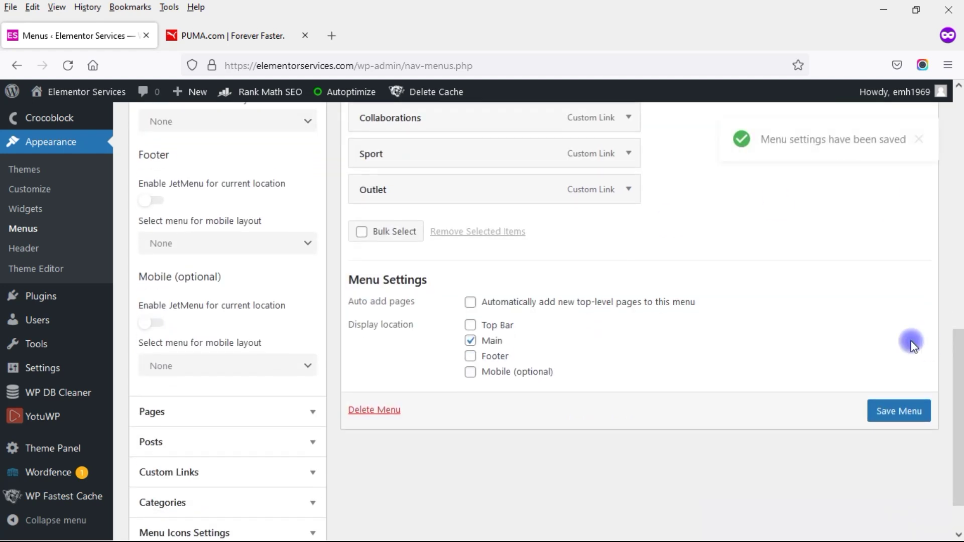
{"action": "left_click", "coordinate": [887, 411]}
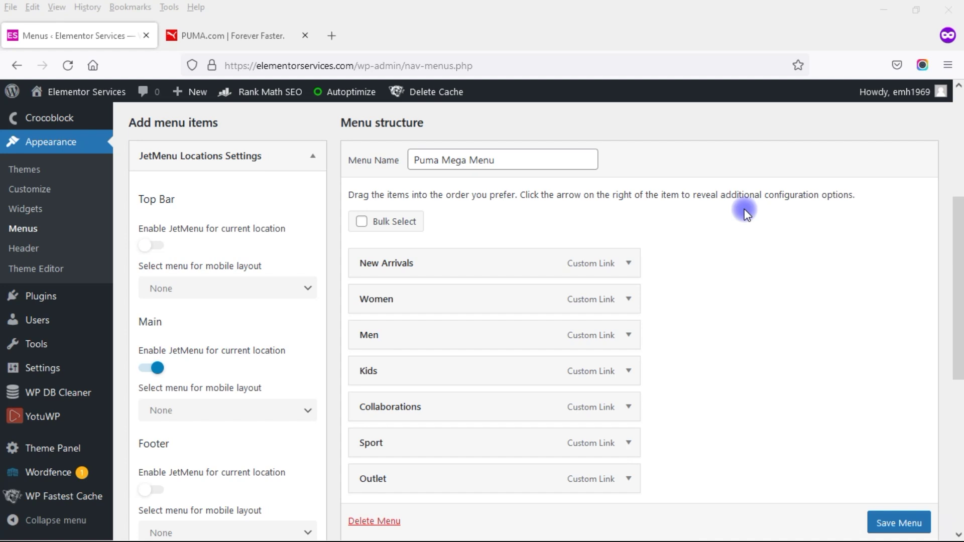
Step: Enable mega content for the New Arrivals menu item, save the item settings, and open its mega content for editing
{"action": "mouse_move", "coordinate": [661, 265]}
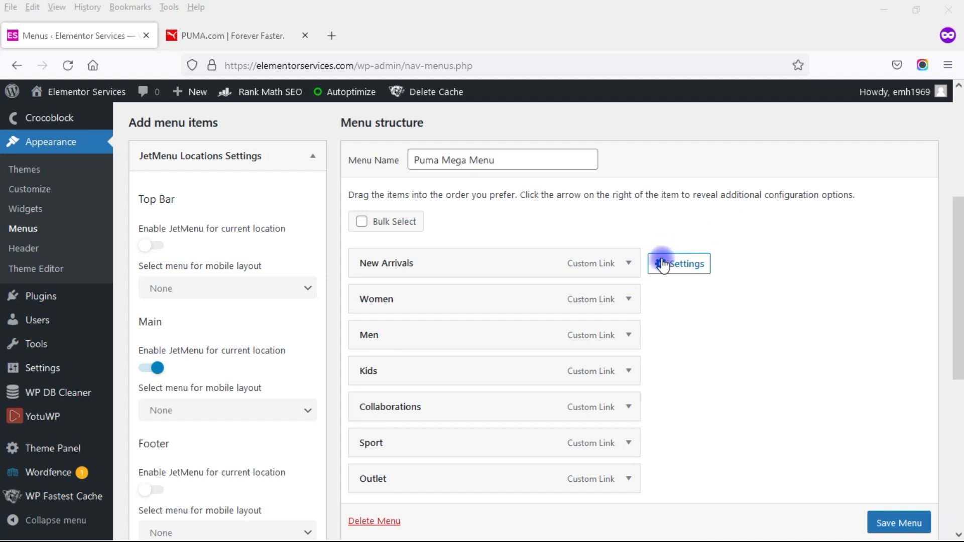
{"action": "left_click", "coordinate": [661, 265]}
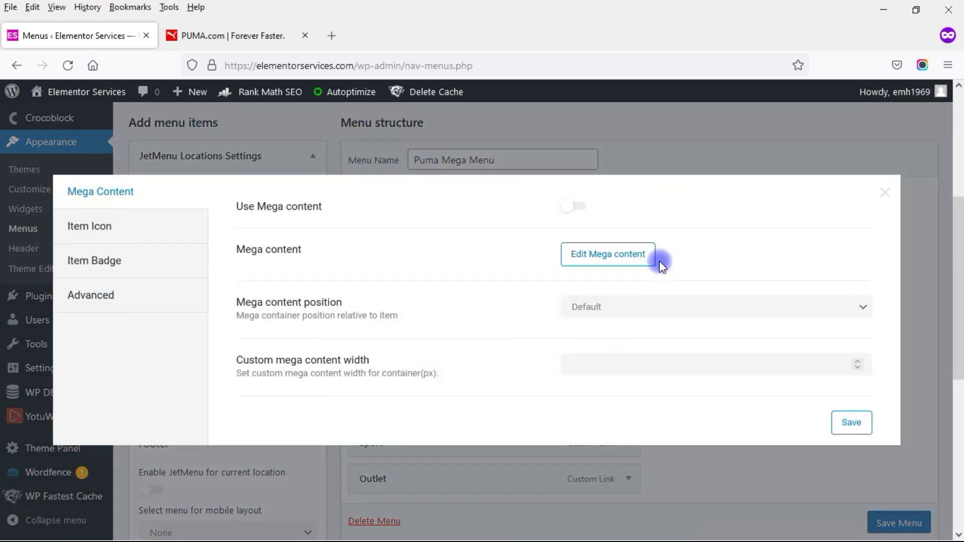
{"action": "left_click", "coordinate": [583, 208]}
{"action": "left_click", "coordinate": [852, 423]}
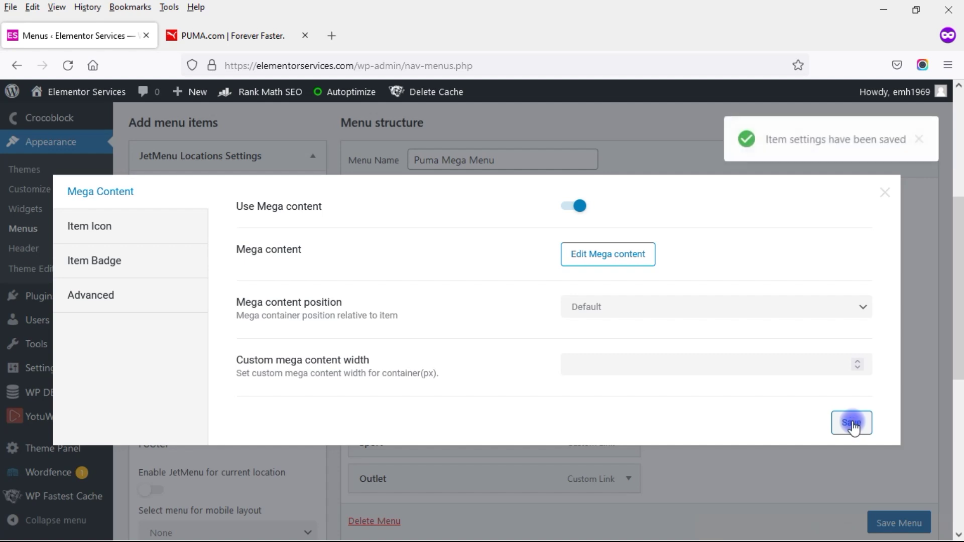
{"action": "left_click", "coordinate": [601, 258]}
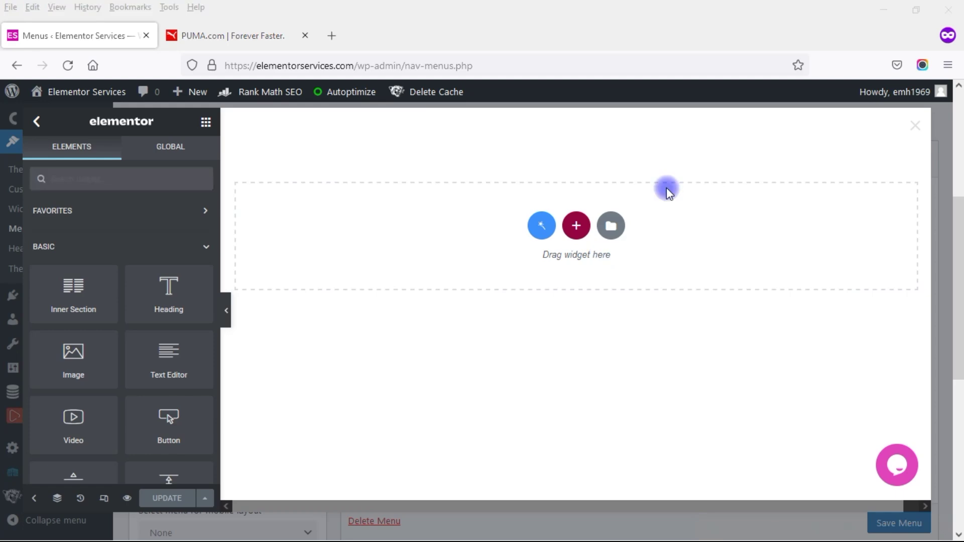
Step: Check the New Arrivals dropdown on the PUMA site and add a section with four equal columns to the mega content
{"action": "left_click", "coordinate": [263, 44]}
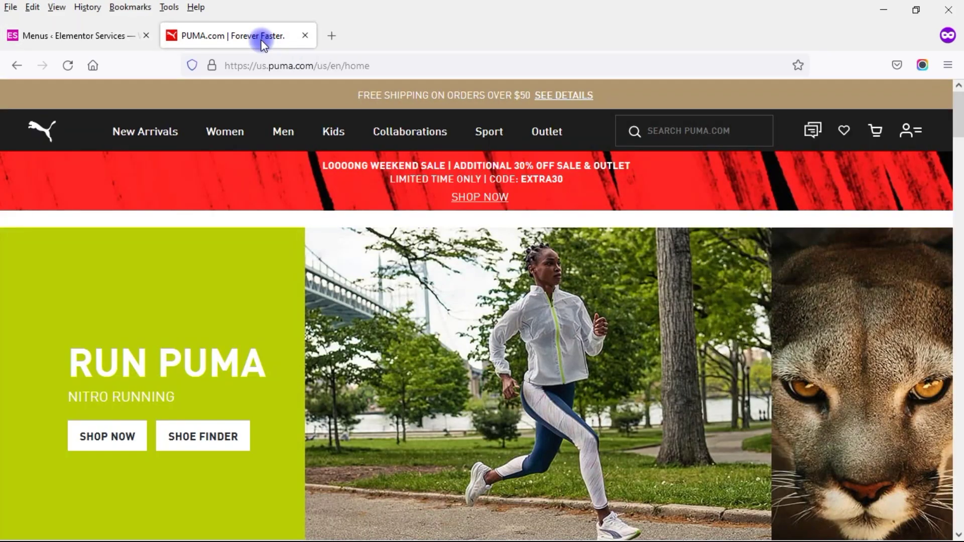
{"action": "mouse_move", "coordinate": [157, 146]}
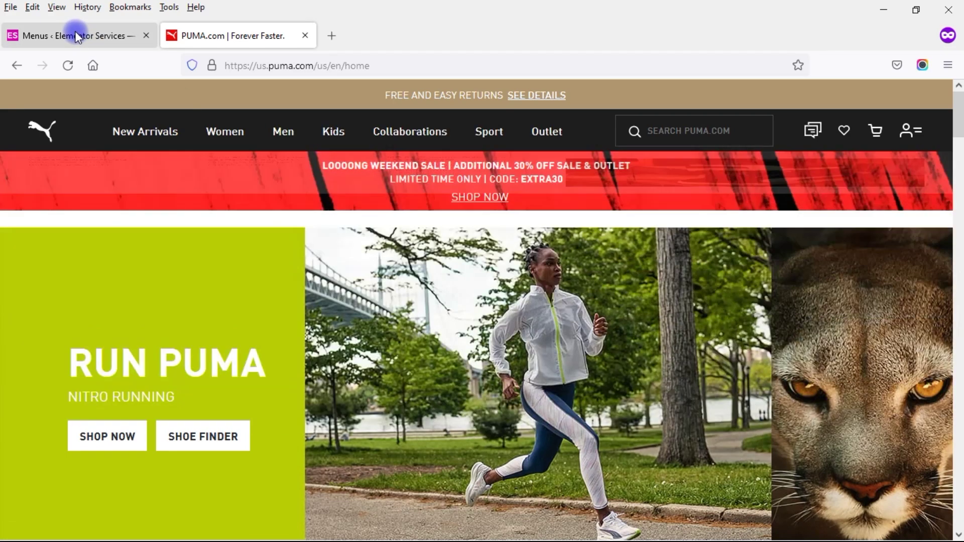
{"action": "left_click", "coordinate": [77, 36]}
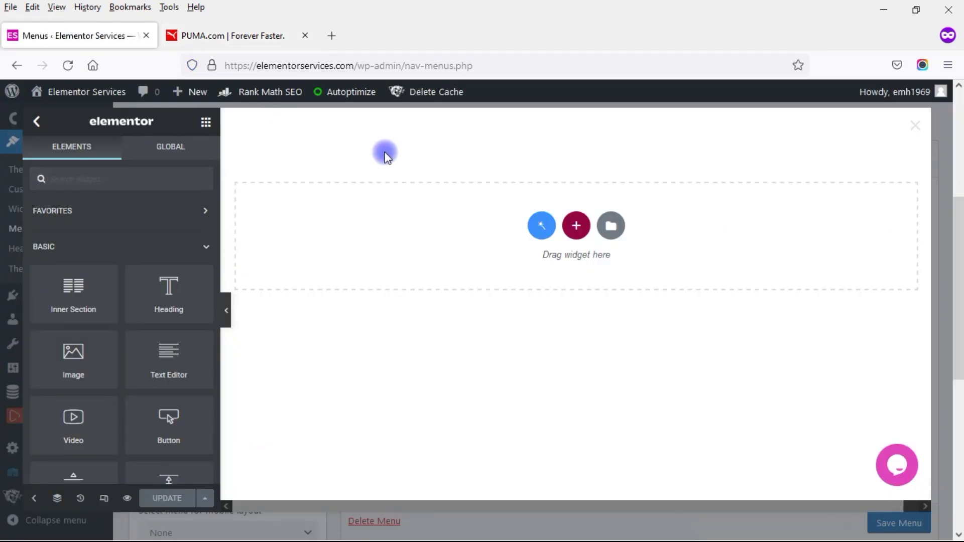
{"action": "left_click", "coordinate": [575, 227]}
{"action": "left_click", "coordinate": [604, 263]}
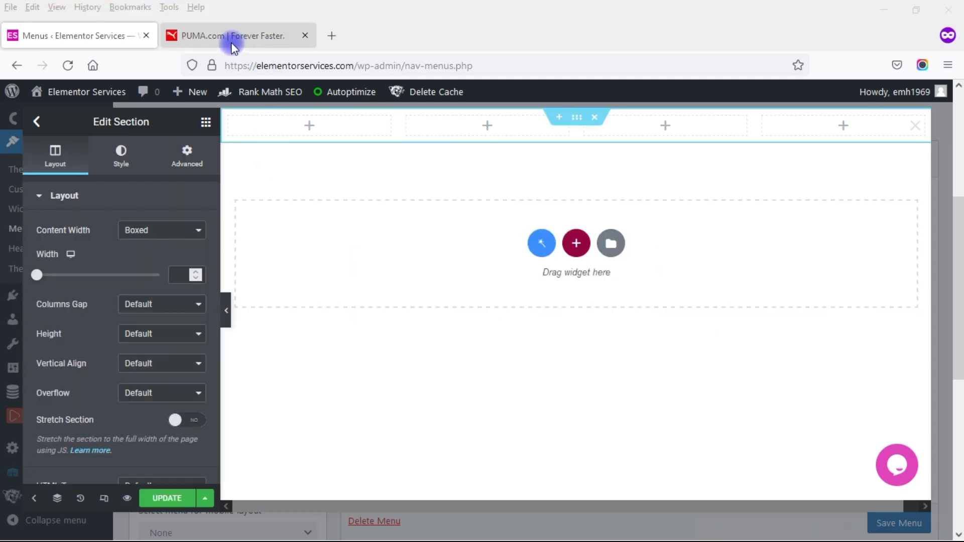
Step: Add a Heading widget to the first column and title it "Launch Calendar"
{"action": "left_click", "coordinate": [232, 41]}
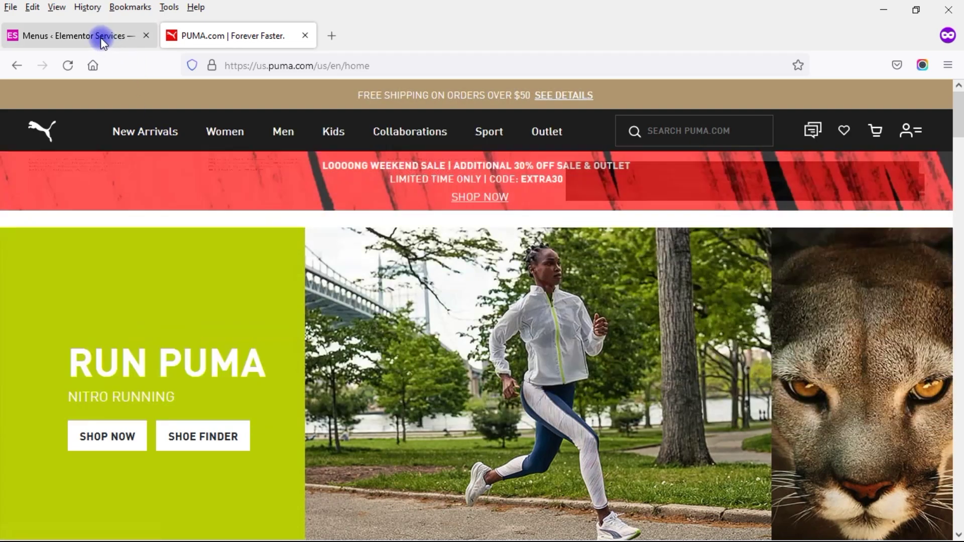
{"action": "left_click", "coordinate": [101, 36]}
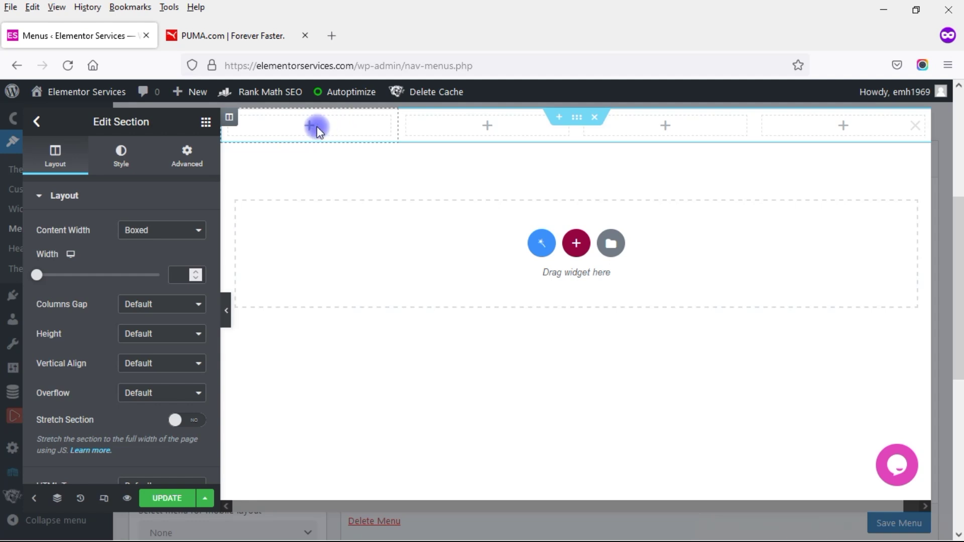
{"action": "left_click", "coordinate": [206, 122]}
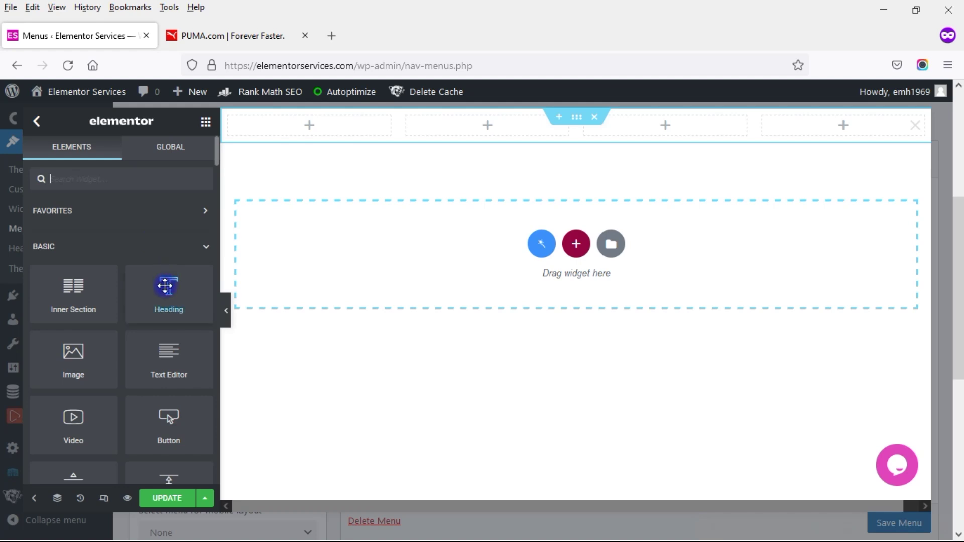
{"action": "left_click_drag", "start_coordinate": [166, 285], "coordinate": [291, 116]}
{"action": "left_click_drag", "start_coordinate": [161, 240], "coordinate": [41, 252]}
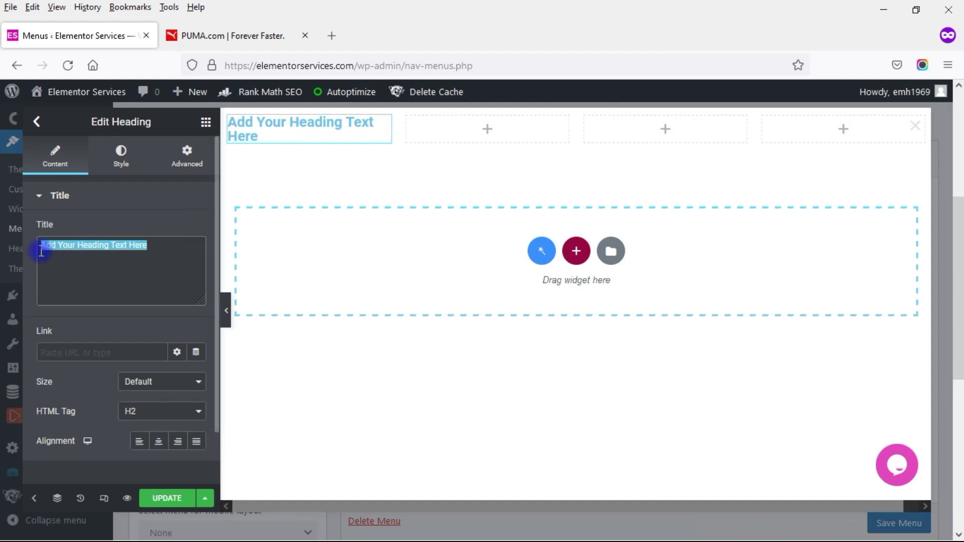
{"action": "type", "text": "Launch Calendar"}
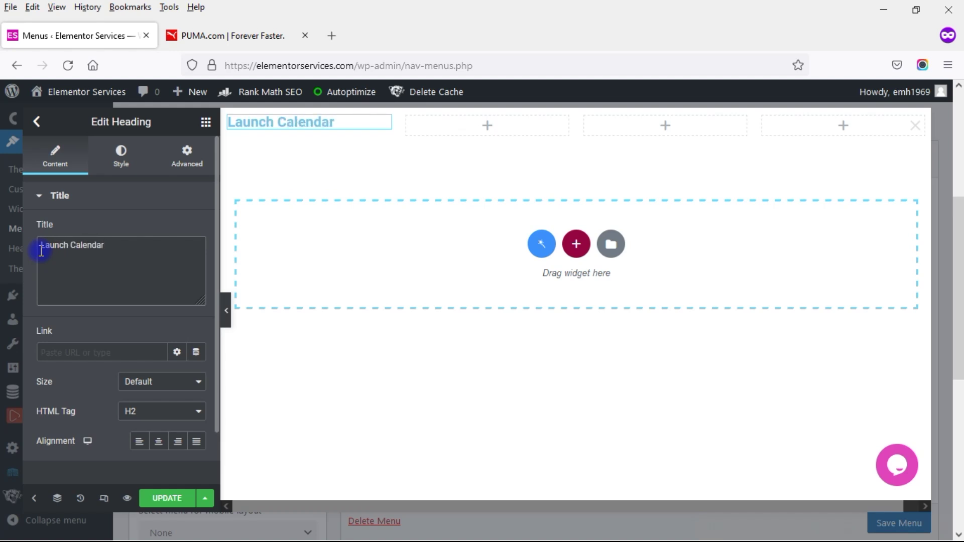
{"action": "left_click", "coordinate": [85, 351]}
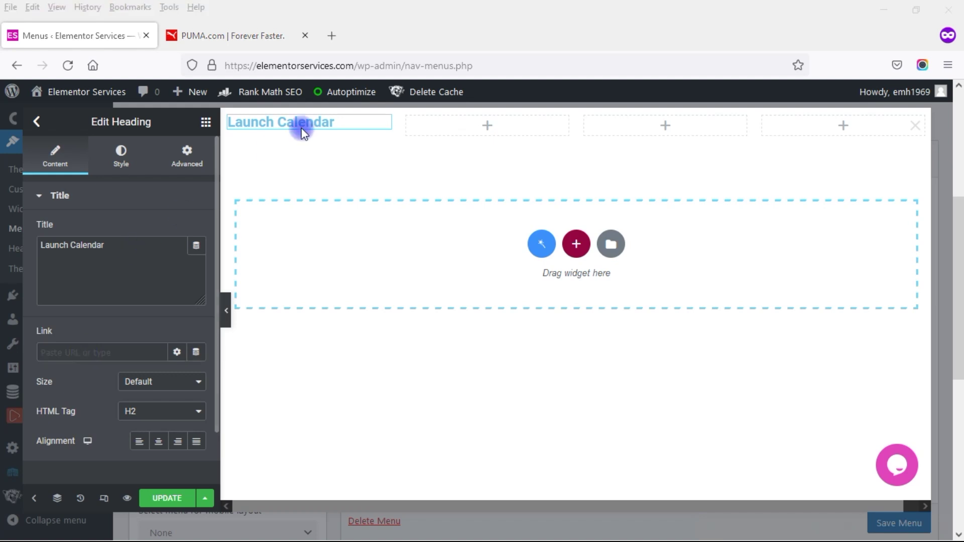
Step: Duplicate the Launch Calendar heading three times in the first column
{"action": "right_click", "coordinate": [385, 124]}
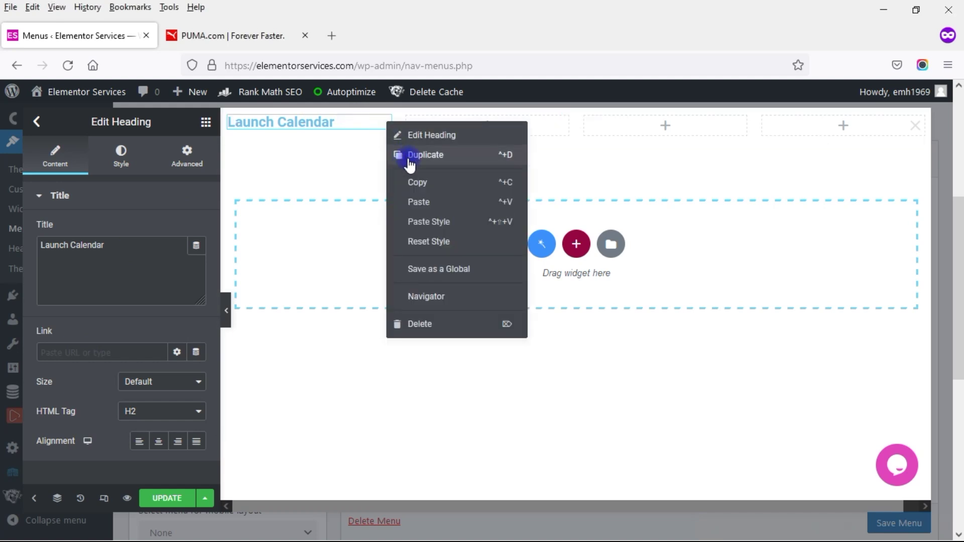
{"action": "left_click", "coordinate": [408, 157]}
{"action": "right_click", "coordinate": [385, 152]}
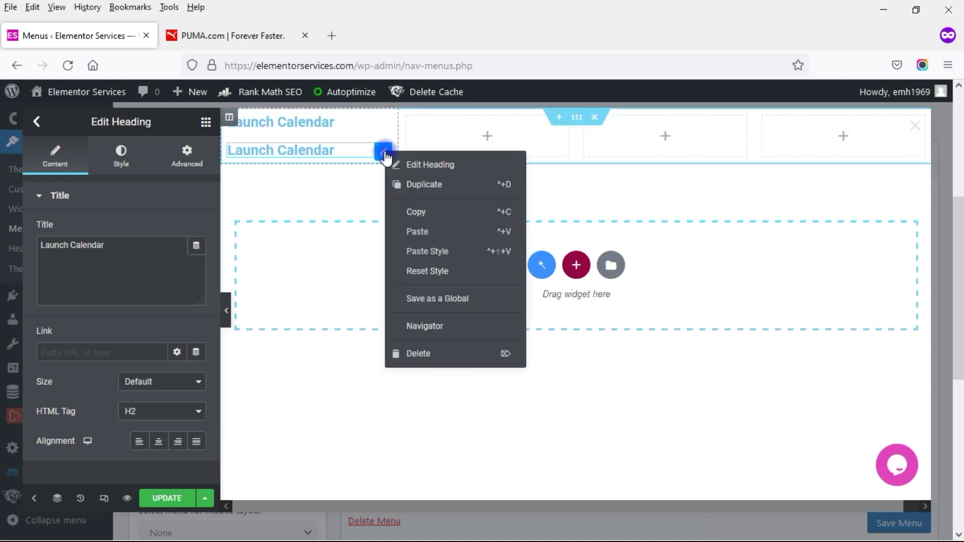
{"action": "left_click", "coordinate": [406, 185]}
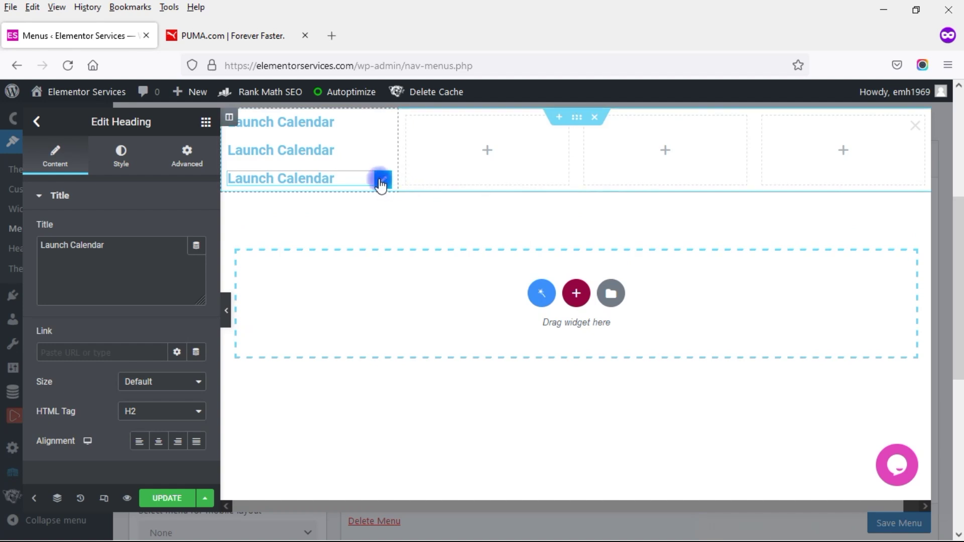
{"action": "right_click", "coordinate": [381, 181]}
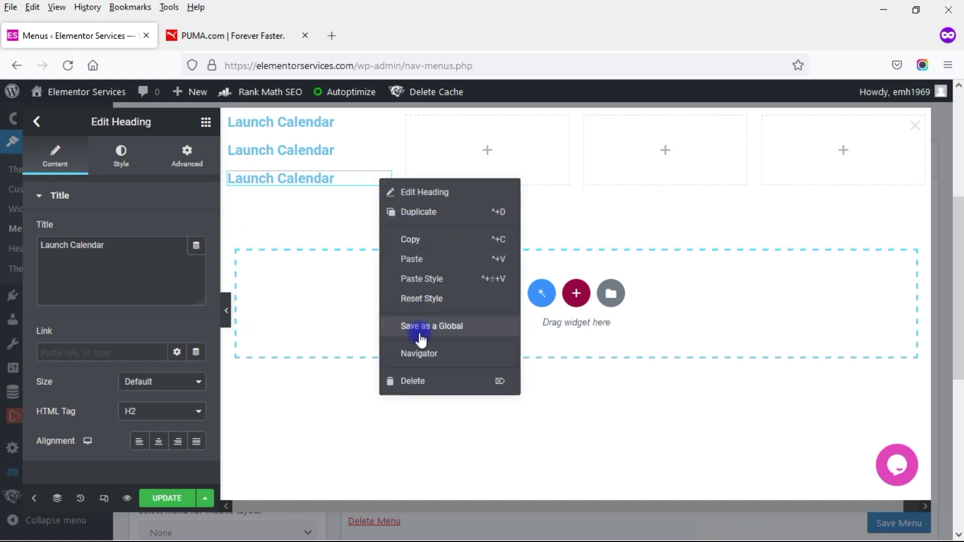
{"action": "left_click", "coordinate": [440, 212]}
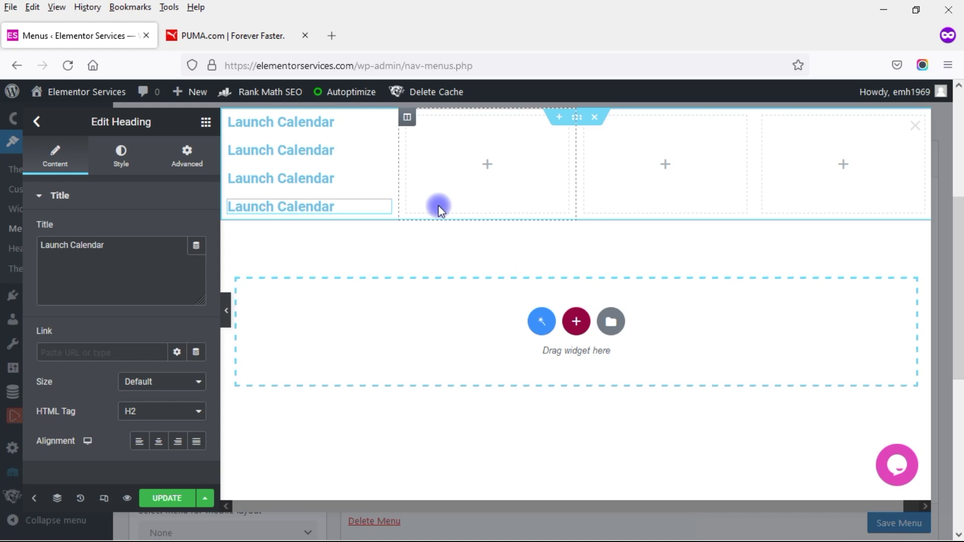
Step: Retitle the second heading "Women's Arrivals" and the third heading "Men's Arrivals"
{"action": "left_click", "coordinate": [381, 150]}
{"action": "triple_click", "coordinate": [38, 249]}
{"action": "type", "text": "Women's Arrivals"}
{"action": "left_click", "coordinate": [382, 180]}
{"action": "triple_click", "coordinate": [181, 250]}
{"action": "key", "text": "BackSpace"}
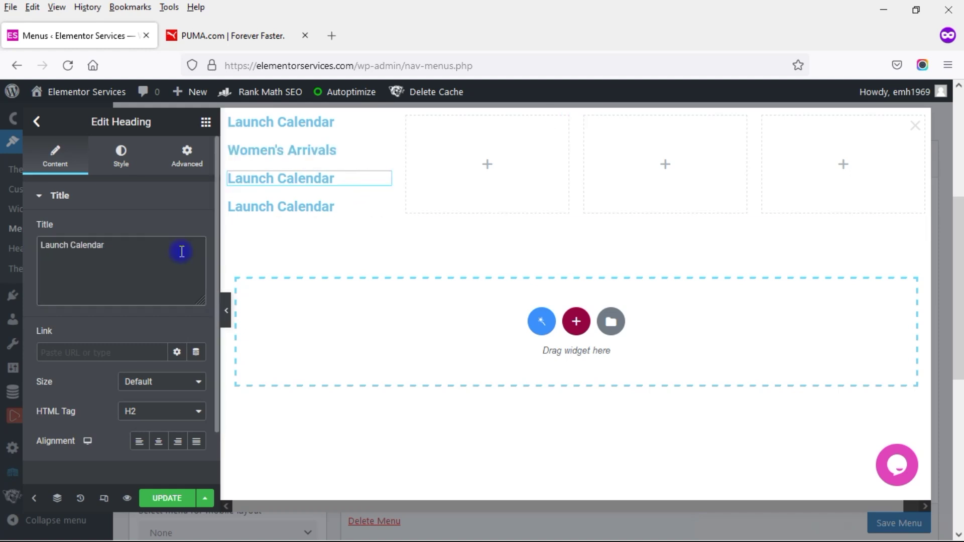
{"action": "type", "text": "Men's Arrivals"}
Step: Retitle the fourth heading in the first column "Kids' Arrivals"
{"action": "left_click", "coordinate": [388, 214]}
{"action": "left_click", "coordinate": [142, 252]}
{"action": "key", "text": "BackSpace"}
{"action": "key", "text": "BackSpace"}
{"action": "key", "text": "BackSpace"}
{"action": "key", "text": "BackSpace"}
{"action": "key", "text": "BackSpace"}
{"action": "key", "text": "BackSpace"}
{"action": "key", "text": "BackSpace"}
{"action": "key", "text": "BackSpace"}
{"action": "key", "text": "BackSpace"}
{"action": "key", "text": "BackSpace"}
{"action": "key", "text": "BackSpace"}
{"action": "key", "text": "BackSpace"}
{"action": "key", "text": "BackSpace"}
{"action": "key", "text": "BackSpace"}
{"action": "key", "text": "BackSpace"}
{"action": "type", "text": "Kids' Arrivals"}
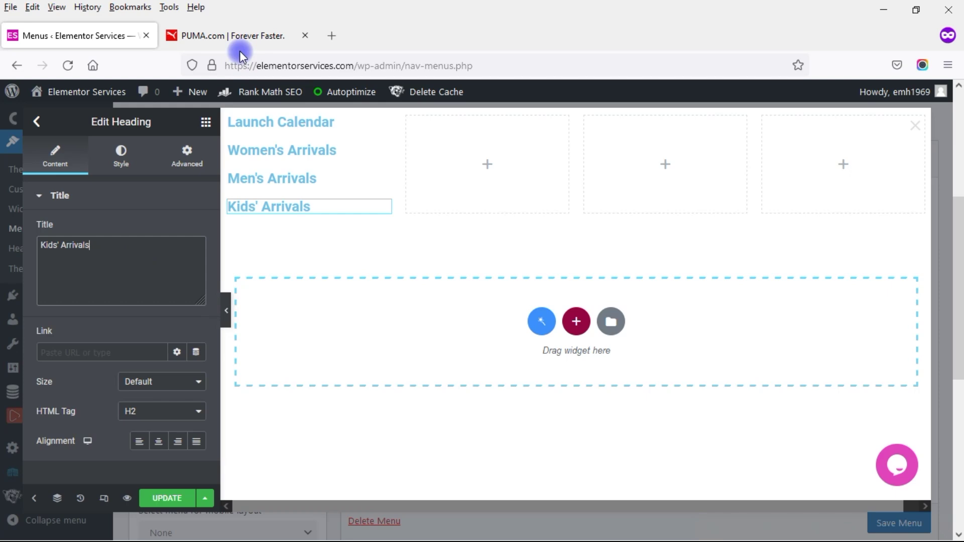
Step: Check the New Arrivals dropdown on the PUMA site and set the Launch Calendar heading's text color to #181818
{"action": "left_click", "coordinate": [239, 35]}
{"action": "mouse_move", "coordinate": [149, 140]}
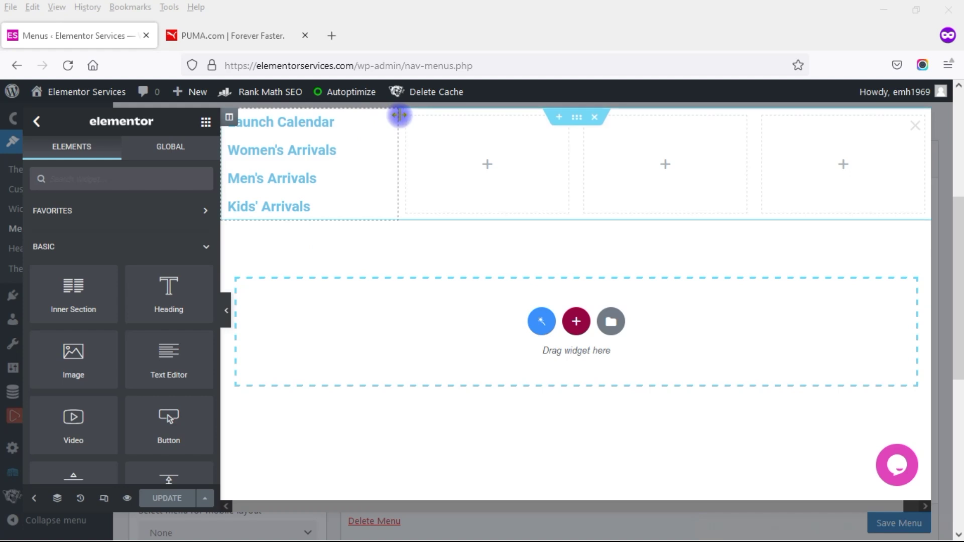
{"action": "left_click", "coordinate": [386, 122]}
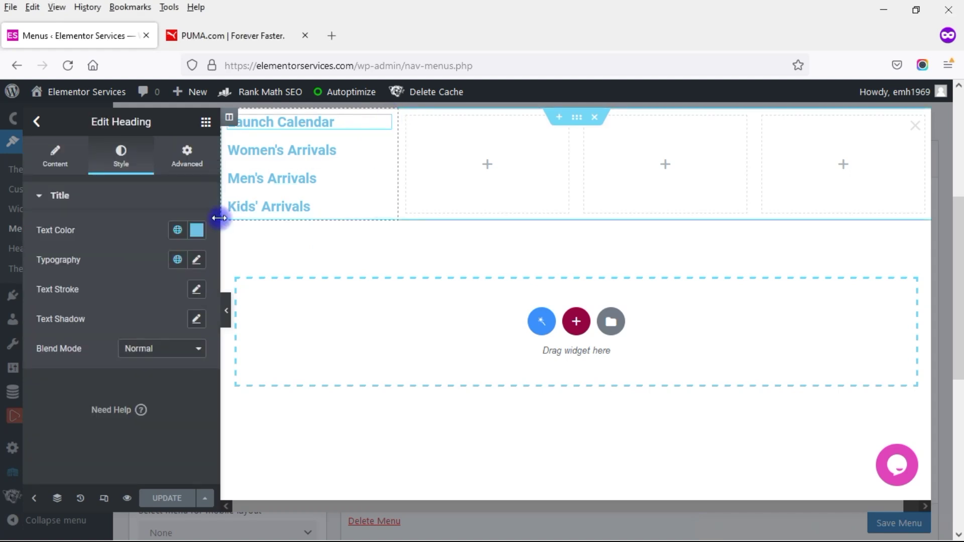
{"action": "left_click", "coordinate": [196, 230]}
{"action": "left_click", "coordinate": [185, 445]}
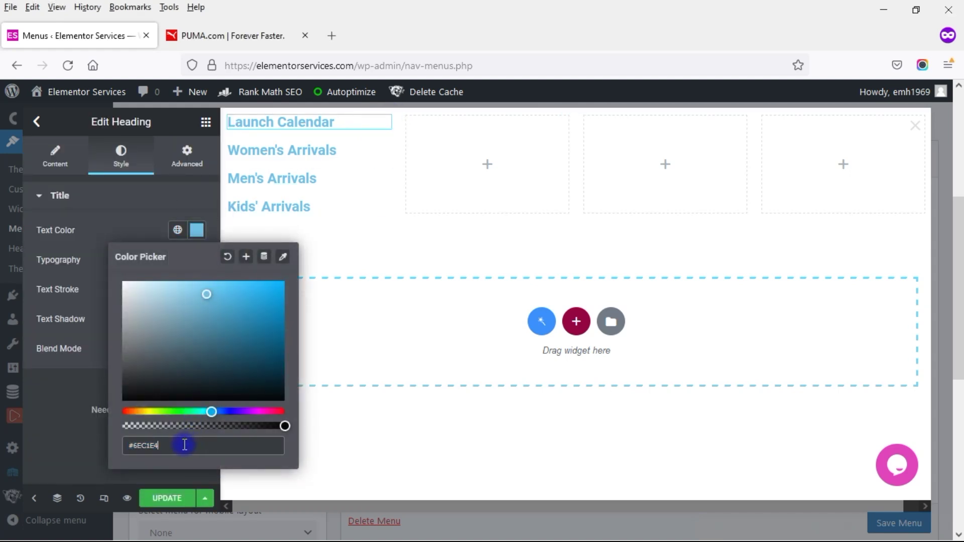
{"action": "key", "text": "BackSpace"}
{"action": "key", "text": "BackSpace"}
{"action": "key", "text": "BackSpace"}
{"action": "key", "text": "BackSpace"}
{"action": "key", "text": "BackSpace"}
{"action": "key", "text": "BackSpace"}
{"action": "type", "text": "181"}
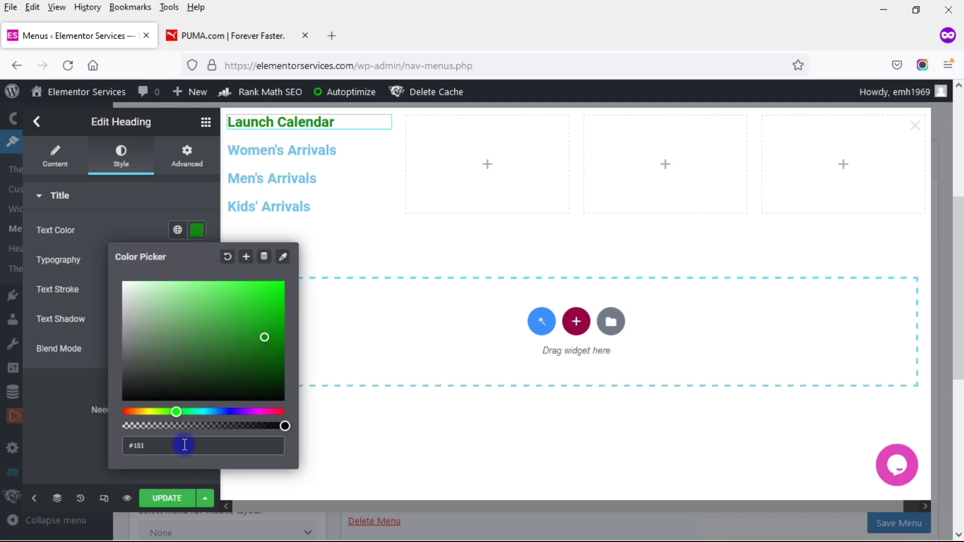
{"action": "type", "text": "818"}
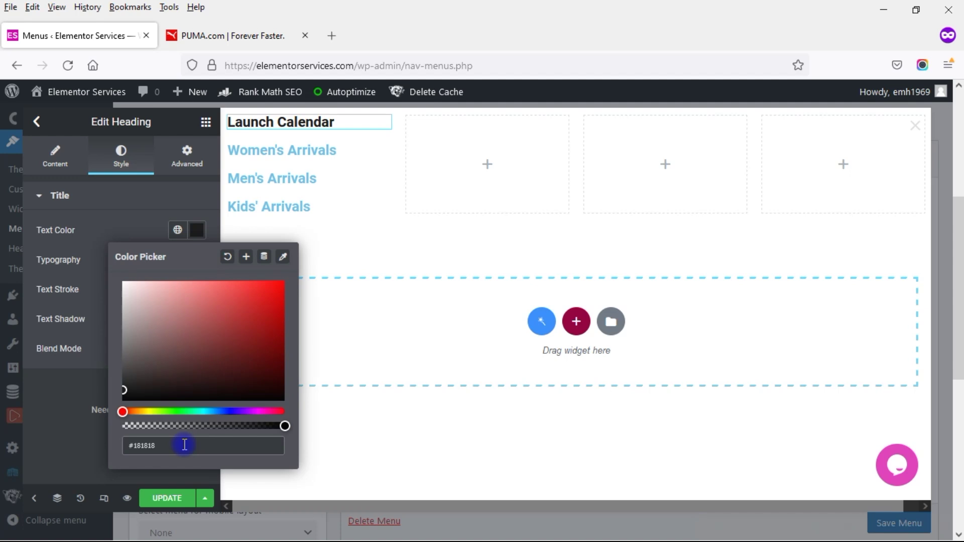
{"action": "left_click", "coordinate": [71, 278]}
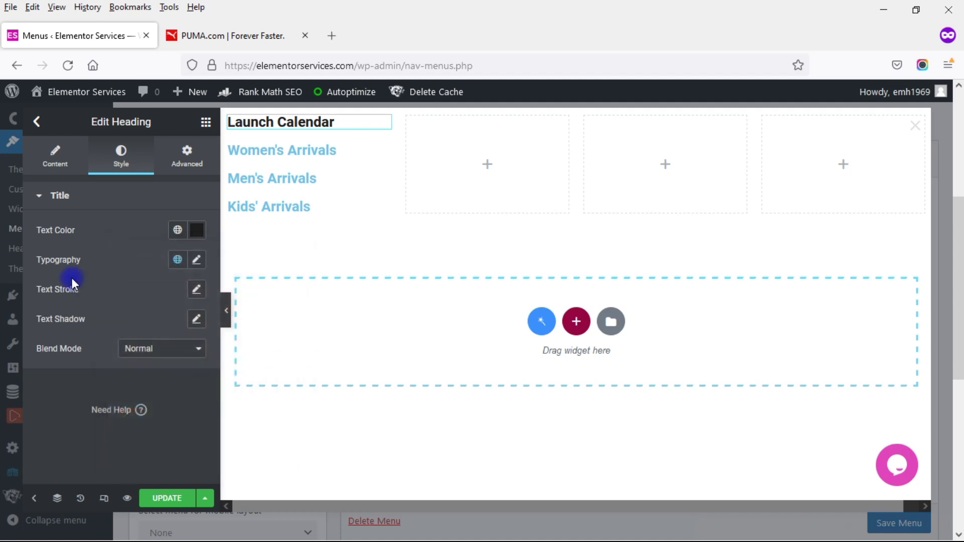
Step: Set the Launch Calendar heading's typography to size 14 px and weight 400
{"action": "left_click", "coordinate": [196, 262]}
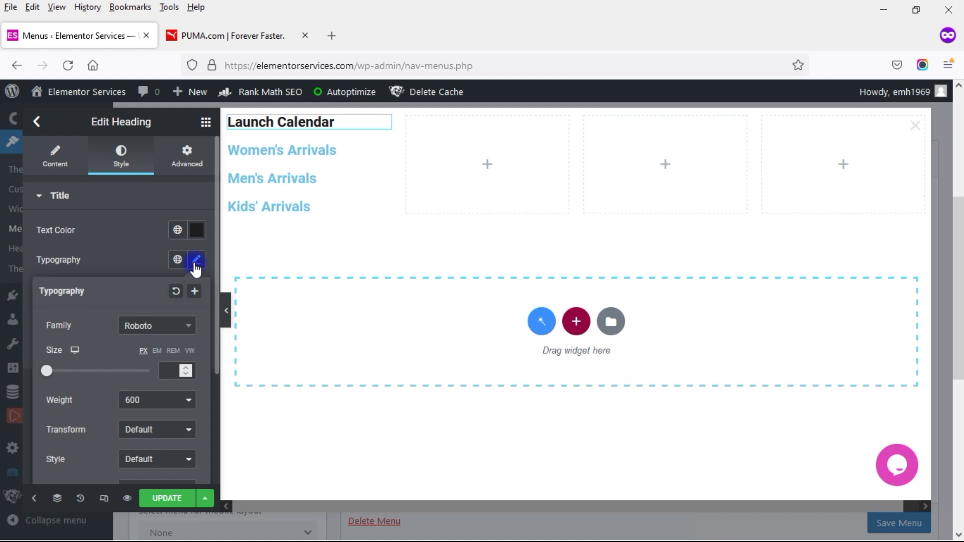
{"action": "left_click", "coordinate": [166, 370]}
{"action": "type", "text": "14"}
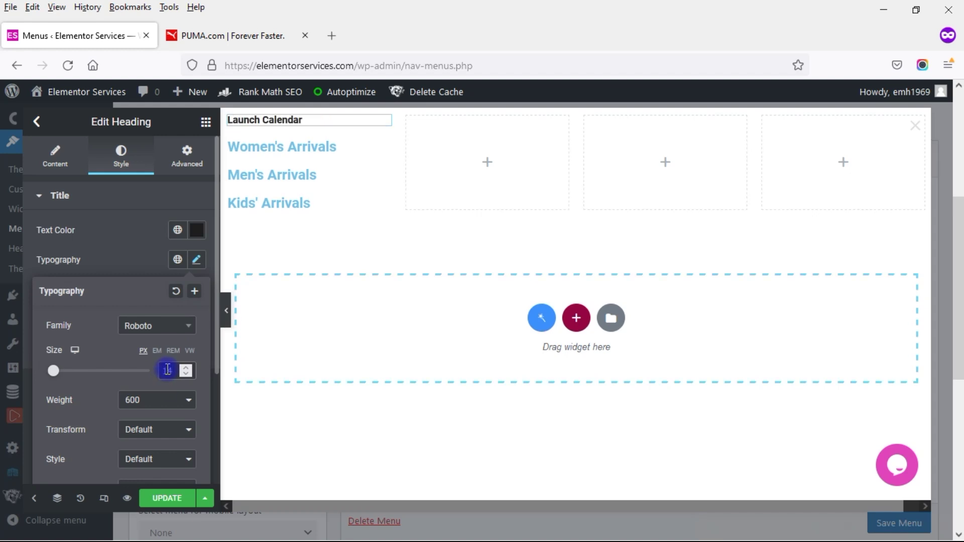
{"action": "left_click", "coordinate": [165, 400]}
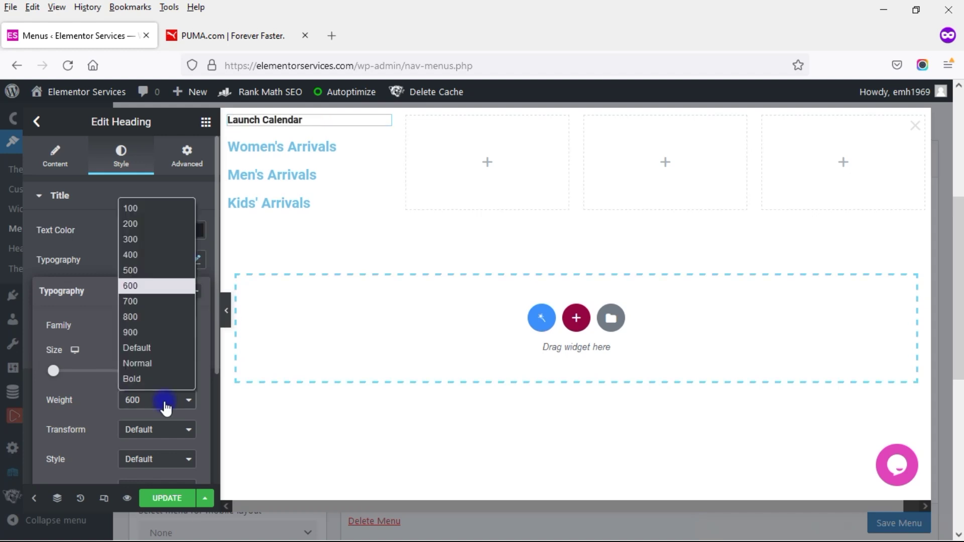
{"action": "left_click", "coordinate": [133, 257]}
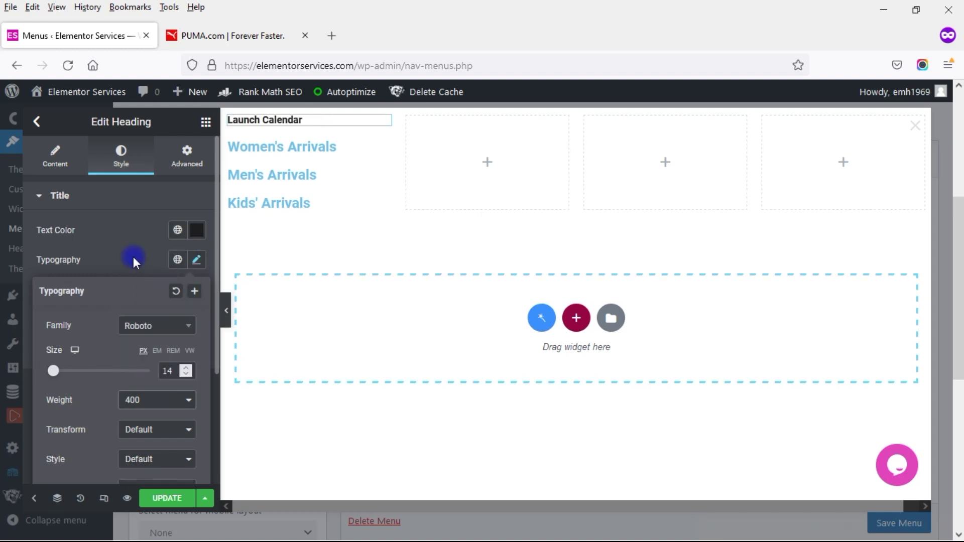
Step: Copy the Launch Calendar heading's style onto the Women's Arrivals, Men's Arrivals and Kids' Arrivals headings
{"action": "right_click", "coordinate": [385, 121]}
{"action": "left_click", "coordinate": [410, 182]}
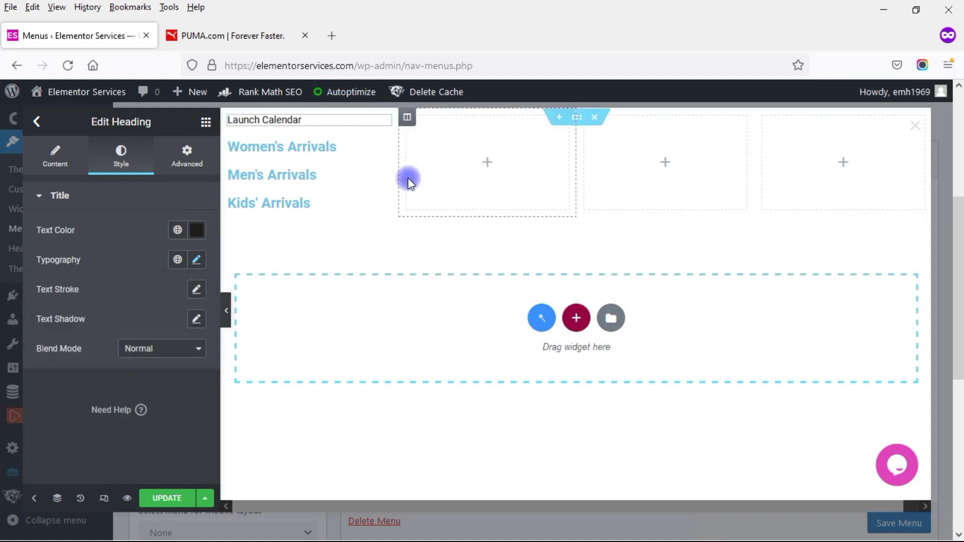
{"action": "right_click", "coordinate": [385, 151]}
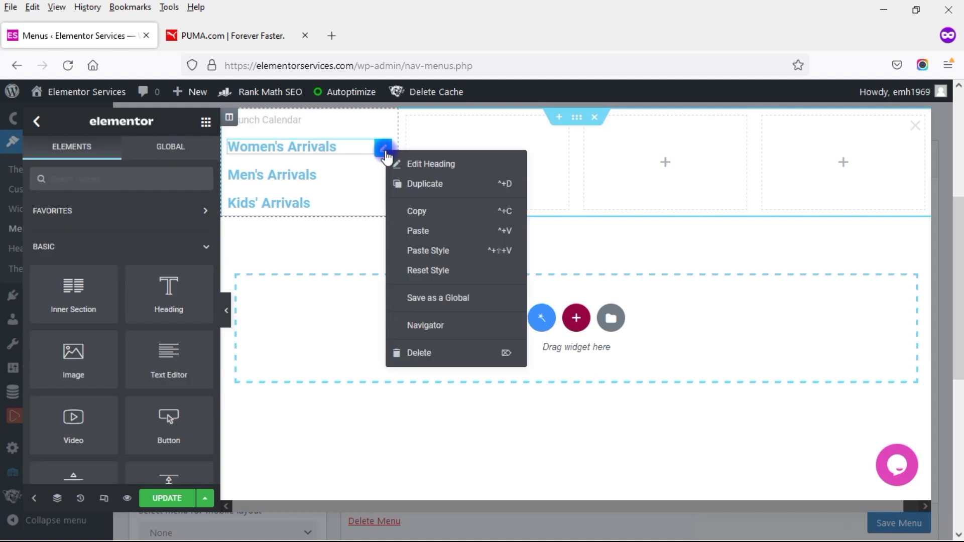
{"action": "left_click", "coordinate": [411, 250]}
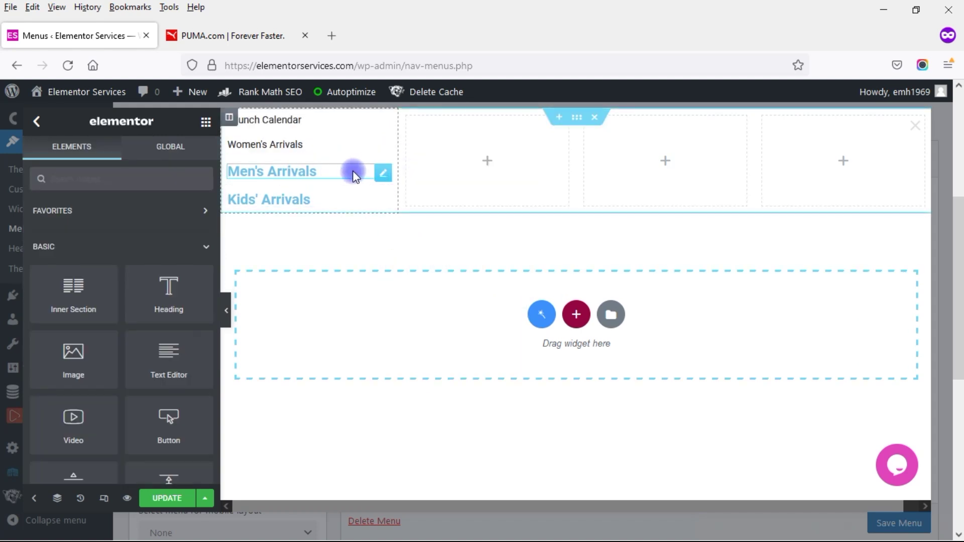
{"action": "right_click", "coordinate": [382, 171]}
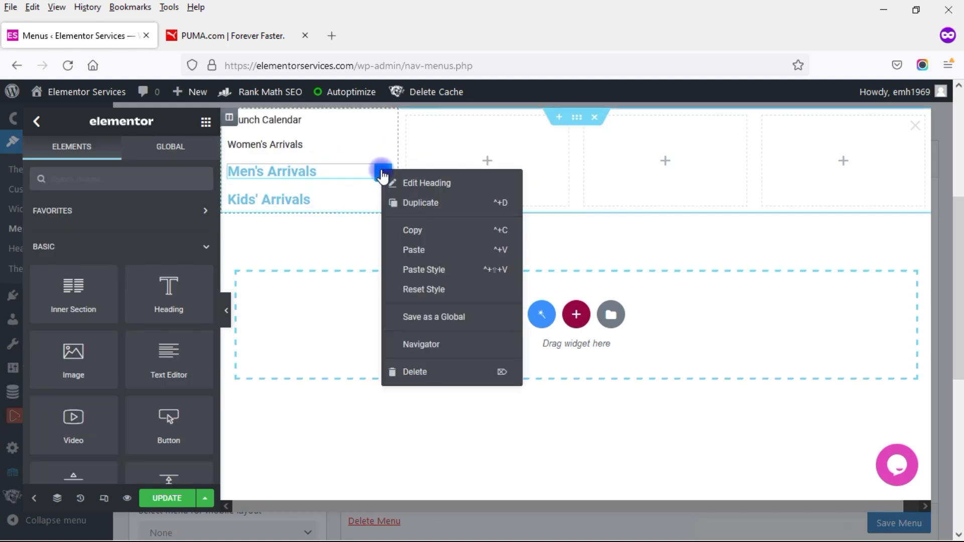
{"action": "left_click", "coordinate": [421, 270]}
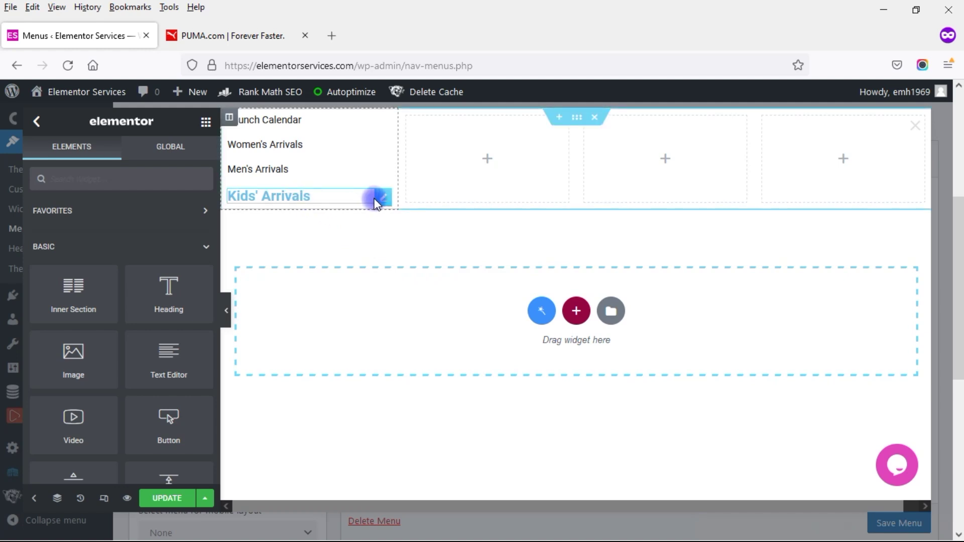
{"action": "right_click", "coordinate": [379, 198]}
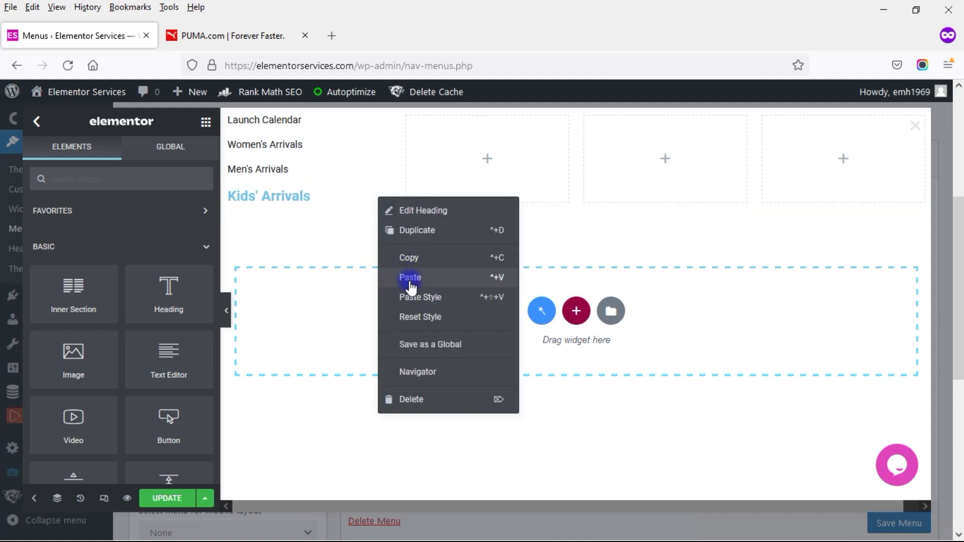
{"action": "left_click", "coordinate": [411, 296]}
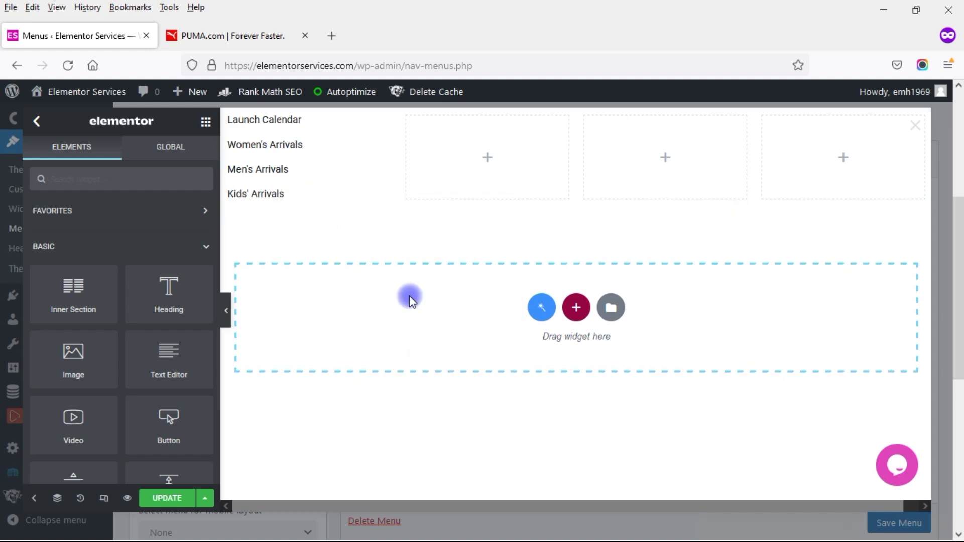
Step: Check the New Arrivals dropdown on the PUMA site and copy the Launch Calendar heading into the second column
{"action": "left_click", "coordinate": [237, 39]}
{"action": "mouse_move", "coordinate": [155, 132]}
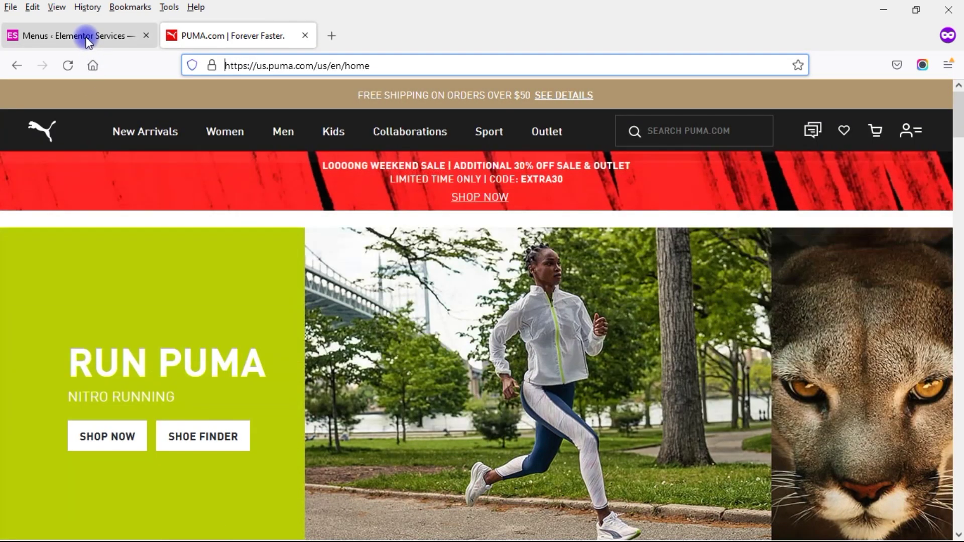
{"action": "left_click", "coordinate": [89, 39]}
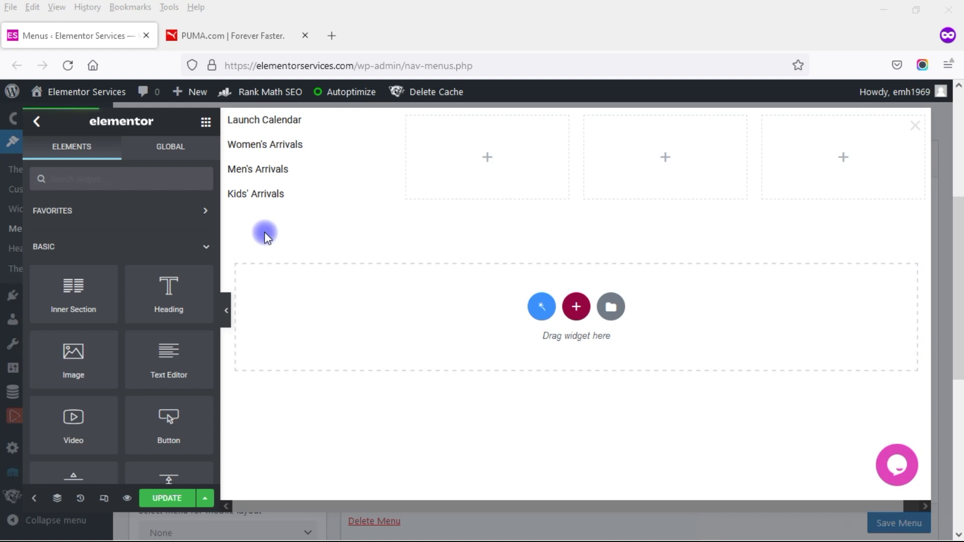
{"action": "mouse_move", "coordinate": [332, 120]}
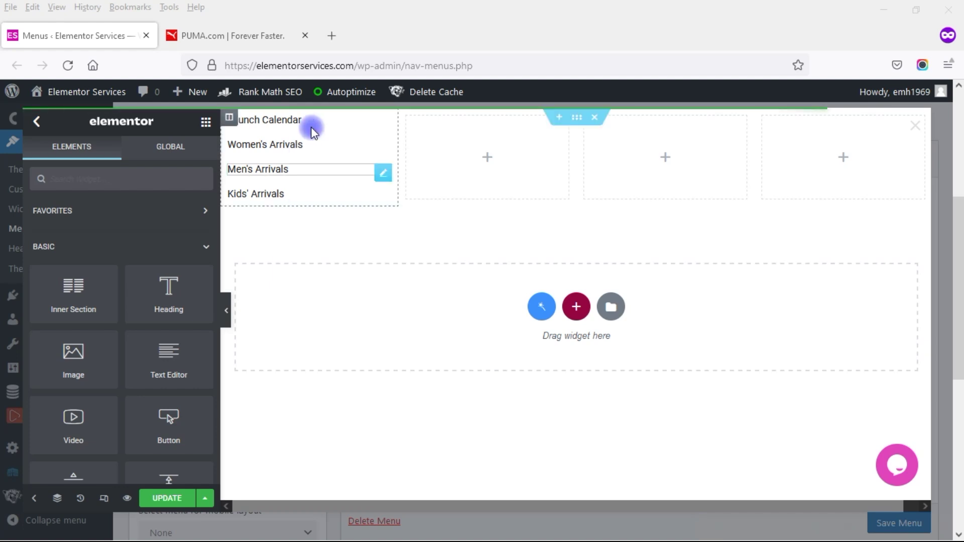
{"action": "left_click", "coordinate": [378, 123]}
{"action": "right_click", "coordinate": [376, 123]}
{"action": "left_click", "coordinate": [407, 179]}
{"action": "right_click", "coordinate": [453, 129]}
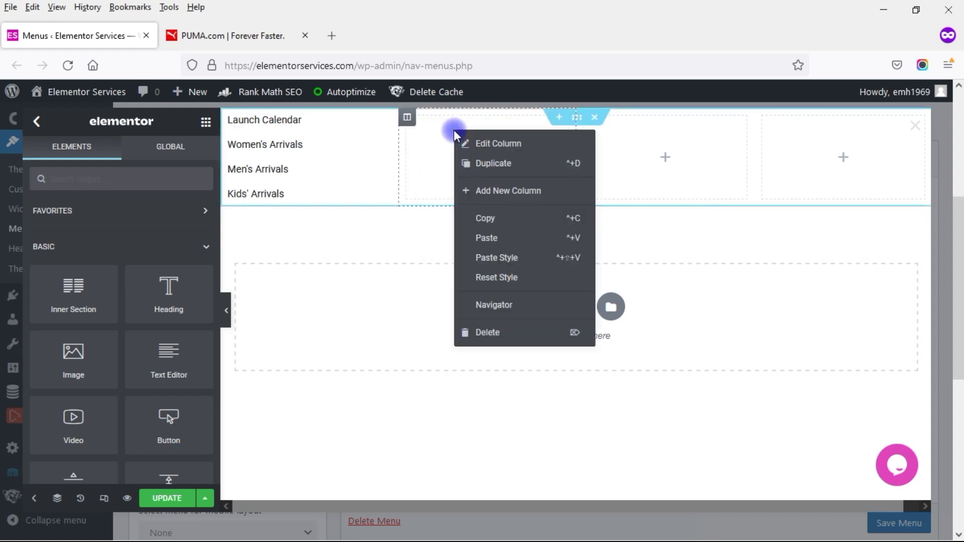
{"action": "left_click", "coordinate": [511, 239]}
Step: Paste three more copies of the Launch Calendar heading below the one in the second column
{"action": "right_click", "coordinate": [439, 156]}
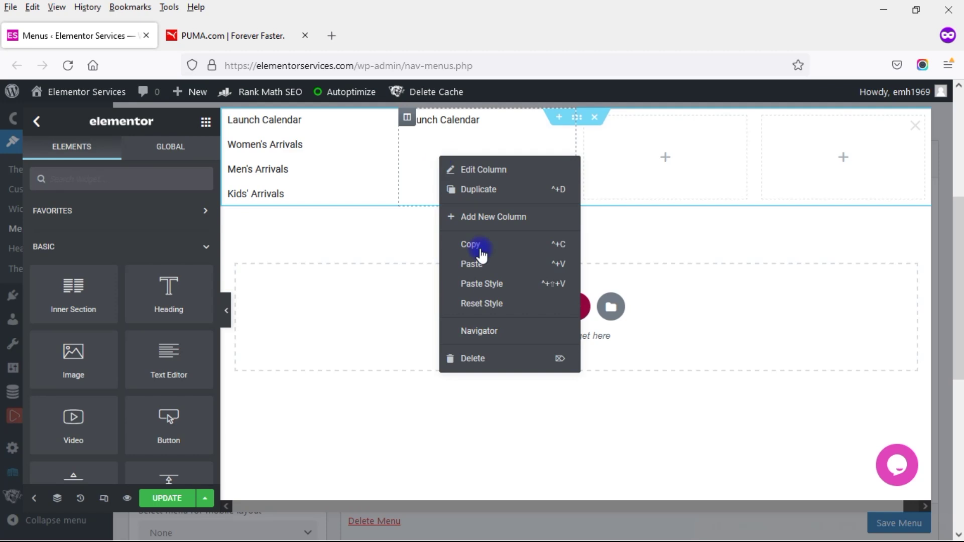
{"action": "left_click", "coordinate": [480, 264]}
{"action": "right_click", "coordinate": [439, 178]}
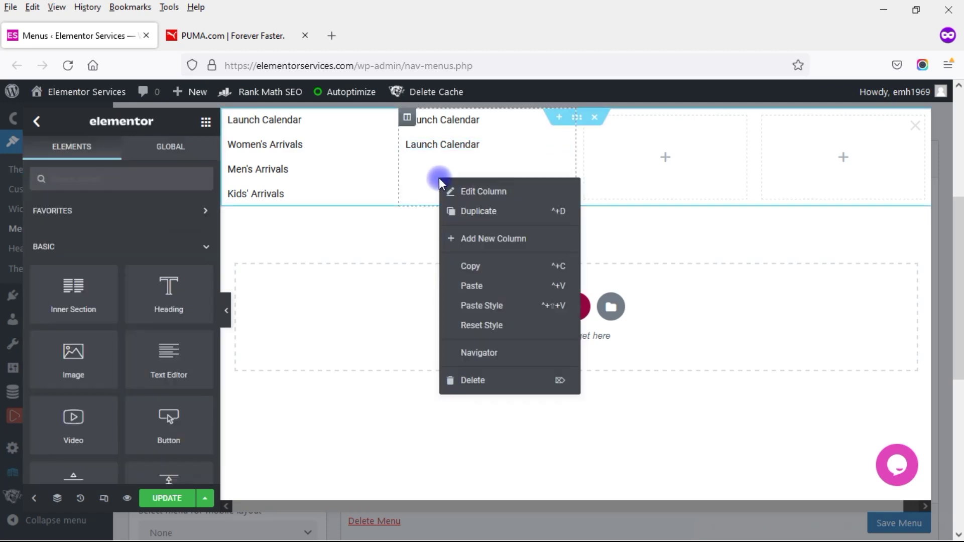
{"action": "left_click", "coordinate": [480, 282]}
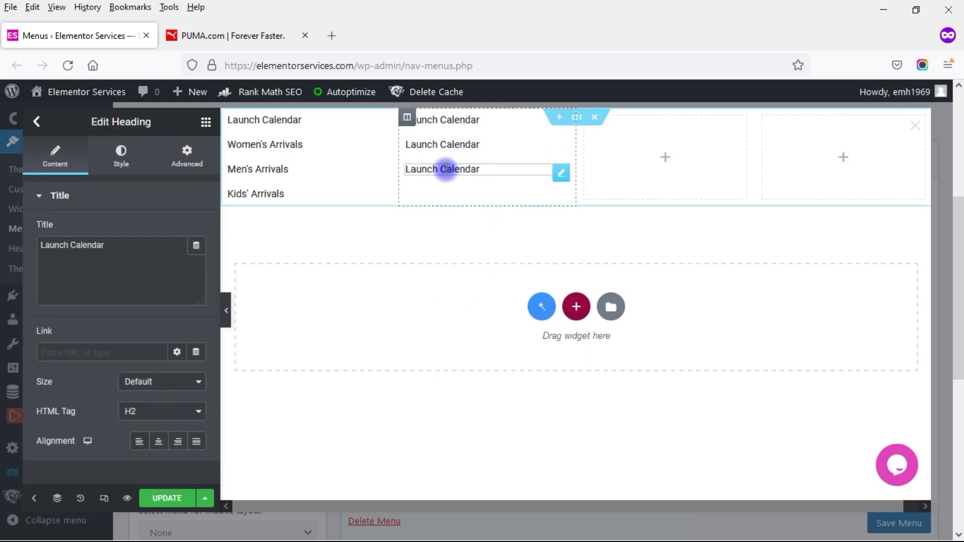
{"action": "right_click", "coordinate": [439, 194]}
{"action": "left_click", "coordinate": [478, 301]}
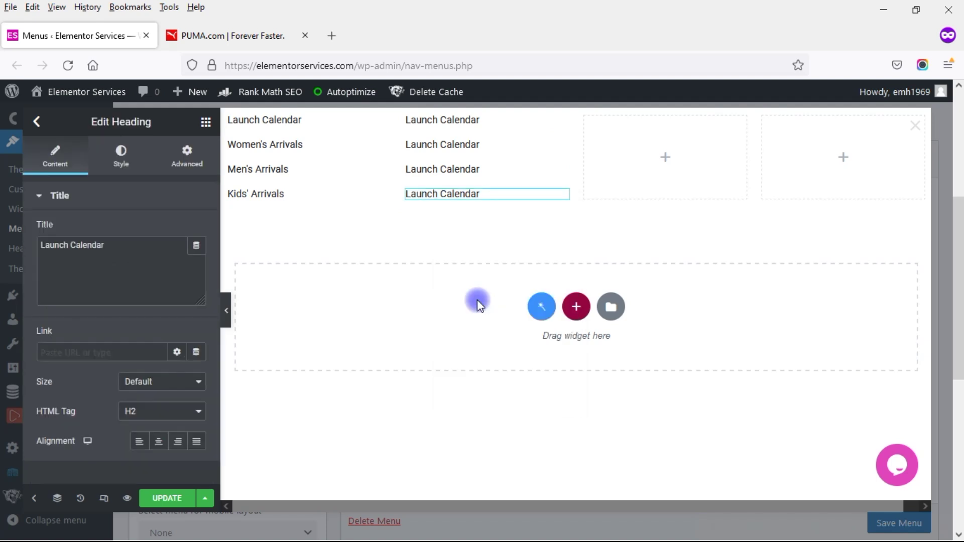
Step: Paste three copies of the Launch Calendar heading into the third column
{"action": "right_click", "coordinate": [617, 133]}
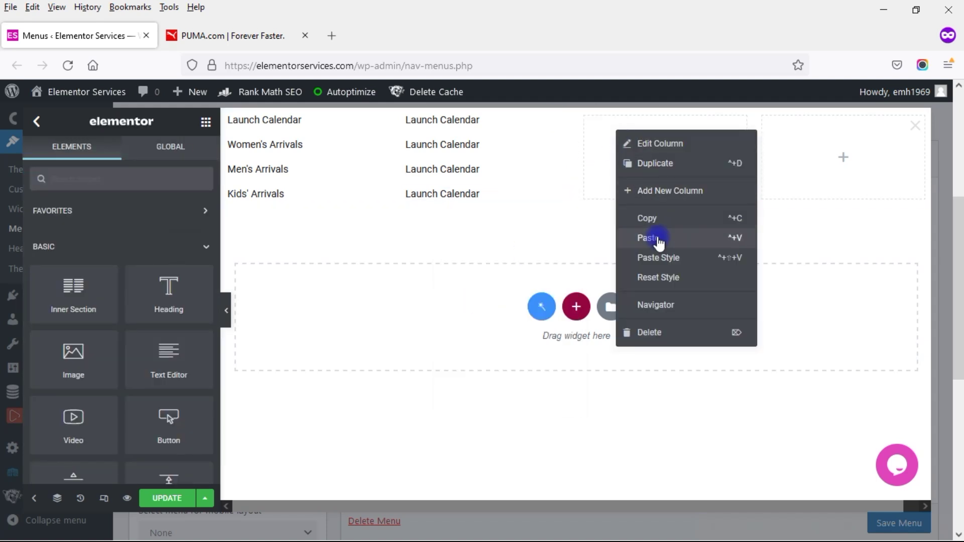
{"action": "left_click", "coordinate": [659, 240]}
{"action": "right_click", "coordinate": [628, 159]}
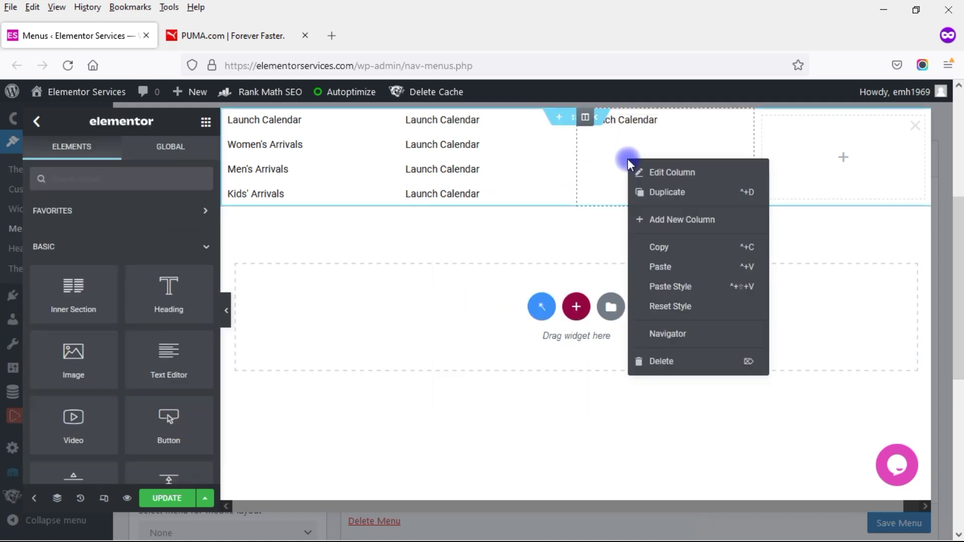
{"action": "left_click", "coordinate": [659, 267]}
{"action": "right_click", "coordinate": [617, 182]}
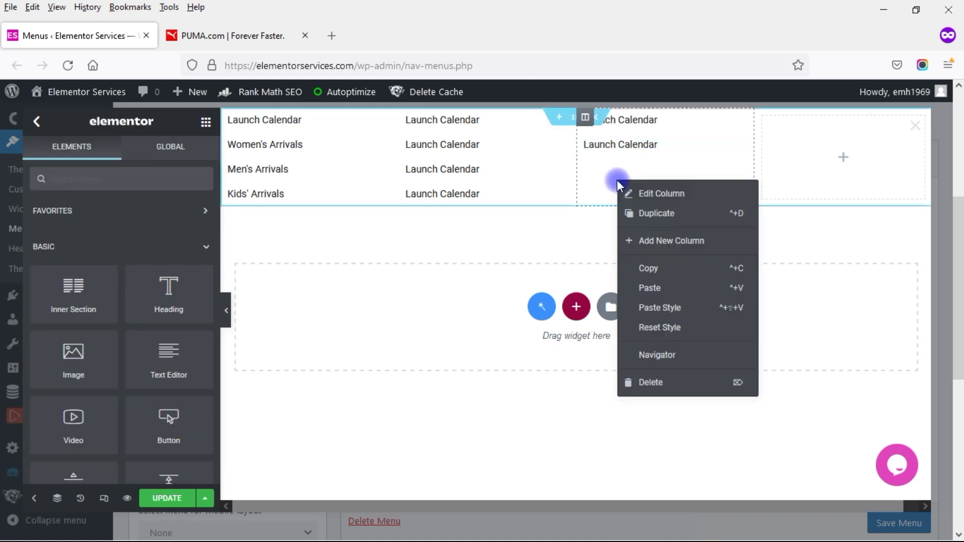
{"action": "left_click", "coordinate": [645, 286]}
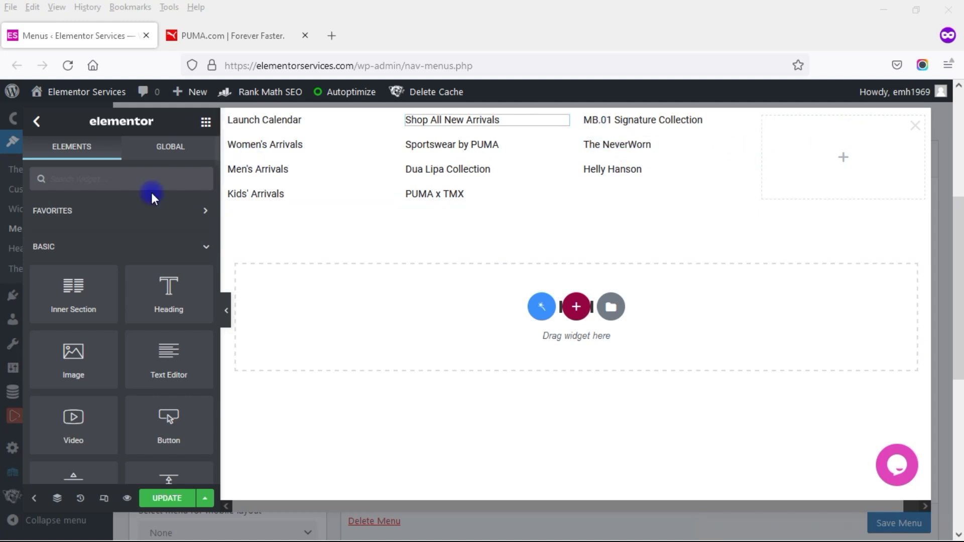
Step: Add a Slider widget to the empty fourth column and delete its second and third slides
{"action": "left_click", "coordinate": [127, 178]}
{"action": "type", "text": "sli"}
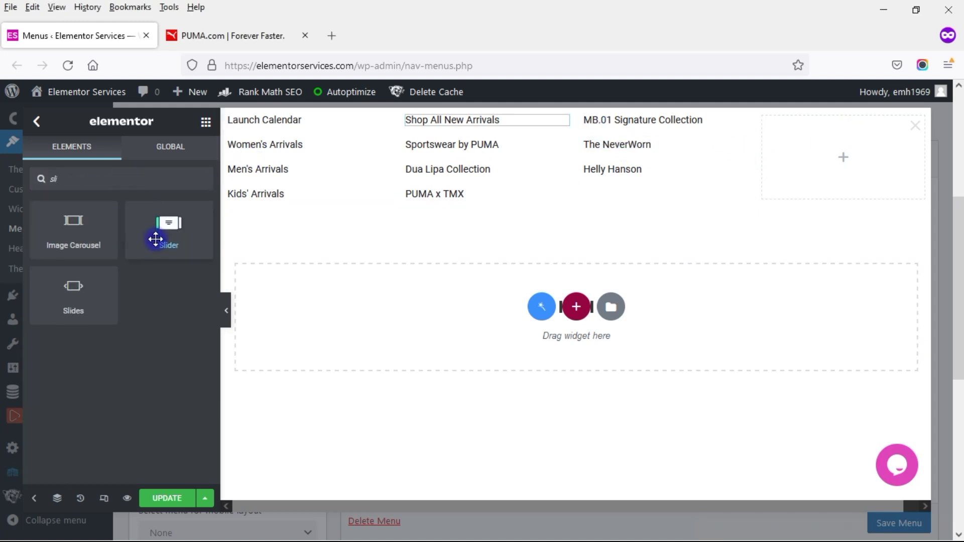
{"action": "left_click_drag", "start_coordinate": [157, 237], "coordinate": [844, 176]}
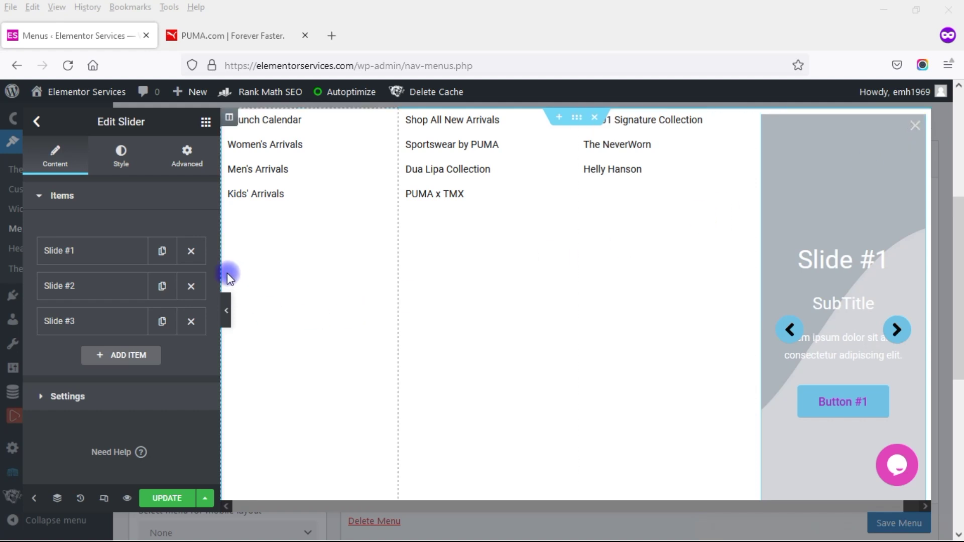
{"action": "left_click", "coordinate": [196, 289]}
{"action": "left_click", "coordinate": [192, 287]}
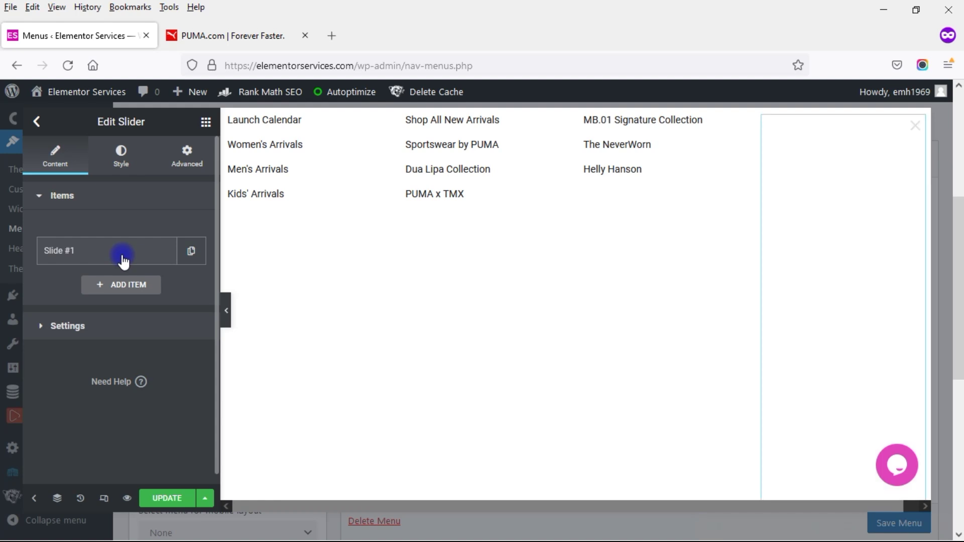
Step: Clear the title, subtitle, description and primary button URL of the slider's remaining slide
{"action": "left_click", "coordinate": [121, 254]}
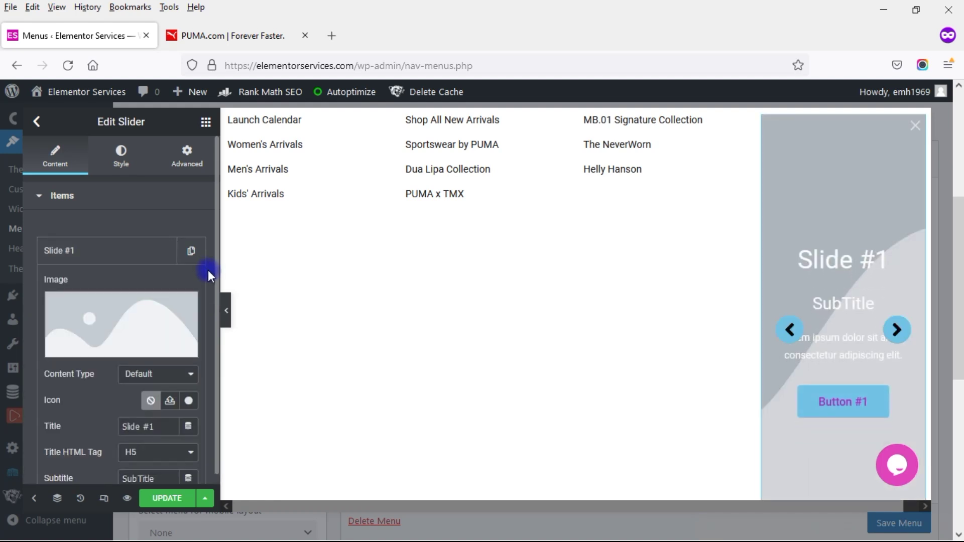
{"action": "left_click_drag", "start_coordinate": [161, 427], "coordinate": [120, 424]}
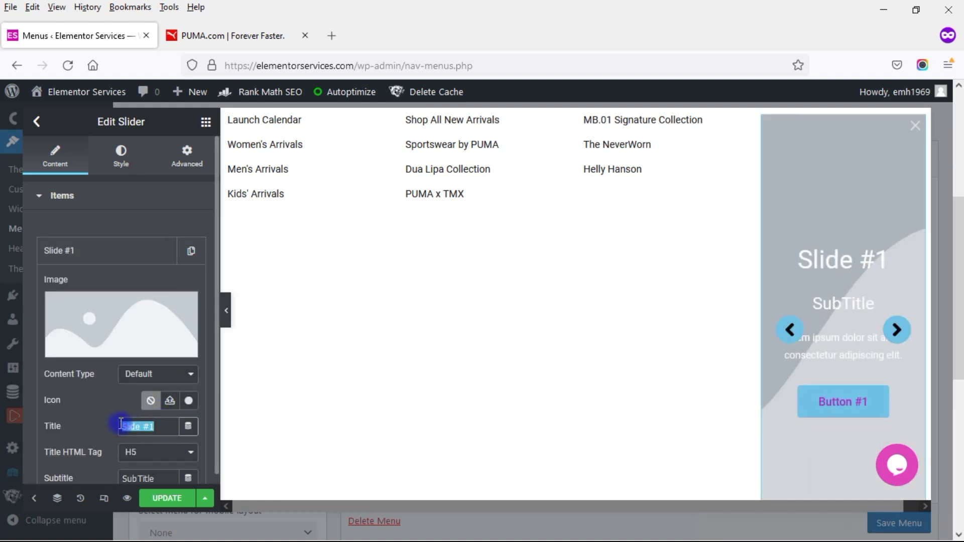
{"action": "key", "text": "BackSpace"}
{"action": "left_click_drag", "start_coordinate": [162, 478], "coordinate": [122, 480]}
{"action": "key", "text": "BackSpace"}
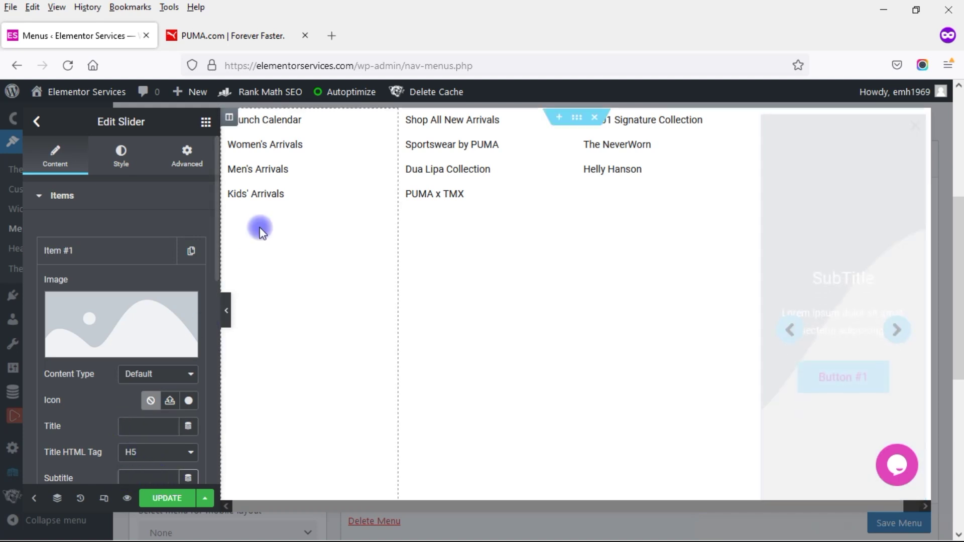
{"action": "scroll", "coordinate": [217, 256], "scroll_direction": "down", "scroll_amount": 7}
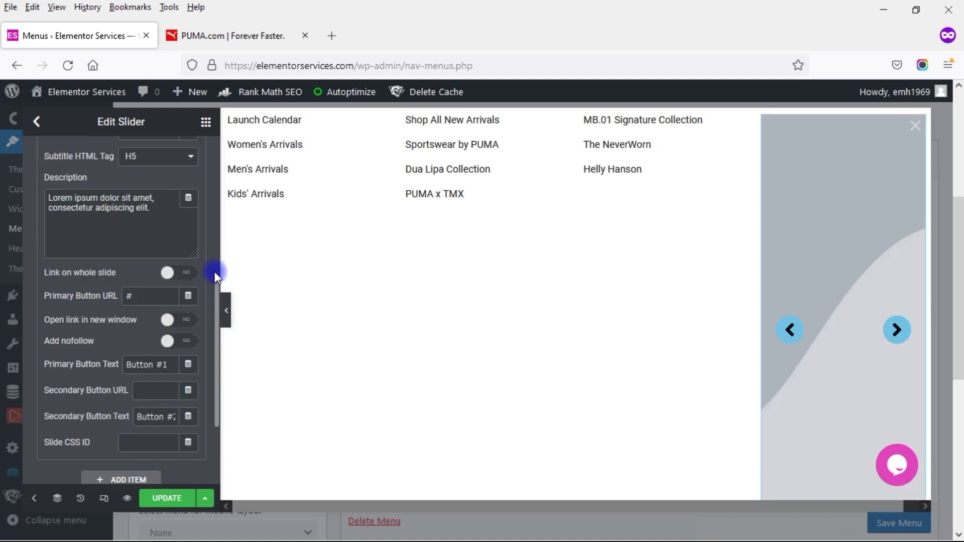
{"action": "left_click_drag", "start_coordinate": [151, 209], "coordinate": [46, 199]}
{"action": "key", "text": "BackSpace"}
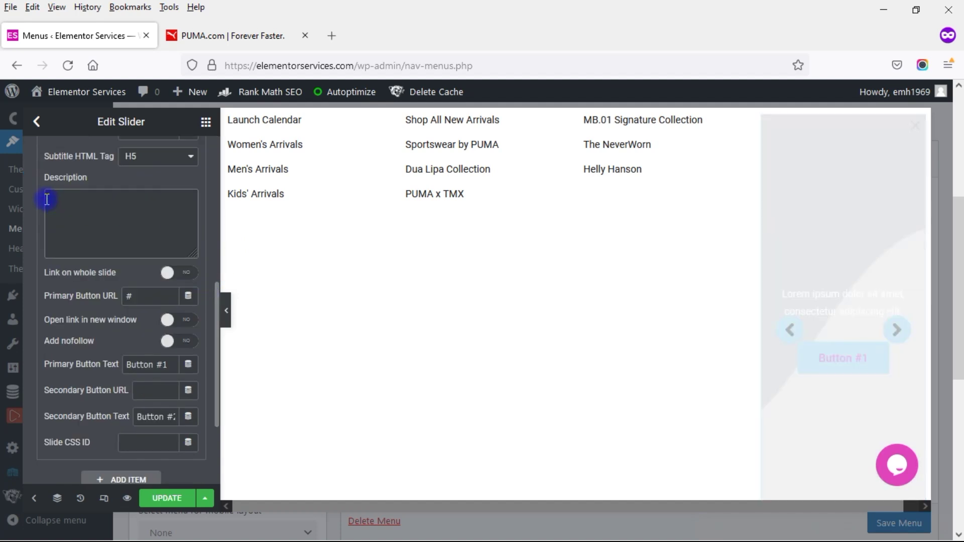
{"action": "left_click", "coordinate": [148, 296]}
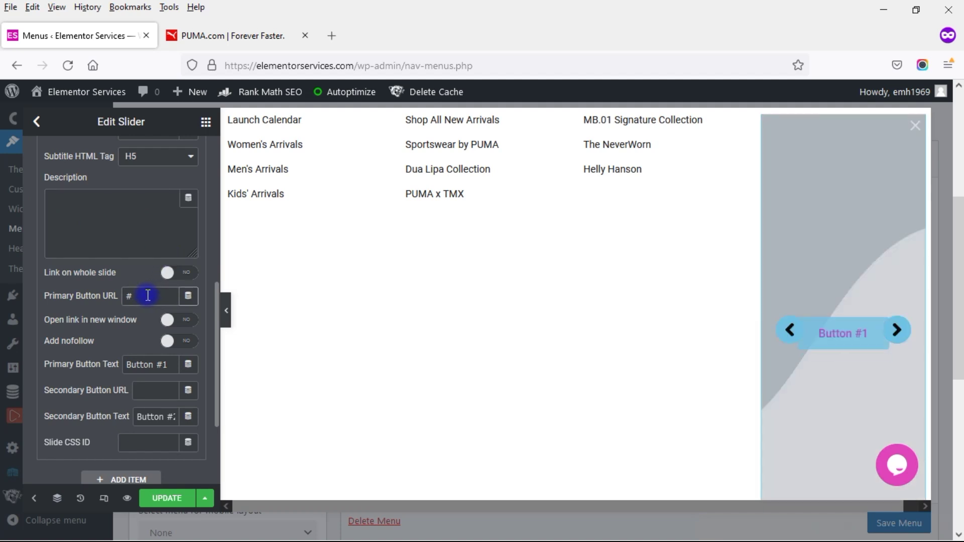
{"action": "key", "text": "BackSpace"}
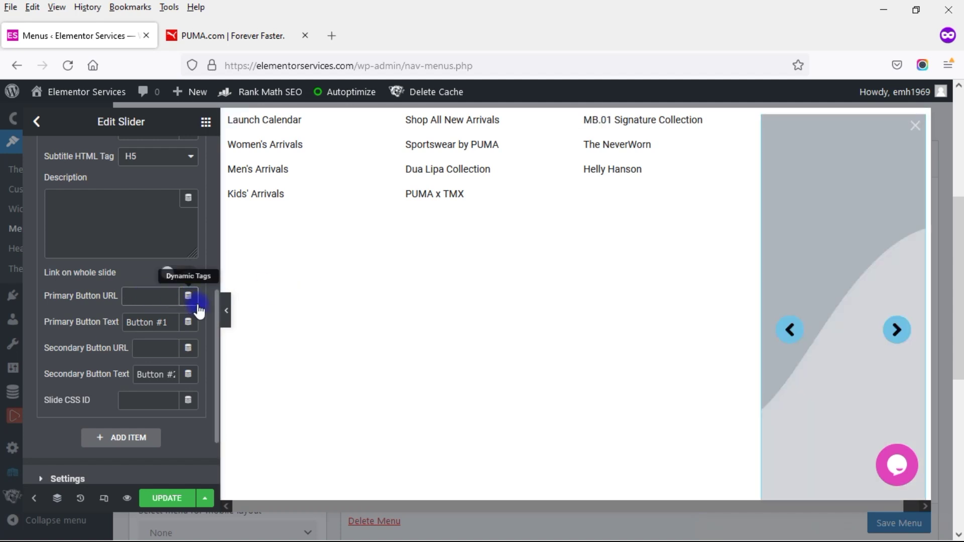
Step: Turn off navigation in the slider's settings
{"action": "left_click", "coordinate": [88, 476]}
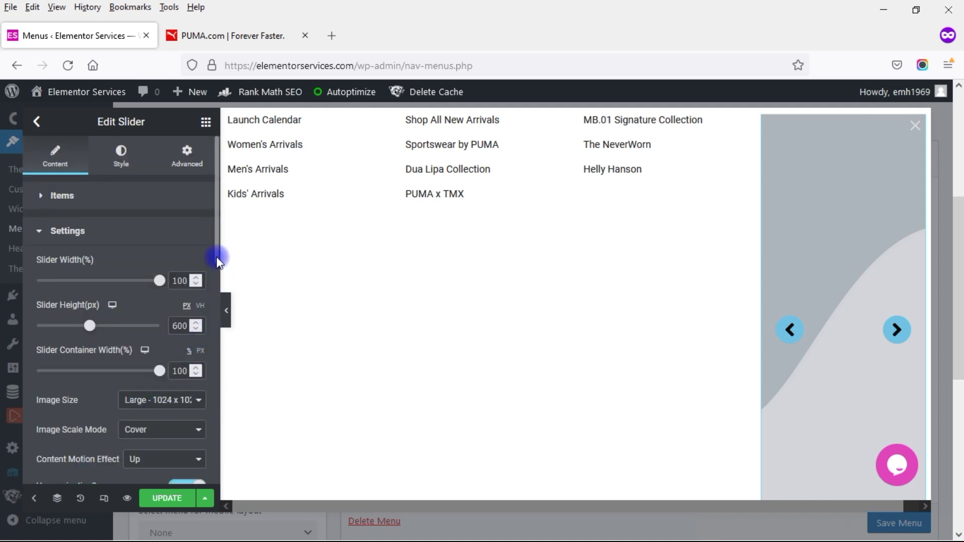
{"action": "left_click_drag", "start_coordinate": [216, 255], "coordinate": [205, 336]}
{"action": "left_click", "coordinate": [179, 266]}
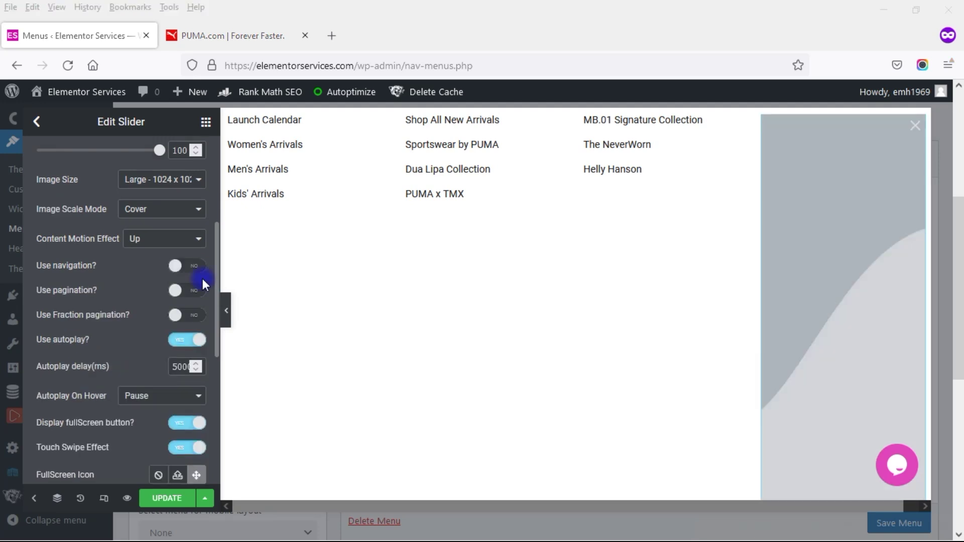
Step: Duplicate the blank slide to make three slider items and open the first one for editing
{"action": "left_click_drag", "start_coordinate": [216, 270], "coordinate": [224, 158]}
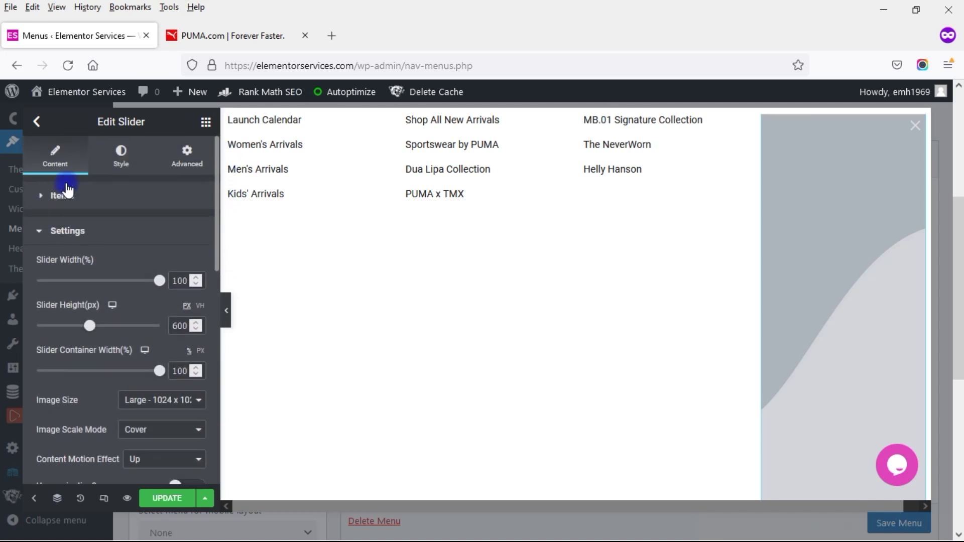
{"action": "left_click", "coordinate": [67, 191]}
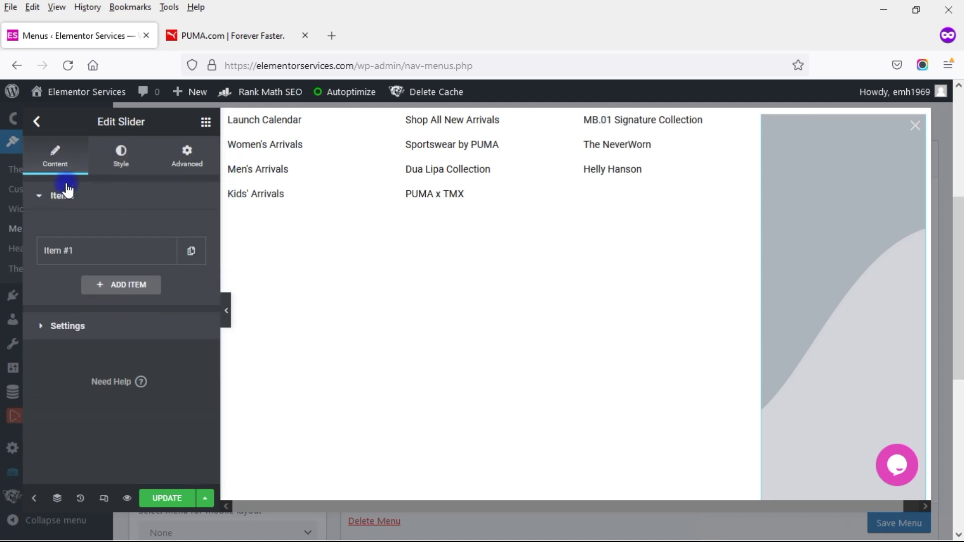
{"action": "left_click", "coordinate": [191, 250]}
{"action": "left_click", "coordinate": [161, 286]}
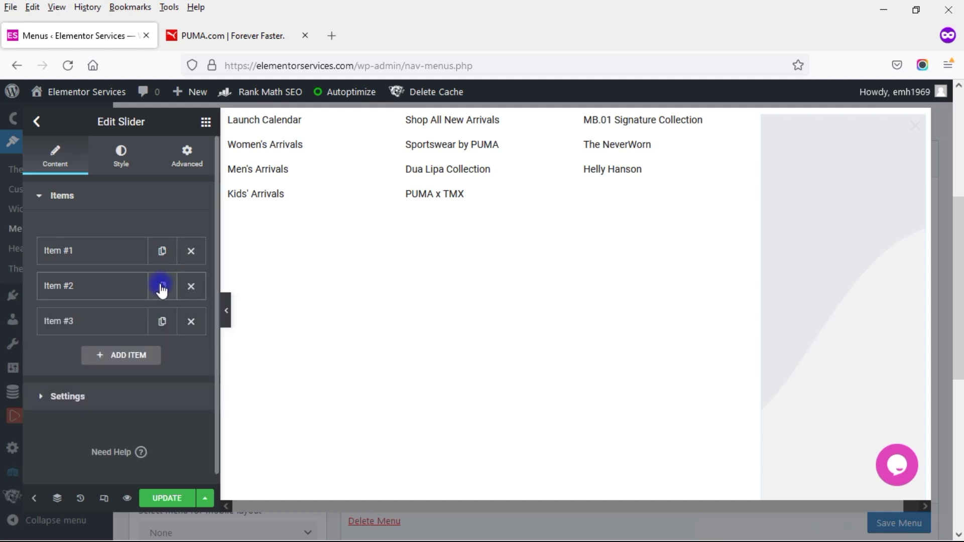
{"action": "left_click", "coordinate": [76, 254]}
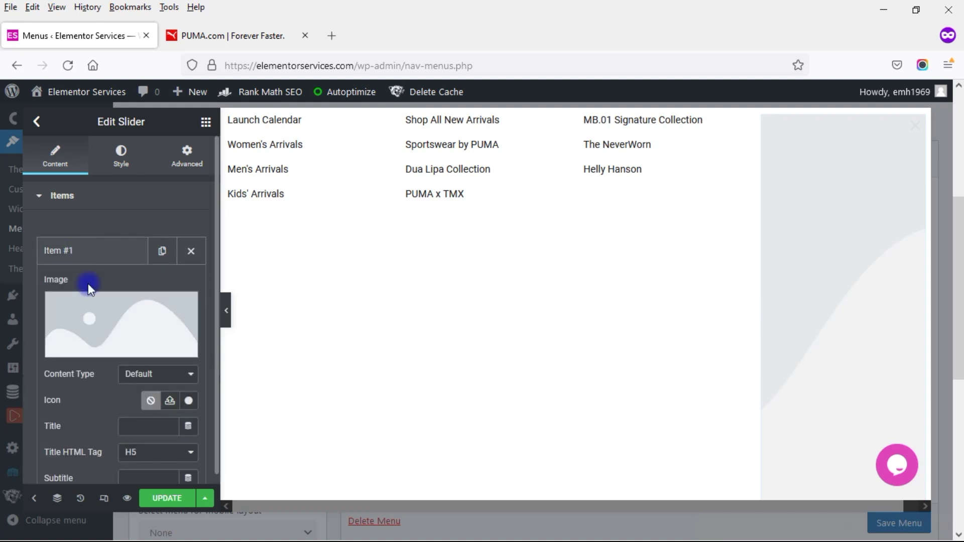
Step: Set the first slide's image to CTA-post.png from the media library
{"action": "left_click", "coordinate": [95, 311]}
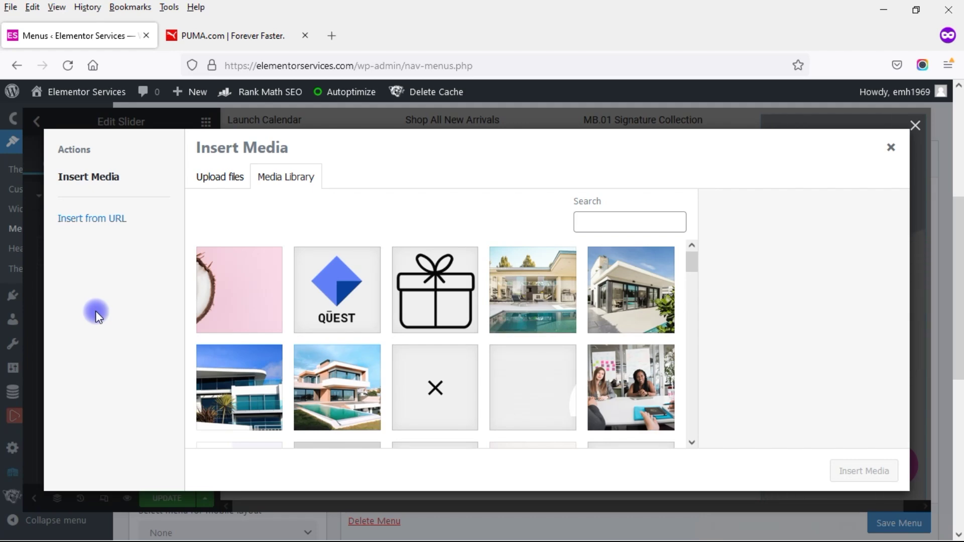
{"action": "left_click", "coordinate": [618, 383]}
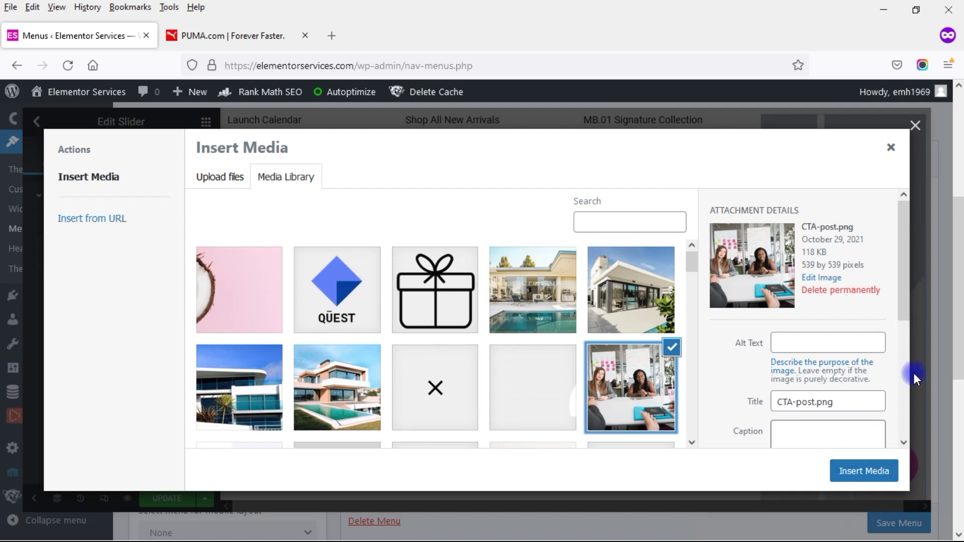
{"action": "left_click", "coordinate": [850, 469]}
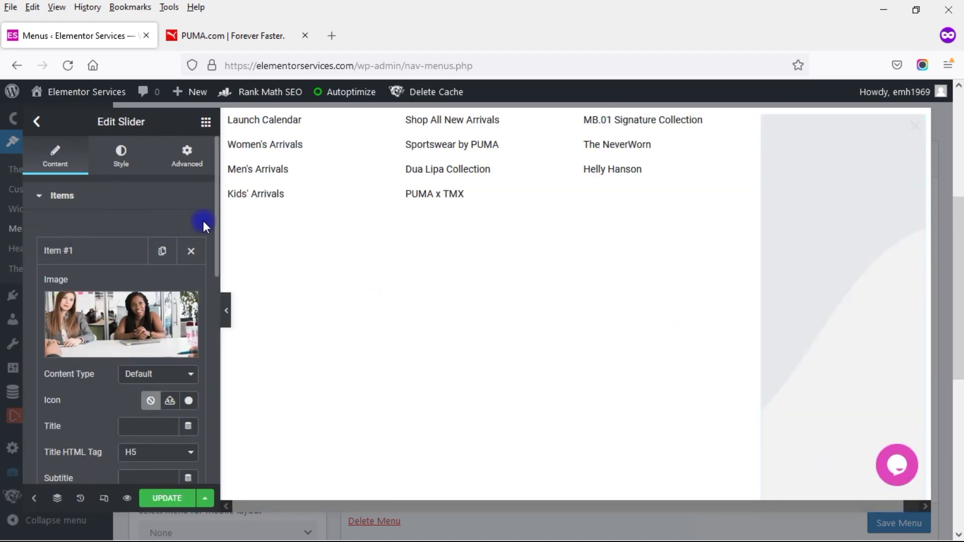
Step: Open the second slide item and set its image to Popup-pic-1.png from the media library
{"action": "left_click_drag", "start_coordinate": [215, 222], "coordinate": [196, 396]}
{"action": "left_click", "coordinate": [67, 362]}
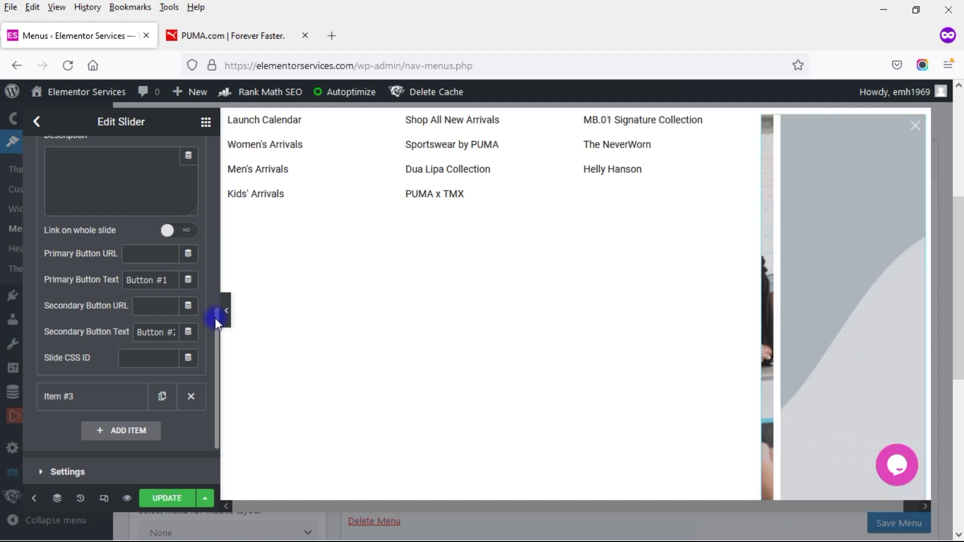
{"action": "left_click_drag", "start_coordinate": [216, 319], "coordinate": [217, 204]}
{"action": "left_click", "coordinate": [133, 216]}
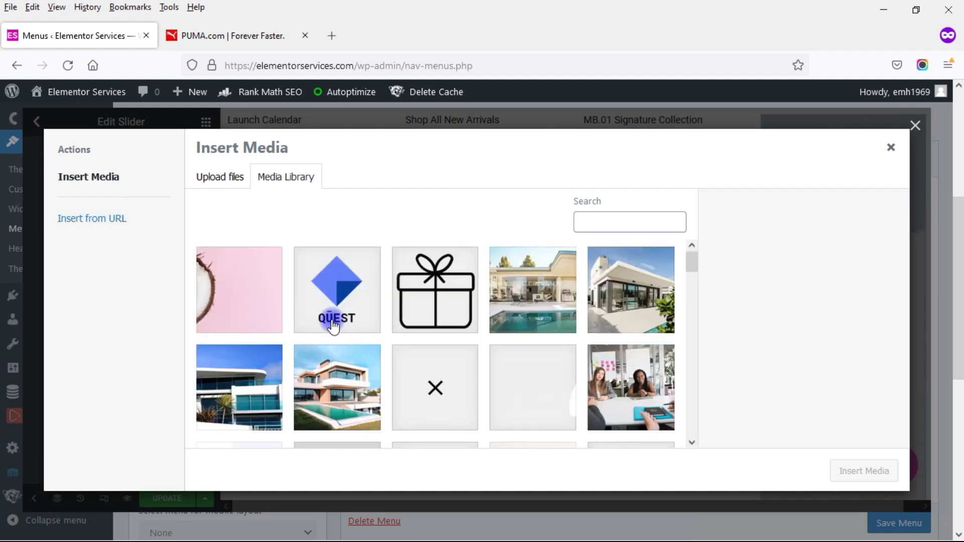
{"action": "left_click", "coordinate": [336, 408]}
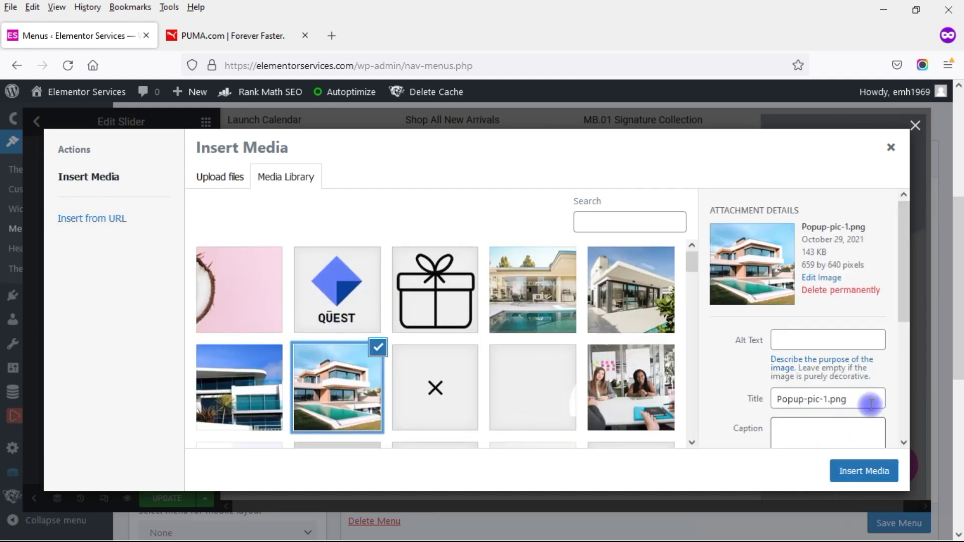
{"action": "left_click", "coordinate": [853, 477]}
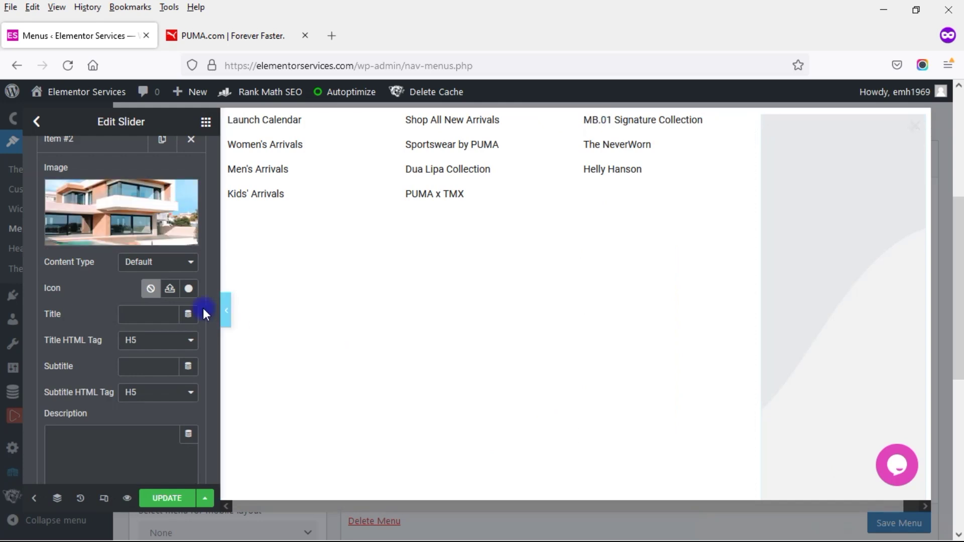
Step: Open the third slide item and set its image to the media library photo of a woman holding makeup brushes
{"action": "left_click_drag", "start_coordinate": [216, 300], "coordinate": [199, 447]}
{"action": "left_click", "coordinate": [89, 338]}
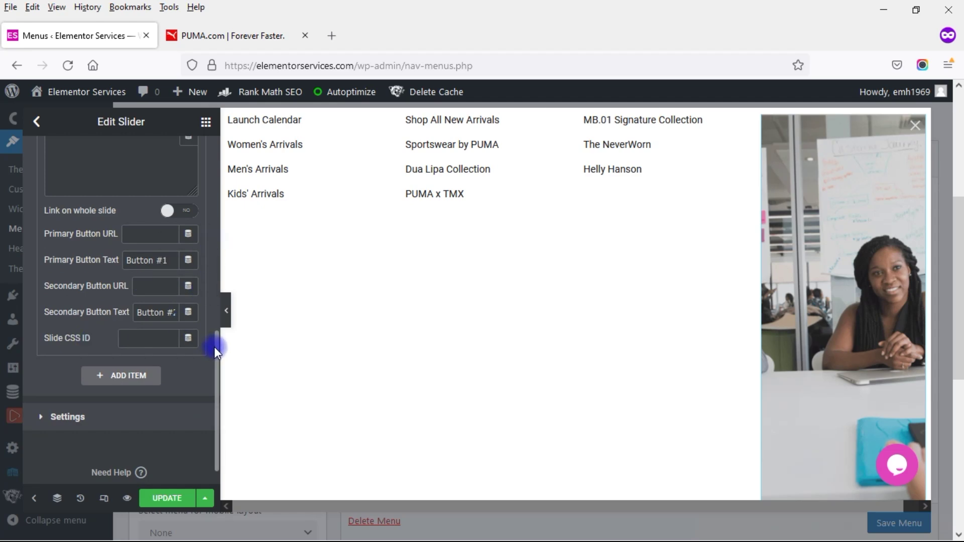
{"action": "left_click_drag", "start_coordinate": [215, 348], "coordinate": [219, 219]}
{"action": "left_click", "coordinate": [114, 220]}
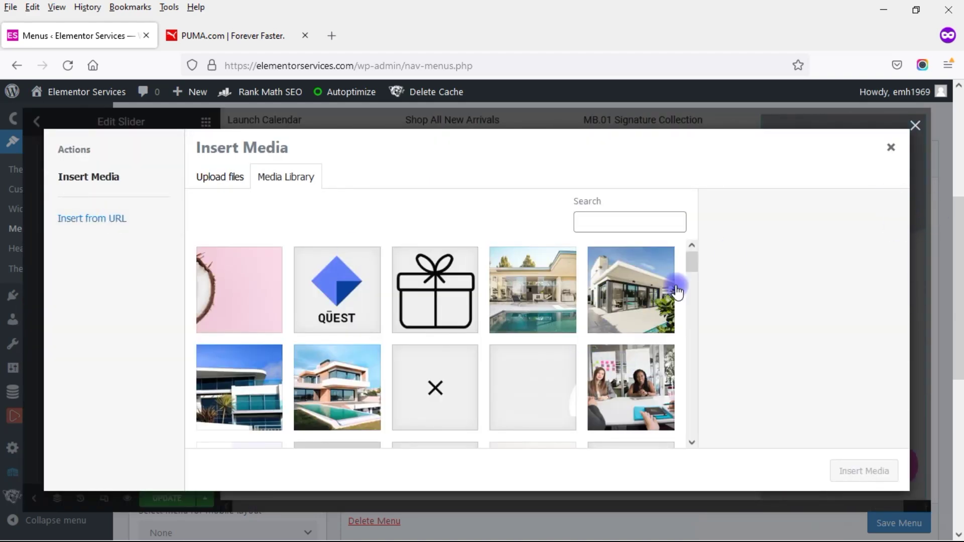
{"action": "left_click_drag", "start_coordinate": [691, 263], "coordinate": [691, 287]}
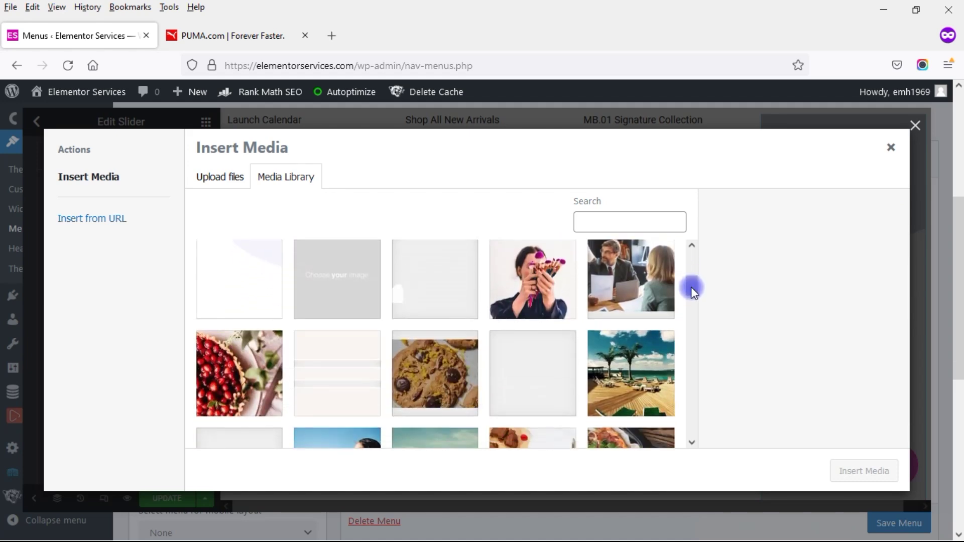
{"action": "left_click", "coordinate": [542, 293]}
{"action": "left_click", "coordinate": [865, 467]}
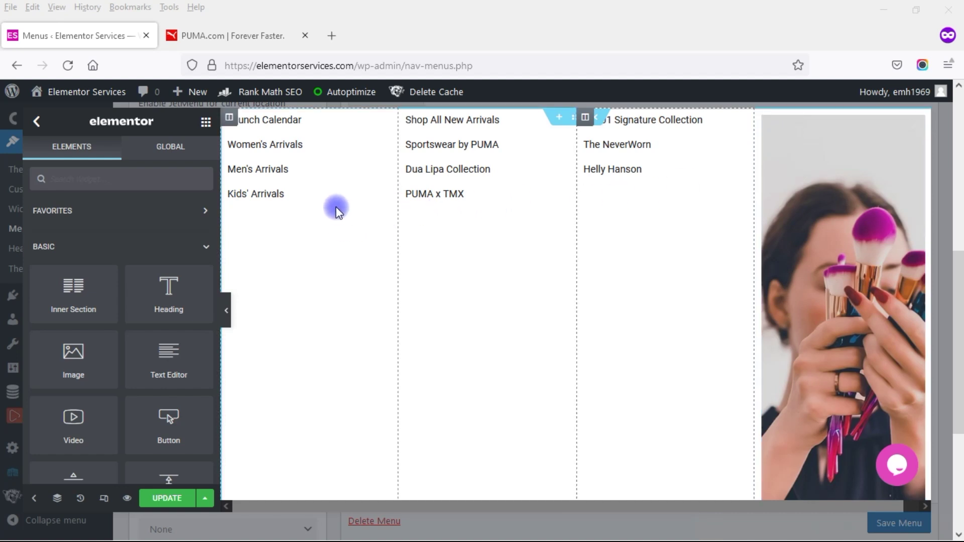
Step: Set the width of each of the three link columns to 20%, leaving the slider column 40%
{"action": "left_click", "coordinate": [229, 117]}
{"action": "double_click", "coordinate": [185, 229]}
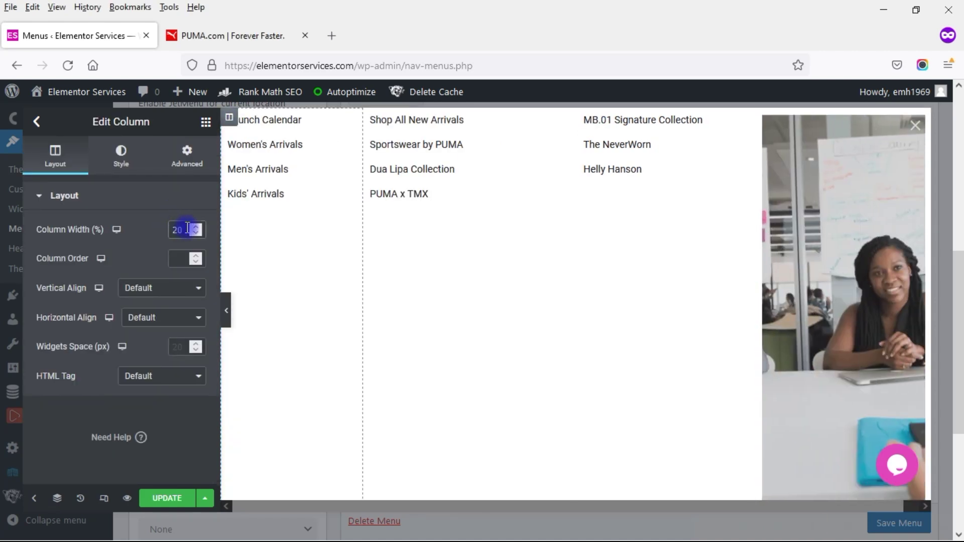
{"action": "type", "text": "30"}
{"action": "left_click_drag", "start_coordinate": [199, 230], "coordinate": [171, 229]}
{"action": "type", "text": "20"}
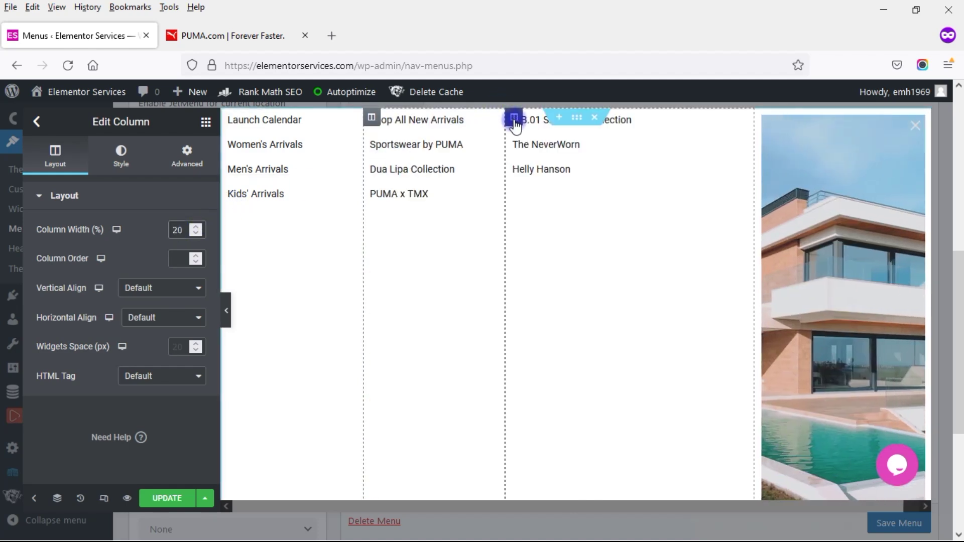
{"action": "left_click", "coordinate": [514, 117]}
{"action": "left_click_drag", "start_coordinate": [189, 230], "coordinate": [171, 229]}
{"action": "type", "text": "20"}
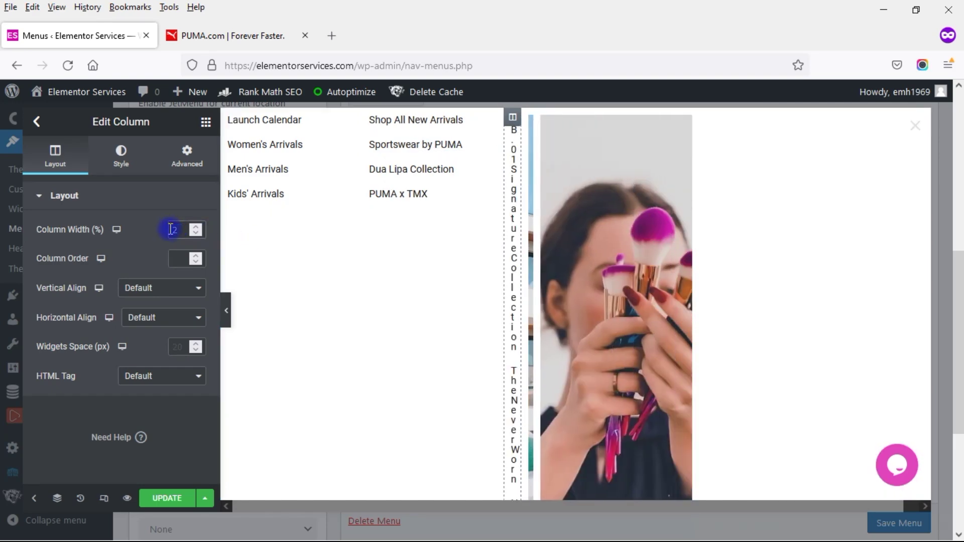
{"action": "left_click", "coordinate": [658, 121]}
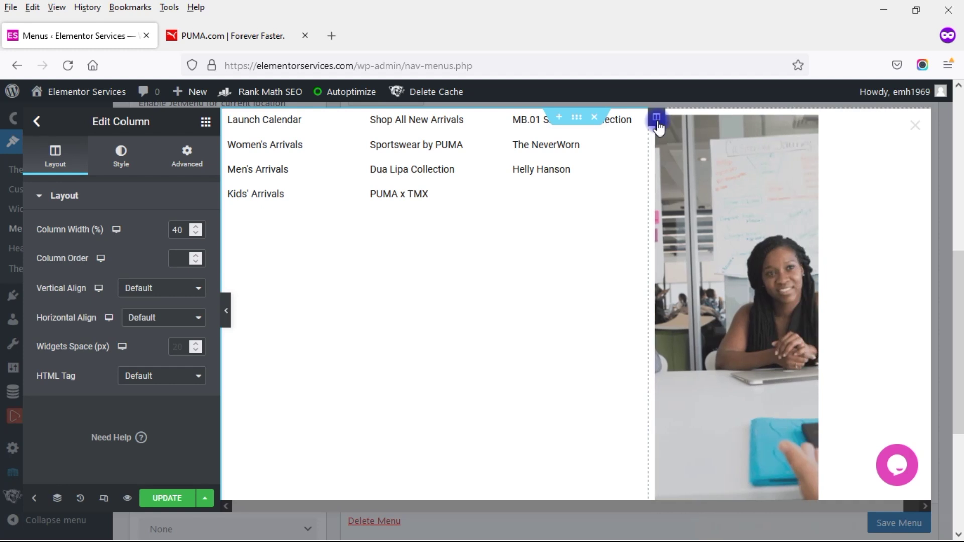
Step: Set the slider's height to 300 px in its settings
{"action": "left_click", "coordinate": [872, 241]}
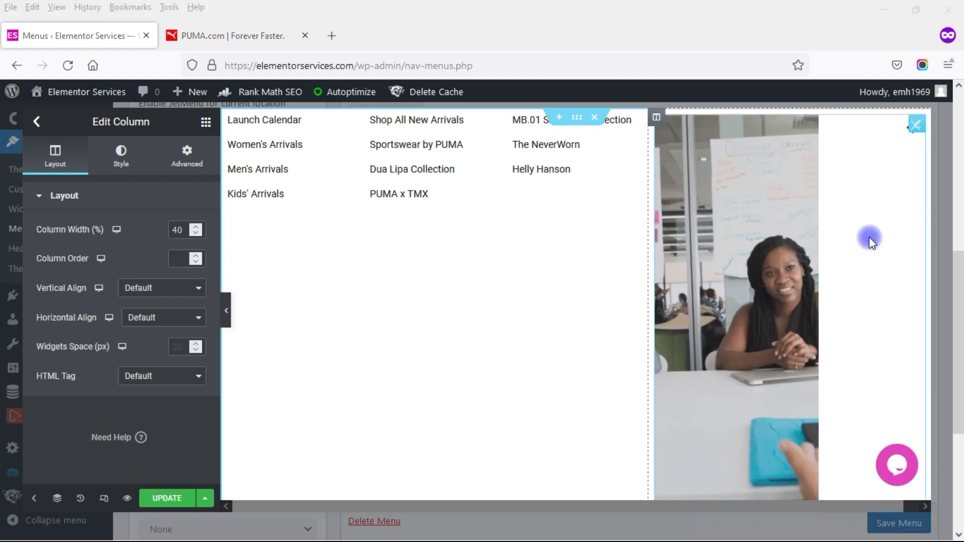
{"action": "left_click", "coordinate": [791, 256]}
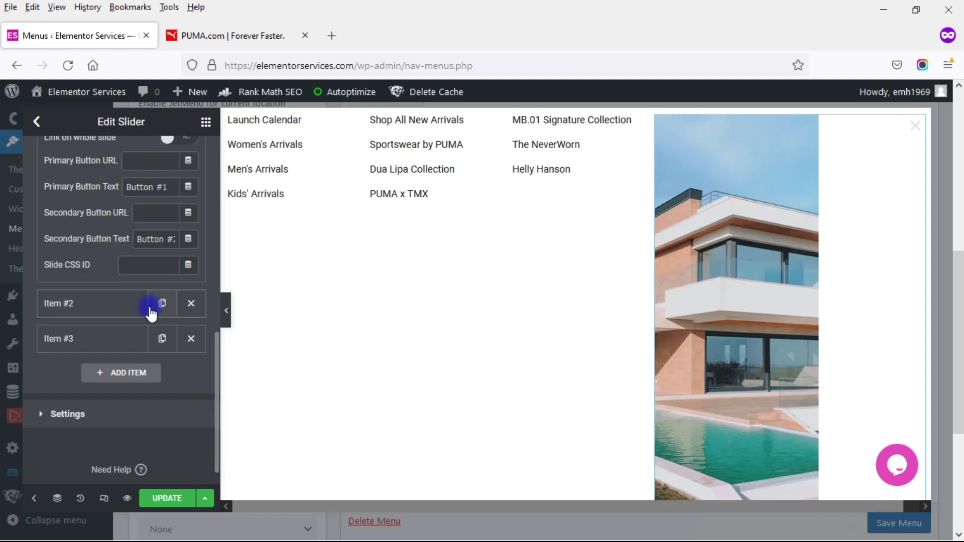
{"action": "left_click", "coordinate": [85, 412]}
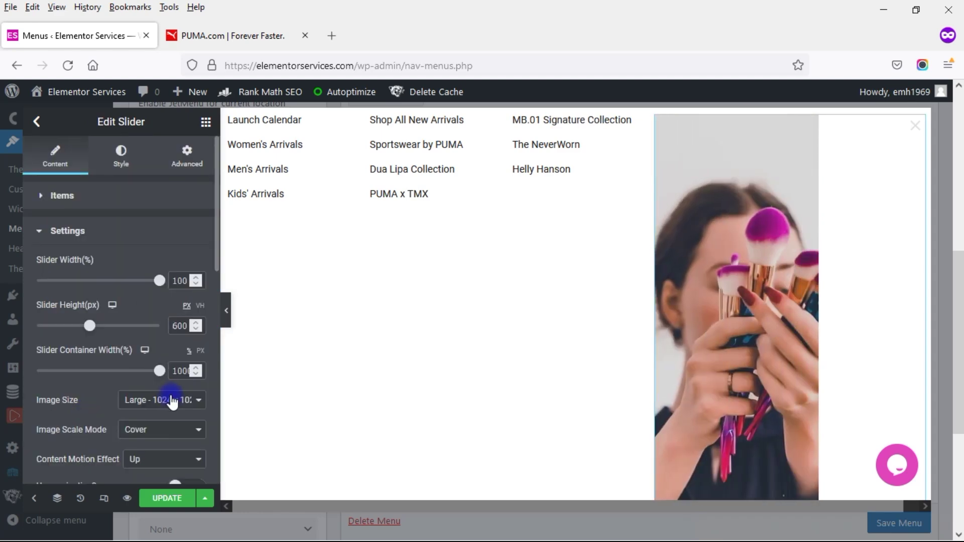
{"action": "left_click", "coordinate": [174, 328]}
{"action": "left_click_drag", "start_coordinate": [172, 328], "coordinate": [178, 330]}
{"action": "type", "text": "3"}
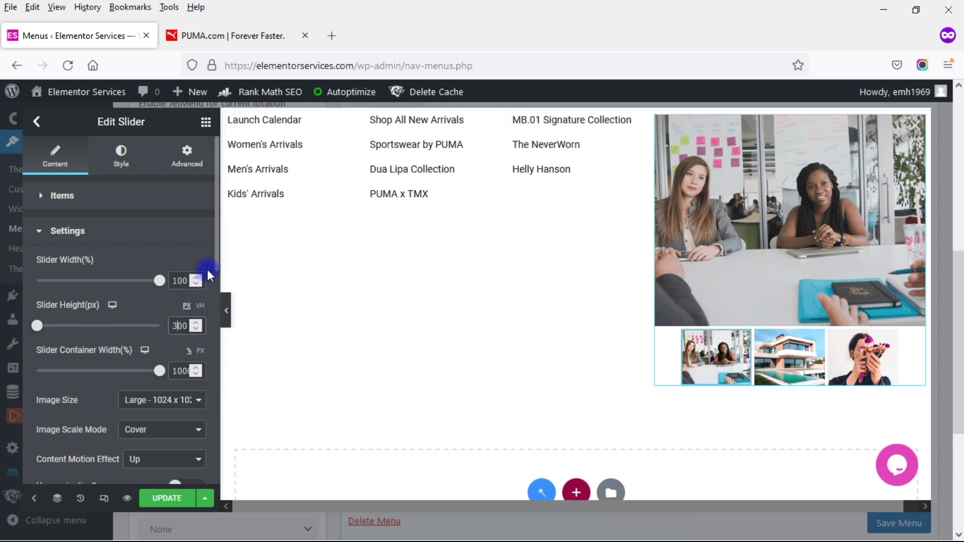
Step: Turn off the thumbnails under the slider in its settings
{"action": "scroll", "coordinate": [210, 300], "scroll_direction": "down", "scroll_amount": 2}
{"action": "scroll", "coordinate": [209, 304], "scroll_direction": "down", "scroll_amount": 2}
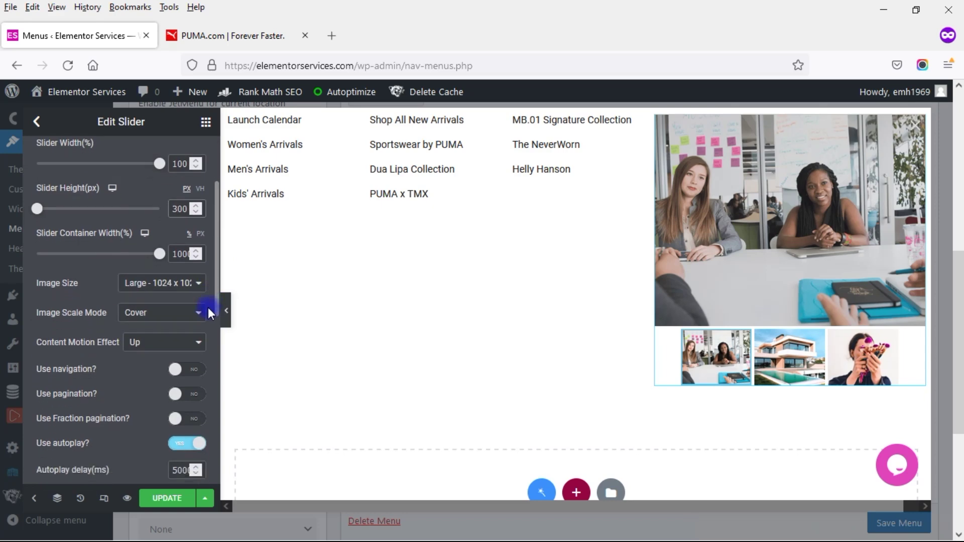
{"action": "scroll", "coordinate": [205, 341], "scroll_direction": "down", "scroll_amount": 5}
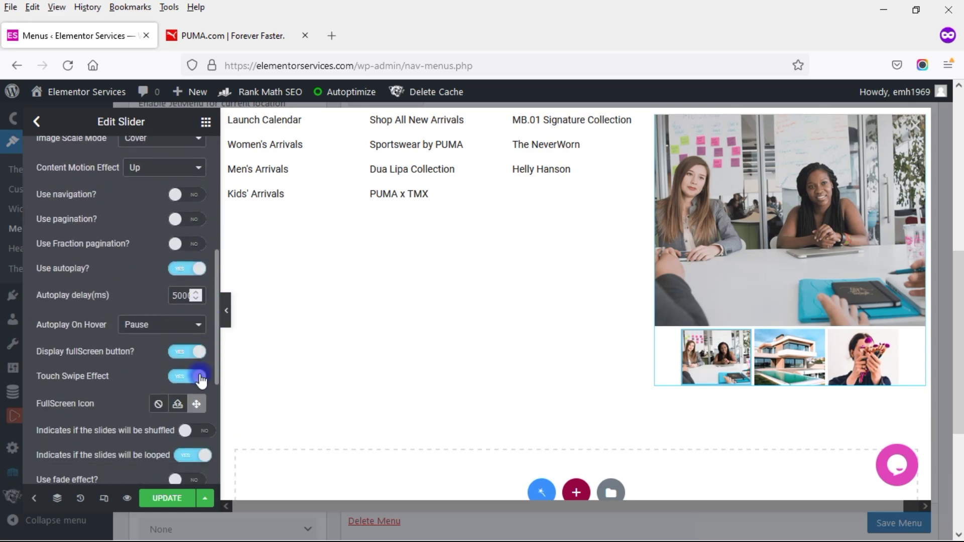
{"action": "scroll", "coordinate": [202, 442], "scroll_direction": "down", "scroll_amount": 2}
{"action": "left_click", "coordinate": [186, 394]}
{"action": "left_click", "coordinate": [177, 370]}
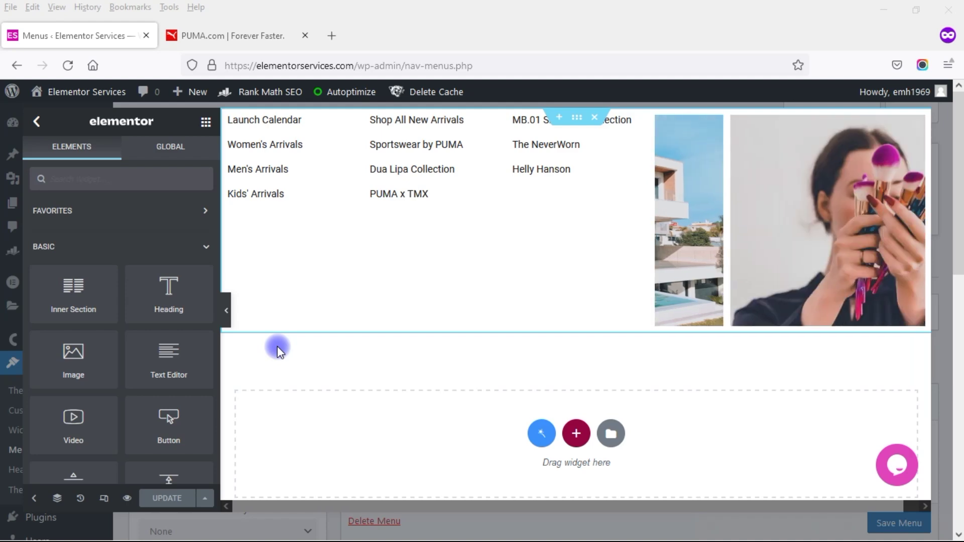
Step: Unlink the section's padding values and set the top and bottom padding to 5%
{"action": "left_click", "coordinate": [577, 119]}
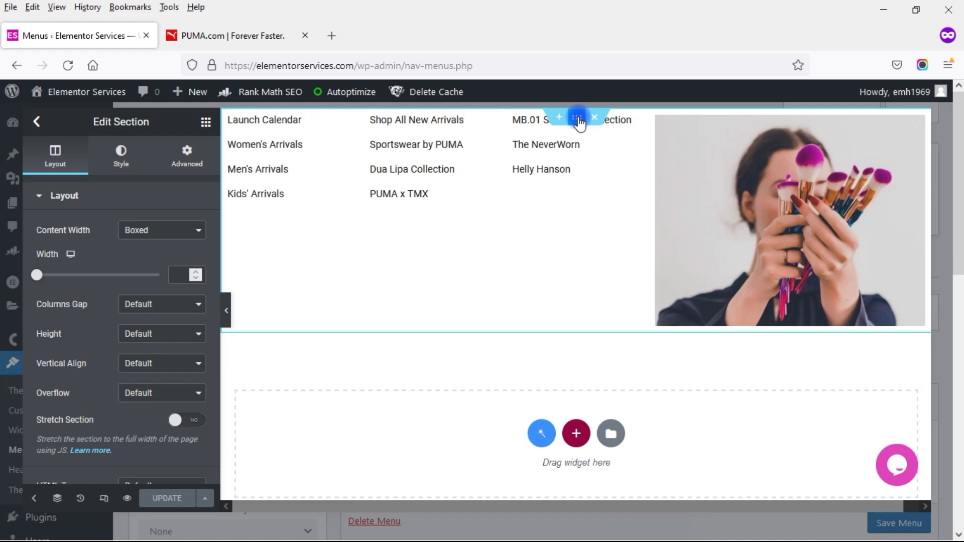
{"action": "left_click", "coordinate": [197, 160]}
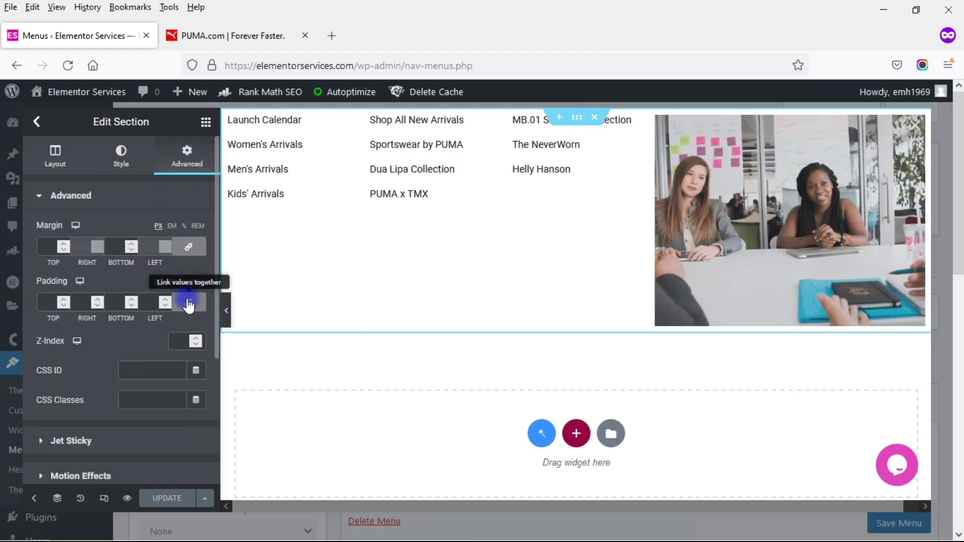
{"action": "left_click", "coordinate": [188, 302]}
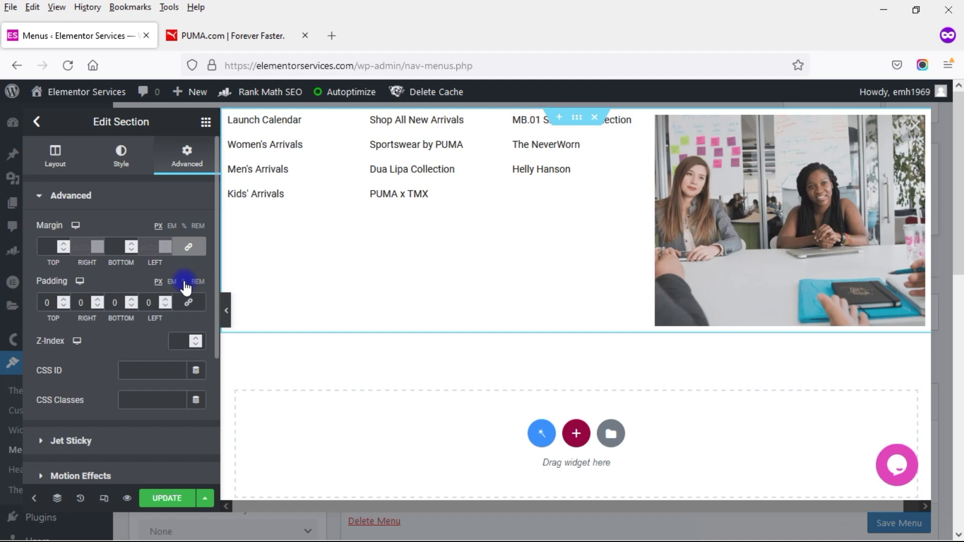
{"action": "left_click", "coordinate": [184, 282]}
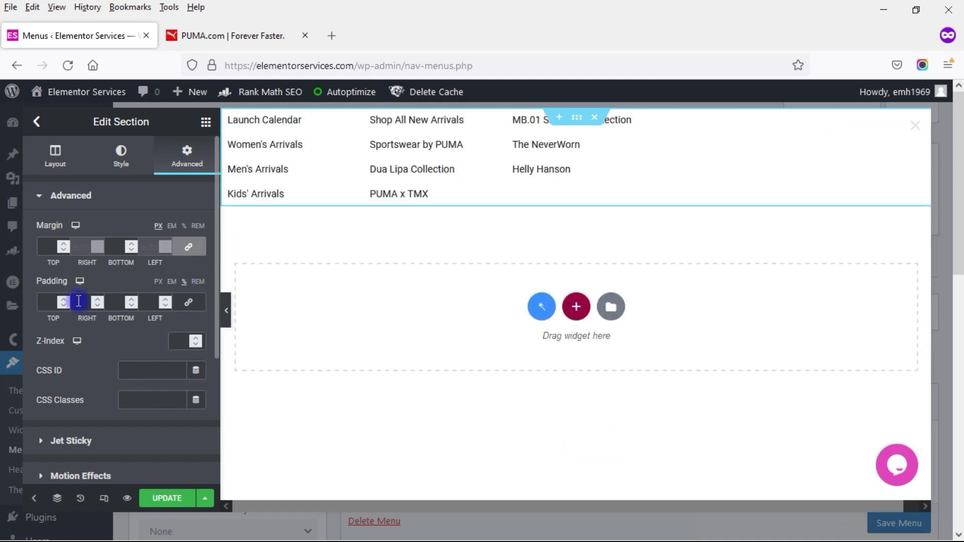
{"action": "left_click", "coordinate": [54, 302]}
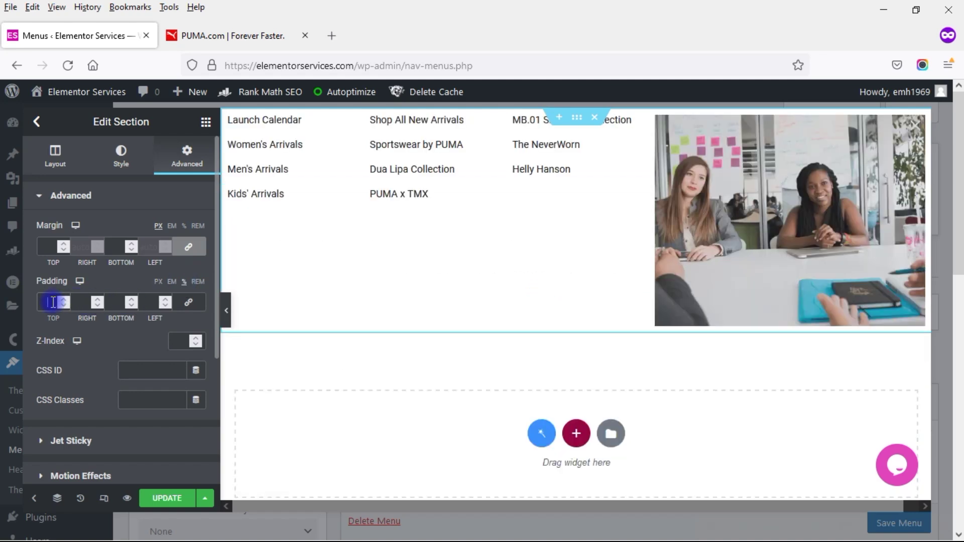
{"action": "type", "text": "5"}
{"action": "left_click", "coordinate": [120, 303]}
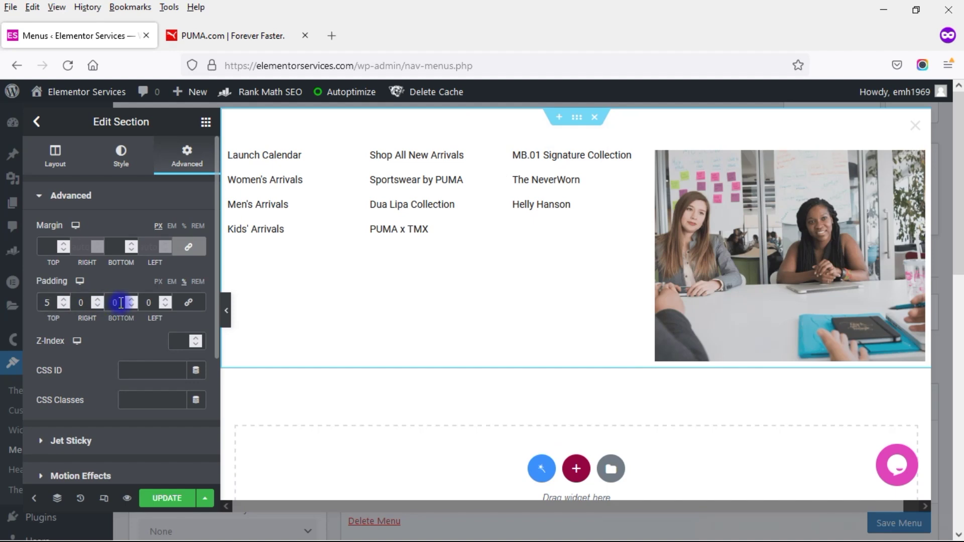
{"action": "type", "text": "5"}
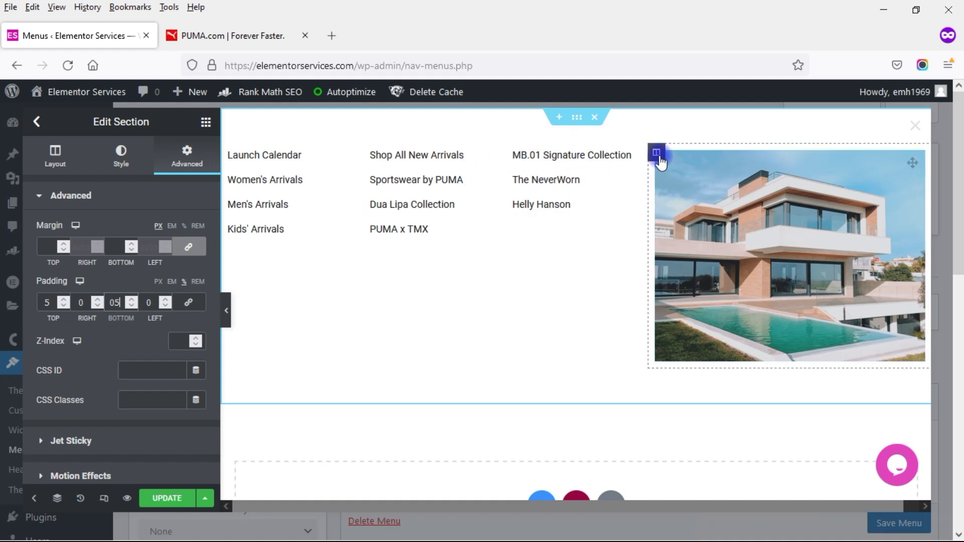
Step: Give the slider column 5% top padding with the other sides at 0, and preview the mega content at full width
{"action": "left_click", "coordinate": [656, 152]}
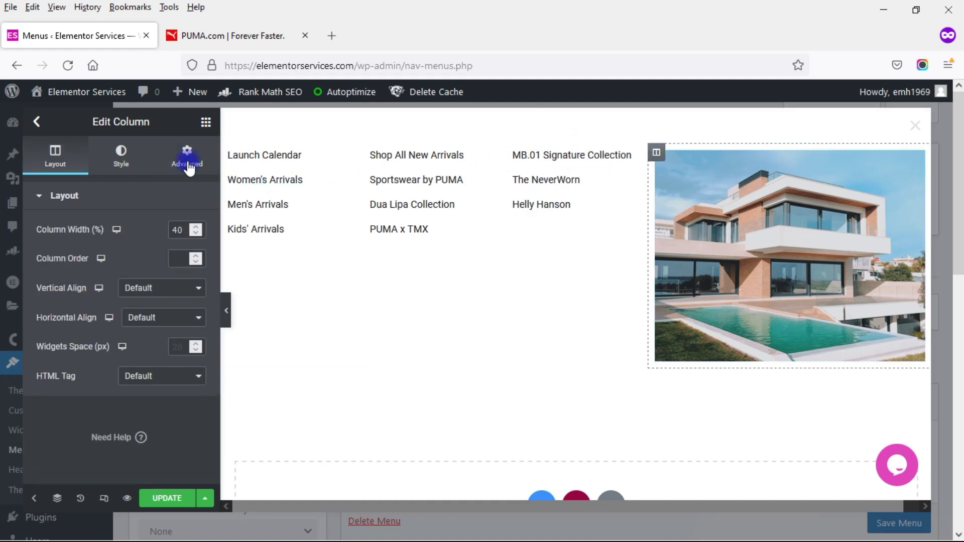
{"action": "left_click", "coordinate": [186, 155]}
{"action": "left_click", "coordinate": [191, 303]}
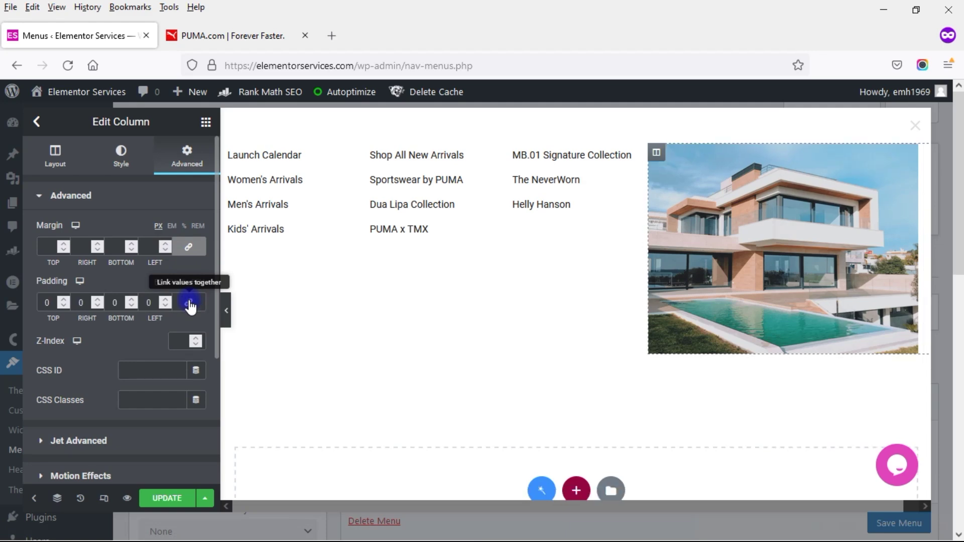
{"action": "left_click", "coordinate": [184, 282]}
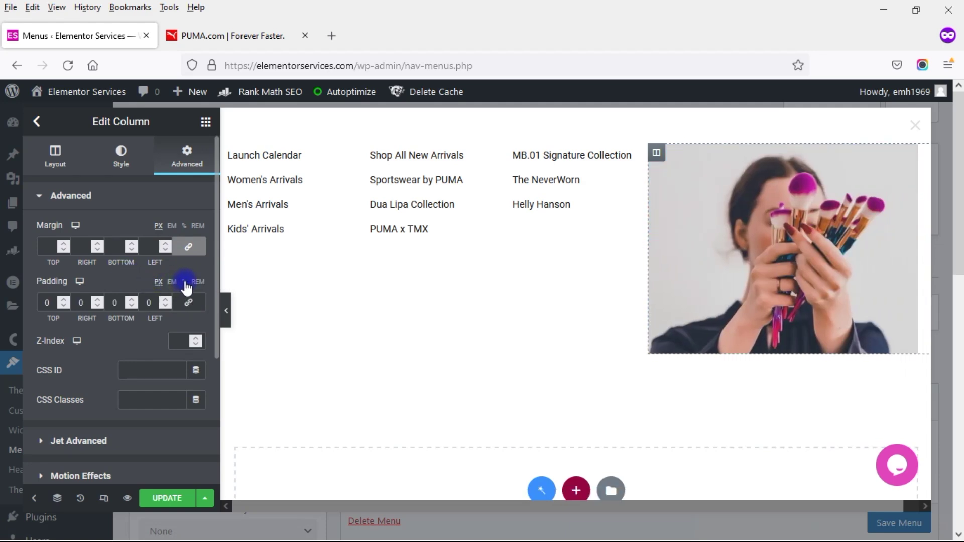
{"action": "left_click", "coordinate": [55, 305]}
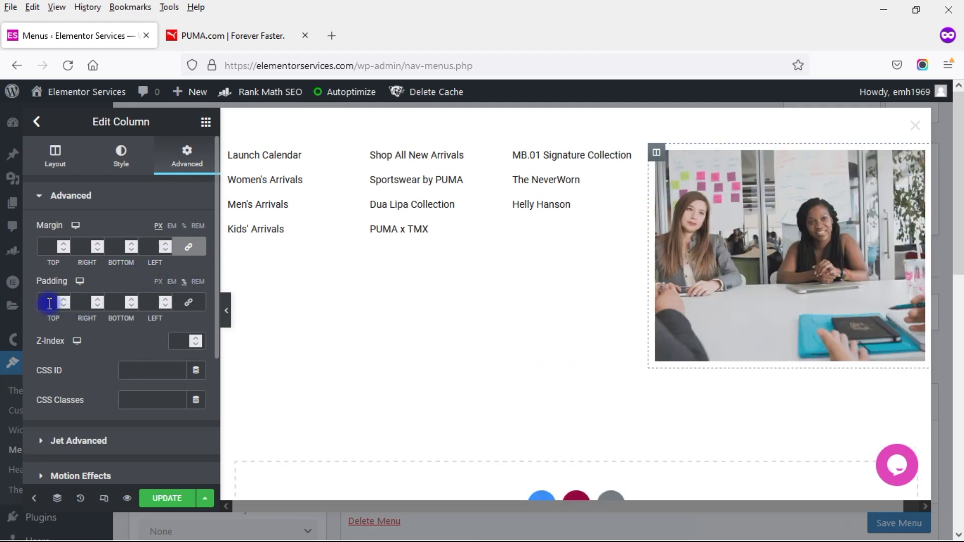
{"action": "type", "text": "5"}
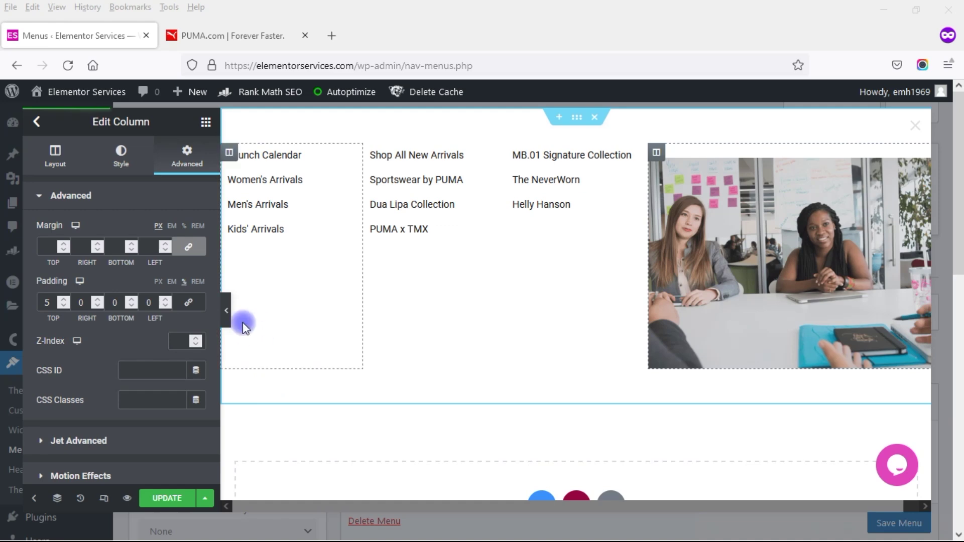
{"action": "left_click", "coordinate": [225, 313]}
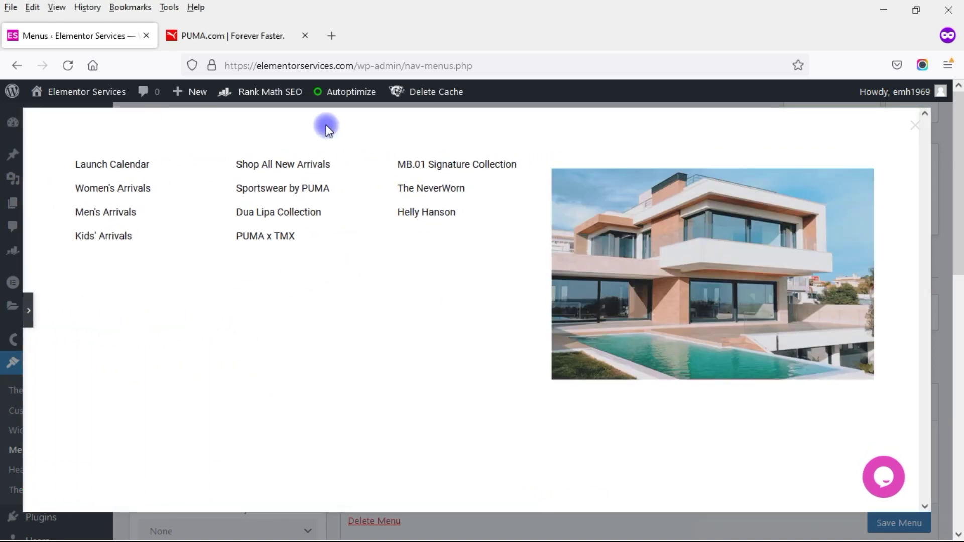
Step: Check the New Arrivals menu on the PUMA site and set the widgets space to 10 px in the site layout settings
{"action": "left_click", "coordinate": [232, 35]}
{"action": "mouse_move", "coordinate": [159, 135]}
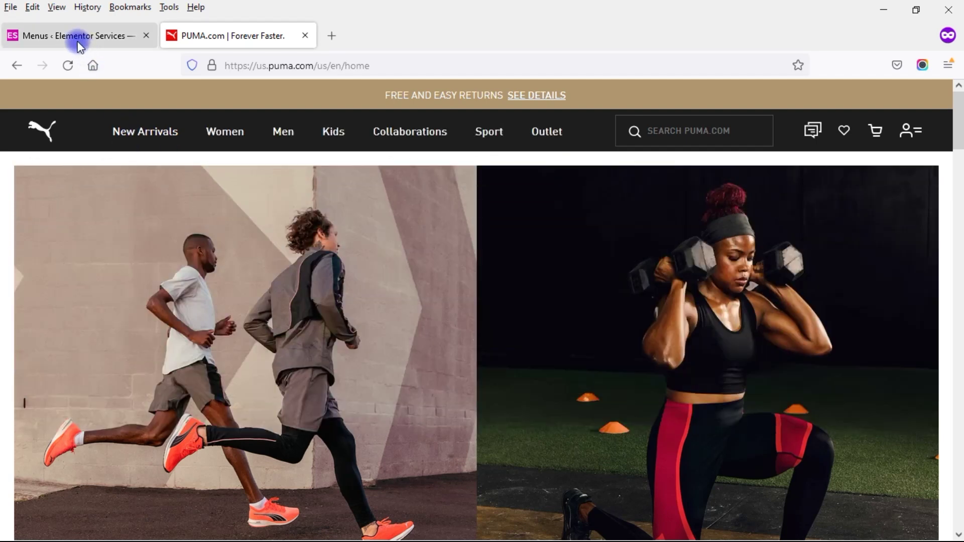
{"action": "left_click", "coordinate": [78, 40]}
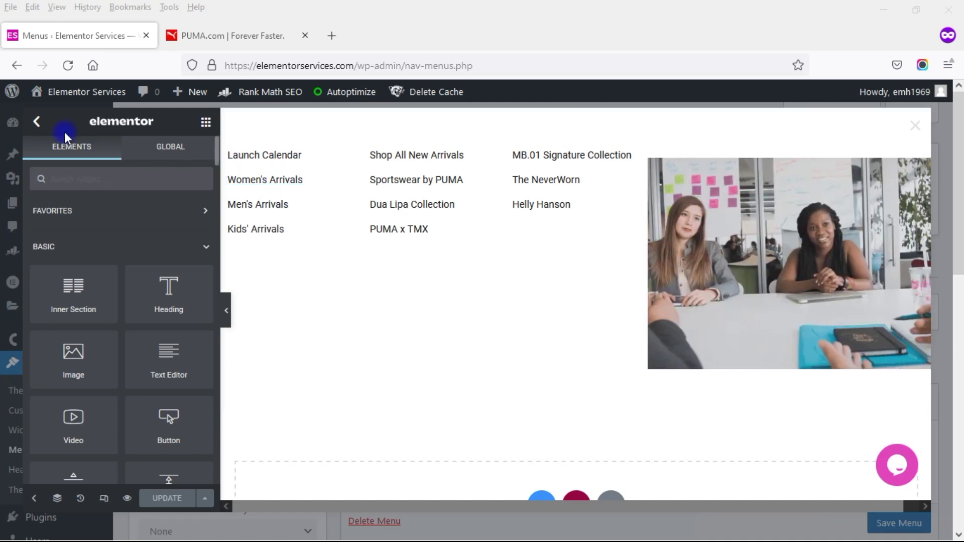
{"action": "left_click", "coordinate": [39, 124]}
{"action": "left_click", "coordinate": [89, 185]}
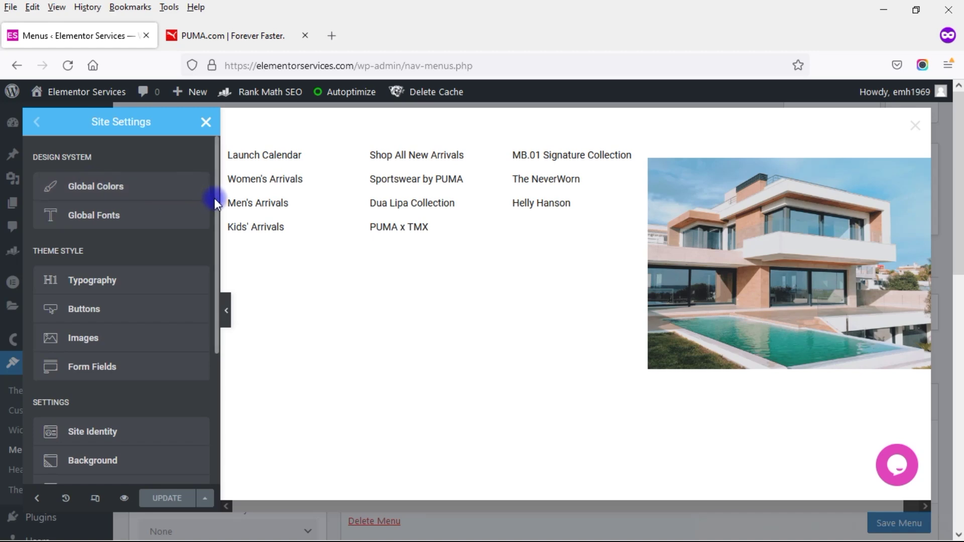
{"action": "left_click_drag", "start_coordinate": [215, 199], "coordinate": [210, 277]}
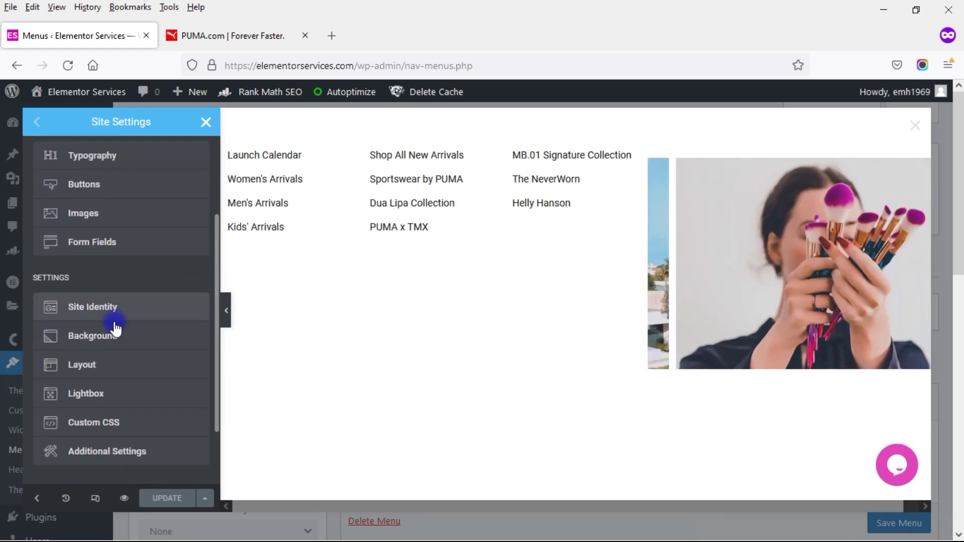
{"action": "left_click", "coordinate": [80, 365]}
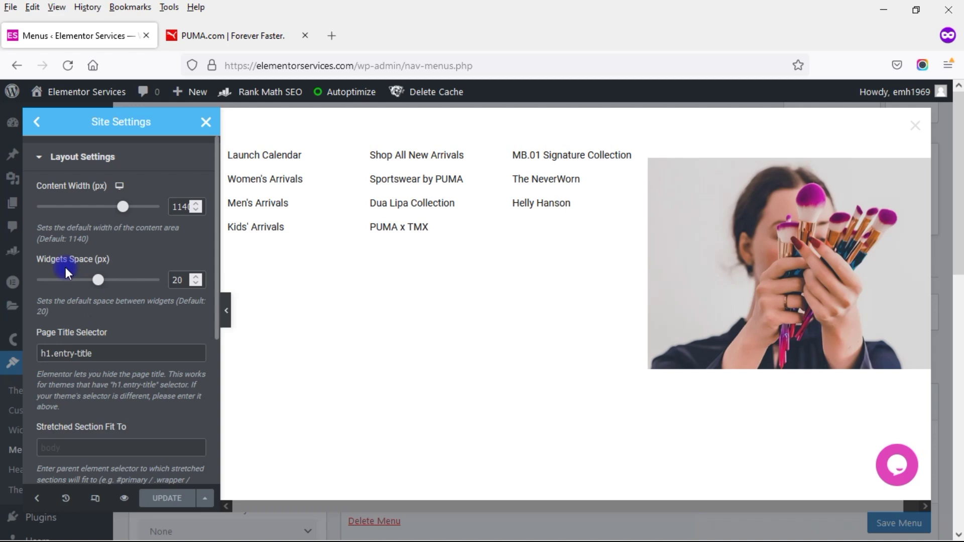
{"action": "double_click", "coordinate": [178, 281]}
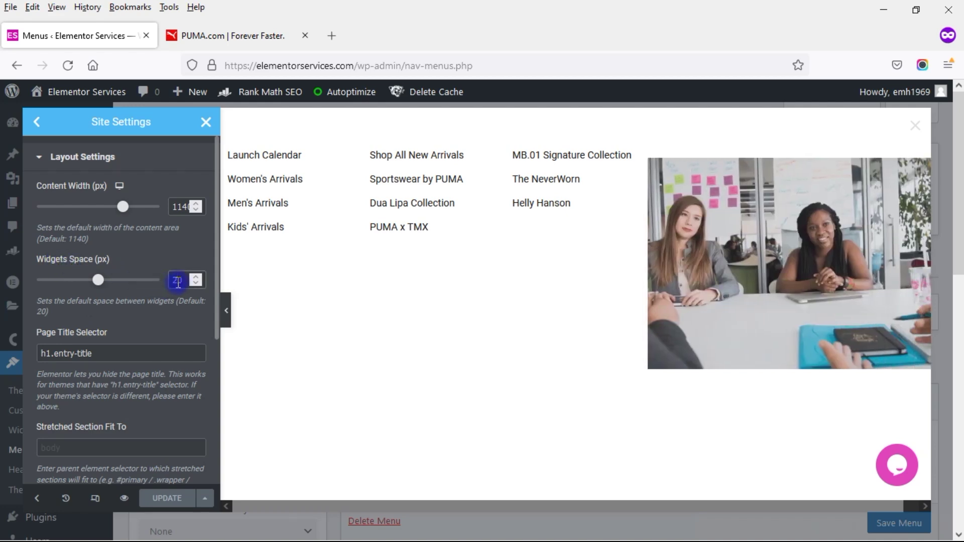
{"action": "type", "text": "10"}
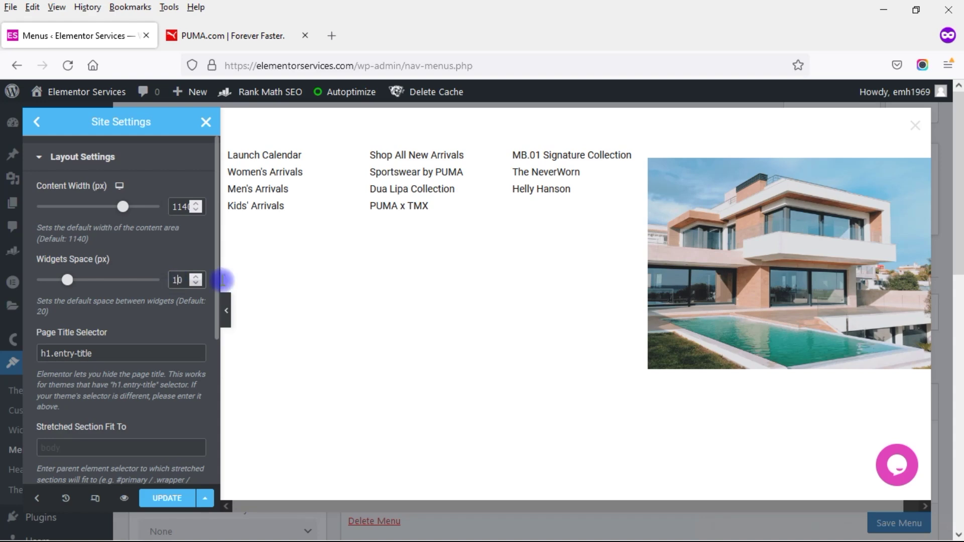
Step: Preview the mega content at full width and compare its link spacing with PUMA's New Arrivals menu
{"action": "left_click", "coordinate": [226, 311]}
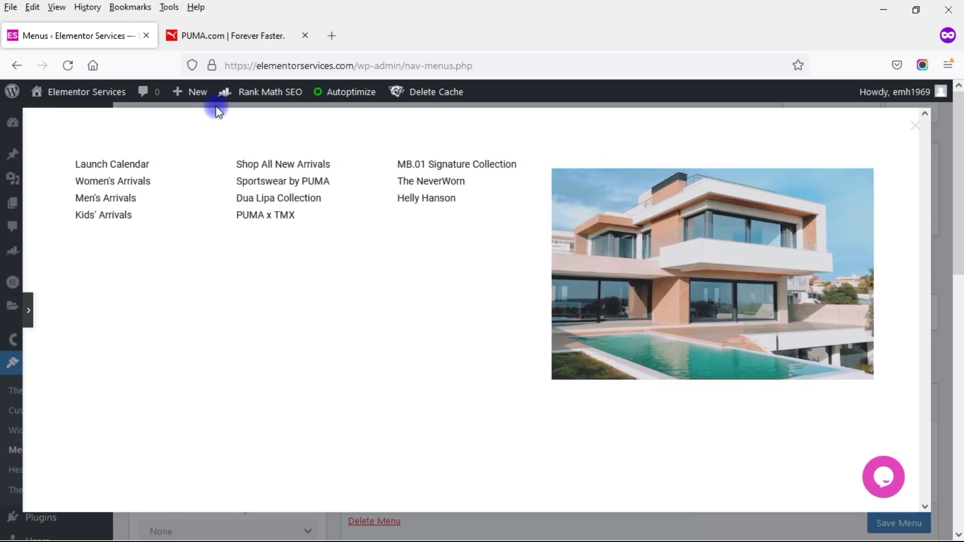
{"action": "left_click", "coordinate": [216, 36]}
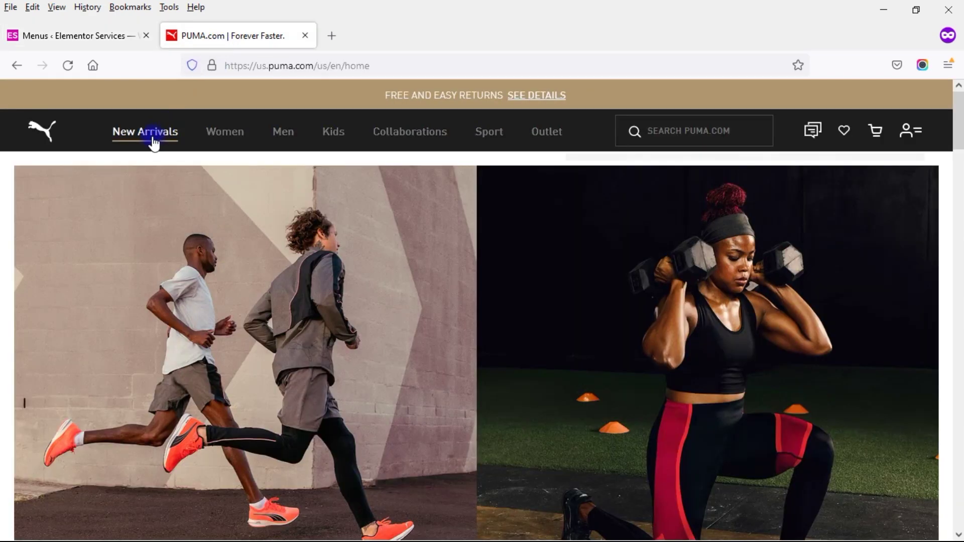
{"action": "mouse_move", "coordinate": [154, 142]}
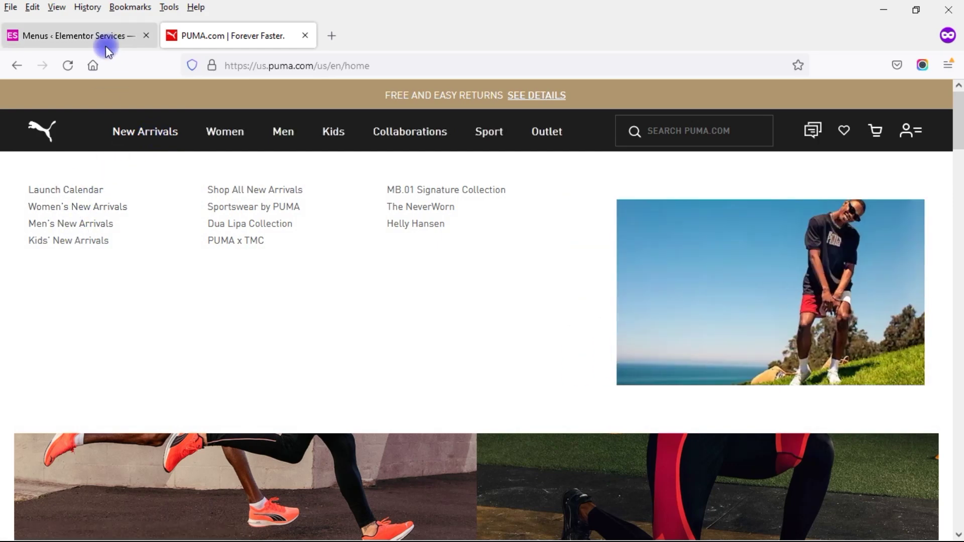
{"action": "left_click", "coordinate": [95, 36]}
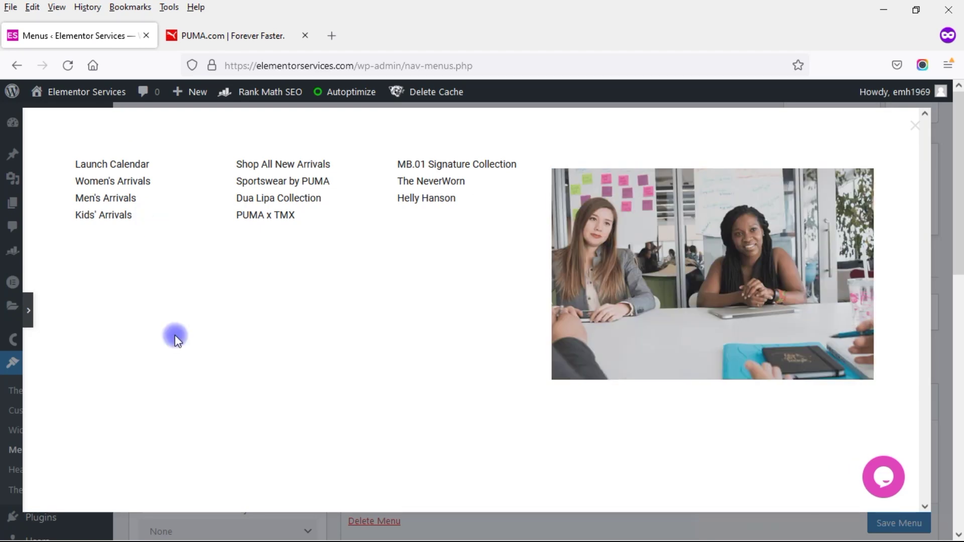
{"action": "left_click", "coordinate": [31, 312]}
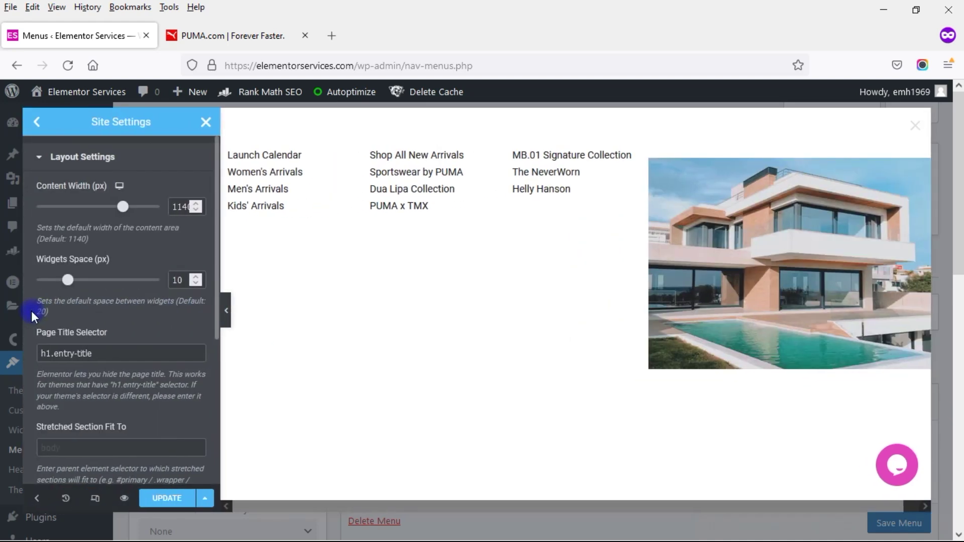
Step: Update the mega content and save the New Arrivals item settings
{"action": "left_click", "coordinate": [170, 499]}
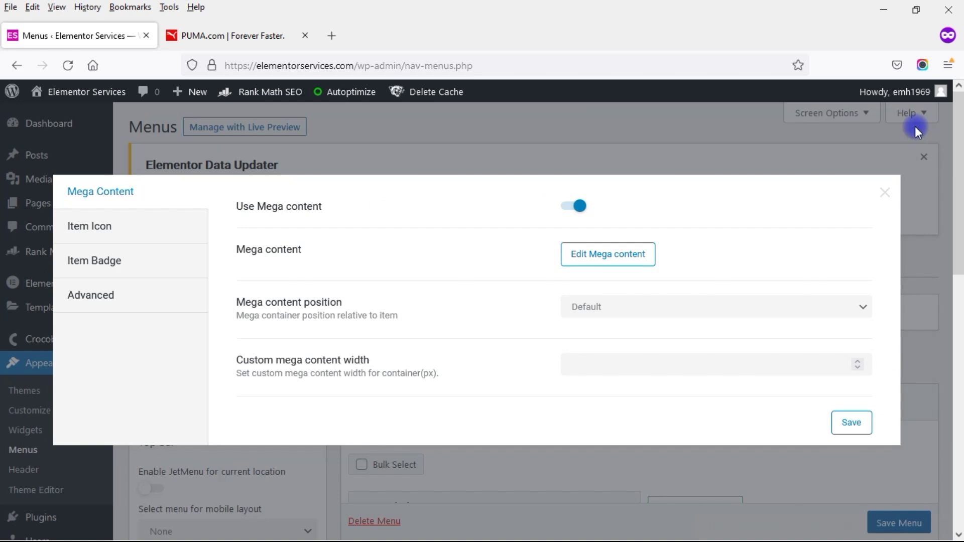
{"action": "left_click", "coordinate": [846, 425]}
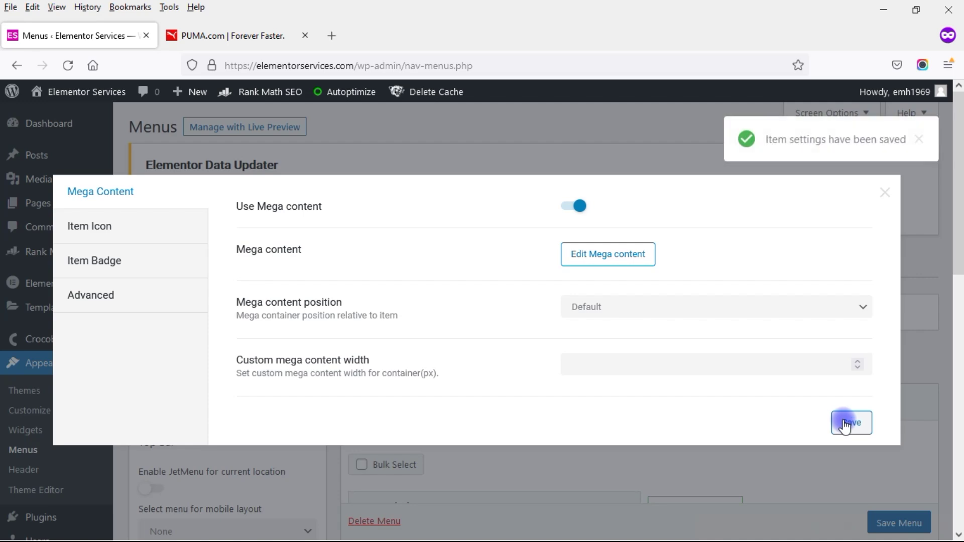
{"action": "left_click", "coordinate": [886, 193]}
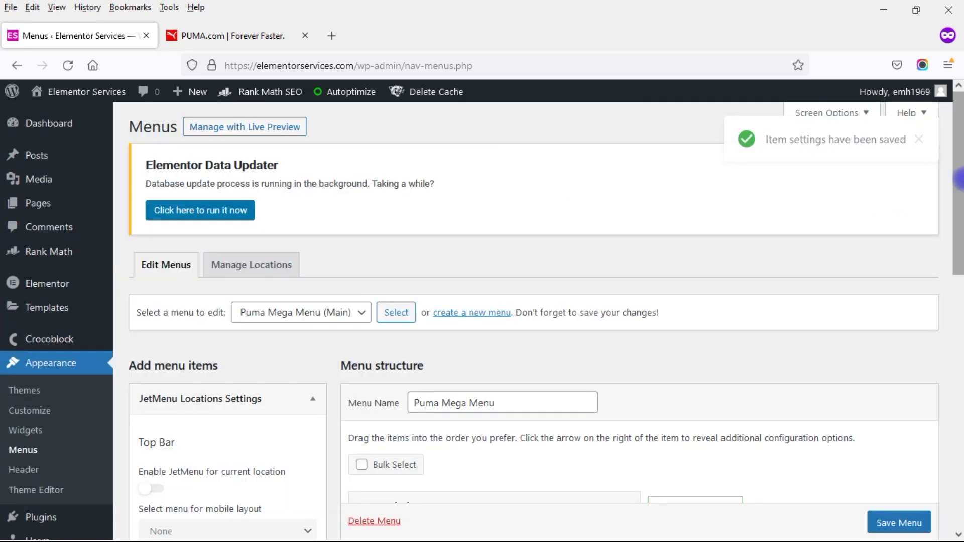
Step: Enable mega content for the Women menu item and open it for editing
{"action": "left_click_drag", "start_coordinate": [957, 180], "coordinate": [957, 287]}
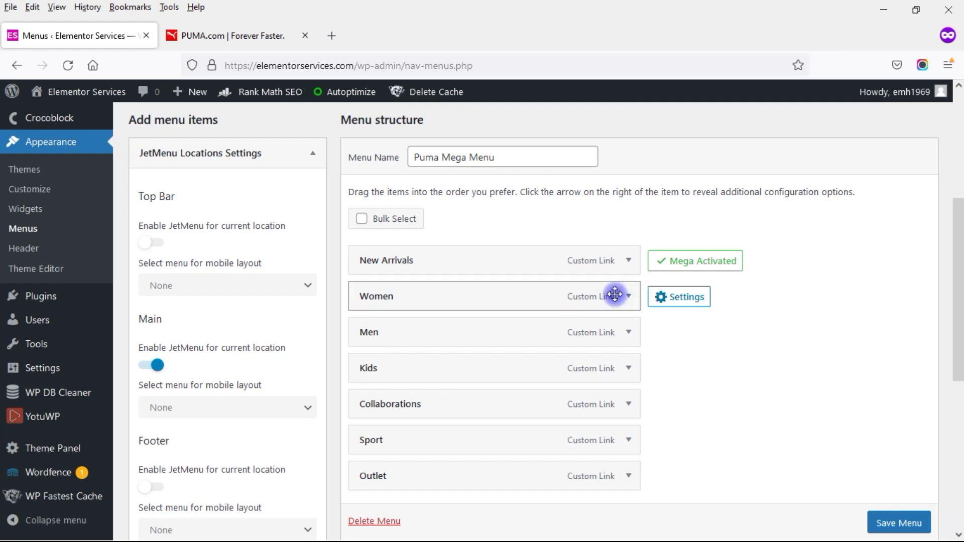
{"action": "left_click", "coordinate": [684, 298]}
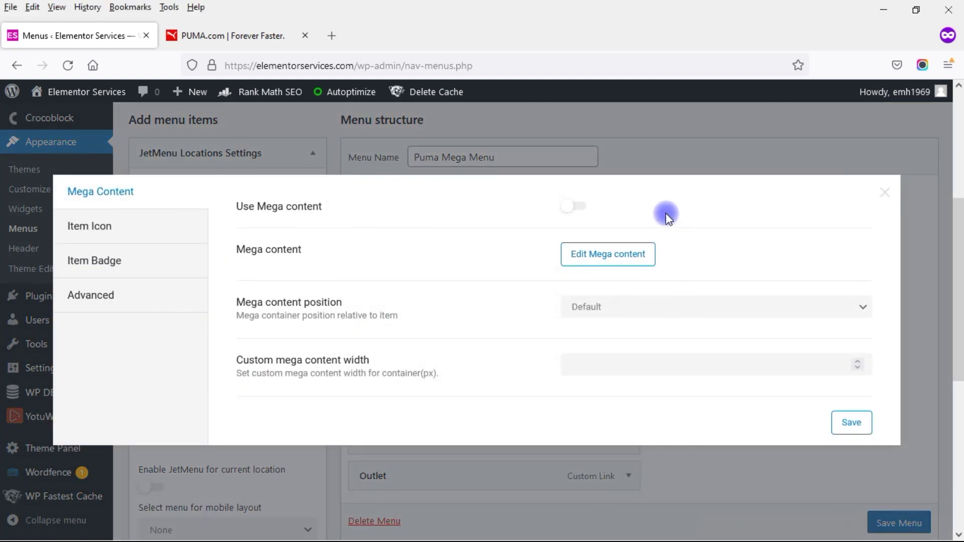
{"action": "left_click", "coordinate": [577, 208]}
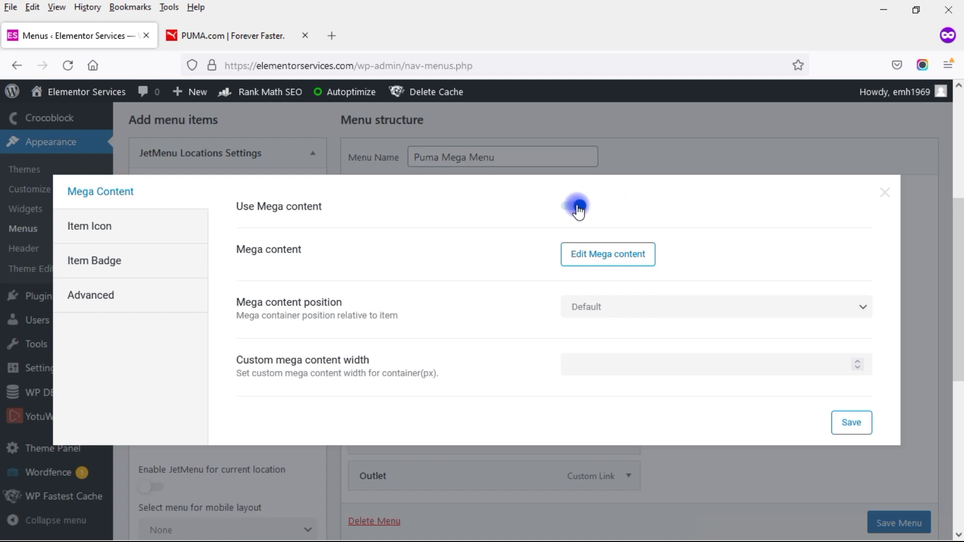
{"action": "left_click", "coordinate": [610, 257]}
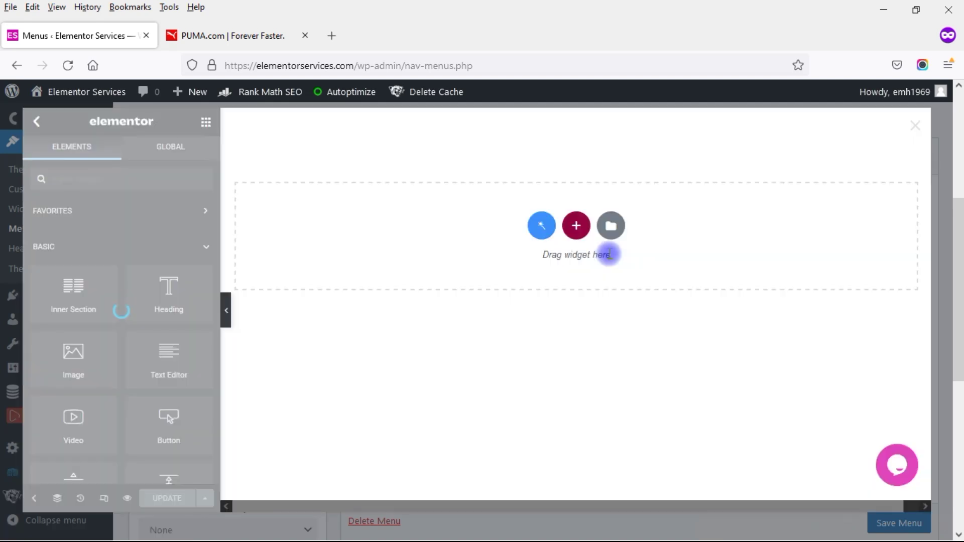
Step: Check PUMA's Women menu for its column layout and add a section with five equal columns
{"action": "left_click", "coordinate": [221, 31]}
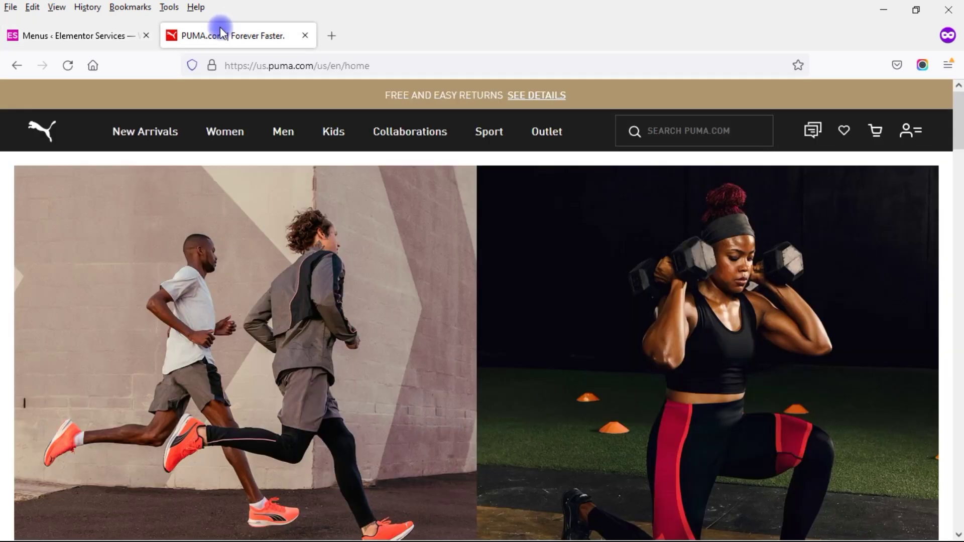
{"action": "mouse_move", "coordinate": [221, 133]}
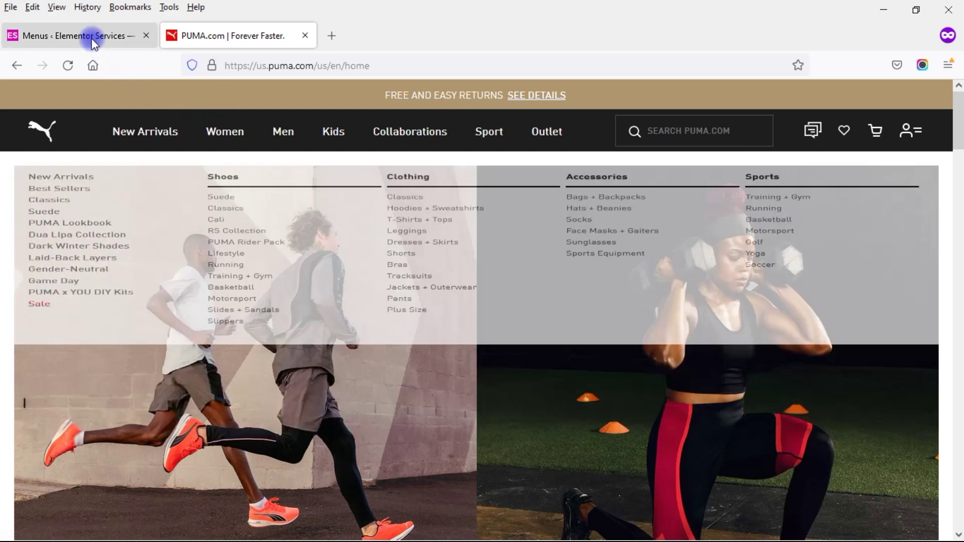
{"action": "left_click", "coordinate": [92, 36]}
{"action": "left_click", "coordinate": [576, 225]}
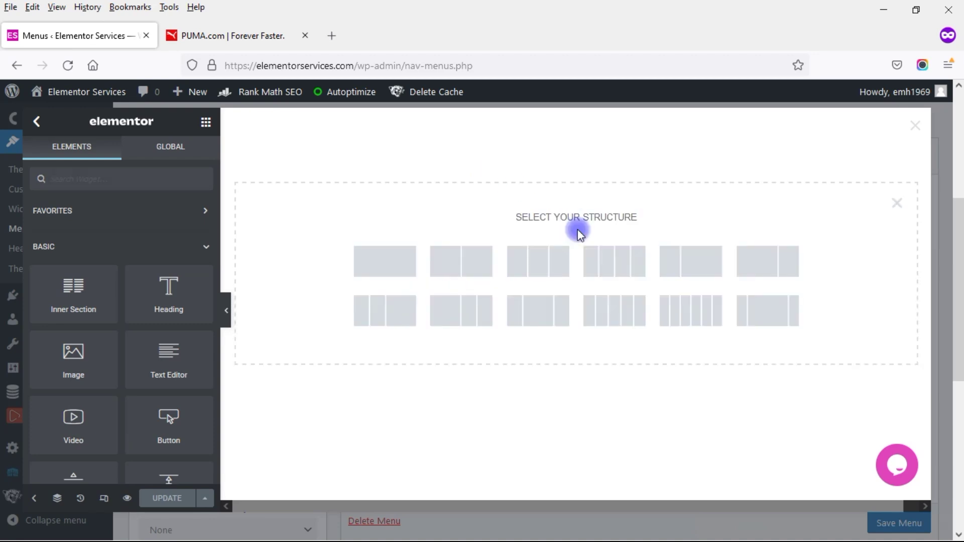
{"action": "left_click", "coordinate": [622, 318]}
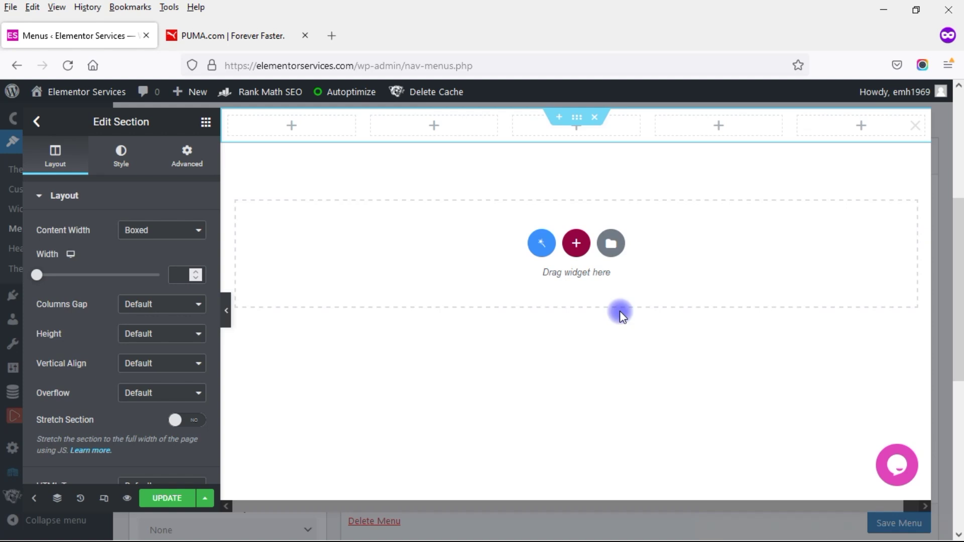
Step: Add a Heading widget to the first column and set its text color to 181818
{"action": "left_click", "coordinate": [239, 321]}
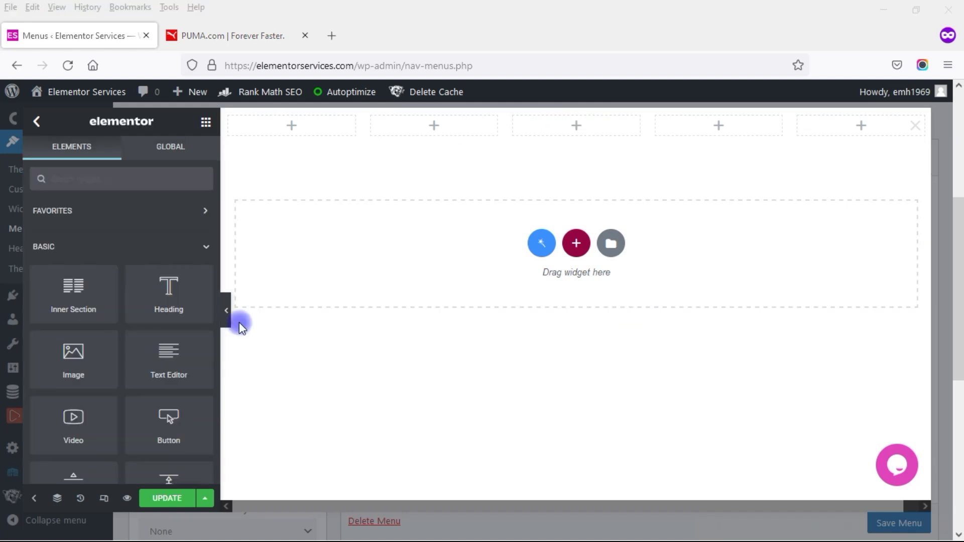
{"action": "left_click_drag", "start_coordinate": [138, 302], "coordinate": [293, 129]}
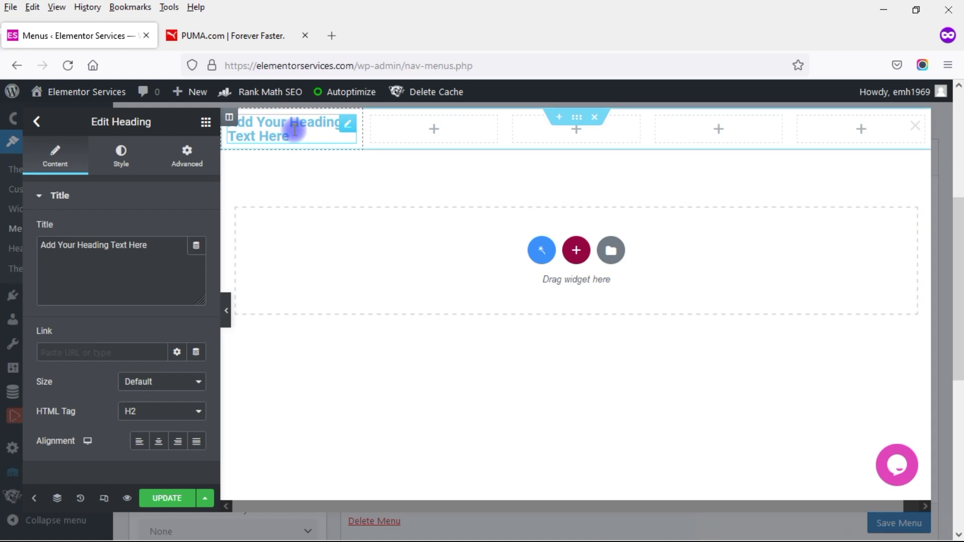
{"action": "left_click", "coordinate": [121, 153]}
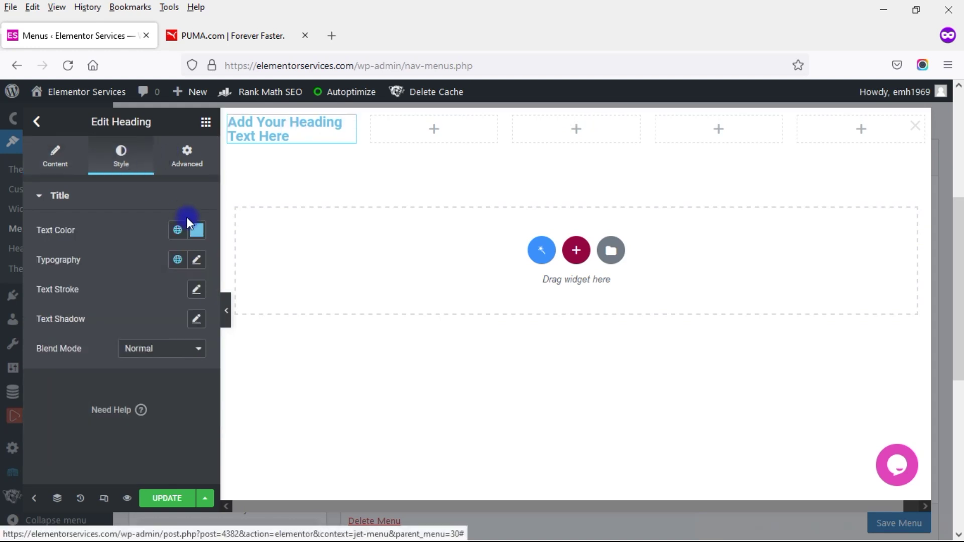
{"action": "left_click", "coordinate": [197, 231]}
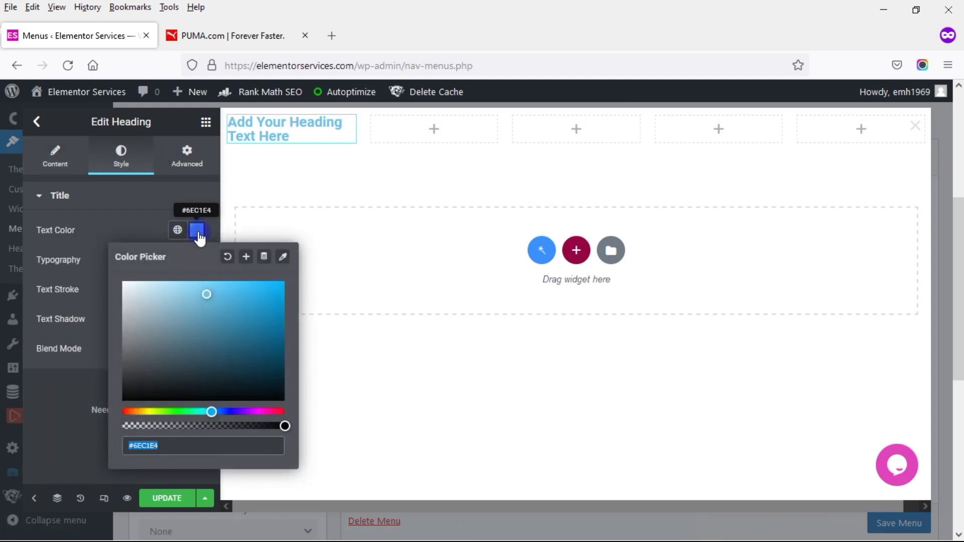
{"action": "type", "text": "181818"}
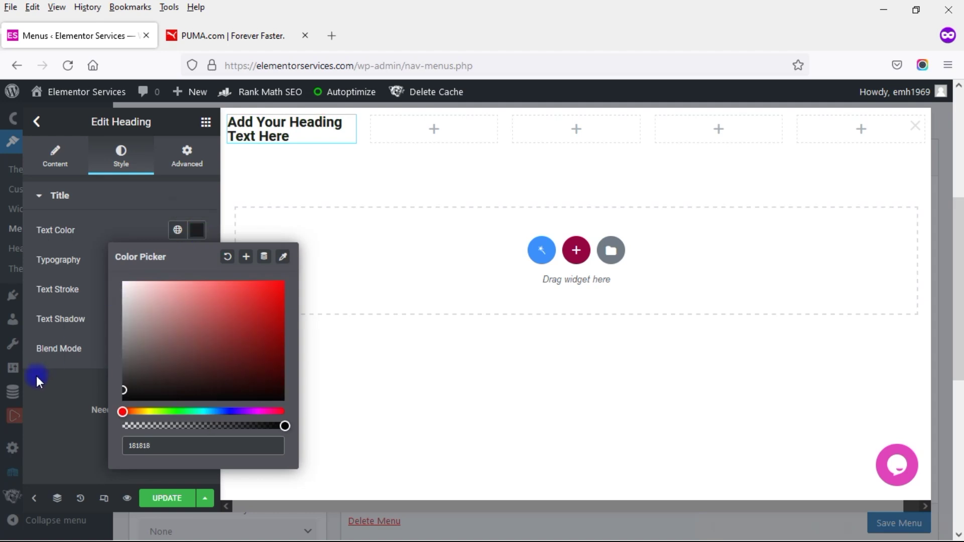
{"action": "left_click", "coordinate": [36, 376]}
Step: Set the heading's typography to size 16 px and weight 500
{"action": "left_click", "coordinate": [195, 260]}
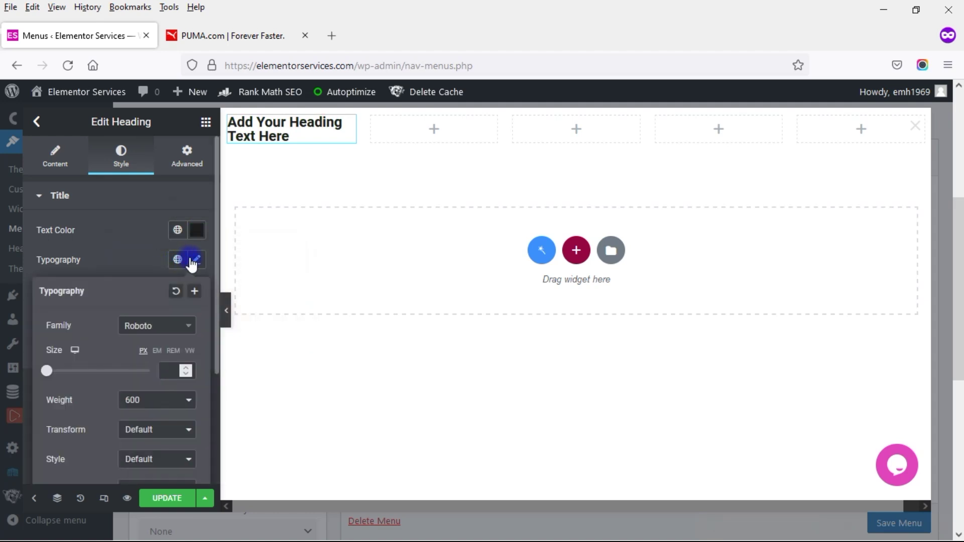
{"action": "left_click", "coordinate": [170, 372]}
{"action": "type", "text": "18"}
{"action": "left_click", "coordinate": [162, 402]}
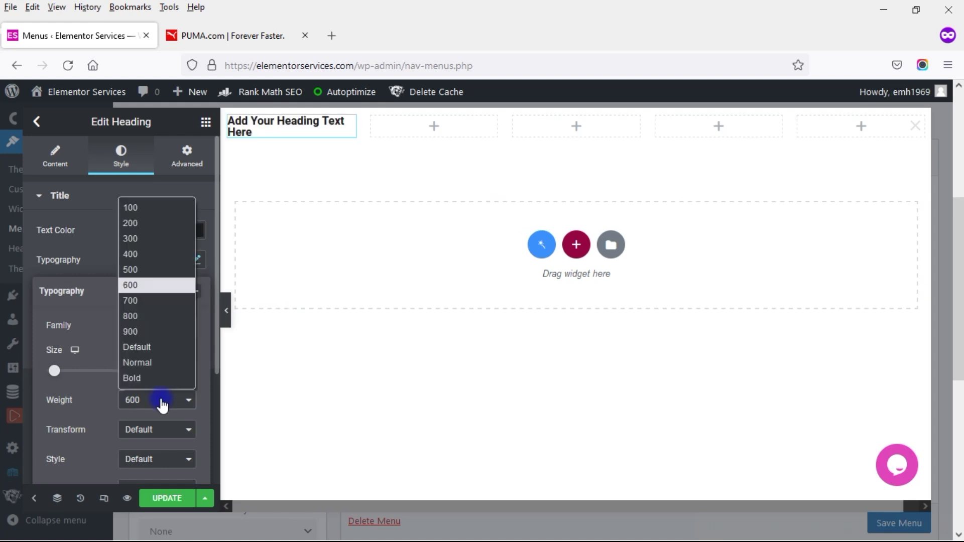
{"action": "left_click", "coordinate": [156, 269]}
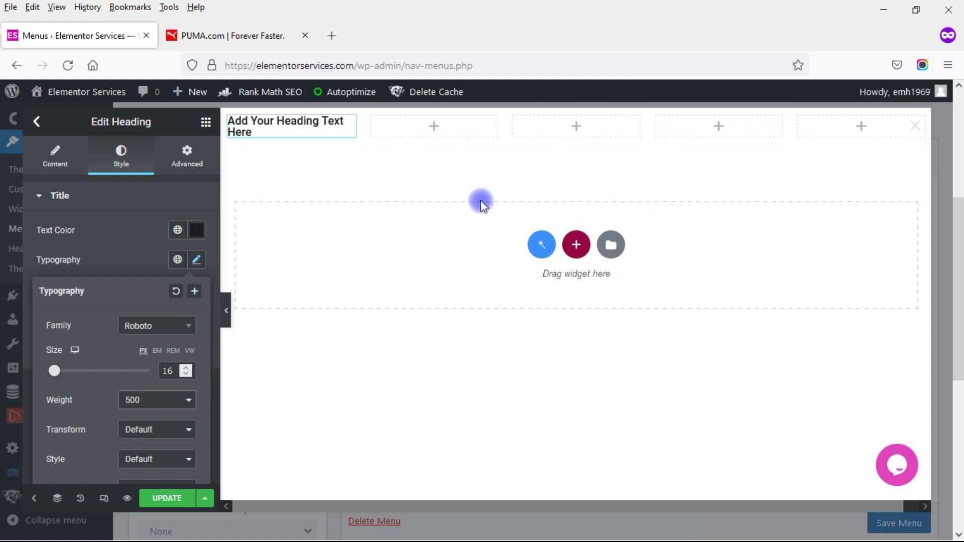
Step: Add custom CSS to the heading that colors its link #ae946d !important on hover
{"action": "left_click", "coordinate": [189, 152]}
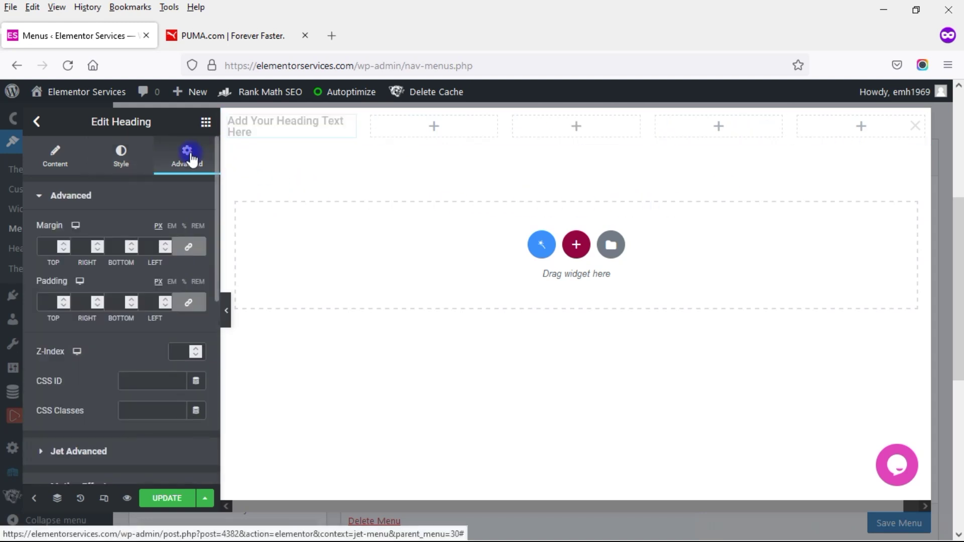
{"action": "scroll", "coordinate": [204, 343], "scroll_direction": "down", "scroll_amount": 8}
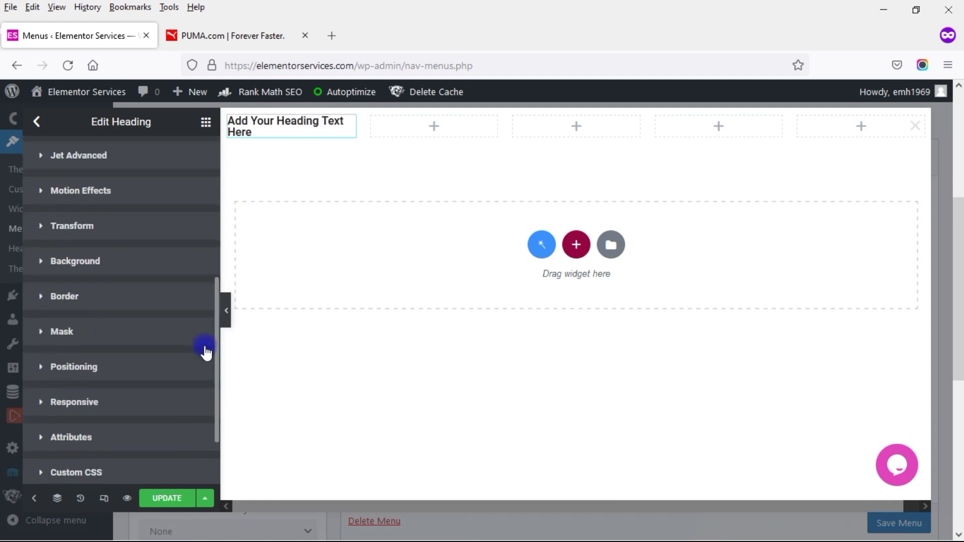
{"action": "left_click", "coordinate": [96, 386]}
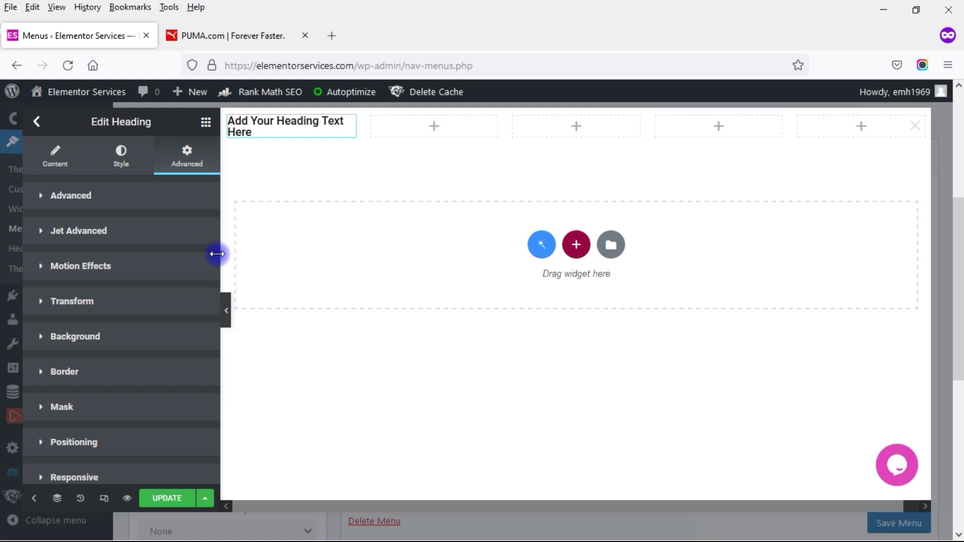
{"action": "scroll", "coordinate": [201, 399], "scroll_direction": "down", "scroll_amount": 6}
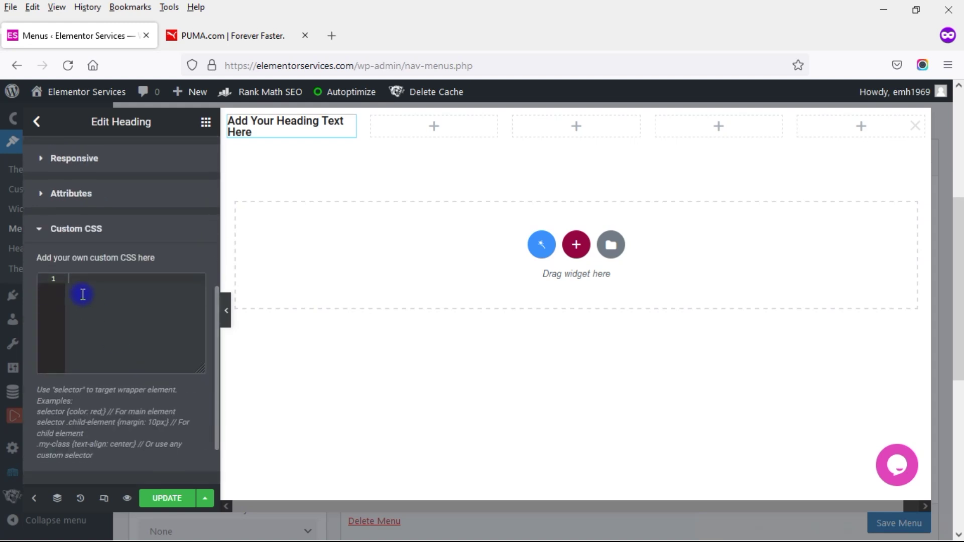
{"action": "type", "text": "selector a:hover { color: #ae946d !important; }"}
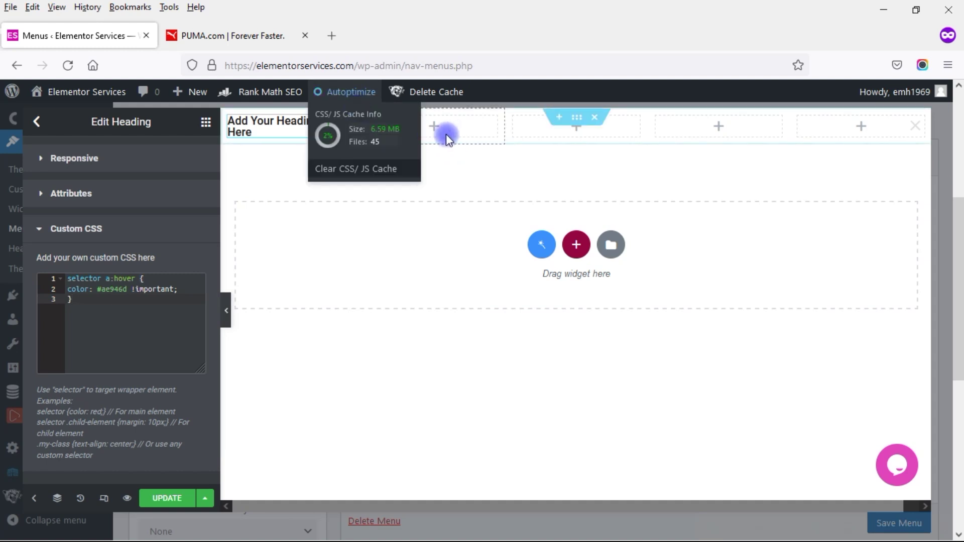
{"action": "left_click", "coordinate": [843, 131]}
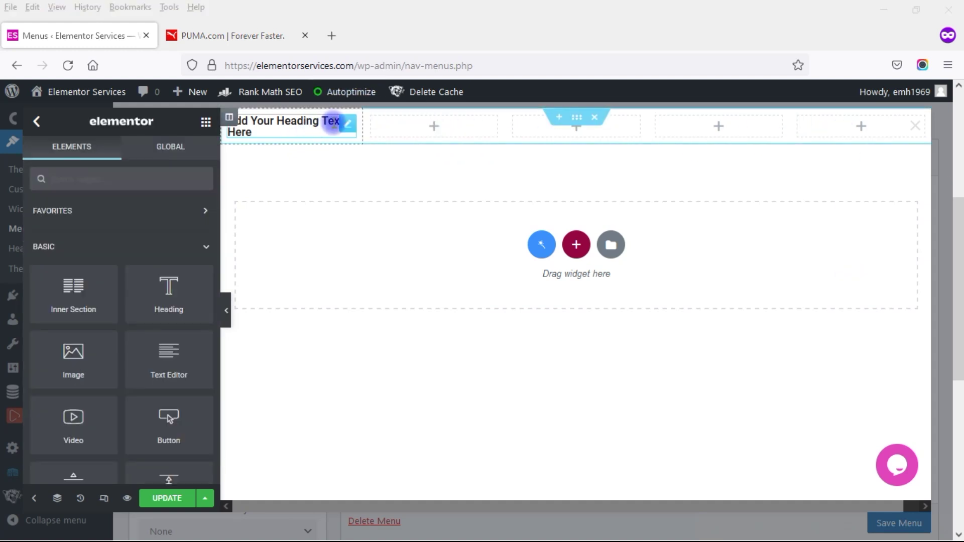
Step: Duplicate the styled heading five times within the first column
{"action": "right_click", "coordinate": [352, 128]}
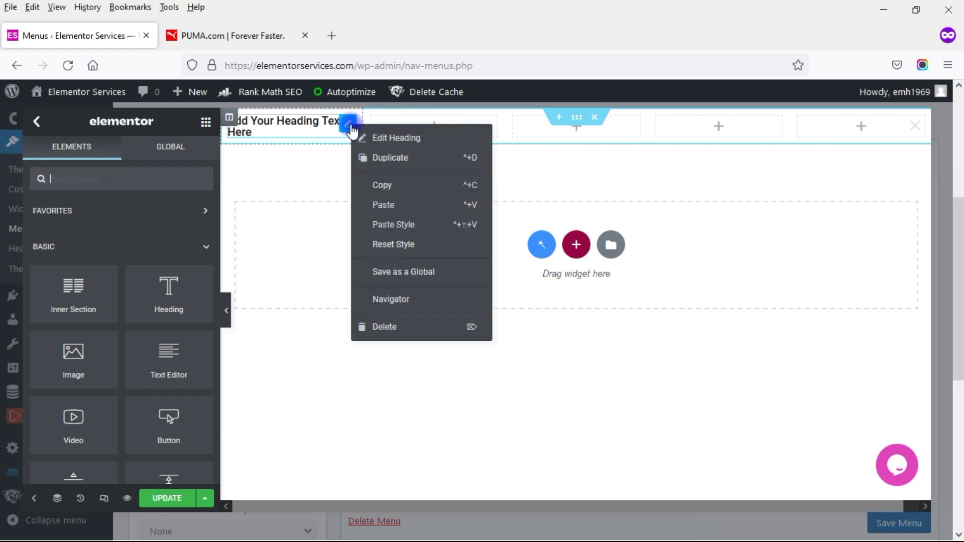
{"action": "left_click", "coordinate": [373, 159]}
{"action": "right_click", "coordinate": [342, 155]}
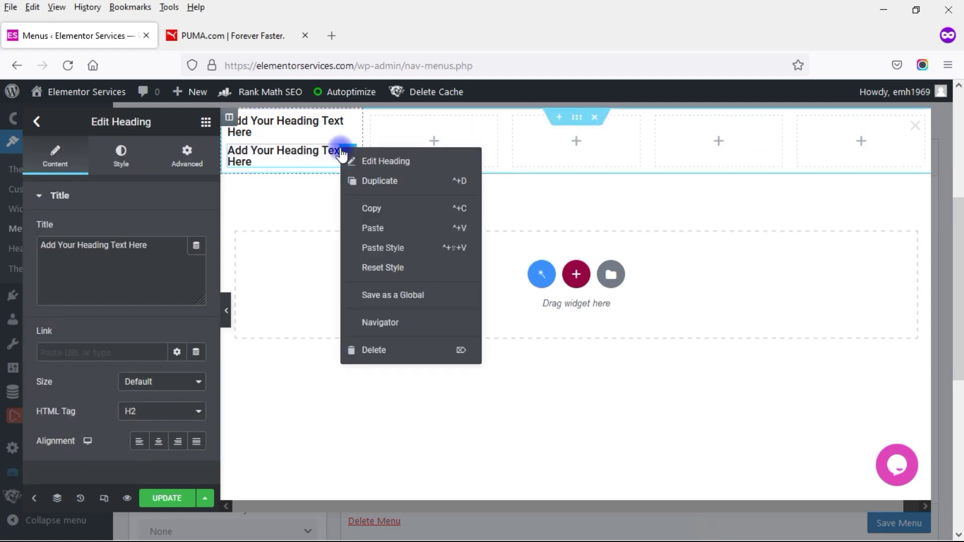
{"action": "left_click", "coordinate": [358, 181]}
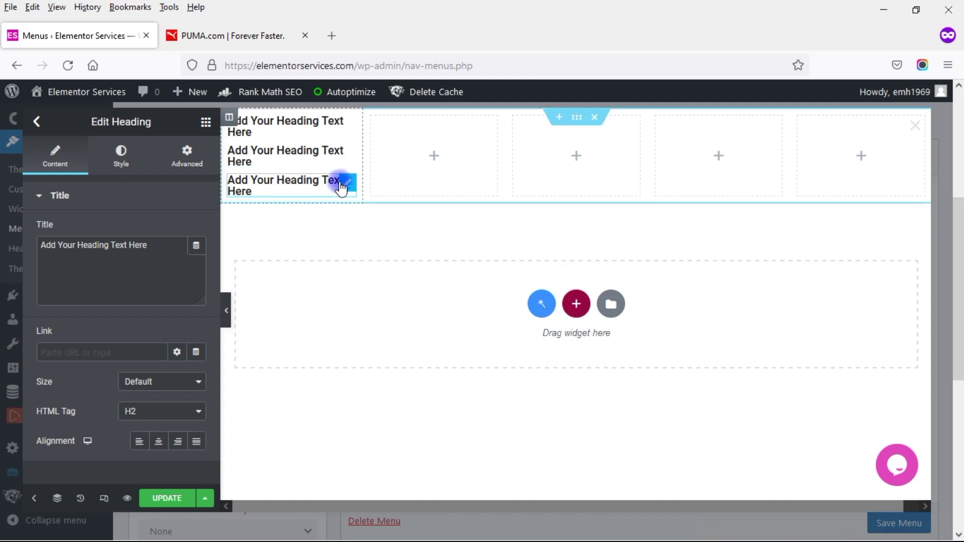
{"action": "right_click", "coordinate": [339, 182]}
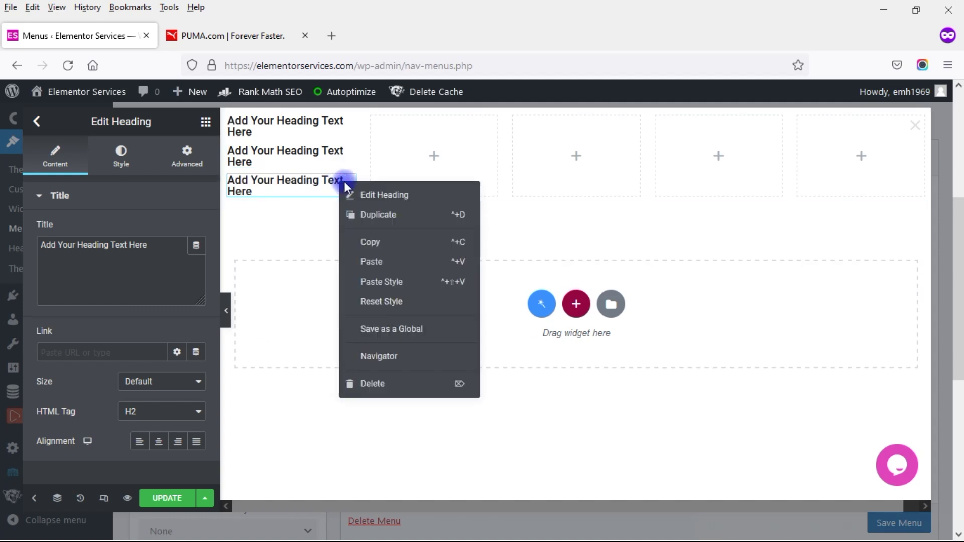
{"action": "left_click", "coordinate": [360, 216]}
{"action": "right_click", "coordinate": [348, 215]}
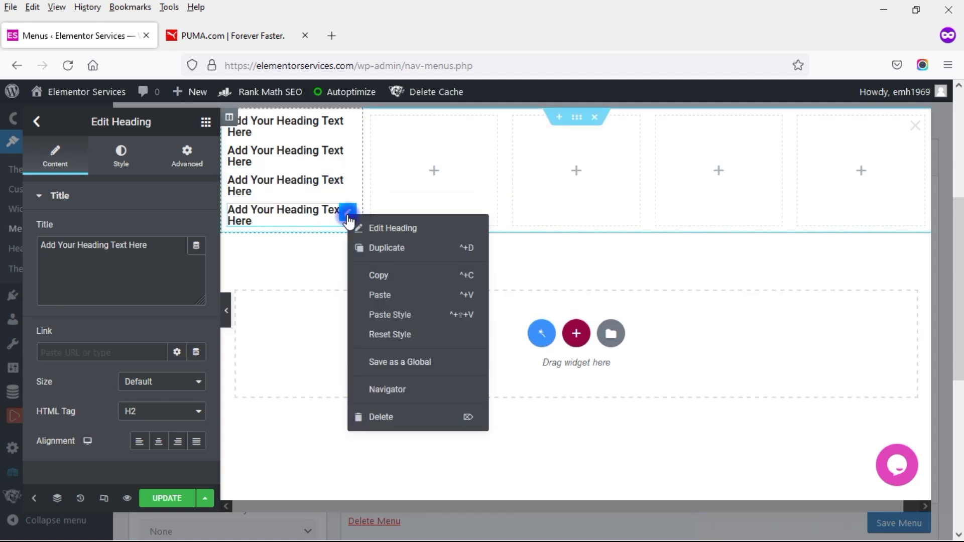
{"action": "left_click", "coordinate": [372, 248]}
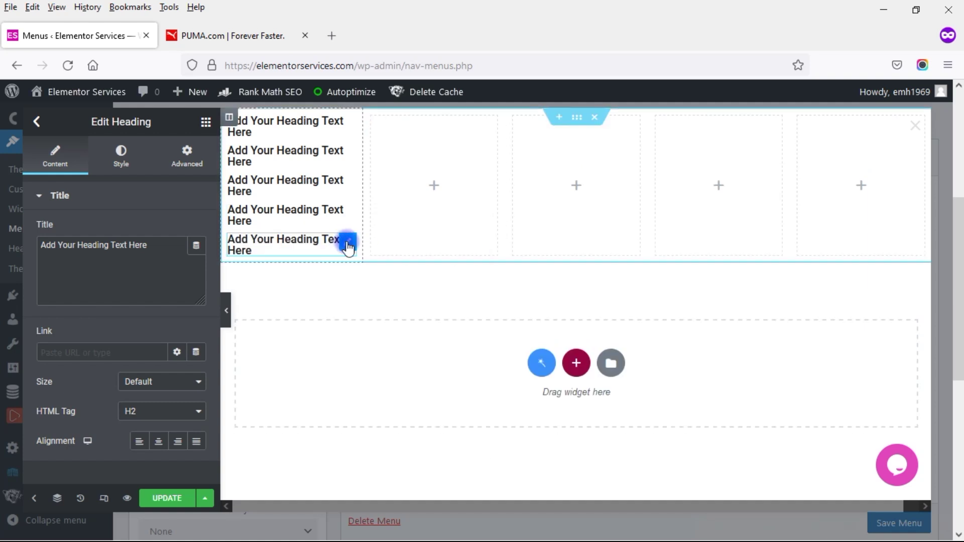
{"action": "right_click", "coordinate": [346, 244]}
{"action": "left_click", "coordinate": [366, 276]}
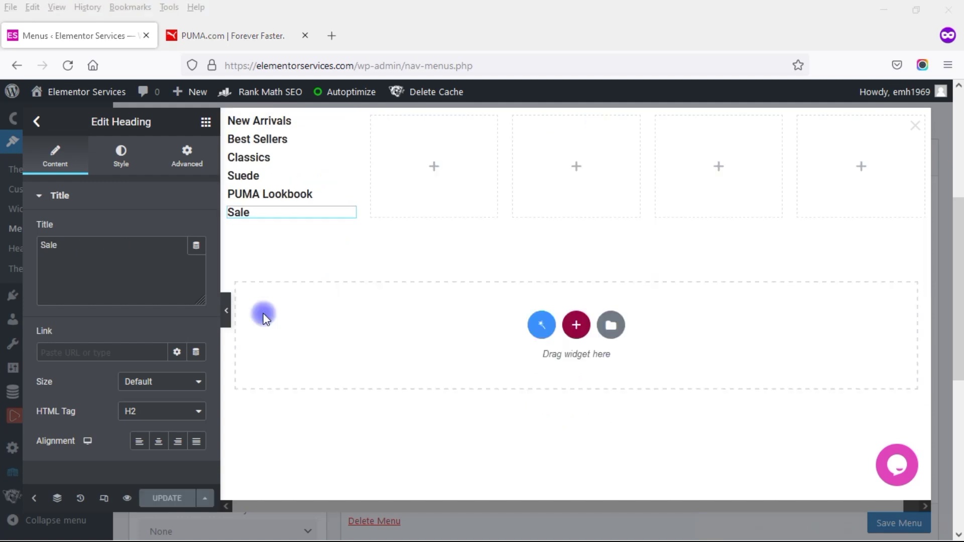
Step: Set the Sale heading's text color to the dark red #9E3535
{"action": "left_click", "coordinate": [278, 212]}
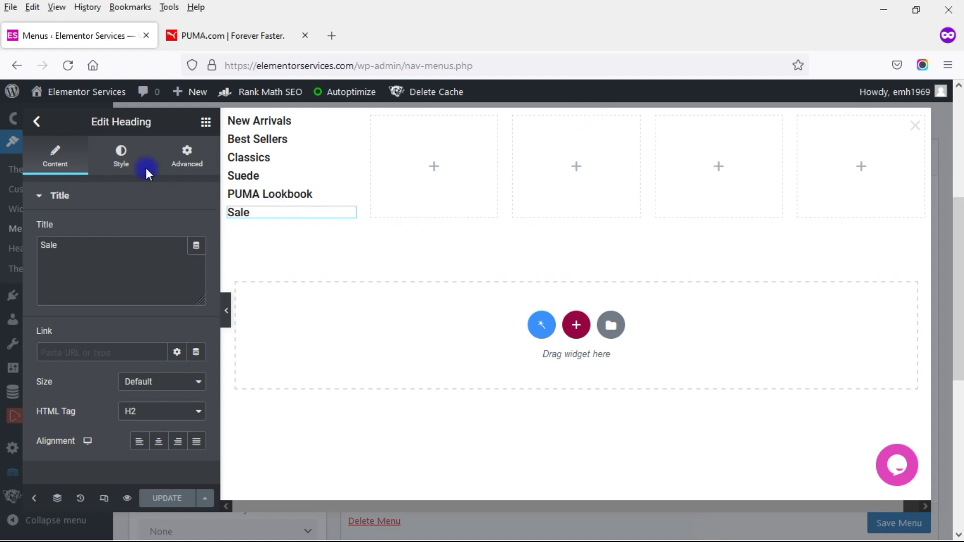
{"action": "left_click", "coordinate": [129, 157]}
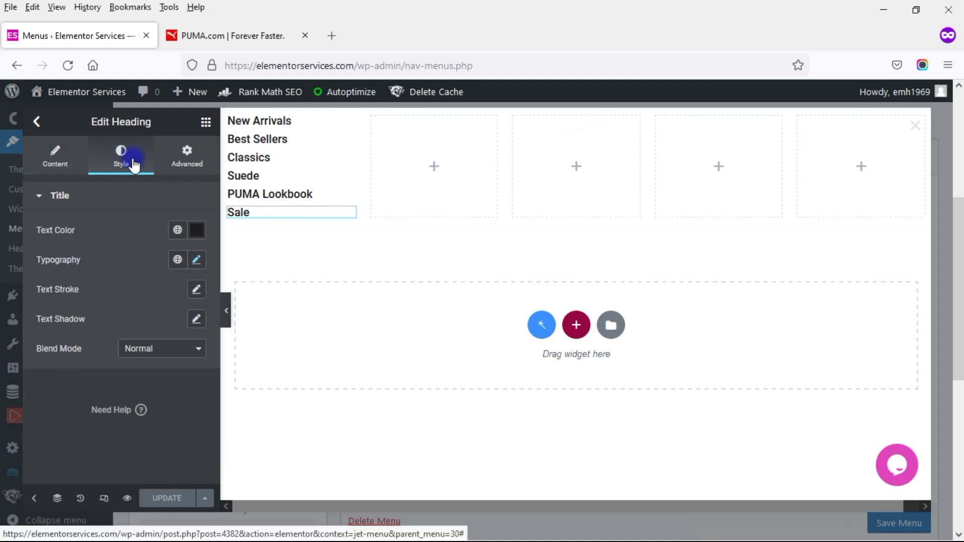
{"action": "left_click", "coordinate": [196, 230]}
{"action": "left_click", "coordinate": [230, 328]}
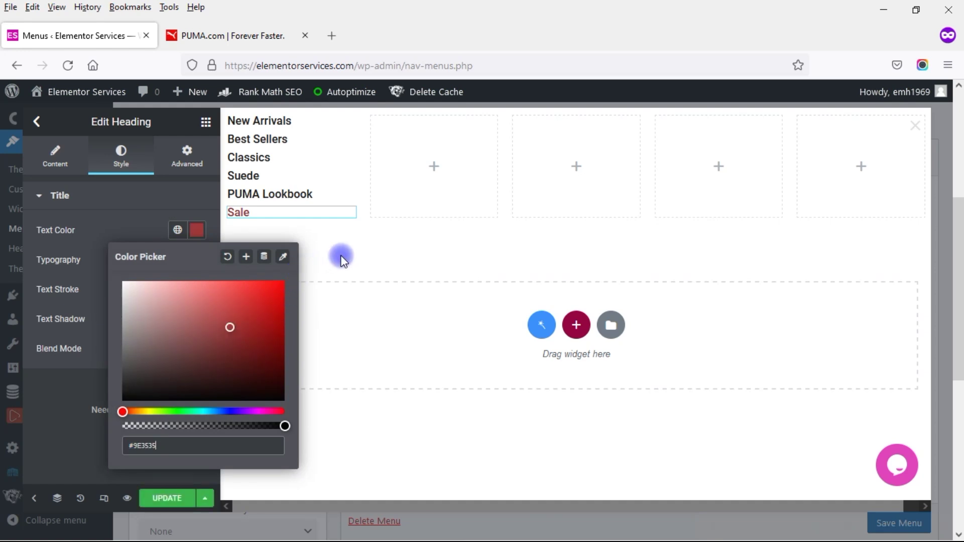
Step: Check PUMA's Women menu for reference and copy the New Arrivals heading into the empty second column
{"action": "left_click", "coordinate": [219, 36]}
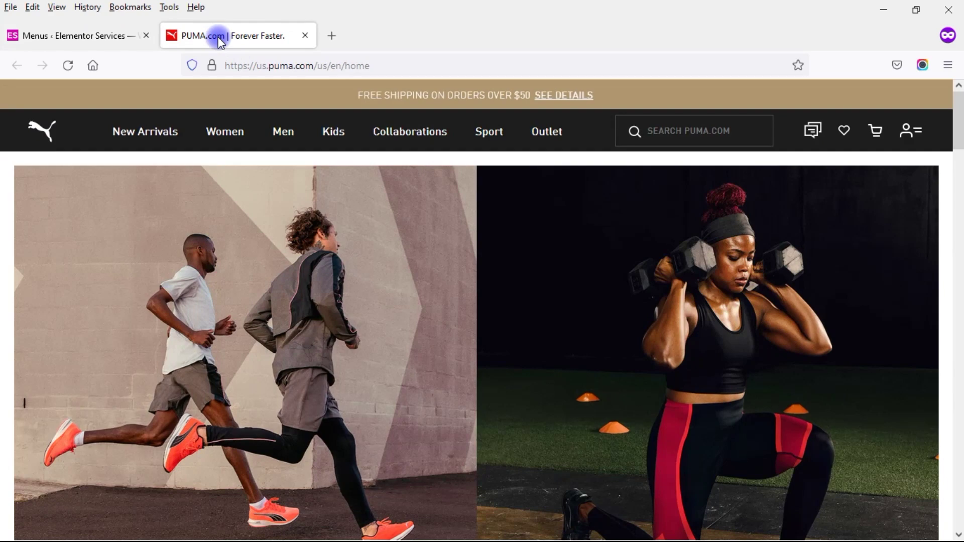
{"action": "mouse_move", "coordinate": [222, 136]}
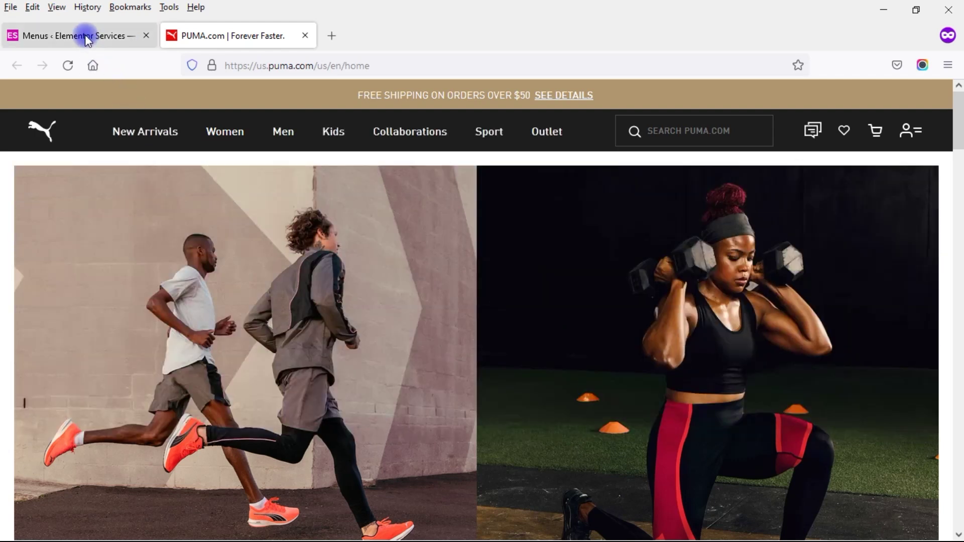
{"action": "left_click", "coordinate": [85, 35]}
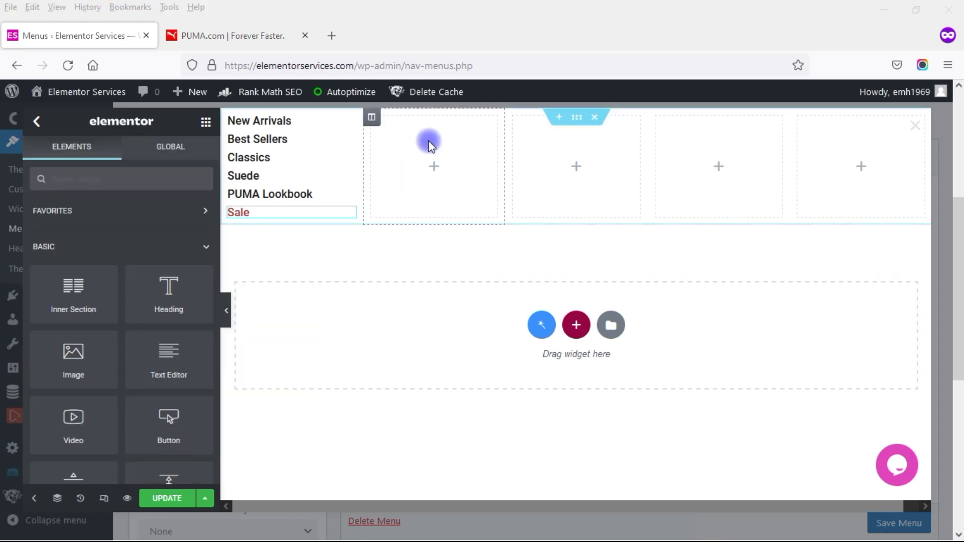
{"action": "left_click", "coordinate": [227, 38]}
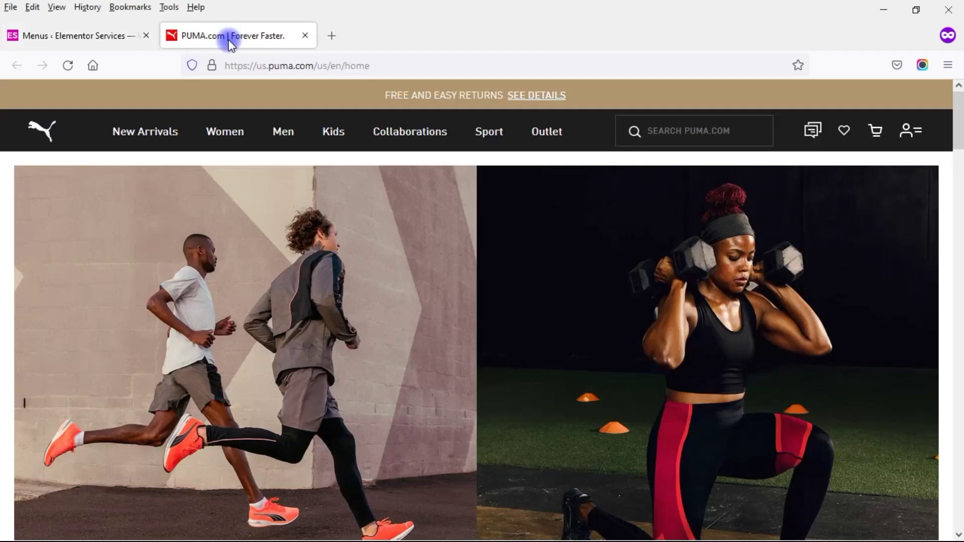
{"action": "mouse_move", "coordinate": [237, 134]}
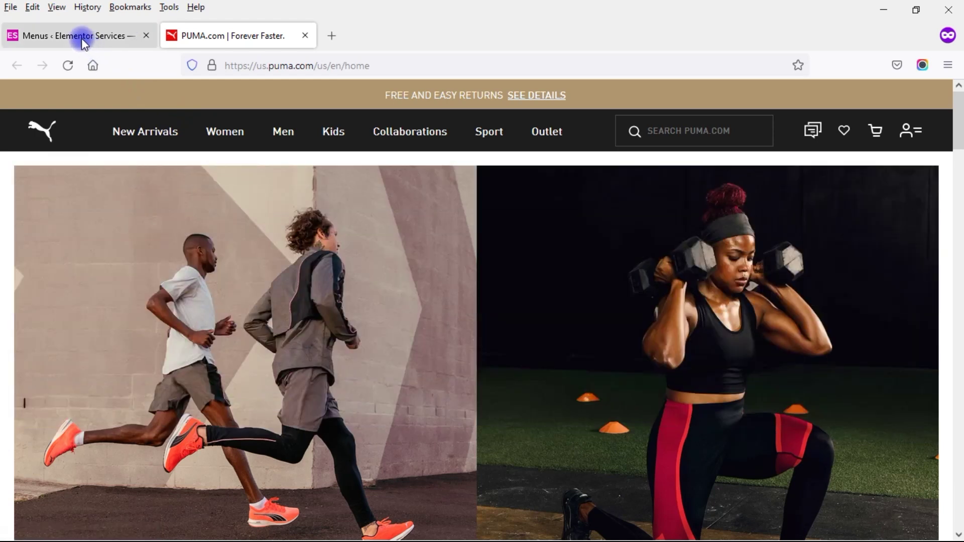
{"action": "left_click", "coordinate": [81, 36]}
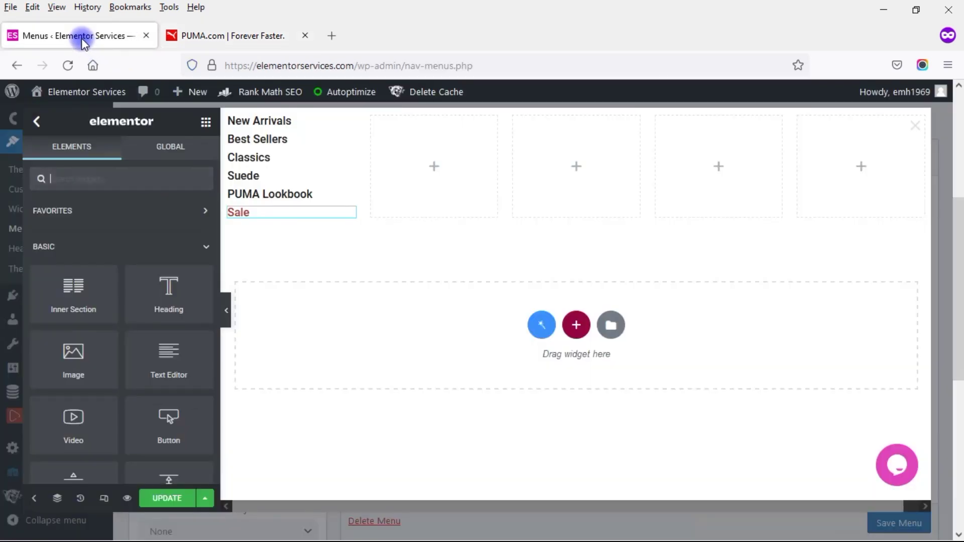
{"action": "right_click", "coordinate": [346, 125]}
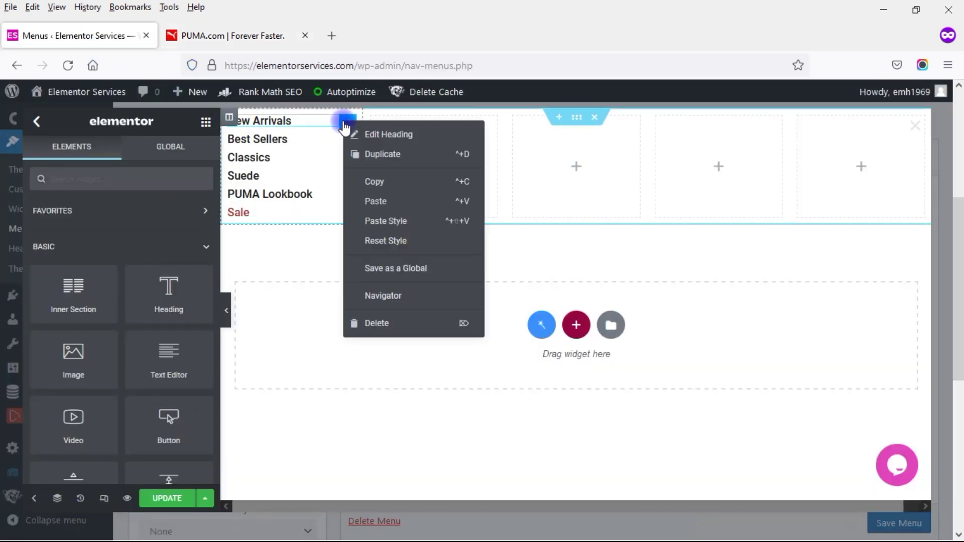
{"action": "left_click", "coordinate": [379, 181]}
{"action": "right_click", "coordinate": [426, 146]}
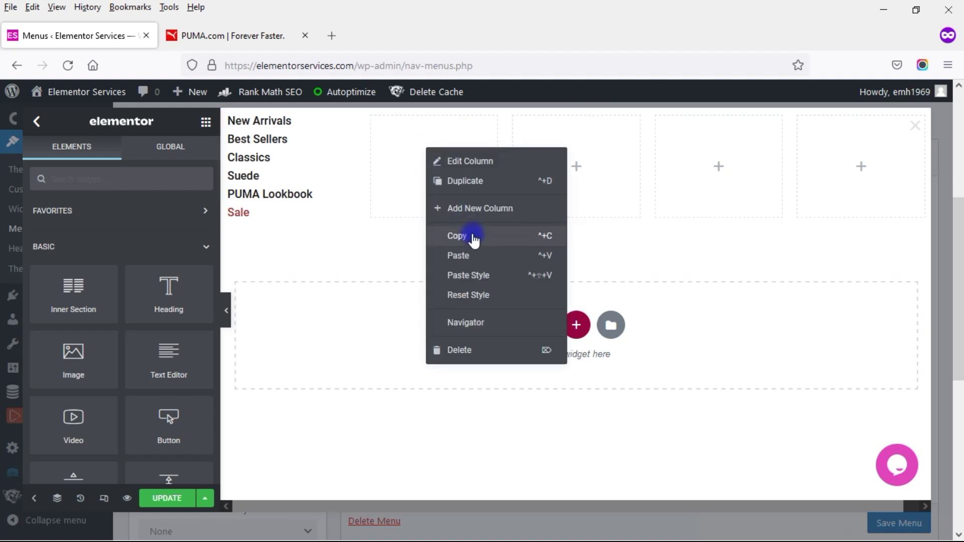
{"action": "left_click", "coordinate": [474, 257]}
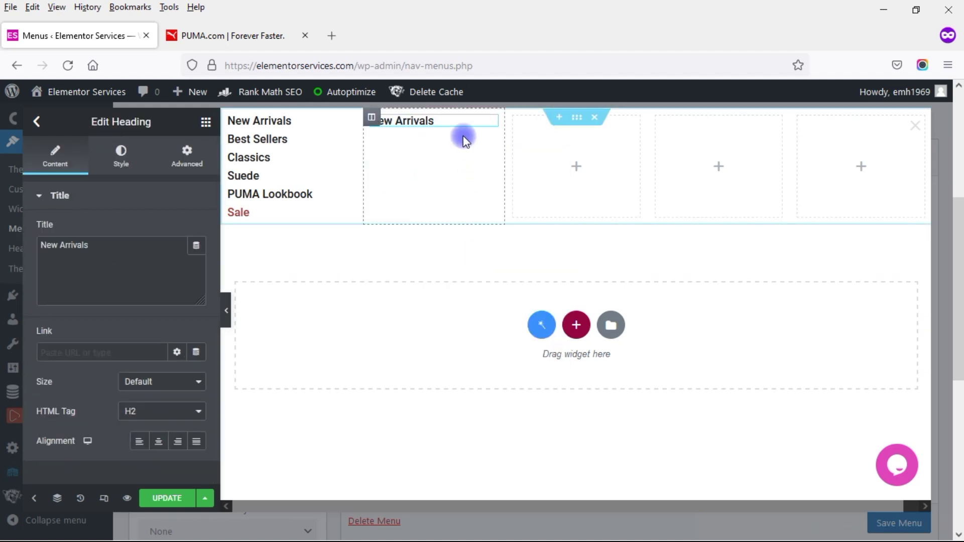
Step: Set the font weight of the second column's heading to 700
{"action": "left_click", "coordinate": [121, 160]}
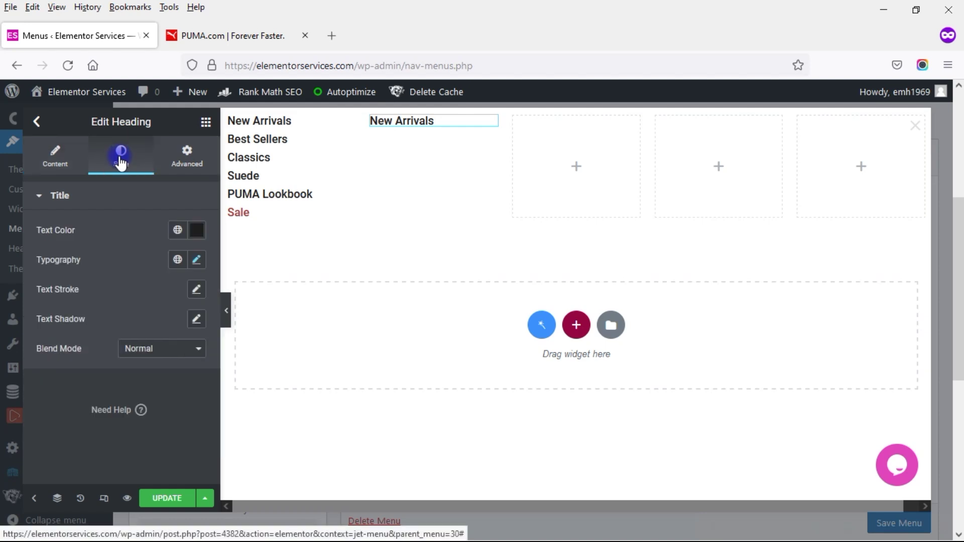
{"action": "left_click", "coordinate": [197, 260]}
{"action": "left_click", "coordinate": [163, 372]}
{"action": "left_click", "coordinate": [158, 400]}
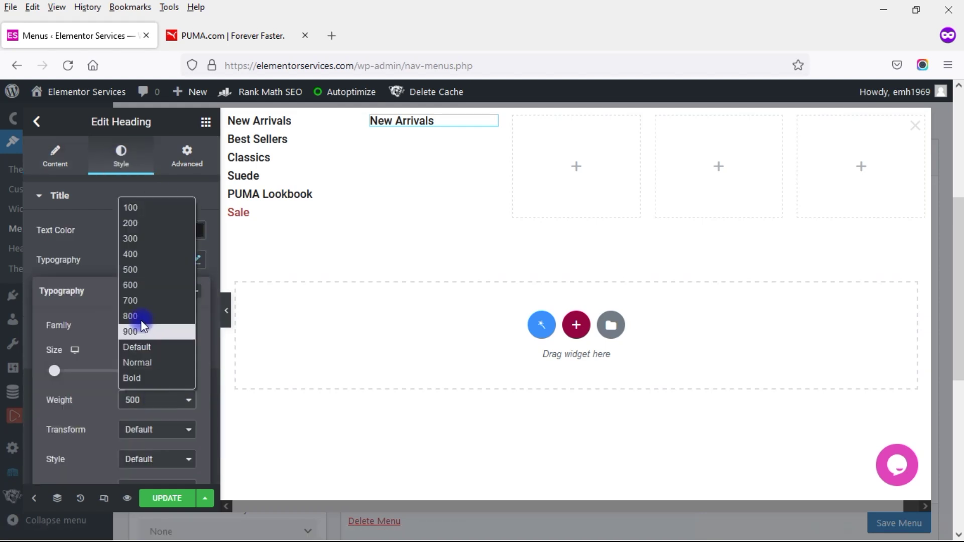
{"action": "left_click", "coordinate": [135, 301]}
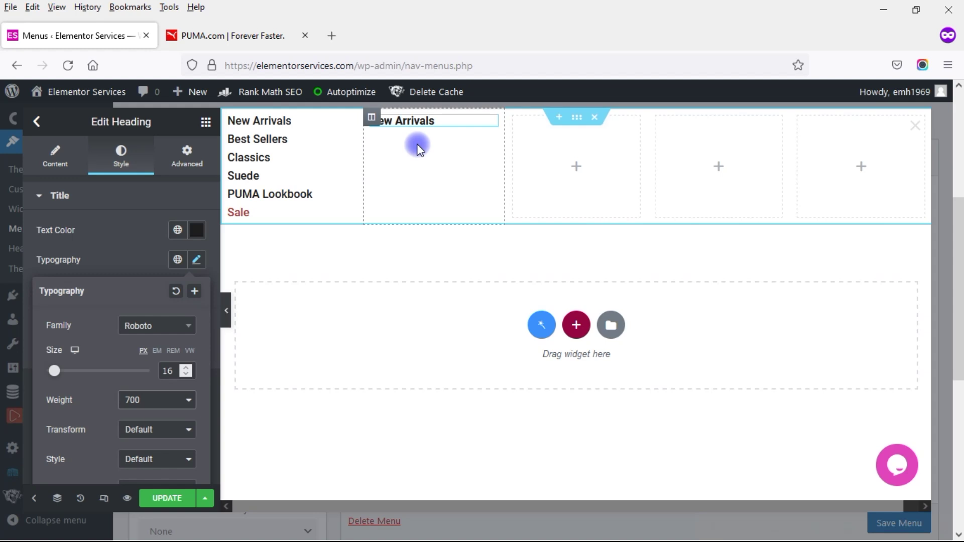
{"action": "left_click", "coordinate": [583, 246]}
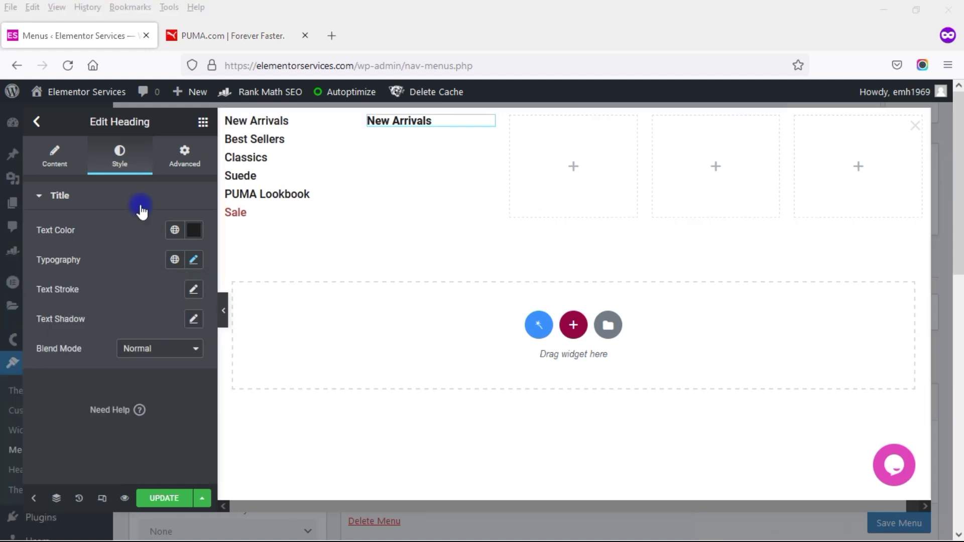
Step: Give the second column's heading a border of type Solid
{"action": "left_click", "coordinate": [185, 159]}
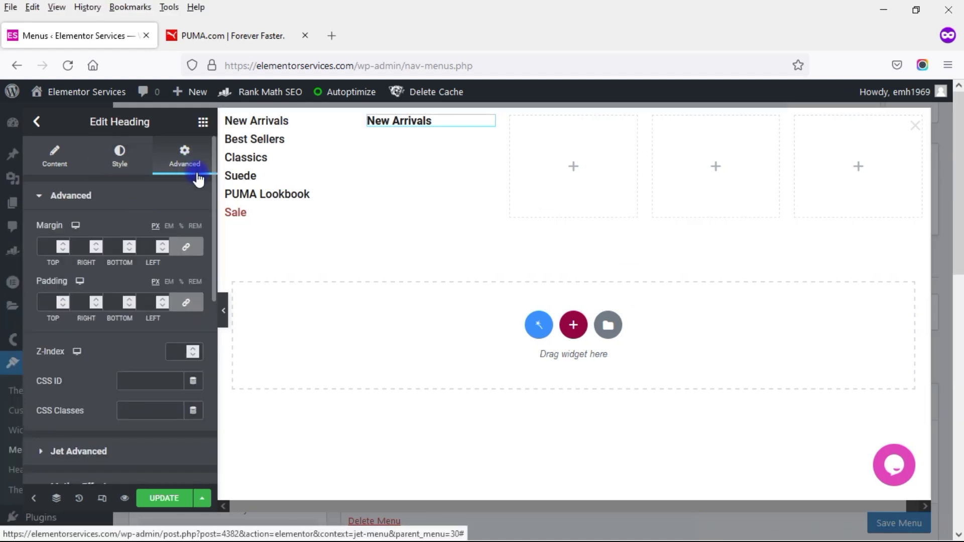
{"action": "left_click_drag", "start_coordinate": [213, 188], "coordinate": [205, 323]}
{"action": "left_click", "coordinate": [95, 318]}
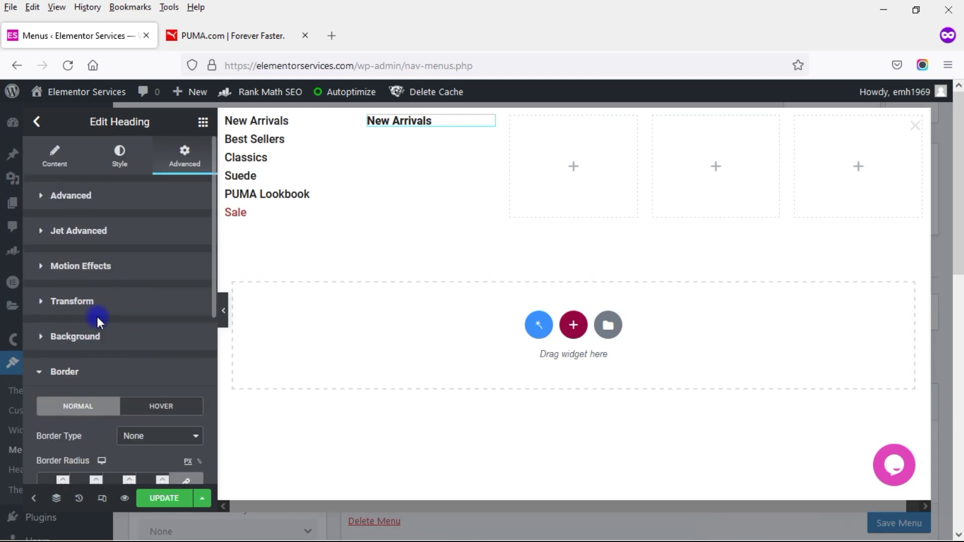
{"action": "left_click_drag", "start_coordinate": [213, 262], "coordinate": [210, 330]}
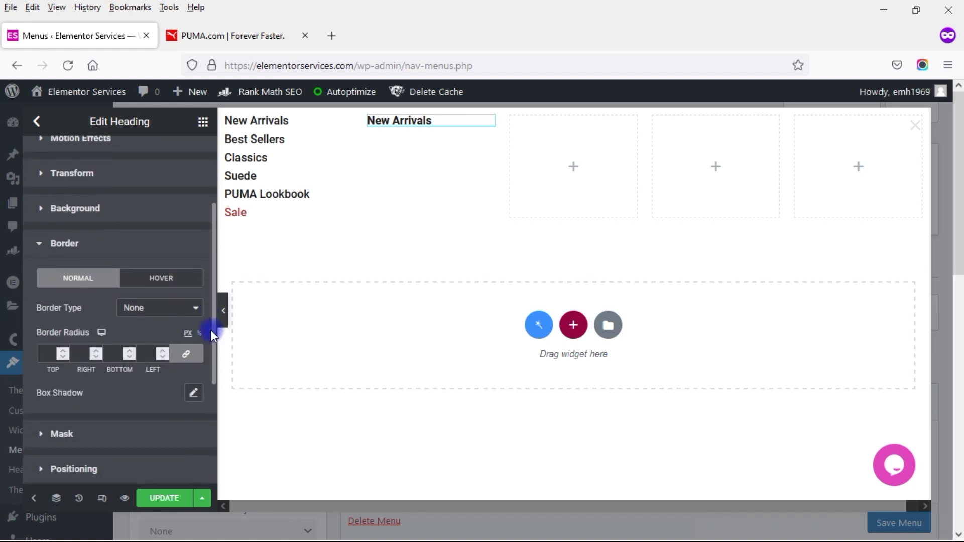
{"action": "left_click", "coordinate": [166, 312]}
{"action": "left_click", "coordinate": [143, 340]}
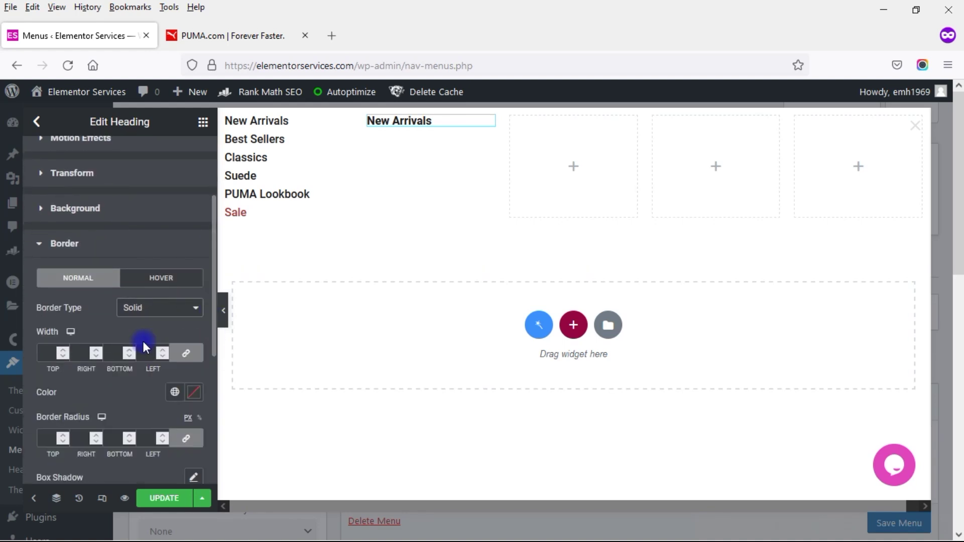
Step: Try to underline the second column's heading with a bottom-only border of width 1 in black #000000
{"action": "left_click", "coordinate": [186, 354]}
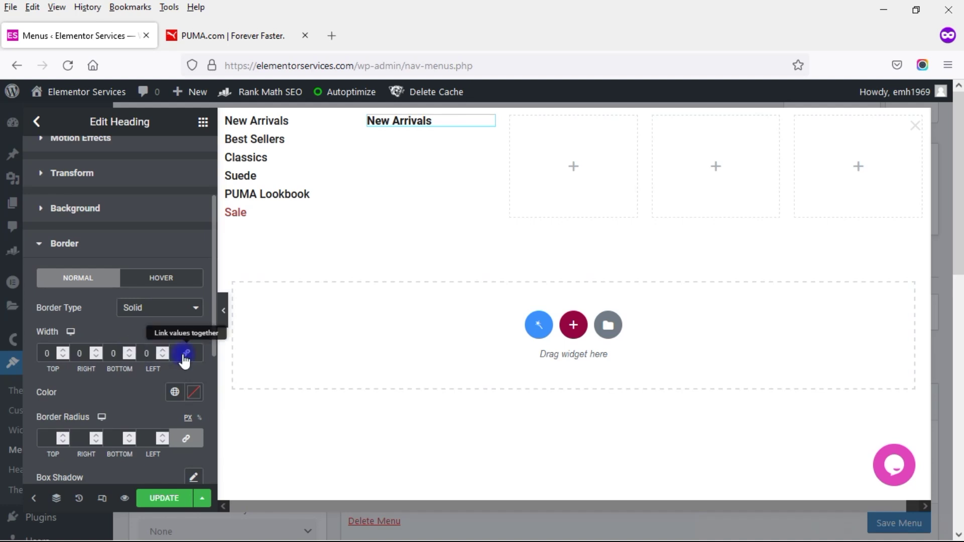
{"action": "left_click", "coordinate": [121, 353]}
{"action": "left_click_drag", "start_coordinate": [120, 353], "coordinate": [109, 353]}
{"action": "type", "text": "1"}
{"action": "left_click", "coordinate": [193, 393]}
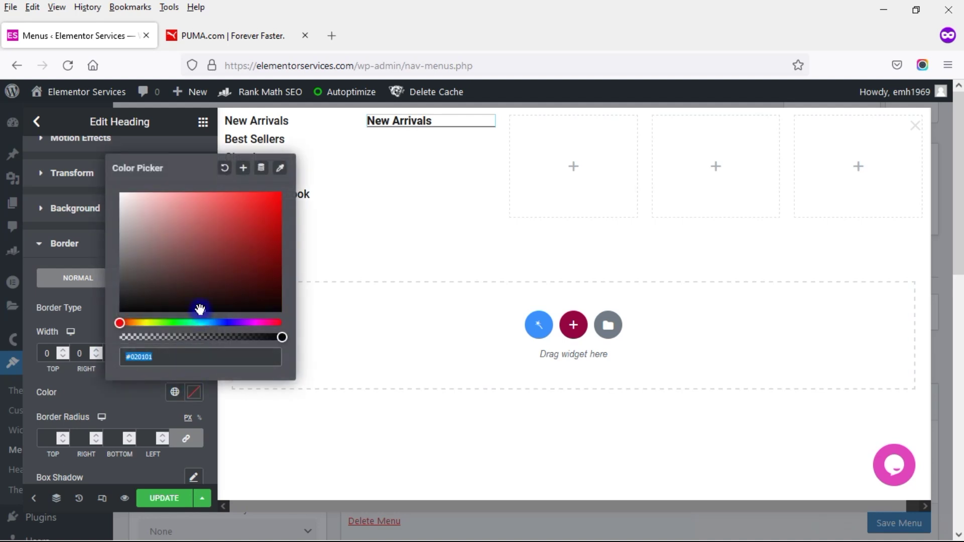
{"action": "left_click_drag", "start_coordinate": [200, 311], "coordinate": [114, 318]}
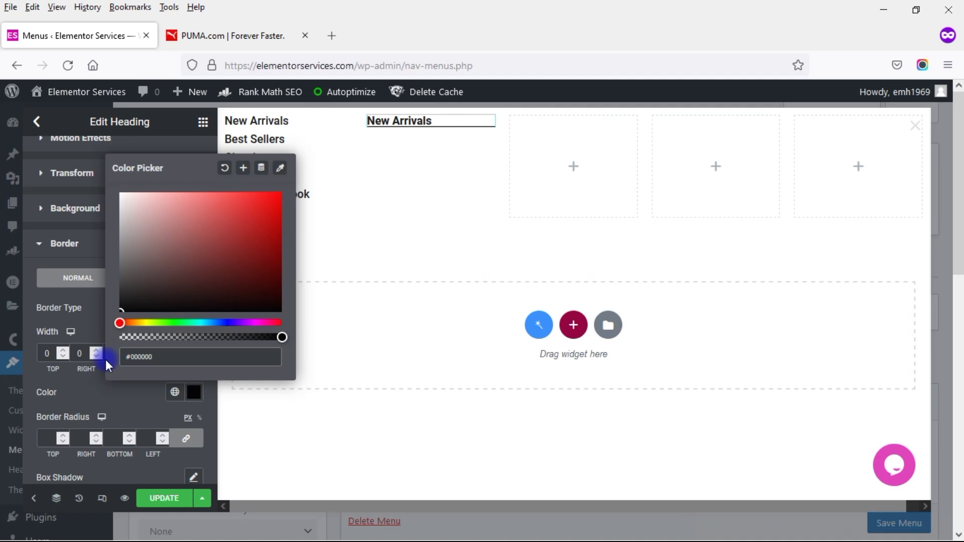
{"action": "left_click", "coordinate": [90, 387]}
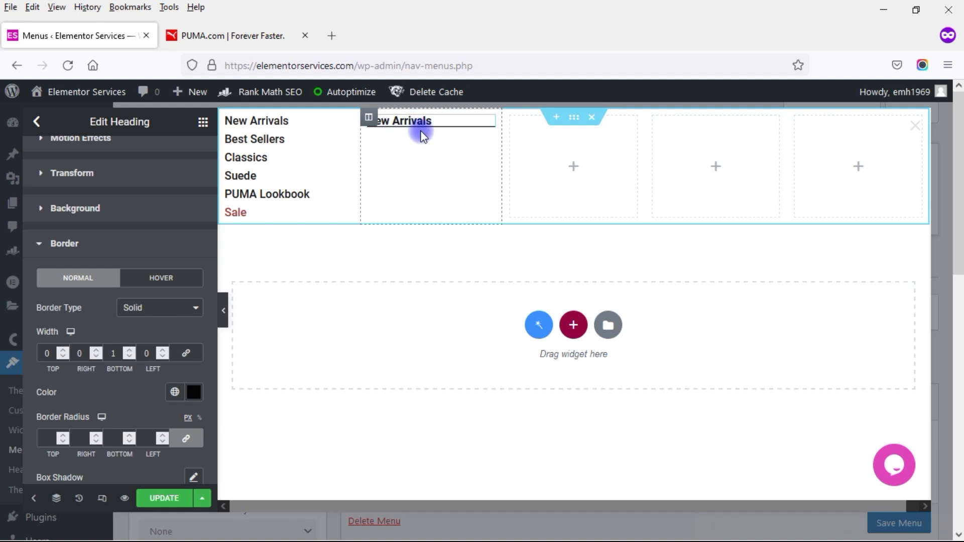
Step: Set the second column heading's border type to None and place a Divider widget directly below that heading
{"action": "left_click", "coordinate": [143, 310]}
{"action": "left_click", "coordinate": [137, 327]}
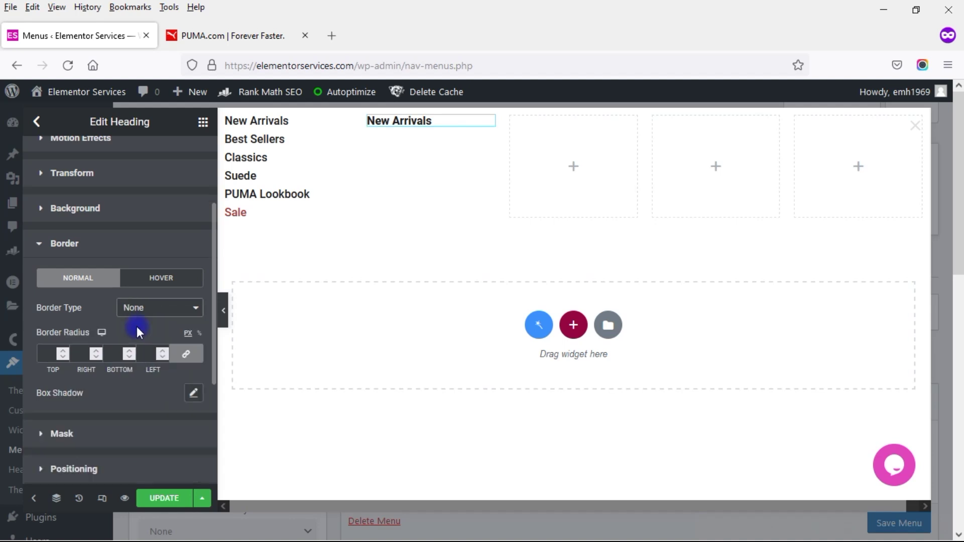
{"action": "left_click", "coordinate": [203, 125]}
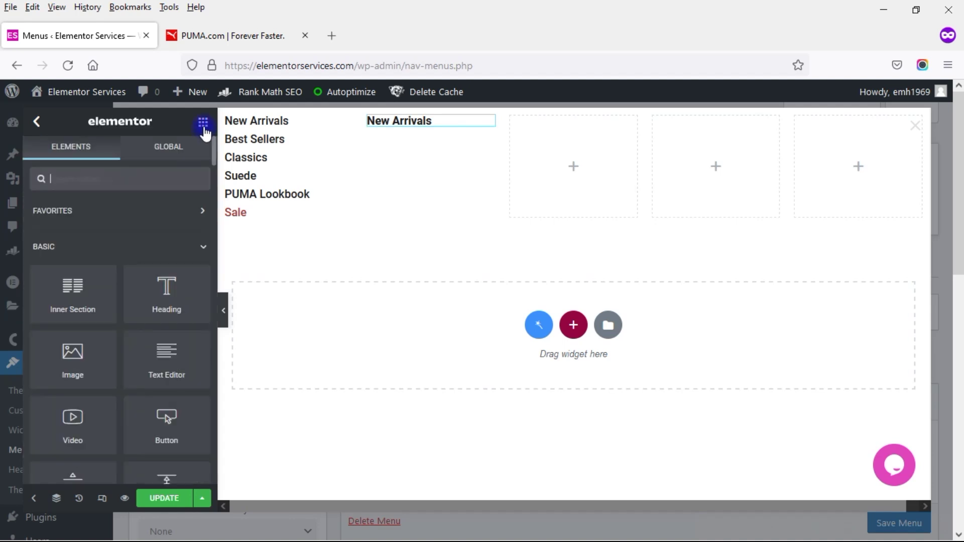
{"action": "left_click", "coordinate": [116, 173]}
{"action": "type", "text": "di"}
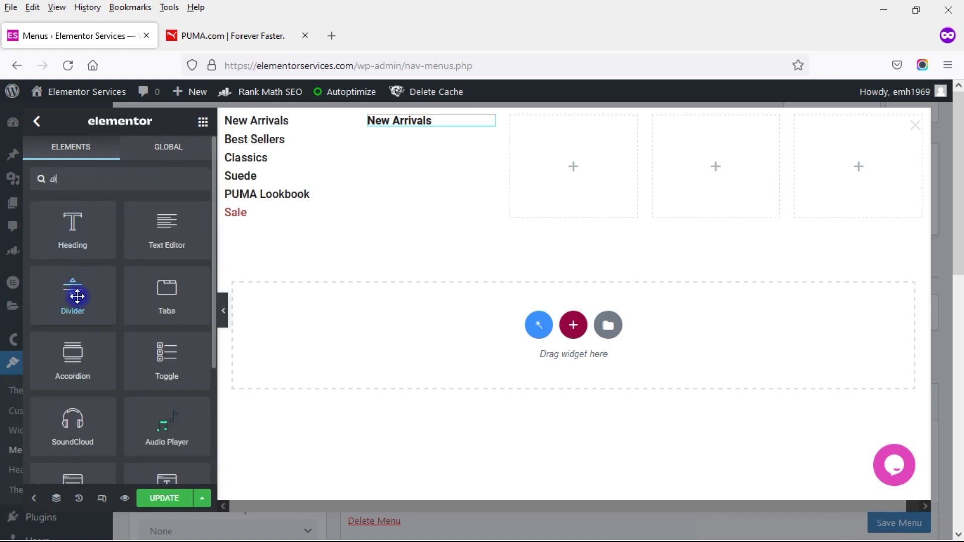
{"action": "left_click_drag", "start_coordinate": [73, 290], "coordinate": [427, 121]}
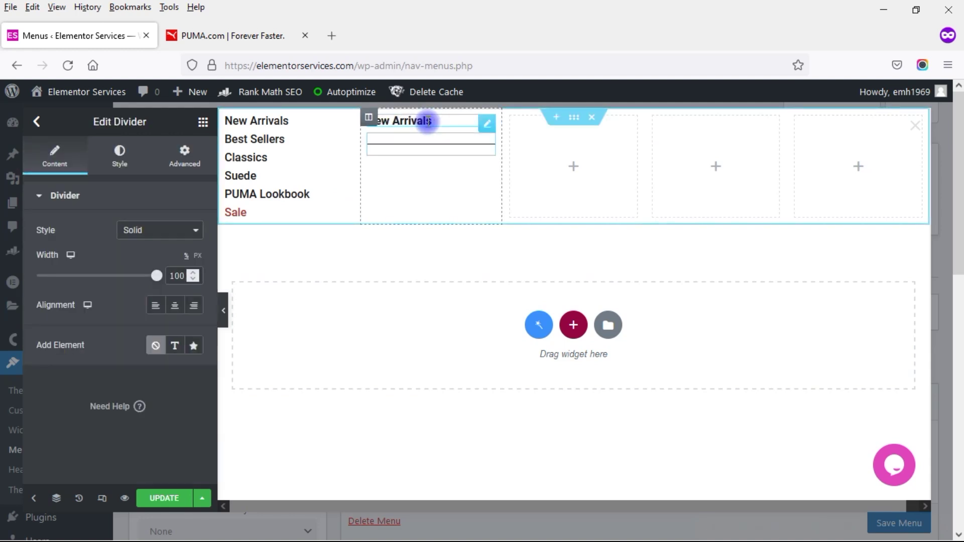
Step: Style the divider with a gap of 2 and a weight of 0.5
{"action": "left_click", "coordinate": [120, 155]}
{"action": "left_click_drag", "start_coordinate": [71, 324], "coordinate": [27, 341]}
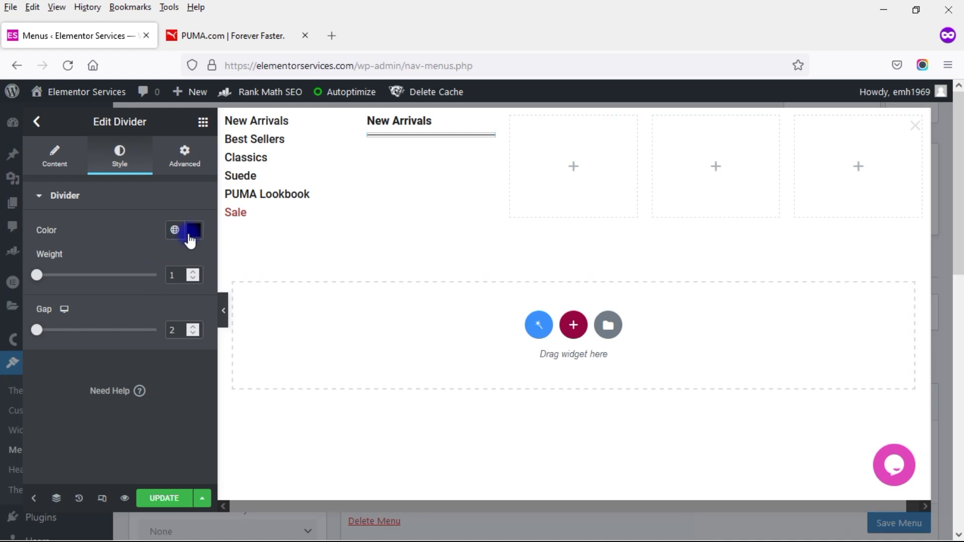
{"action": "left_click", "coordinate": [185, 277]}
{"action": "type", "text": ".5"}
{"action": "left_click", "coordinate": [251, 359]}
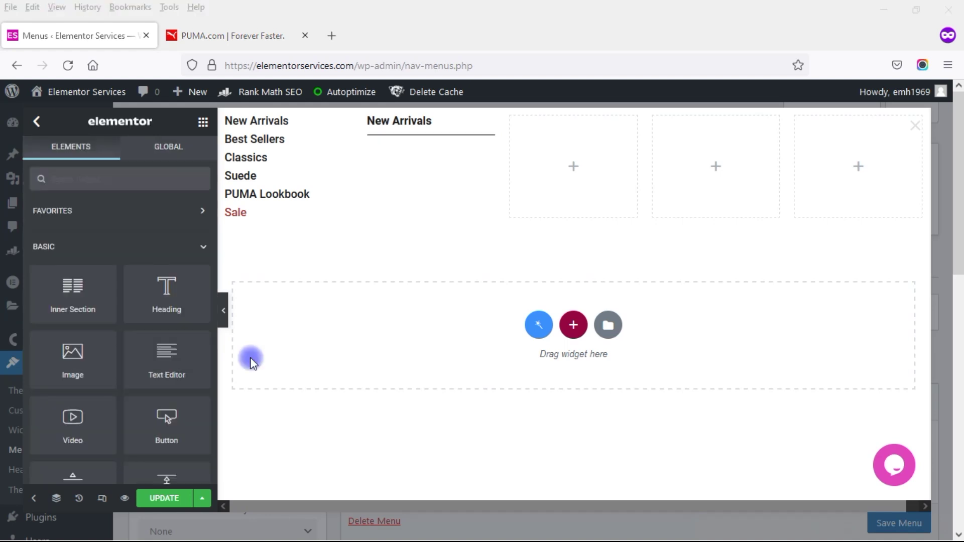
Step: Add a new Heading widget below the divider in the second column and set its text color to 181818
{"action": "left_click_drag", "start_coordinate": [166, 296], "coordinate": [437, 140]}
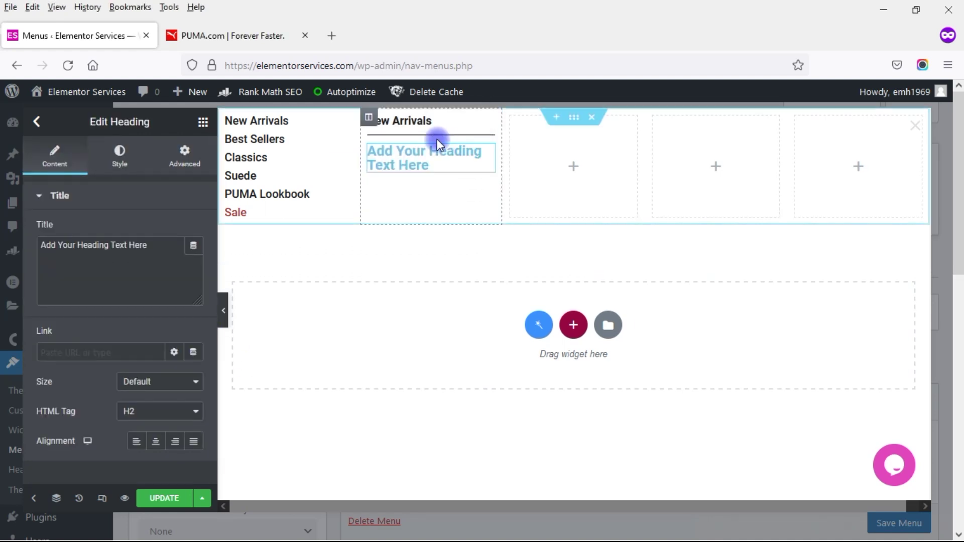
{"action": "left_click", "coordinate": [121, 155]}
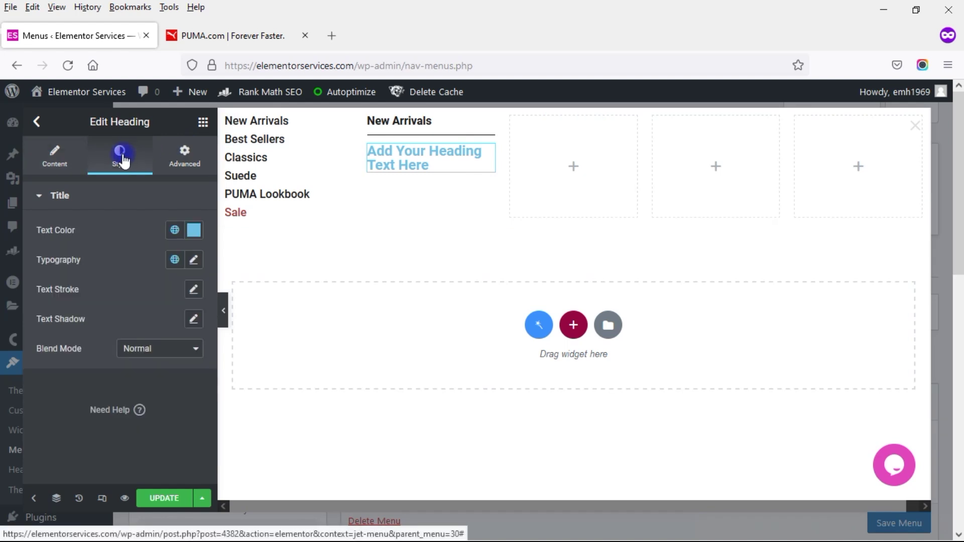
{"action": "left_click", "coordinate": [194, 231]}
{"action": "type", "text": "181818"}
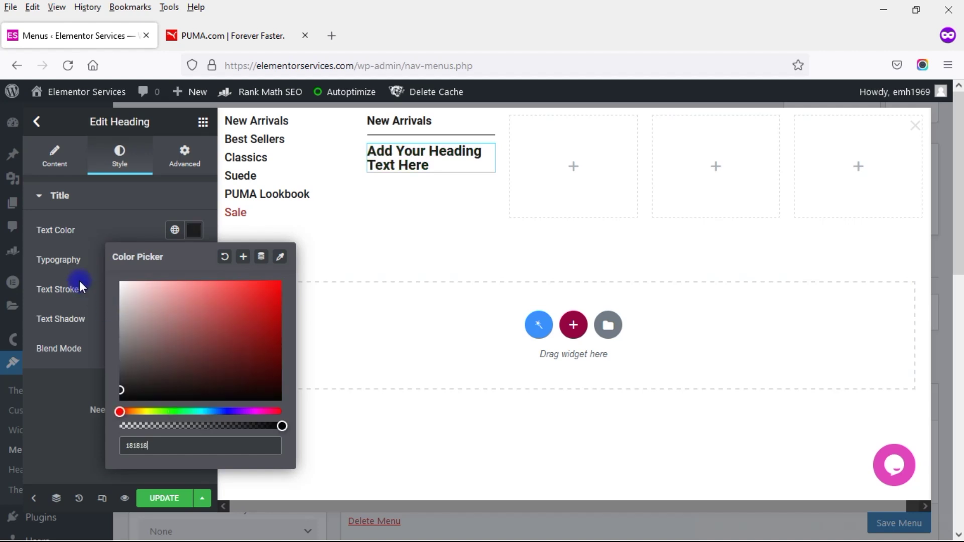
{"action": "left_click", "coordinate": [79, 281]}
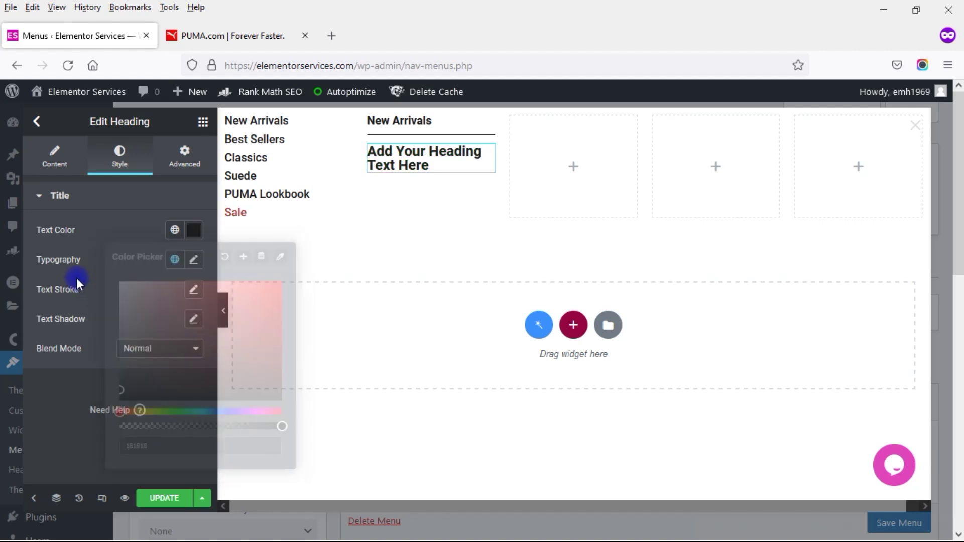
Step: Set the new heading's typography to size 14 px and weight 400
{"action": "left_click", "coordinate": [191, 261]}
{"action": "left_click", "coordinate": [170, 372]}
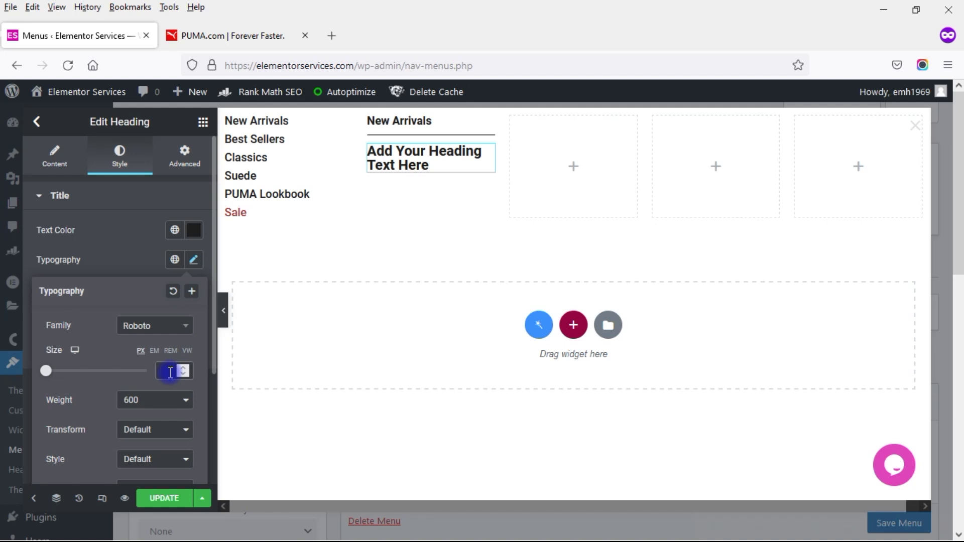
{"action": "type", "text": "14"}
{"action": "left_click", "coordinate": [156, 399]}
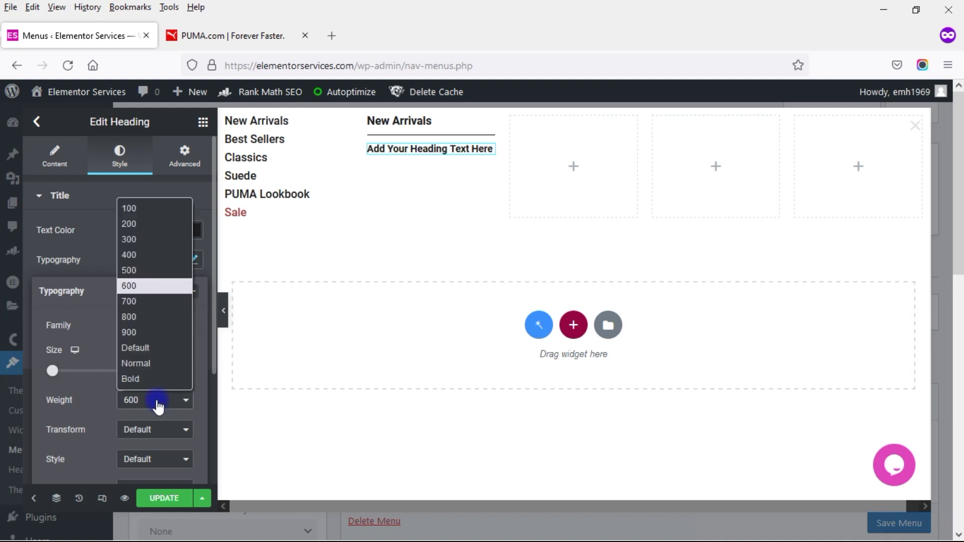
{"action": "left_click", "coordinate": [139, 255]}
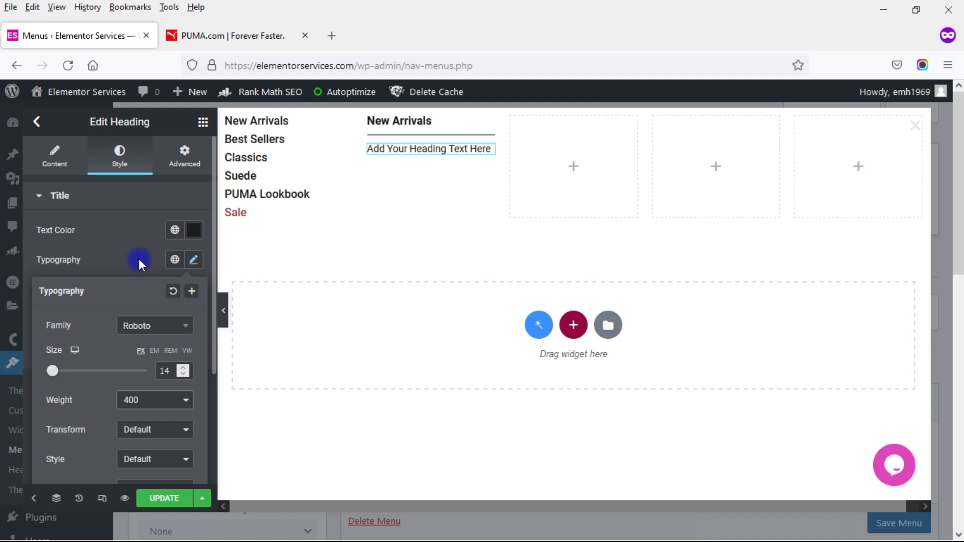
Step: Add custom CSS to the new heading: selector a:hover { color: #ae946d !important; }
{"action": "left_click", "coordinate": [195, 175]}
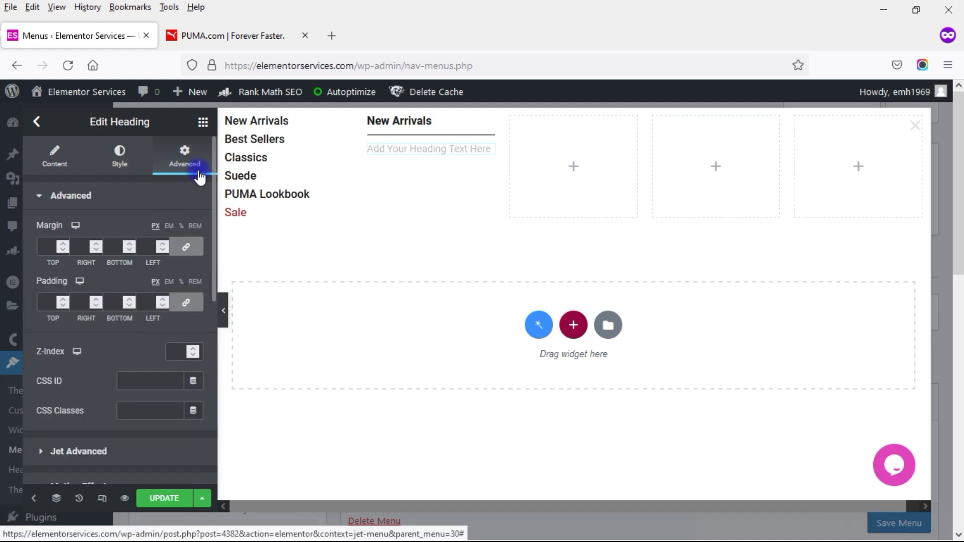
{"action": "scroll", "coordinate": [208, 271], "scroll_direction": "down", "scroll_amount": 7}
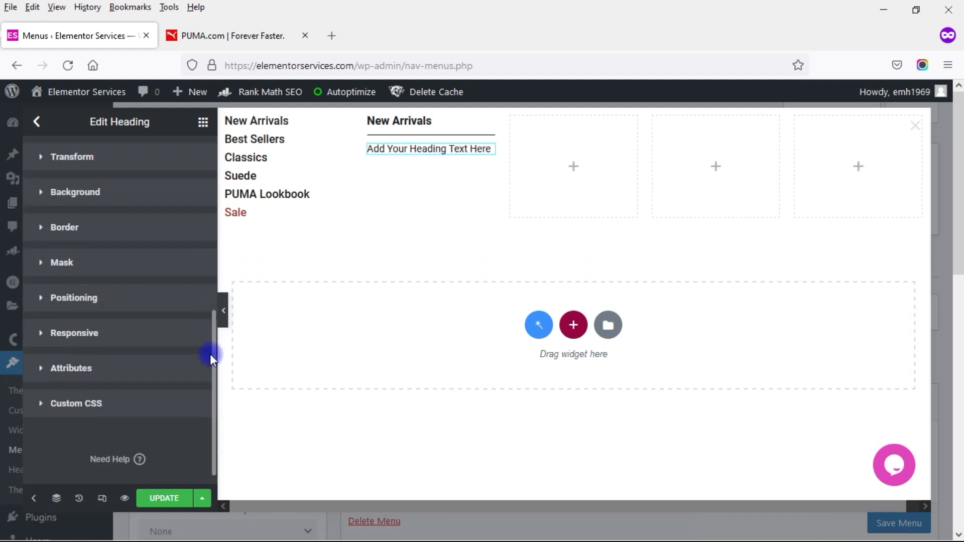
{"action": "scroll", "coordinate": [44, 392], "scroll_direction": "up", "scroll_amount": 5}
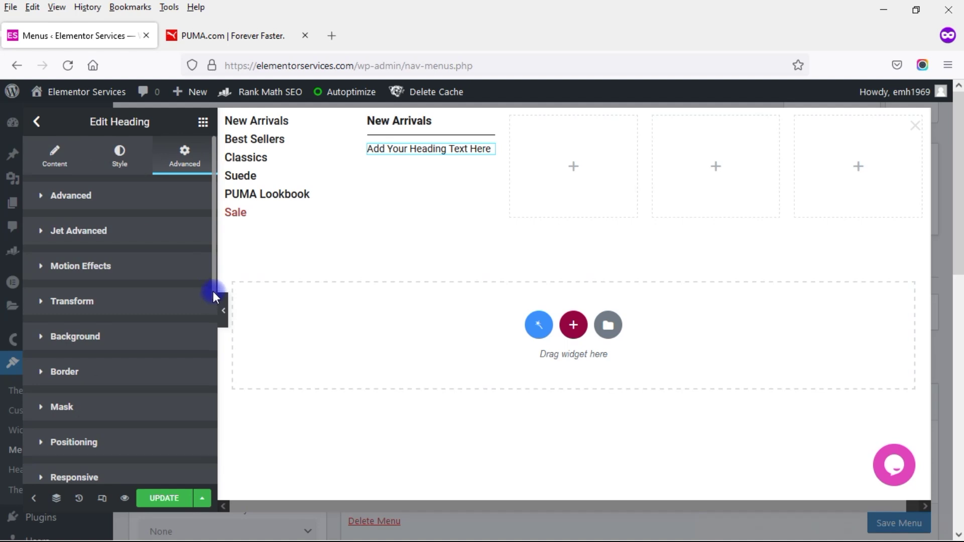
{"action": "scroll", "coordinate": [213, 297], "scroll_direction": "down", "scroll_amount": 5}
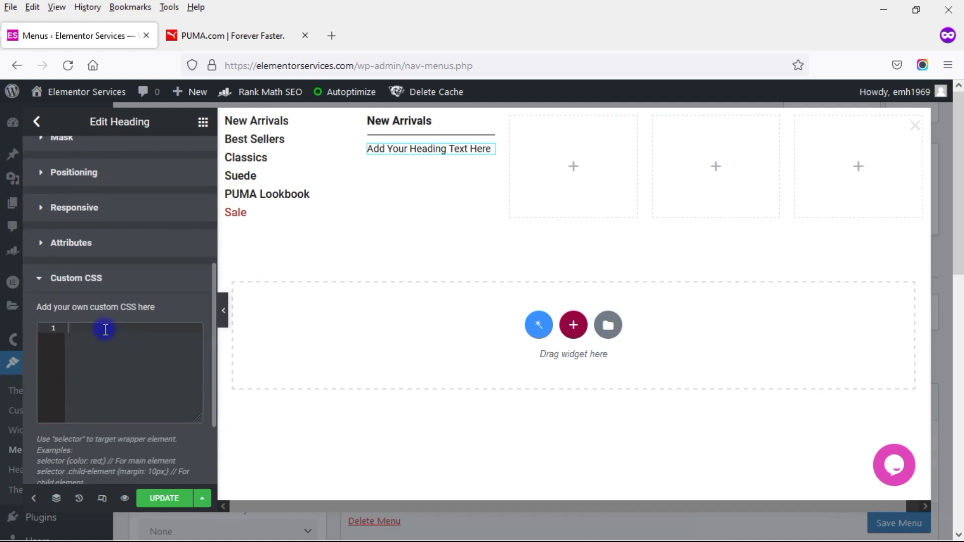
{"action": "type", "text": "selector a:hover { color: #ae946d !important; }"}
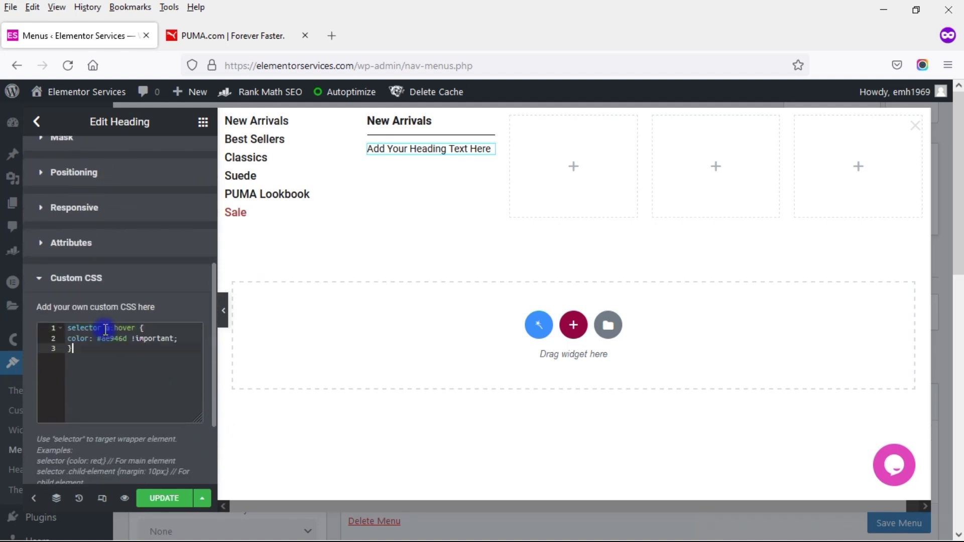
Step: Change the hover color in the heading's custom CSS rule to #000000
{"action": "left_click", "coordinate": [128, 340]}
{"action": "key", "text": "BackSpace"}
{"action": "key", "text": "BackSpace"}
{"action": "key", "text": "BackSpace"}
{"action": "key", "text": "BackSpace"}
{"action": "key", "text": "BackSpace"}
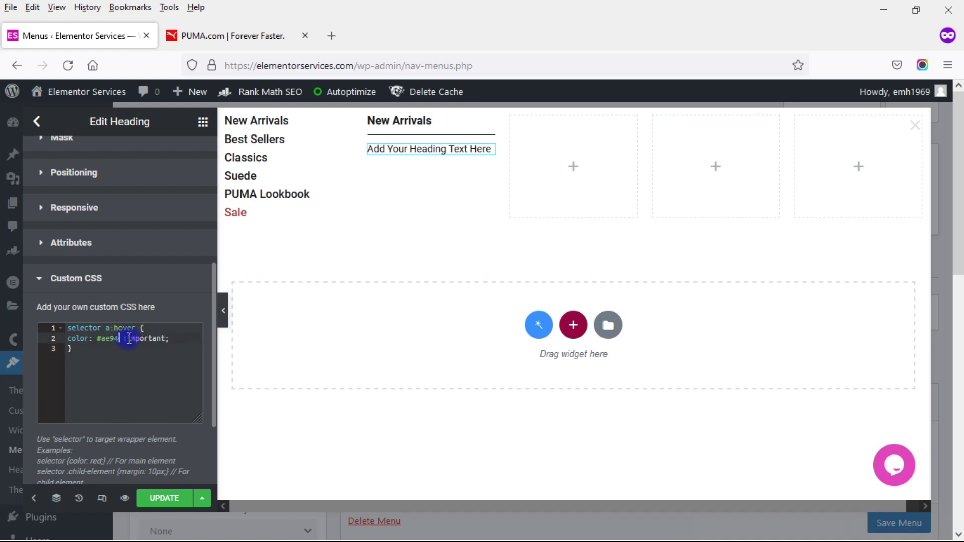
{"action": "key", "text": "BackSpace"}
{"action": "type", "text": "000000"}
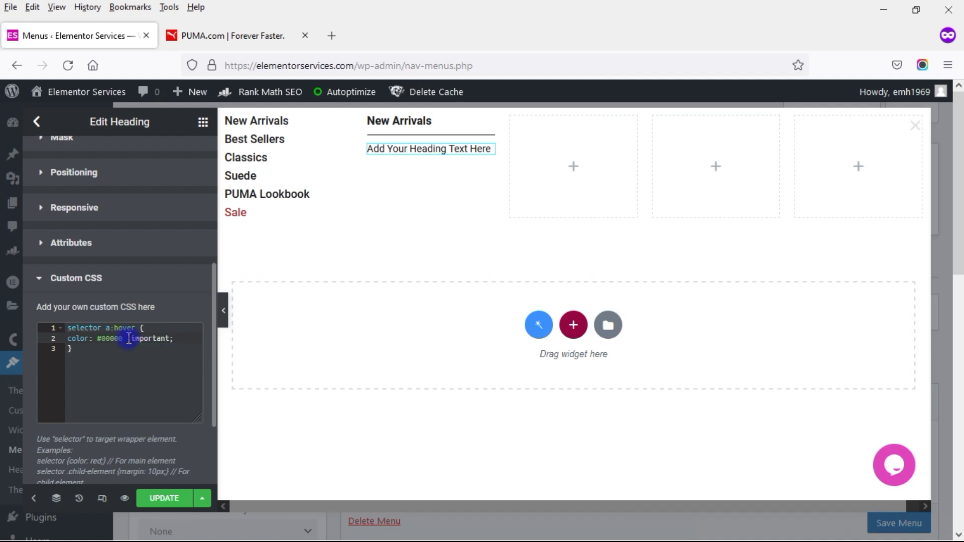
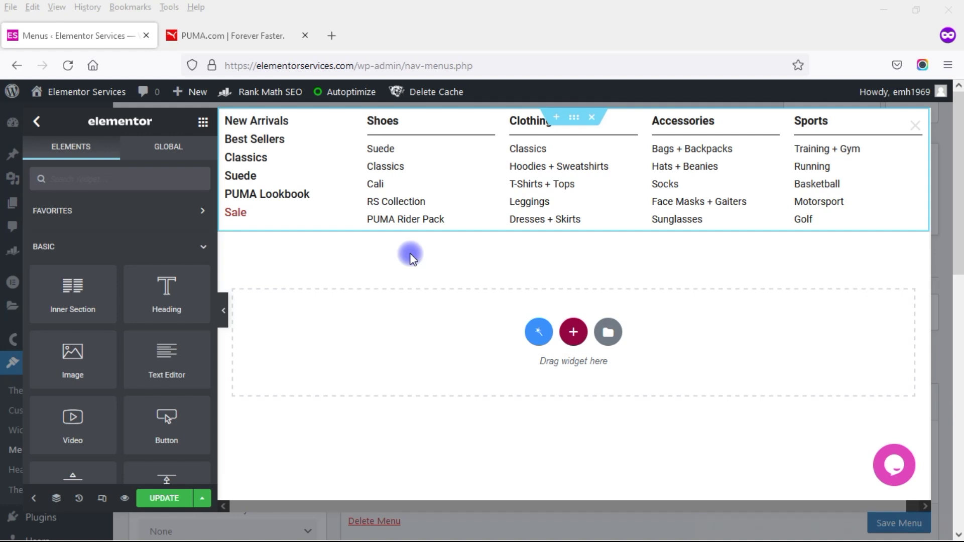
Step: Unlink the five-column section's padding values, switch the padding unit to percent and set the top padding to 5
{"action": "left_click", "coordinate": [575, 116]}
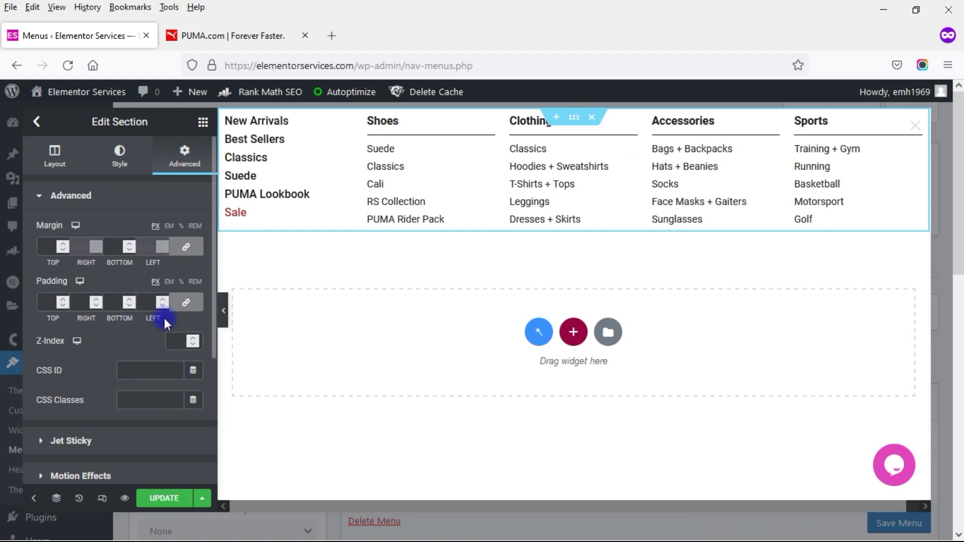
{"action": "left_click", "coordinate": [193, 306]}
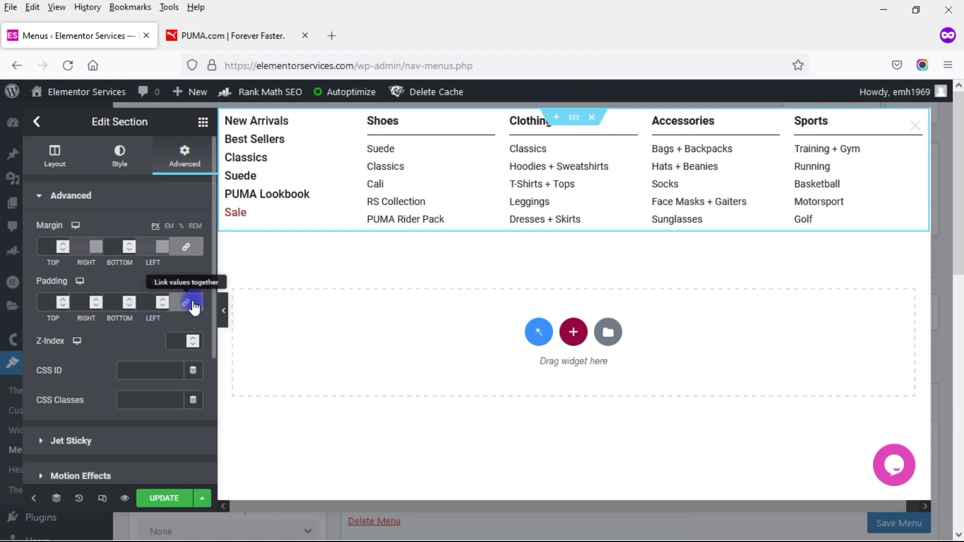
{"action": "left_click", "coordinate": [194, 306]}
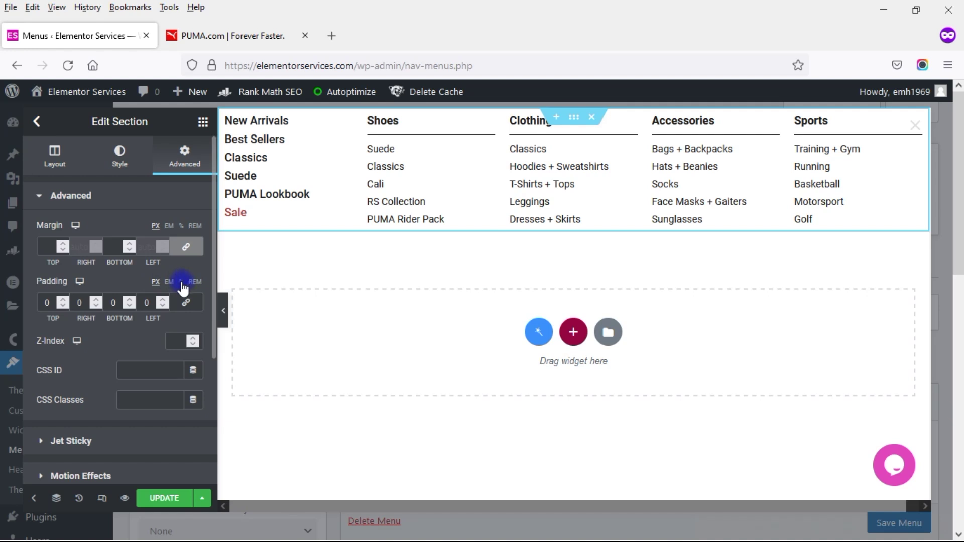
{"action": "left_click", "coordinate": [182, 282]}
{"action": "left_click", "coordinate": [56, 302]}
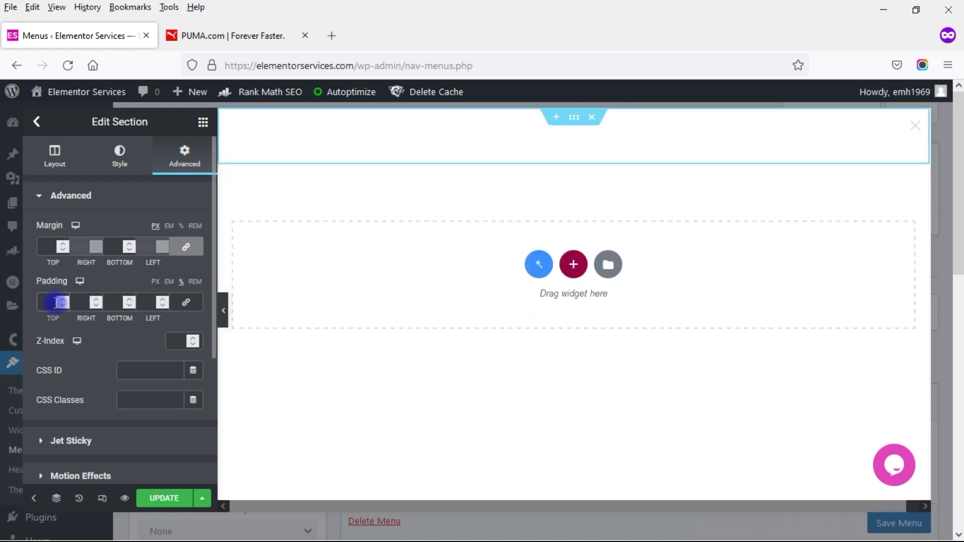
{"action": "type", "text": "5"}
{"action": "left_click", "coordinate": [118, 304]}
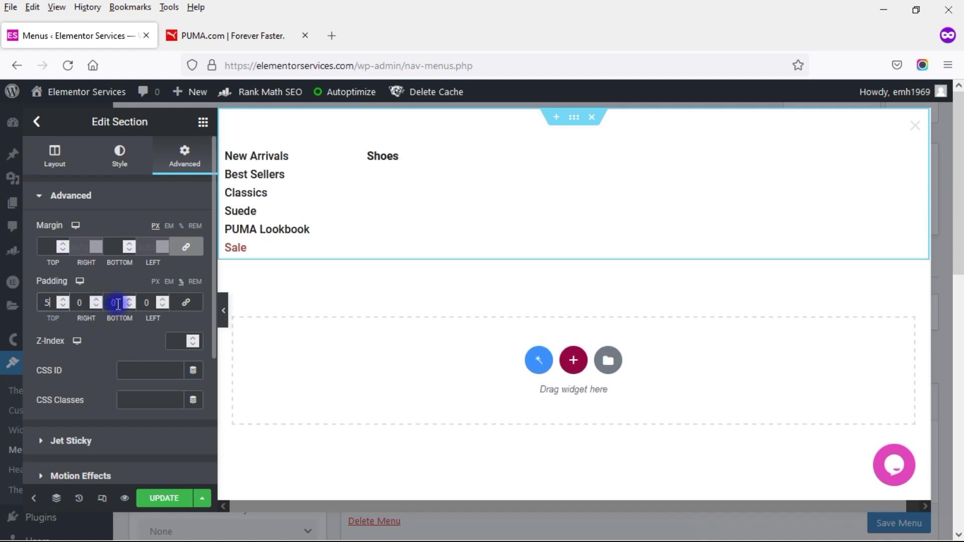
Step: Set the section's bottom padding to 5% and preview the mega menu layout at full width
{"action": "type", "text": "5"}
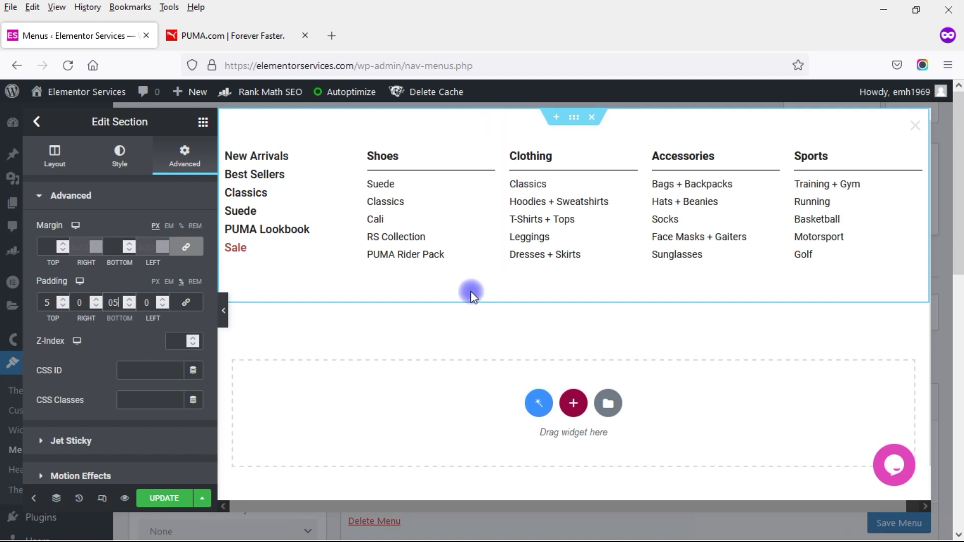
{"action": "left_click", "coordinate": [223, 309]}
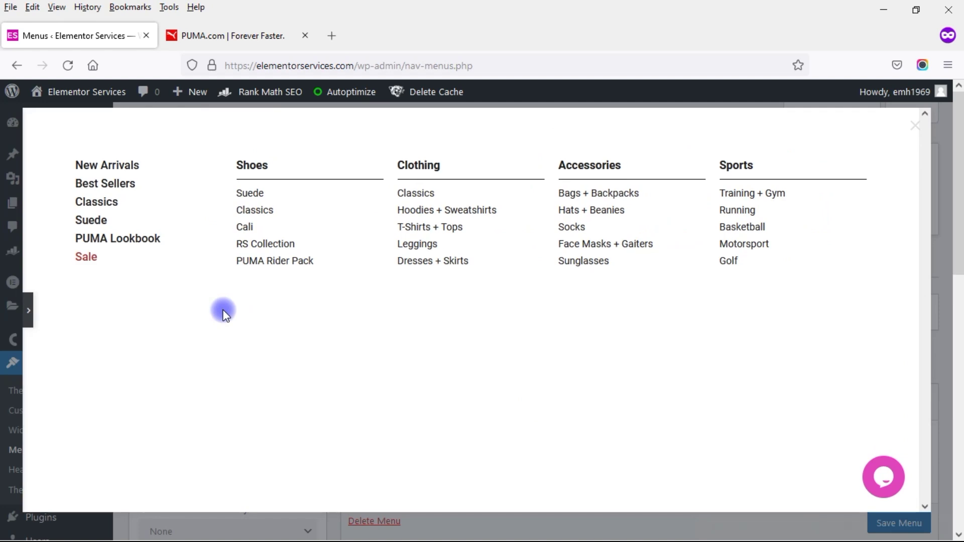
Step: Switch to the PUMA.com page and compare the layouts of the Women, Men, Kids and remaining dropdown menus
{"action": "left_click", "coordinate": [221, 32]}
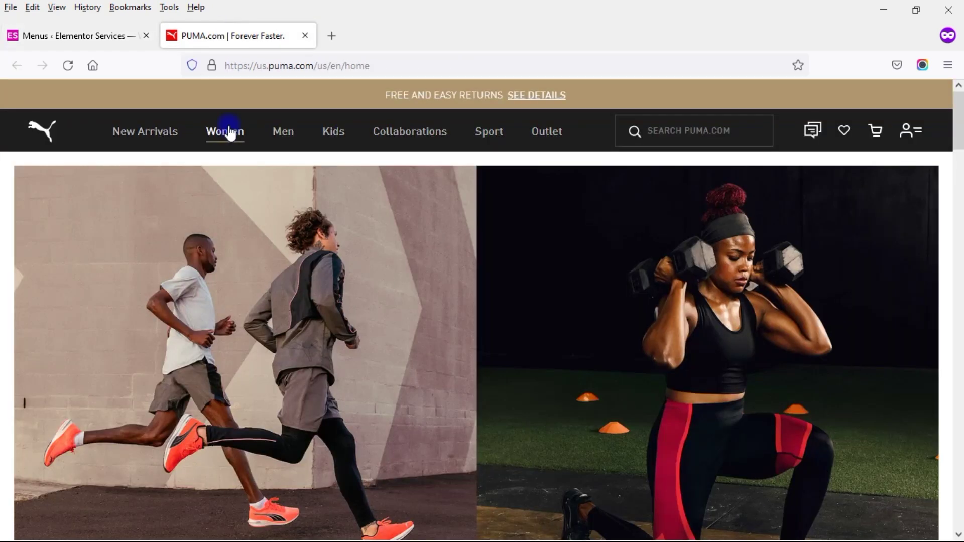
{"action": "mouse_move", "coordinate": [227, 134]}
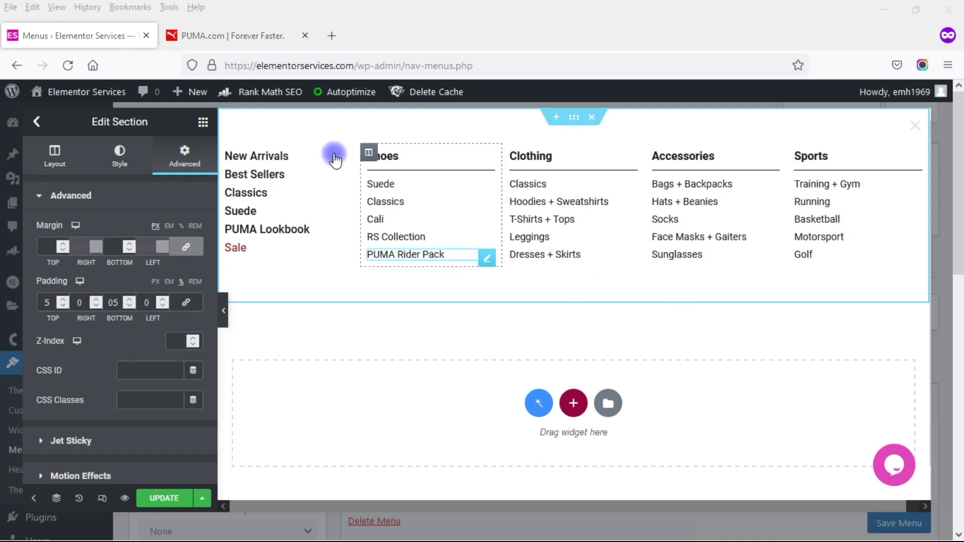
{"action": "left_click", "coordinate": [244, 38]}
{"action": "mouse_move", "coordinate": [223, 130]}
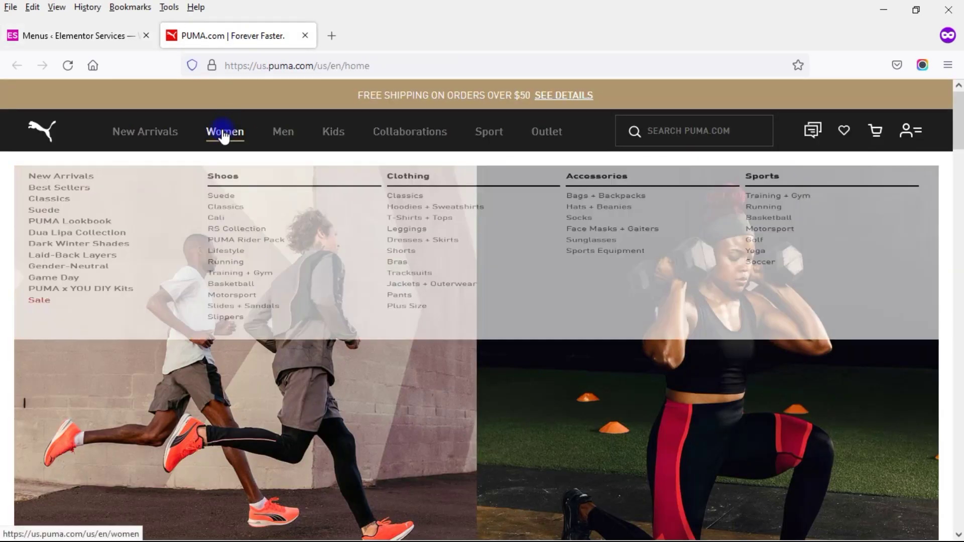
{"action": "mouse_move", "coordinate": [279, 138]}
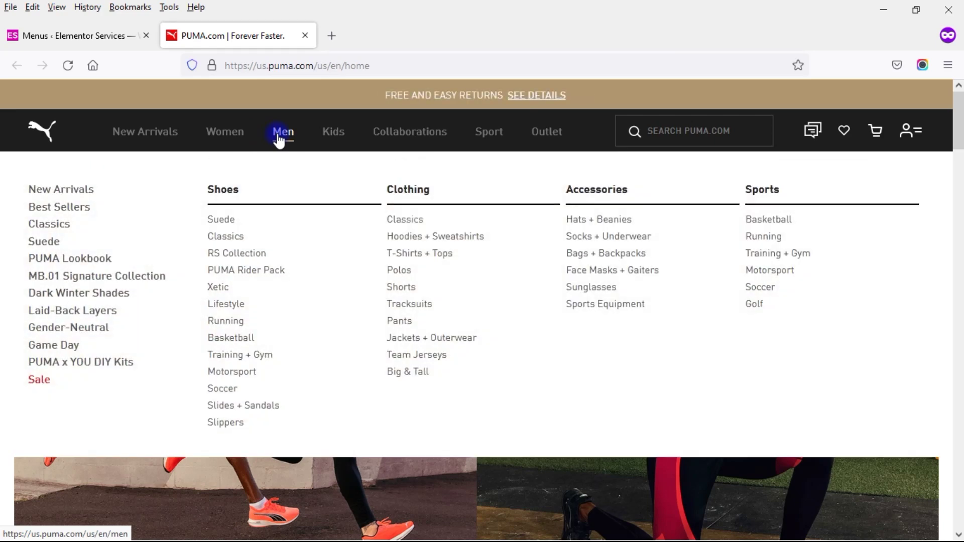
{"action": "mouse_move", "coordinate": [332, 141]}
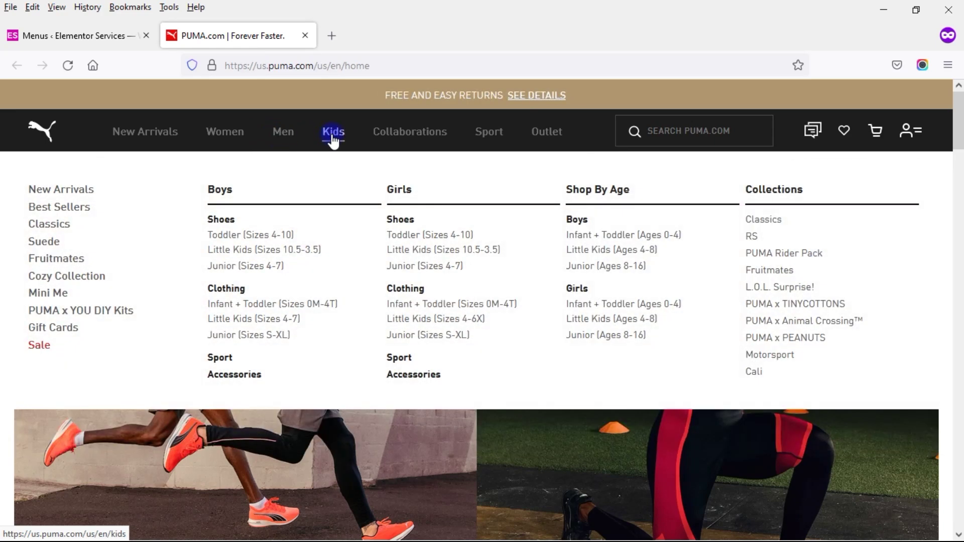
{"action": "mouse_move", "coordinate": [394, 144]}
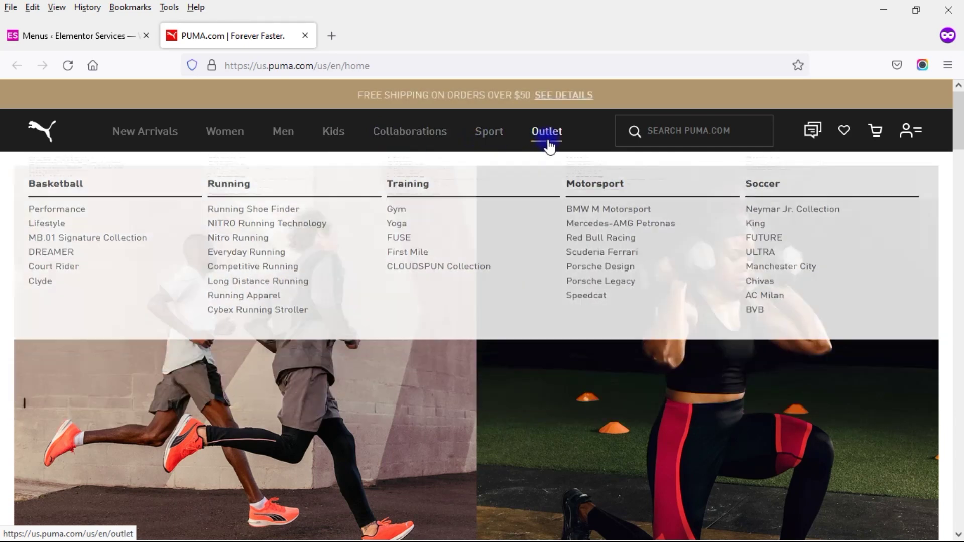
{"action": "mouse_move", "coordinate": [550, 145]}
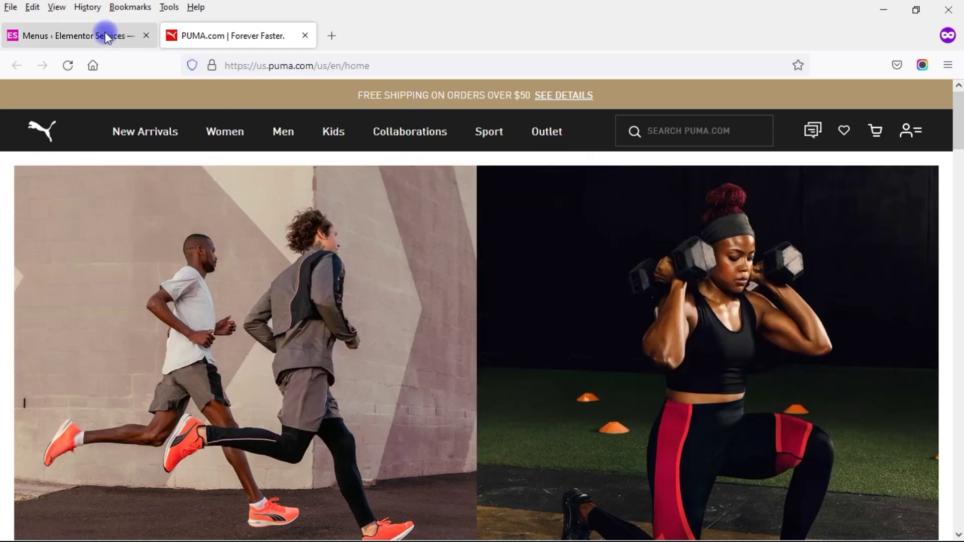
Step: Return to the Elementor editor and save the section to the library as "puma mega menu template"
{"action": "left_click", "coordinate": [101, 35]}
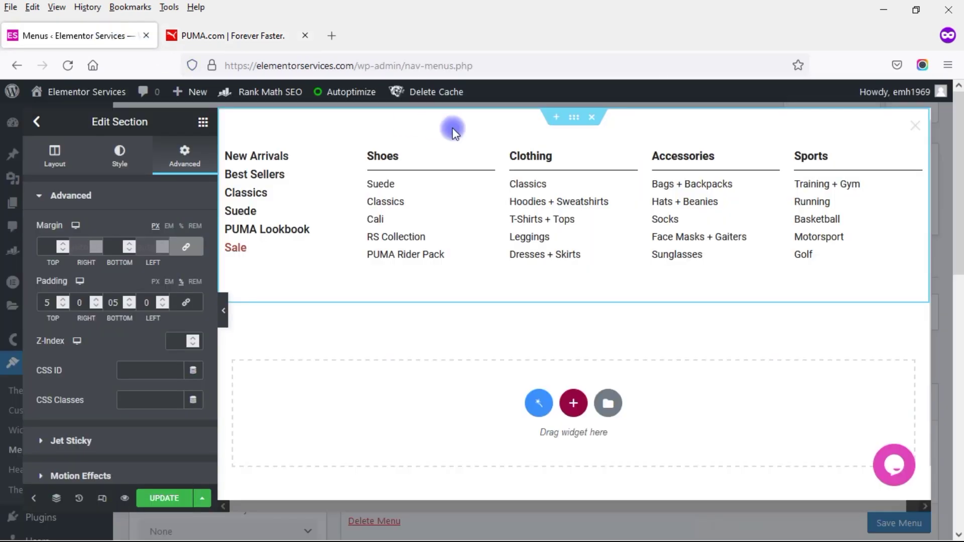
{"action": "right_click", "coordinate": [572, 119]}
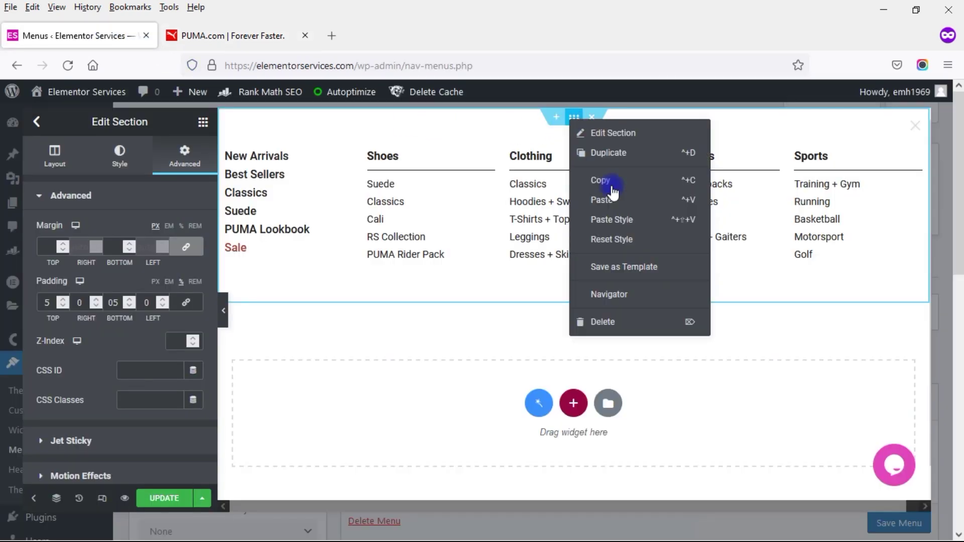
{"action": "left_click", "coordinate": [637, 269]}
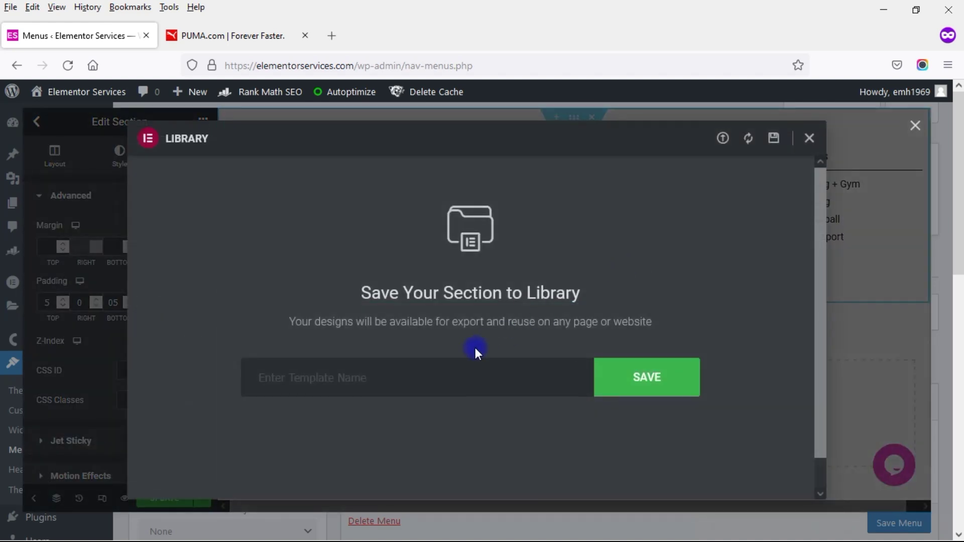
{"action": "type", "text": "pu"}
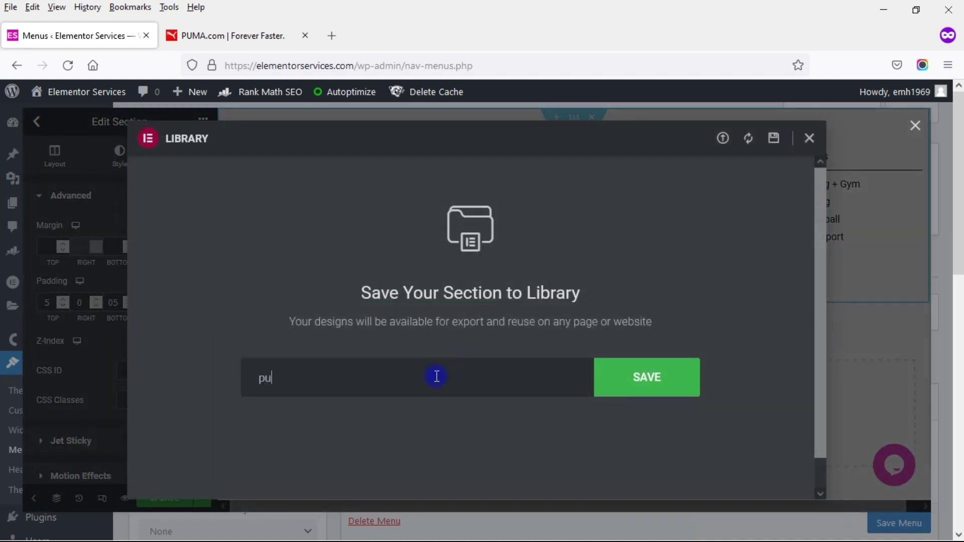
{"action": "type", "text": "ma megame"}
{"action": "key", "text": "BackSpace"}
{"action": "key", "text": "BackSpace"}
{"action": "type", "text": "menu template"}
{"action": "left_click", "coordinate": [634, 381]}
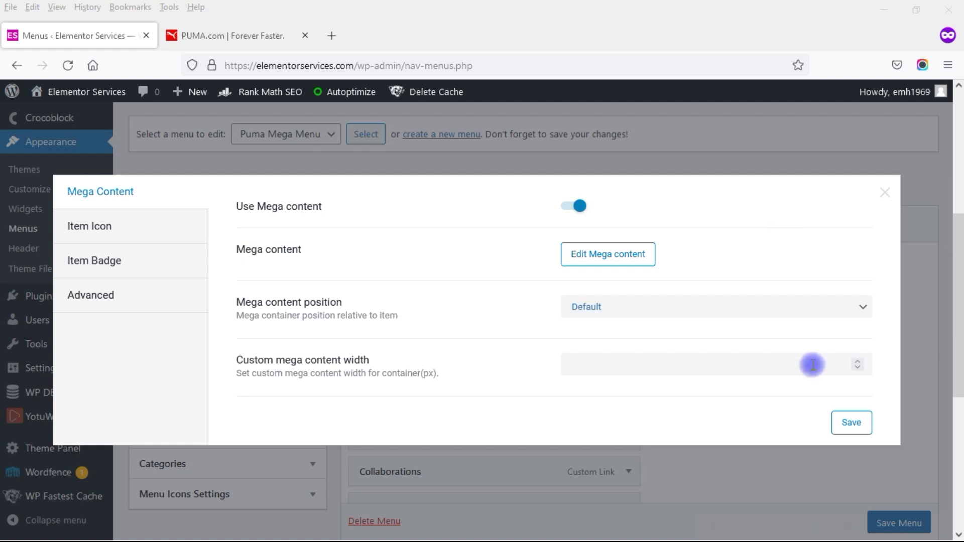
Step: Save the Women item's mega settings, and enable mega content for the Men item and open it for editing
{"action": "left_click", "coordinate": [844, 423]}
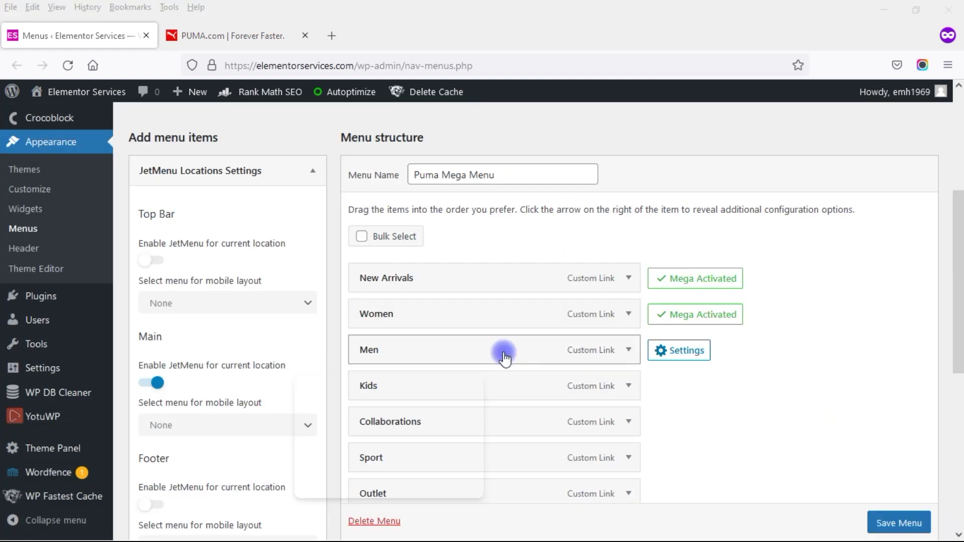
{"action": "left_click", "coordinate": [669, 352]}
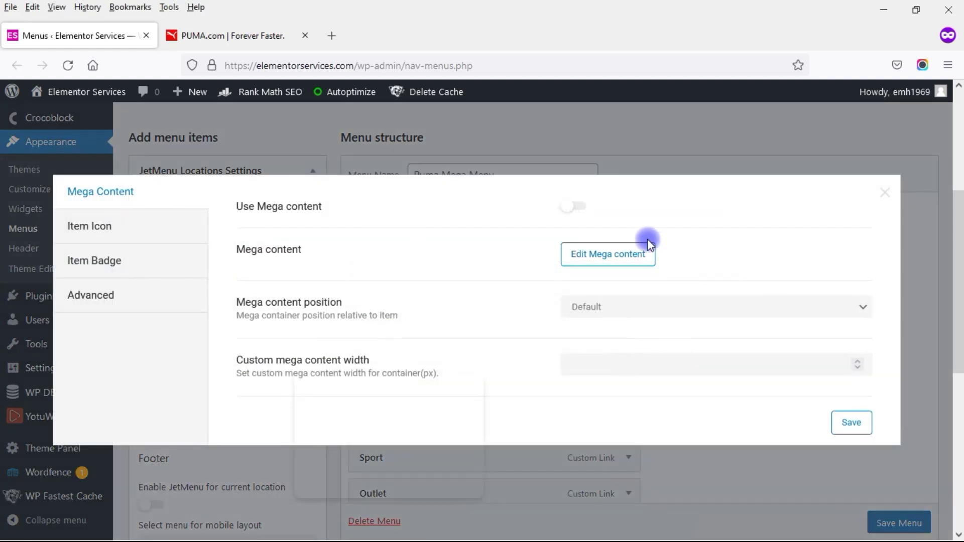
{"action": "left_click", "coordinate": [579, 208]}
{"action": "left_click", "coordinate": [612, 255]}
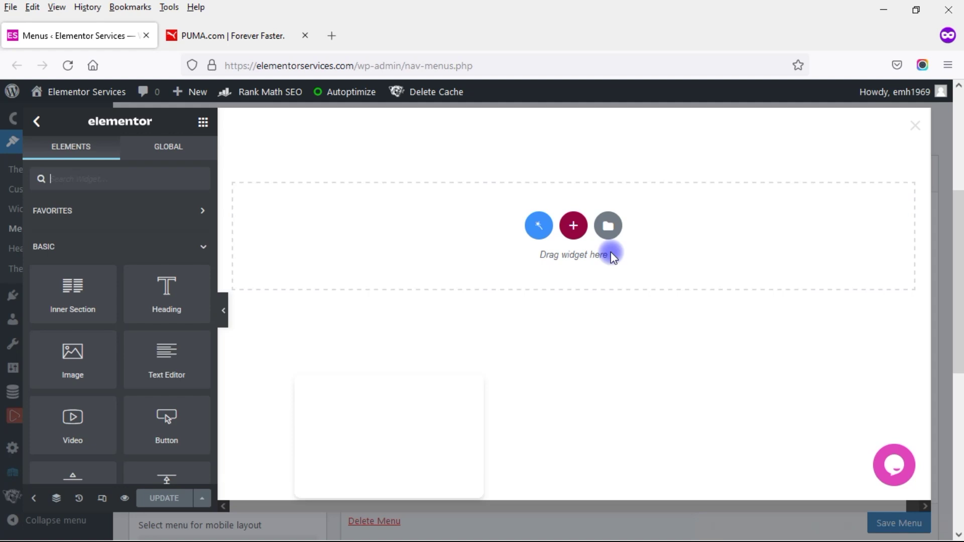
Step: Find "puma" among the saved templates and insert "puma mega menu template" without importing its document settings
{"action": "left_click", "coordinate": [610, 228]}
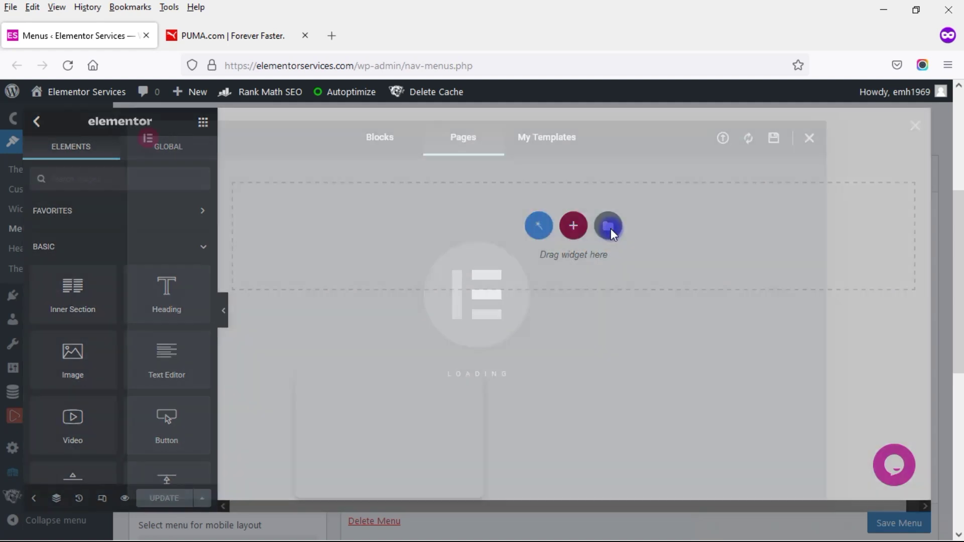
{"action": "left_click", "coordinate": [555, 144]}
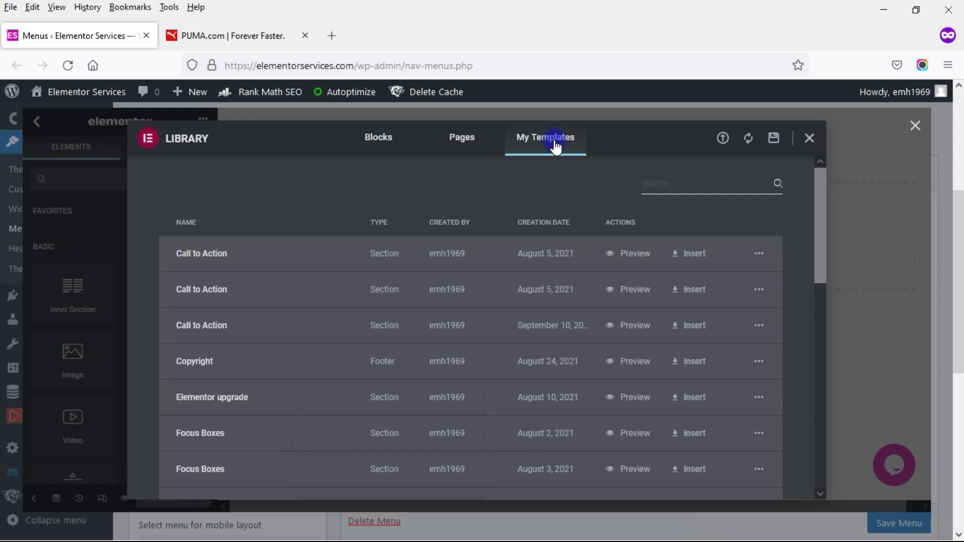
{"action": "left_click", "coordinate": [646, 181]}
{"action": "type", "text": "puma"}
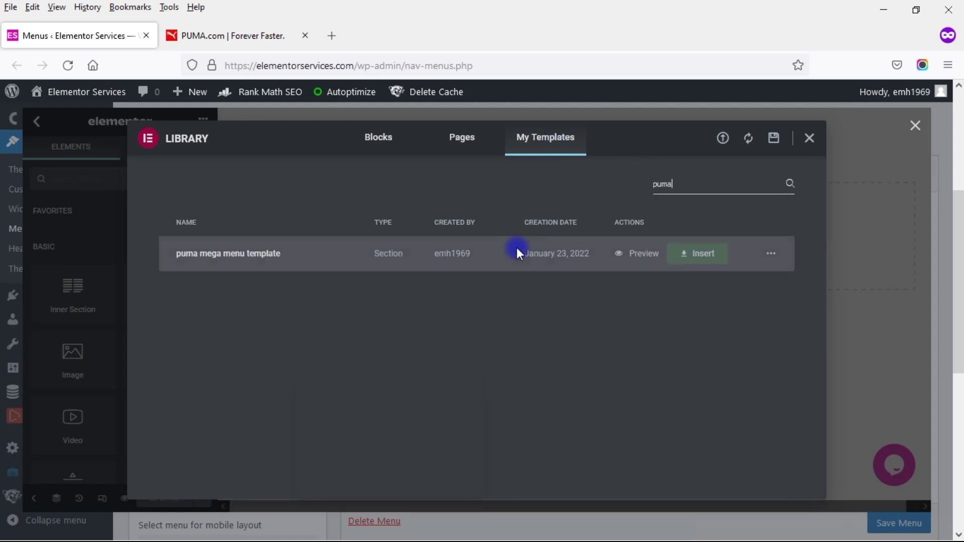
{"action": "left_click", "coordinate": [692, 259]}
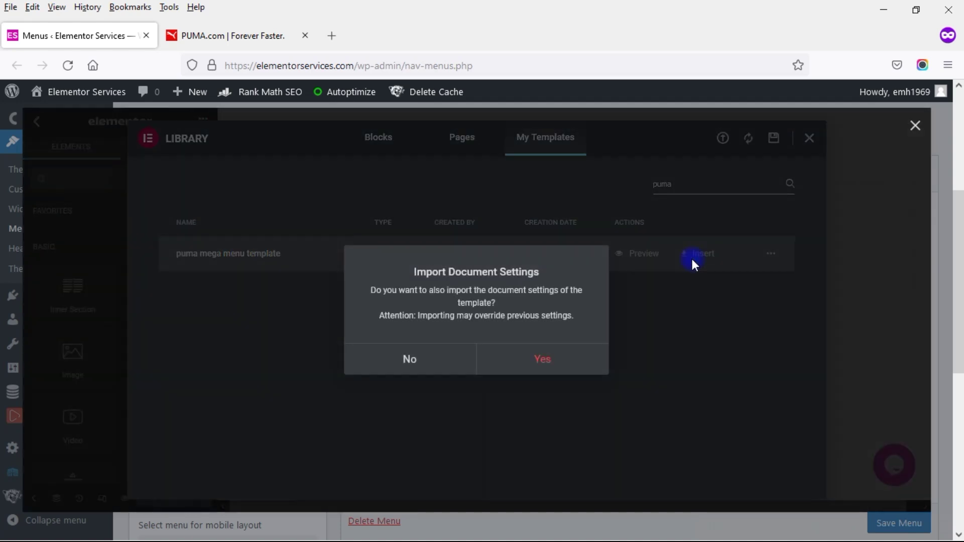
{"action": "left_click", "coordinate": [419, 361]}
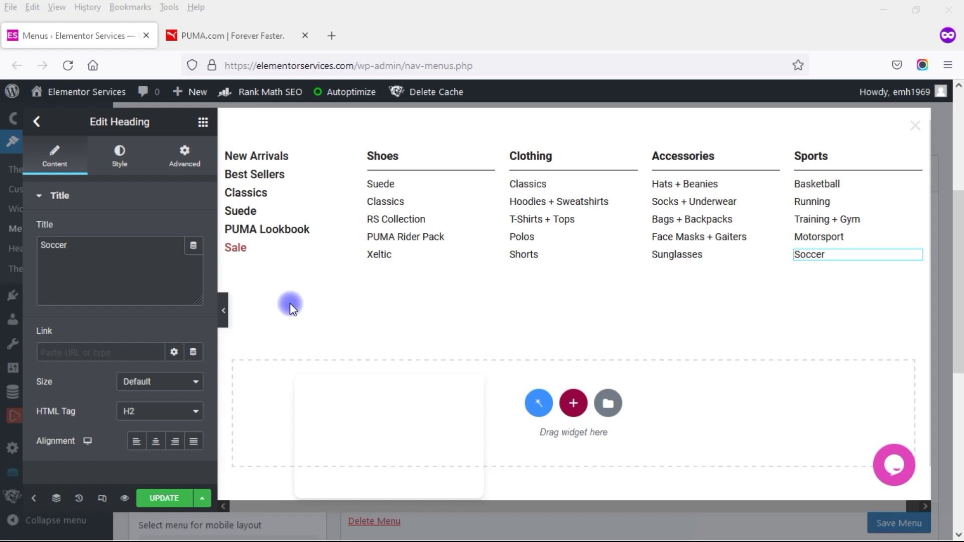
Step: Preview the Men mega menu at full width and compare it with the Men dropdown on PUMA.com
{"action": "left_click", "coordinate": [224, 313]}
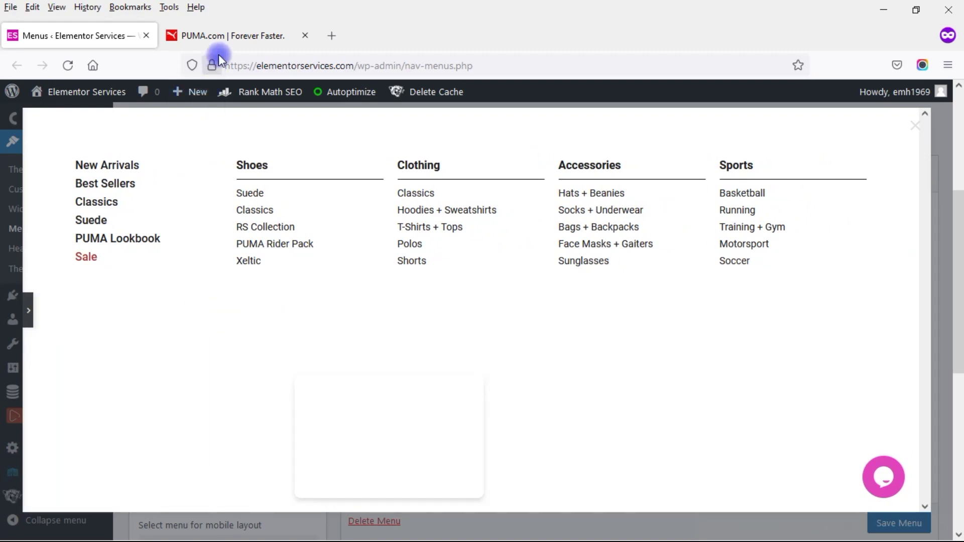
{"action": "left_click", "coordinate": [225, 36]}
{"action": "mouse_move", "coordinate": [280, 136]}
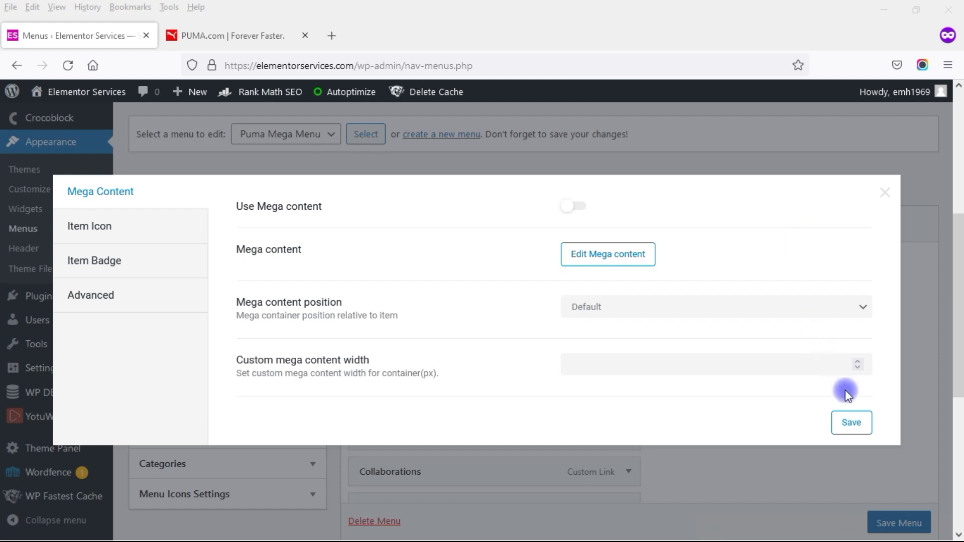
Step: Save the Men item's mega settings, and enable and save mega content for the Kids item and open it for editing
{"action": "left_click", "coordinate": [853, 422]}
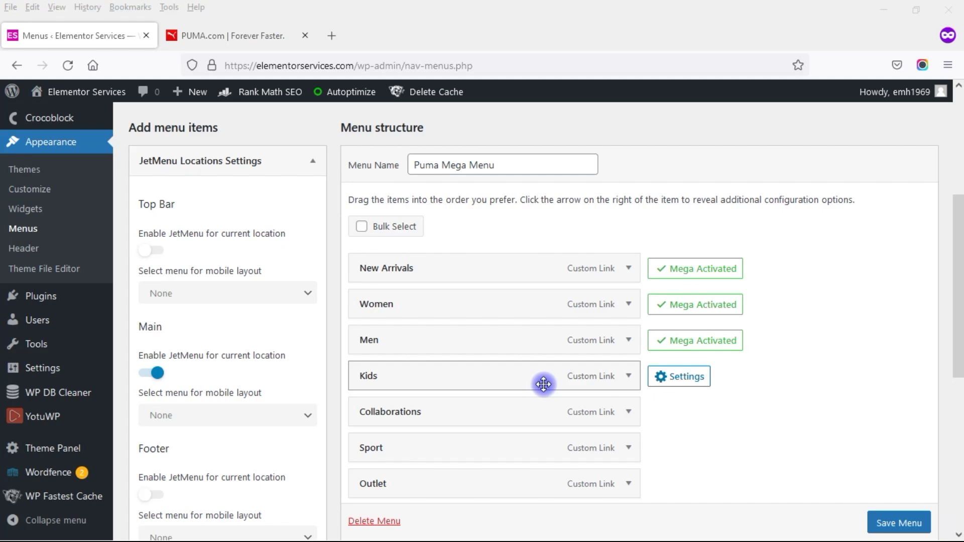
{"action": "left_click", "coordinate": [662, 376]}
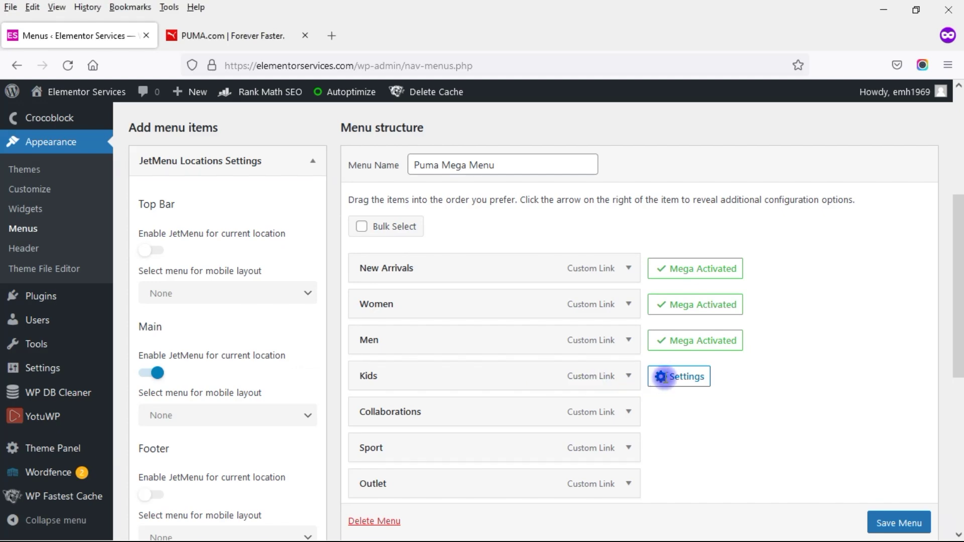
{"action": "left_click", "coordinate": [577, 207]}
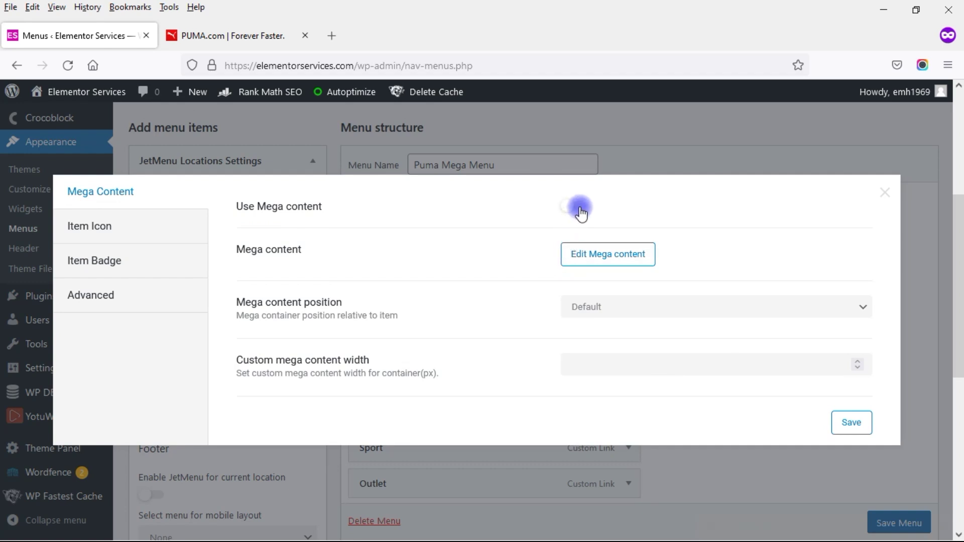
{"action": "left_click", "coordinate": [845, 424]}
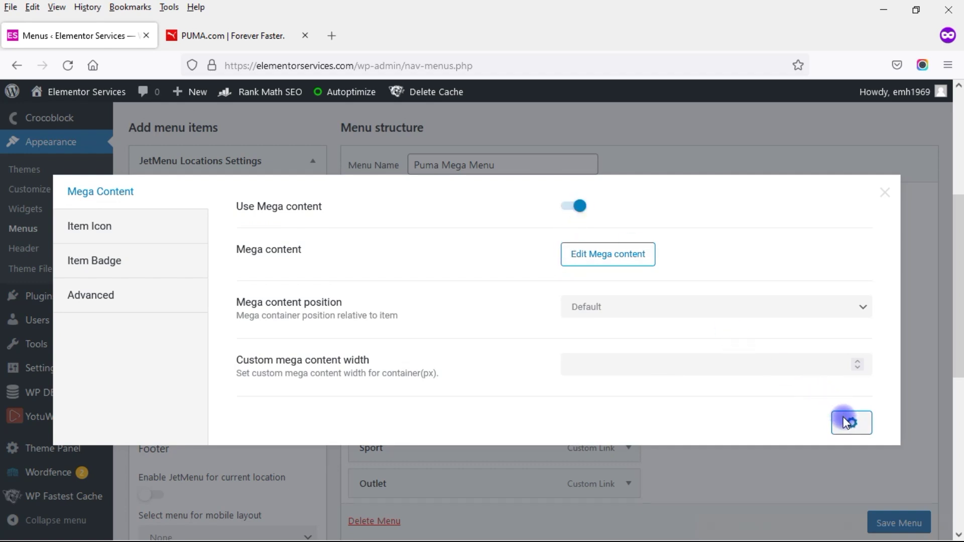
{"action": "left_click", "coordinate": [623, 261]}
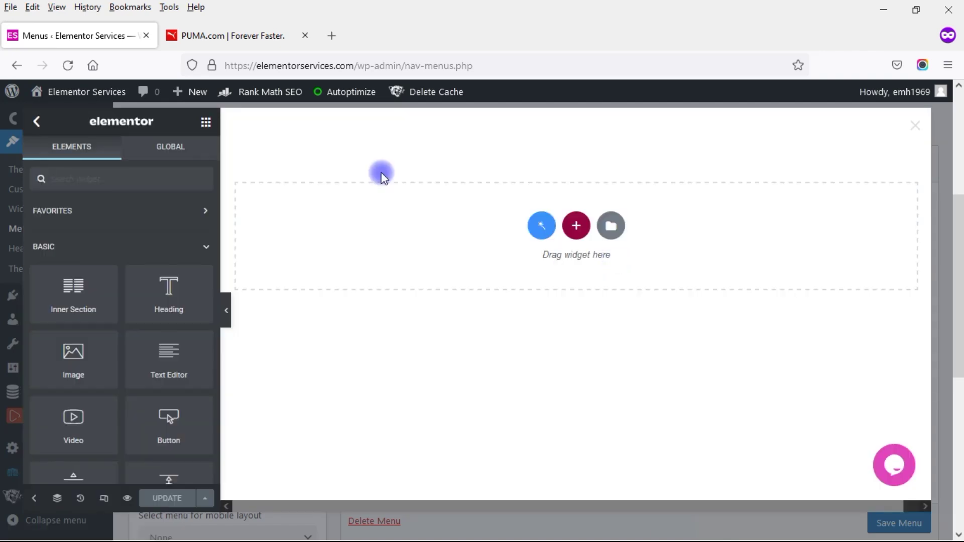
Step: Examine the column structure of the Kids dropdown on PUMA.com and compare it with the Men dropdown
{"action": "left_click", "coordinate": [243, 45]}
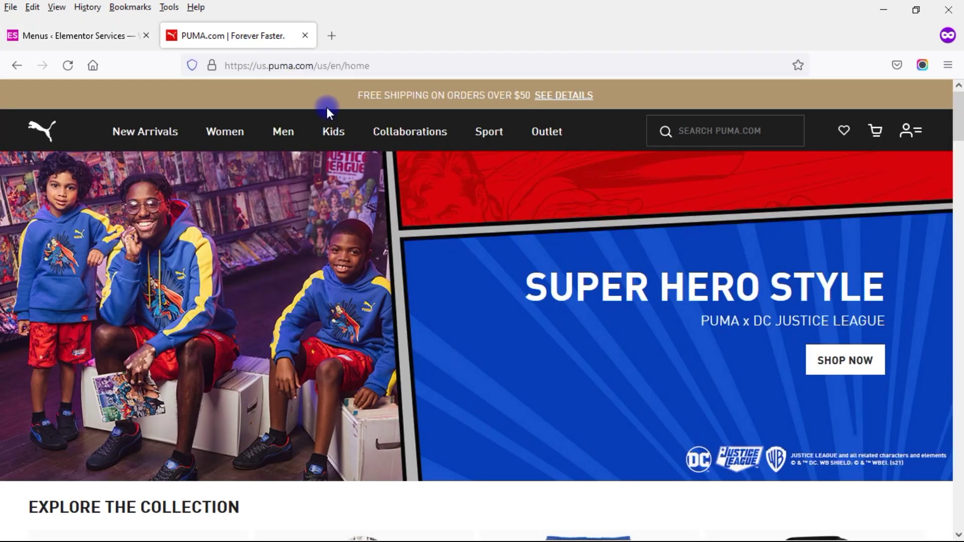
{"action": "mouse_move", "coordinate": [332, 133]}
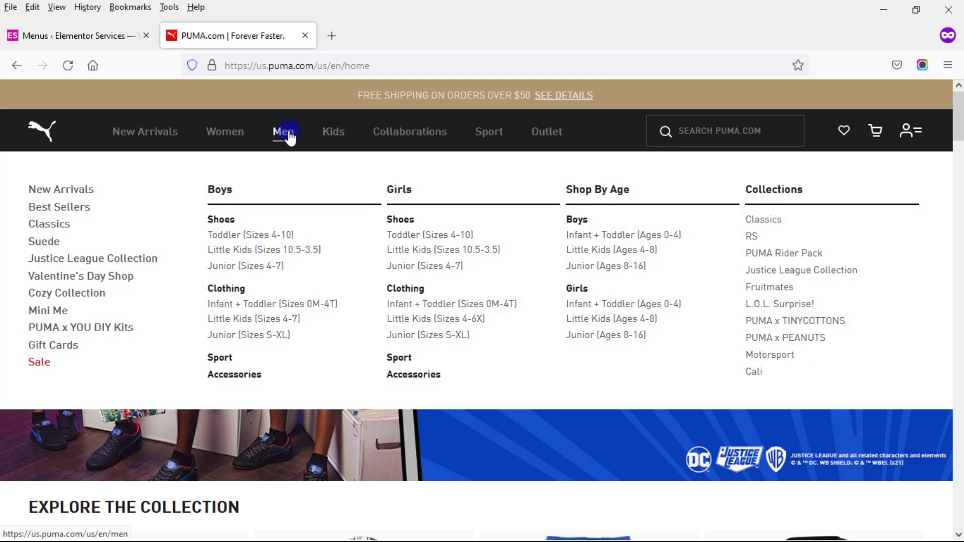
{"action": "mouse_move", "coordinate": [286, 135]}
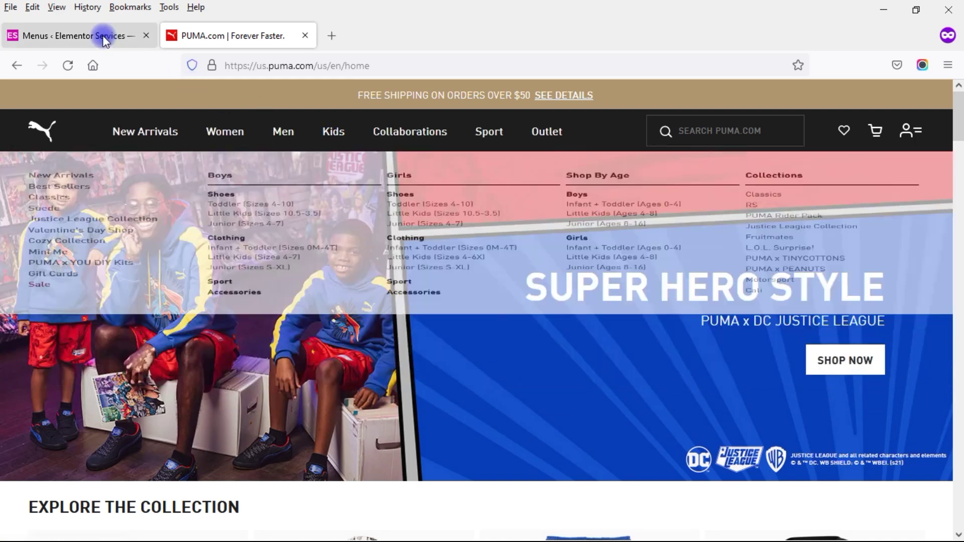
Step: Find "pum" among the saved templates and insert "puma mega menu template" into the Kids mega content without importing its document settings
{"action": "left_click", "coordinate": [102, 35]}
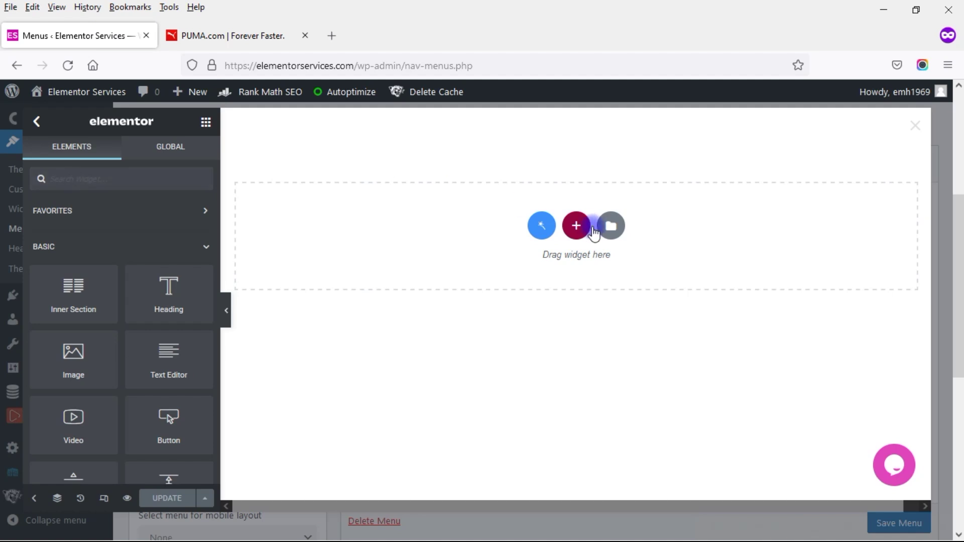
{"action": "left_click", "coordinate": [620, 229]}
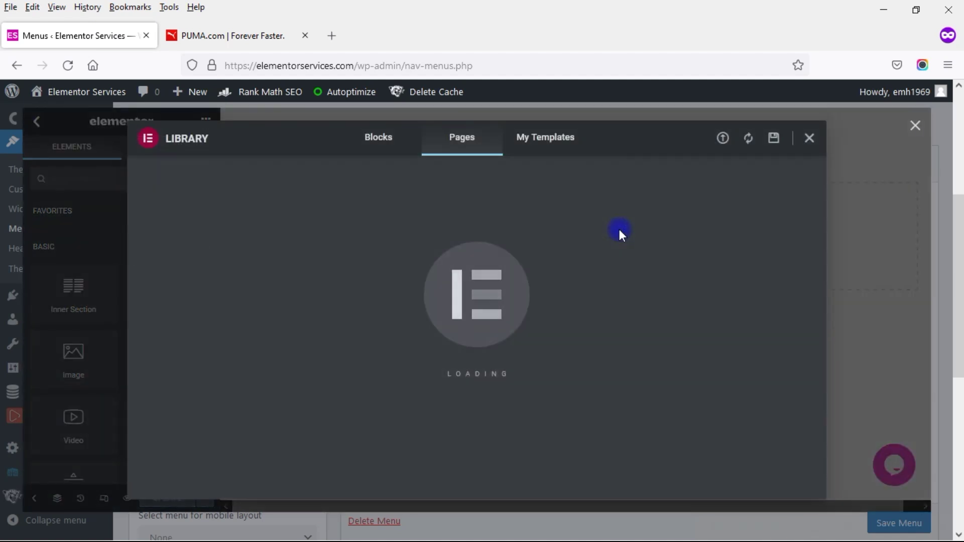
{"action": "left_click", "coordinate": [575, 143]}
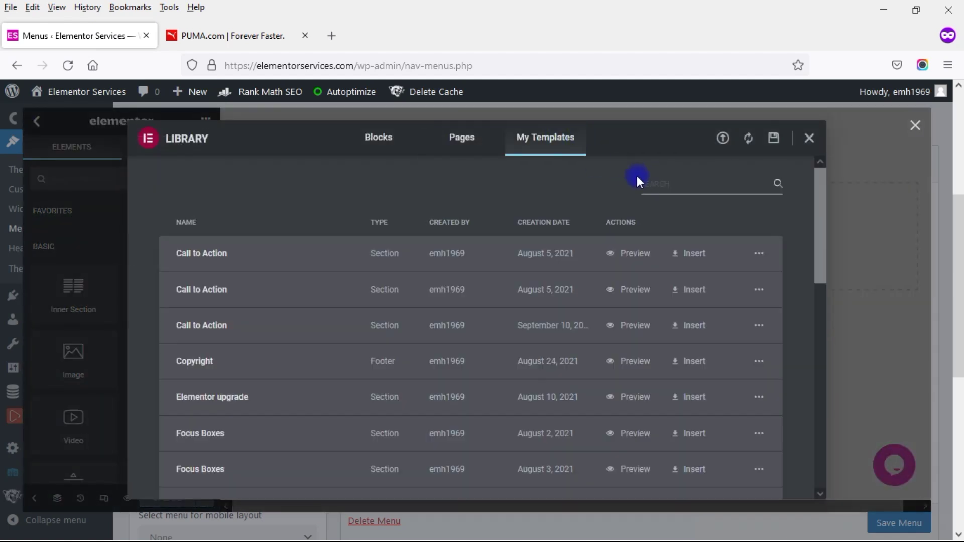
{"action": "left_click", "coordinate": [669, 187]}
{"action": "type", "text": "pum"}
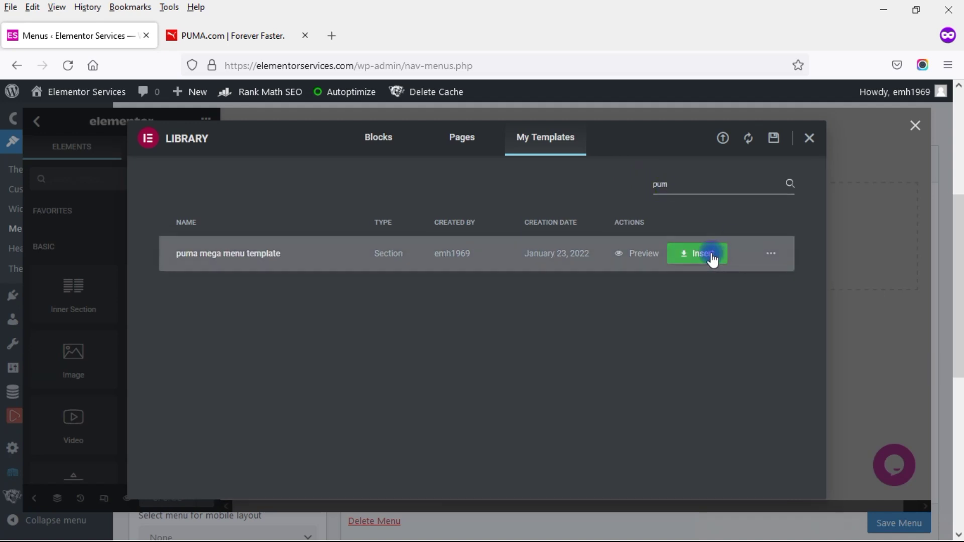
{"action": "left_click", "coordinate": [712, 255]}
{"action": "left_click", "coordinate": [439, 359]}
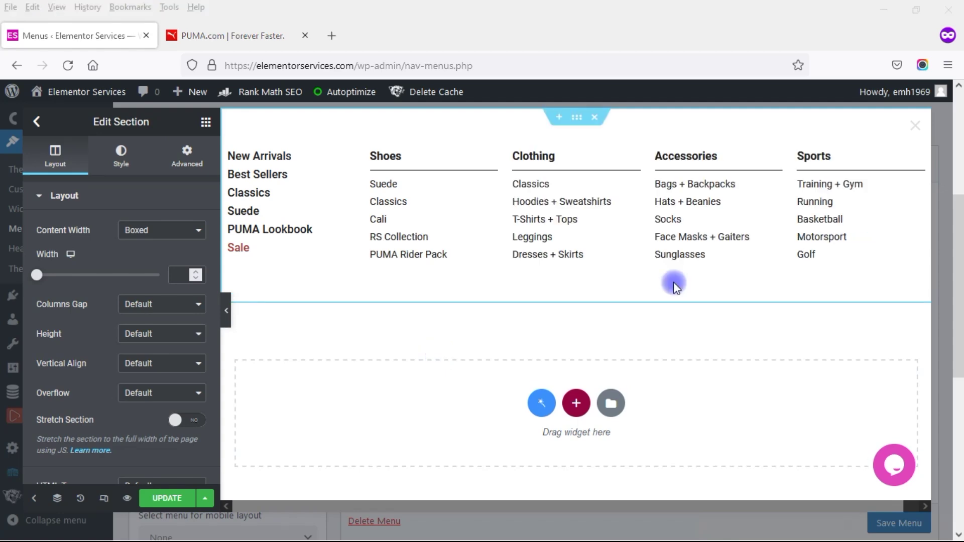
Step: Delete the Cali, RS Collection and PUMA Rider Pack headings from the Shoes column, keeping Suede and Classics
{"action": "left_click", "coordinate": [239, 40]}
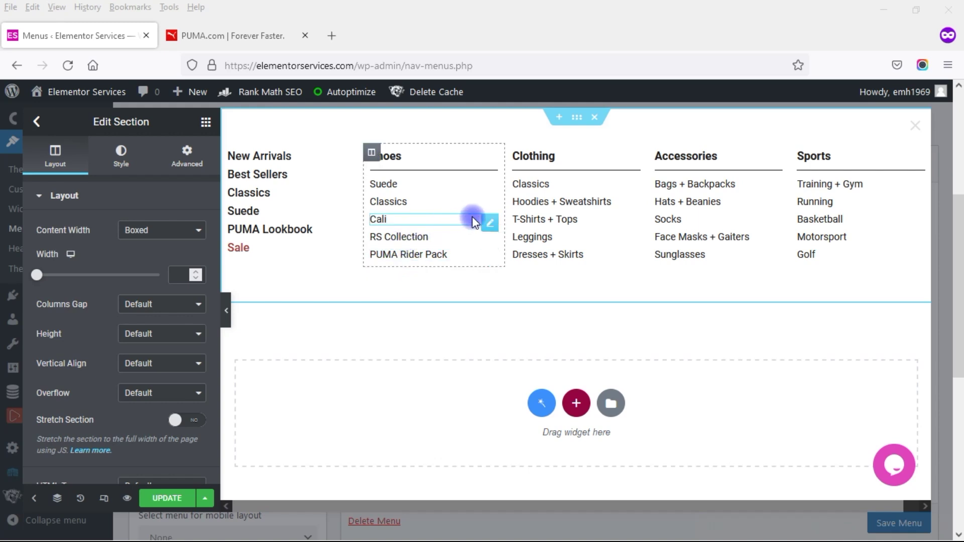
{"action": "right_click", "coordinate": [488, 224]}
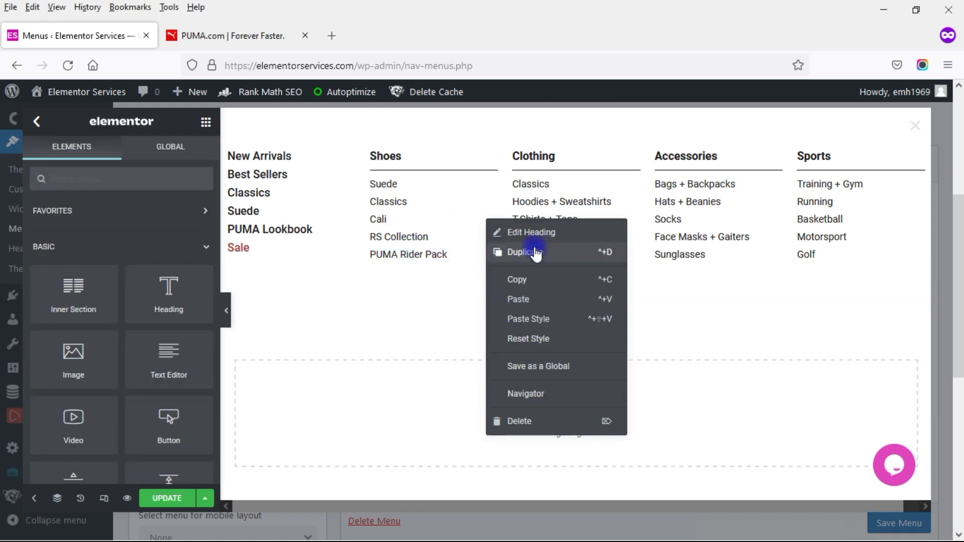
{"action": "left_click", "coordinate": [518, 420]}
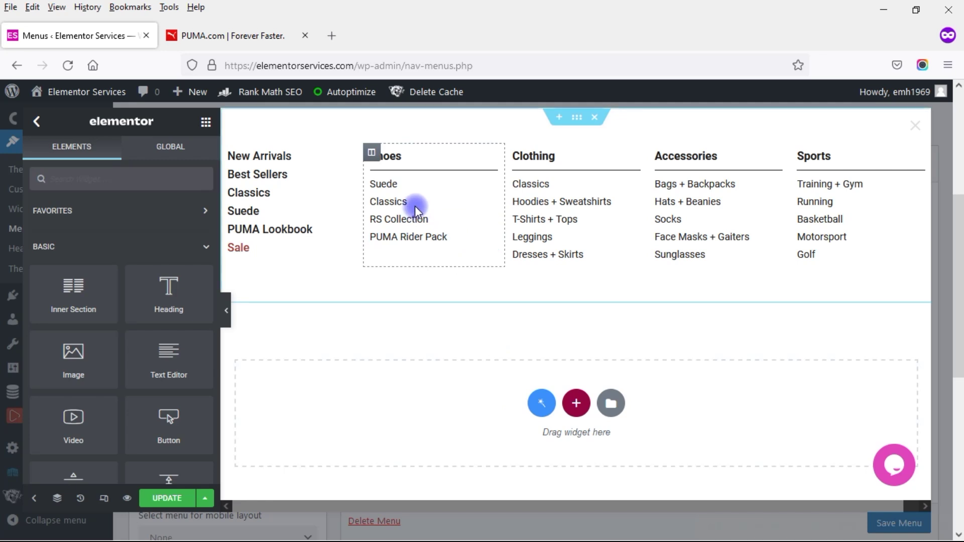
{"action": "double_click", "coordinate": [383, 184]}
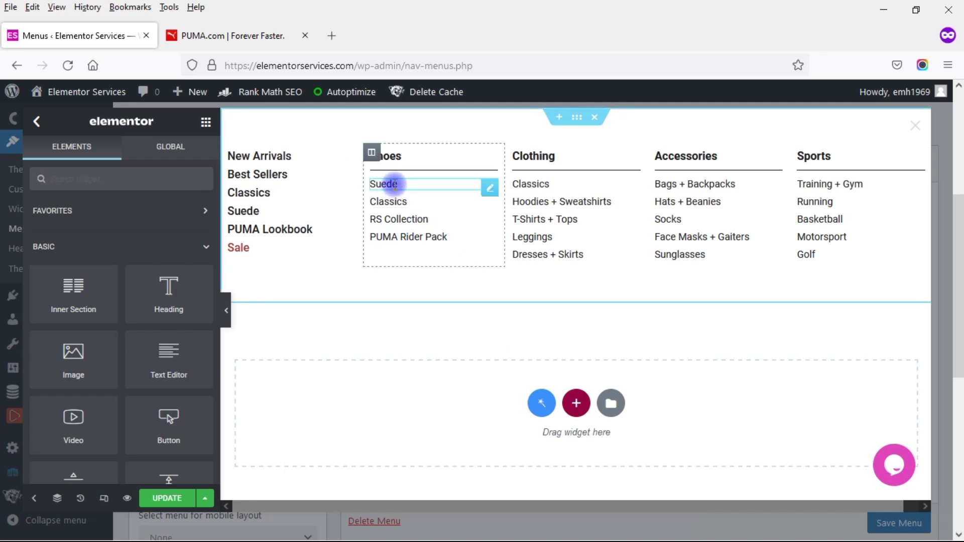
{"action": "left_click", "coordinate": [392, 202]}
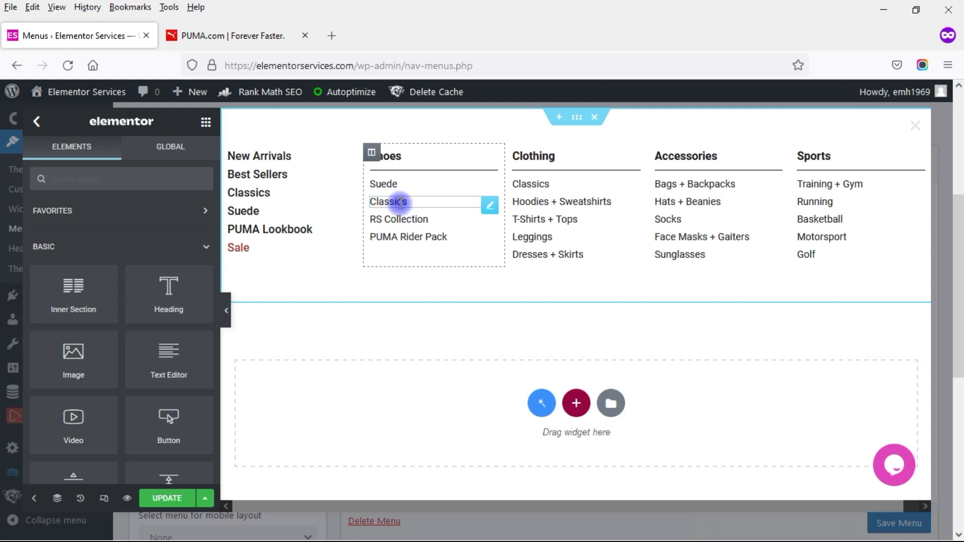
{"action": "right_click", "coordinate": [489, 220]}
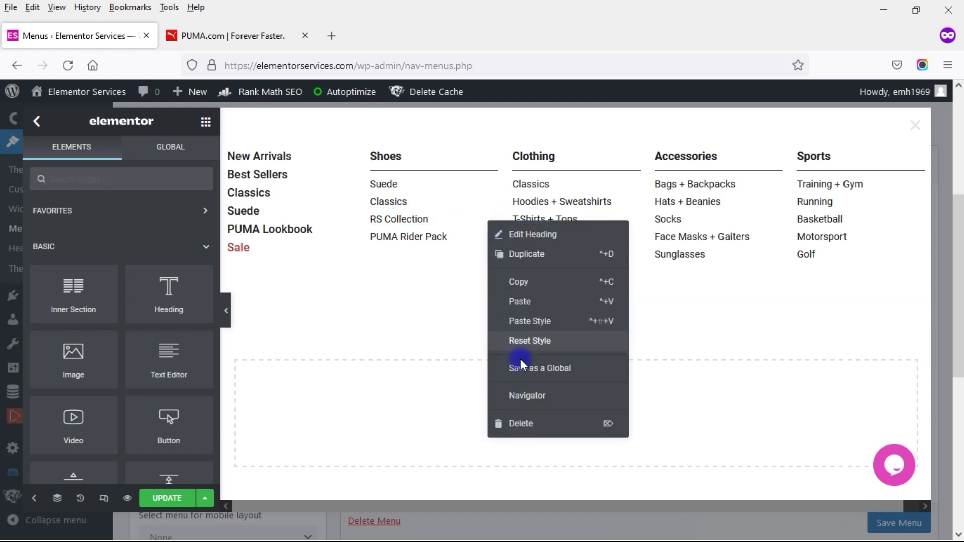
{"action": "left_click", "coordinate": [521, 422]}
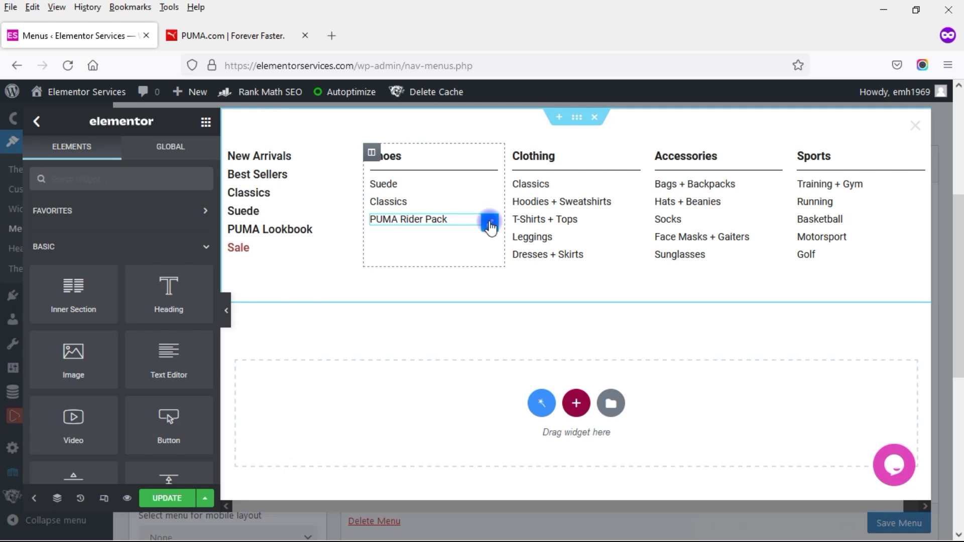
{"action": "right_click", "coordinate": [489, 222]}
{"action": "left_click", "coordinate": [521, 422]}
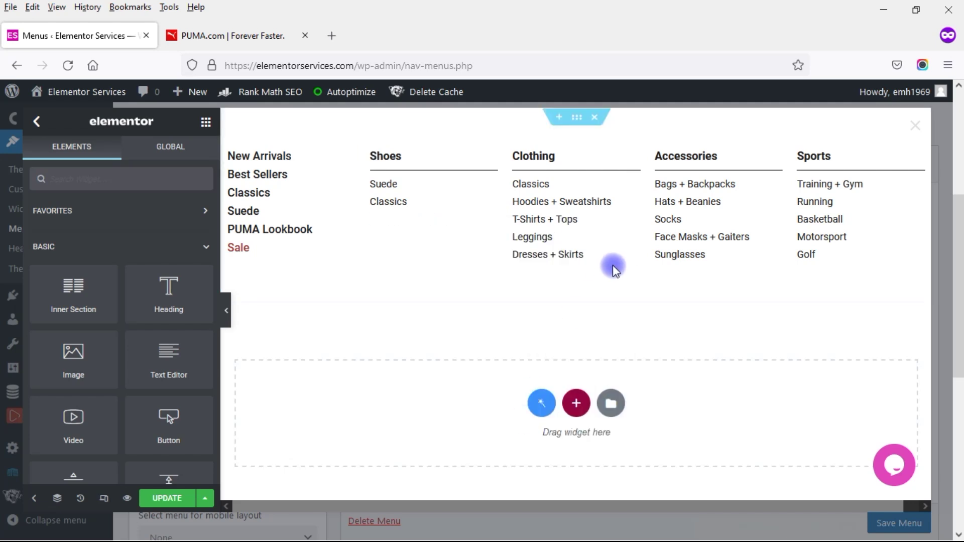
Step: Delete all five link headings under the Clothing column title, from Classics to Dresses + Skirts
{"action": "right_click", "coordinate": [625, 202]}
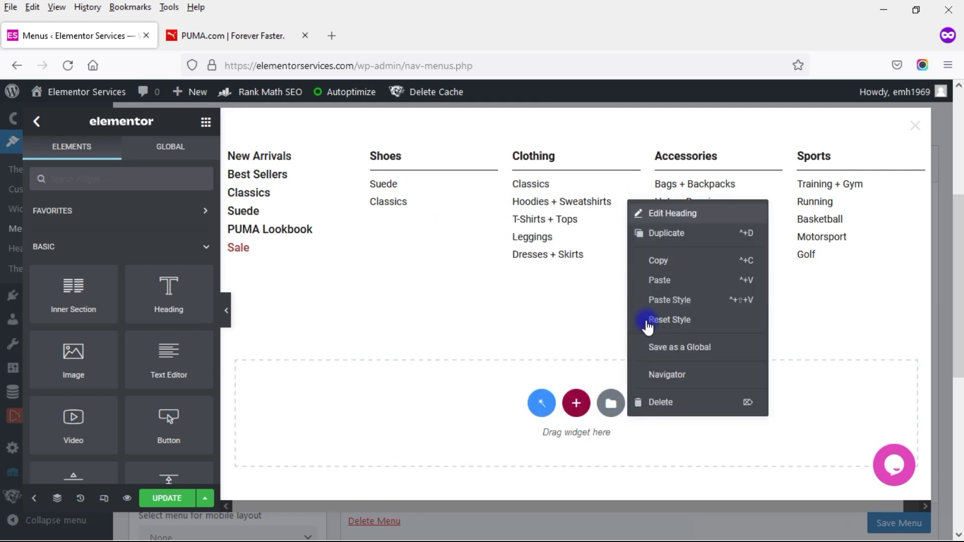
{"action": "left_click", "coordinate": [651, 400]}
{"action": "right_click", "coordinate": [632, 205]}
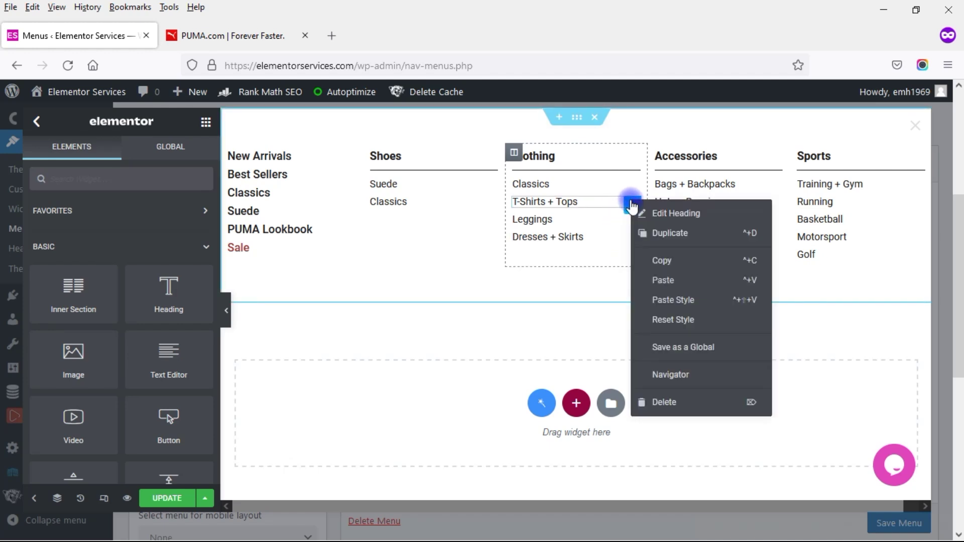
{"action": "left_click", "coordinate": [664, 402]}
{"action": "right_click", "coordinate": [631, 202]}
{"action": "left_click", "coordinate": [666, 401]}
{"action": "right_click", "coordinate": [625, 202]}
{"action": "left_click", "coordinate": [665, 402]}
{"action": "right_click", "coordinate": [630, 185]}
{"action": "left_click", "coordinate": [691, 386]}
Step: Delete all five link headings under the Accessories column title, from Bags + Backpacks to Sunglasses
{"action": "right_click", "coordinate": [774, 188]}
{"action": "left_click", "coordinate": [805, 385]}
{"action": "right_click", "coordinate": [772, 187]}
{"action": "left_click", "coordinate": [803, 386]}
{"action": "right_click", "coordinate": [771, 189]}
{"action": "left_click", "coordinate": [804, 387]}
{"action": "right_click", "coordinate": [776, 187]}
{"action": "left_click", "coordinate": [805, 387]}
{"action": "right_click", "coordinate": [776, 189]}
{"action": "left_click", "coordinate": [797, 385]}
{"action": "left_click", "coordinate": [436, 236]}
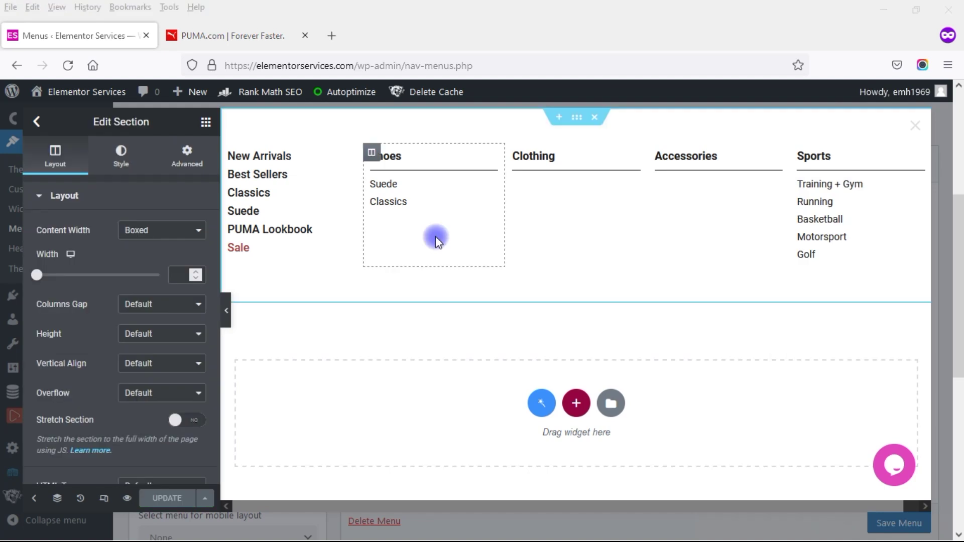
Step: Set the typography weight of the Suede heading in the Shoes column to 700
{"action": "left_click", "coordinate": [479, 186]}
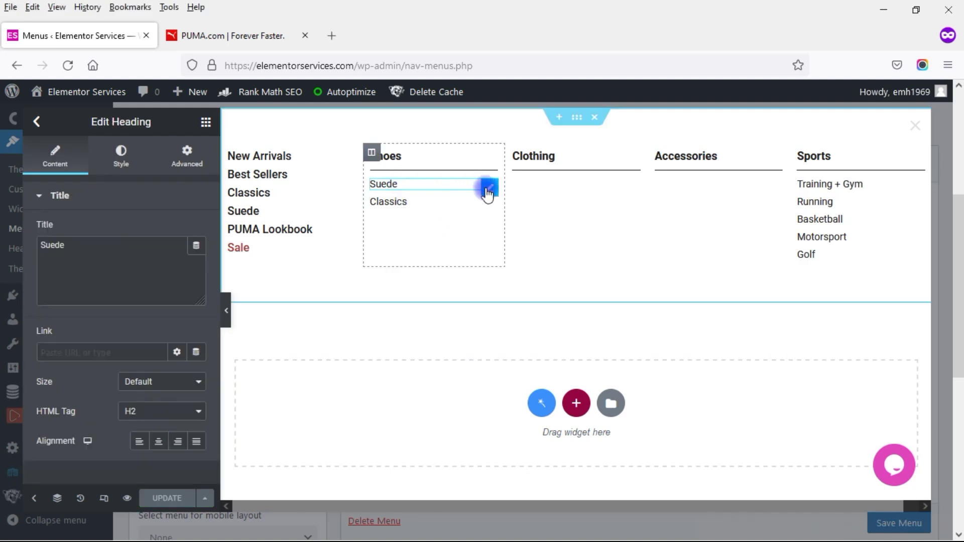
{"action": "left_click", "coordinate": [119, 174]}
{"action": "left_click", "coordinate": [197, 261]}
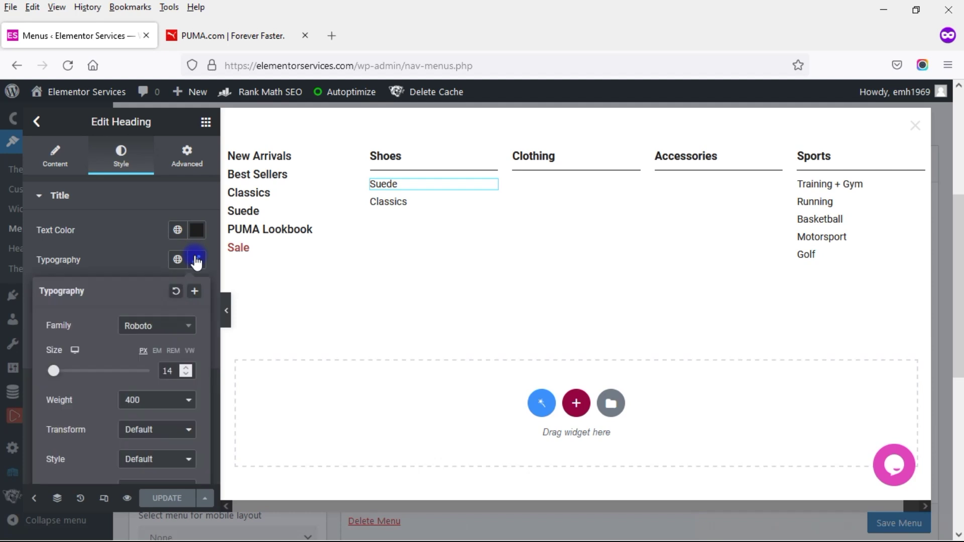
{"action": "left_click", "coordinate": [158, 401]}
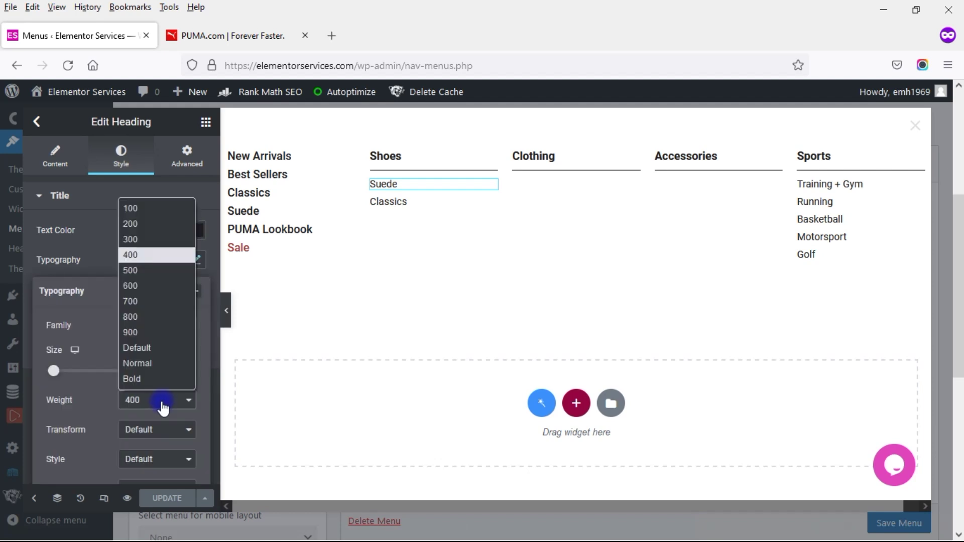
{"action": "left_click", "coordinate": [148, 302]}
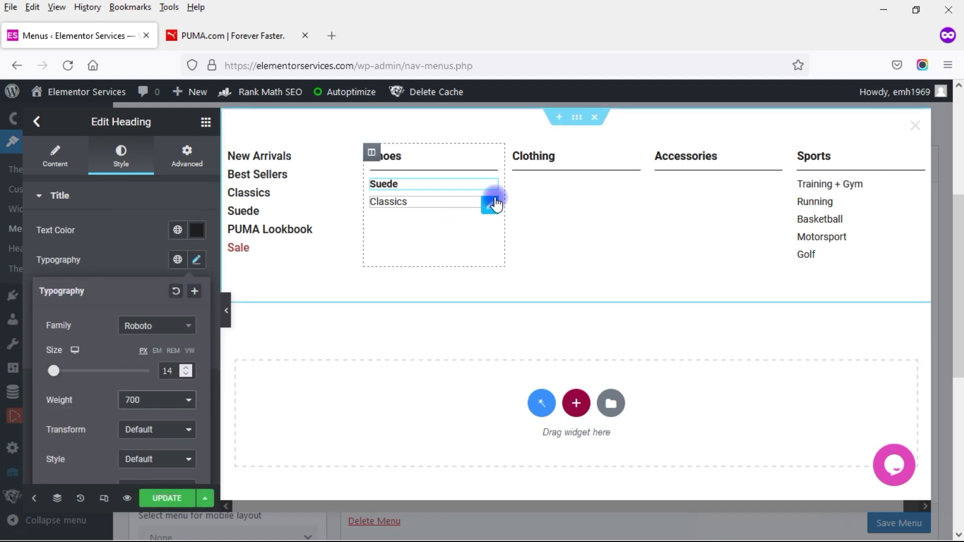
Step: Remove the custom CSS hover color rule from the Classics heading in the Shoes column
{"action": "left_click", "coordinate": [492, 205]}
{"action": "left_click", "coordinate": [187, 152]}
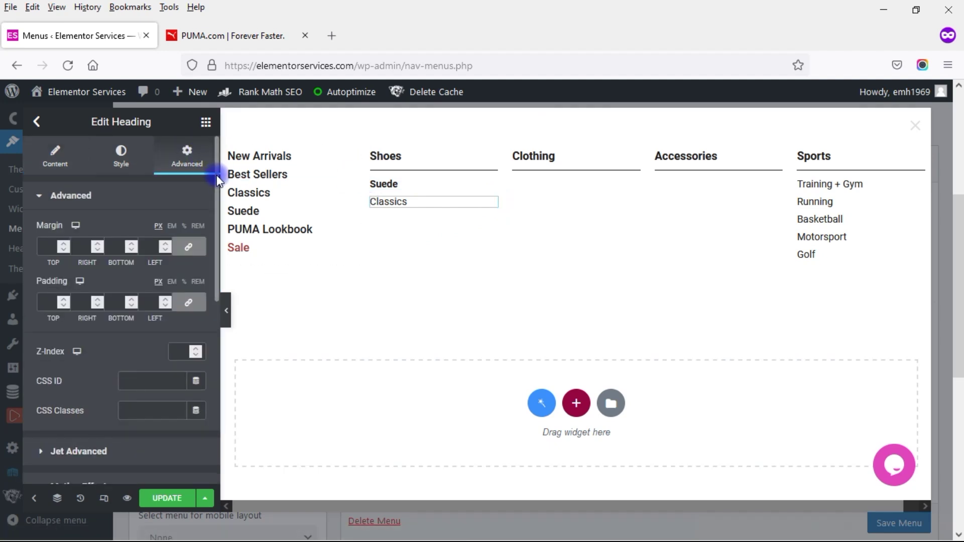
{"action": "left_click_drag", "start_coordinate": [216, 175], "coordinate": [210, 397]}
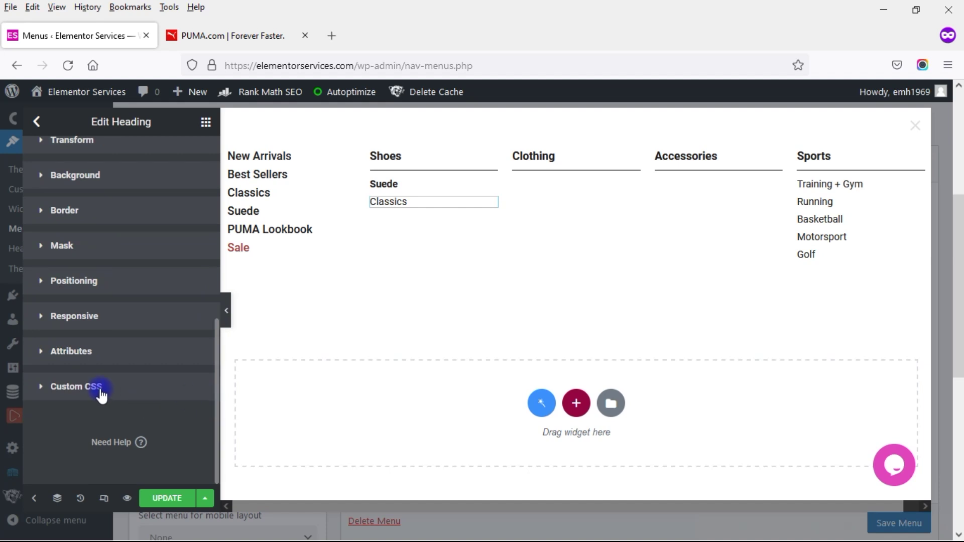
{"action": "scroll", "coordinate": [99, 390], "scroll_direction": "up", "scroll_amount": 5}
{"action": "left_click_drag", "start_coordinate": [216, 290], "coordinate": [212, 432]}
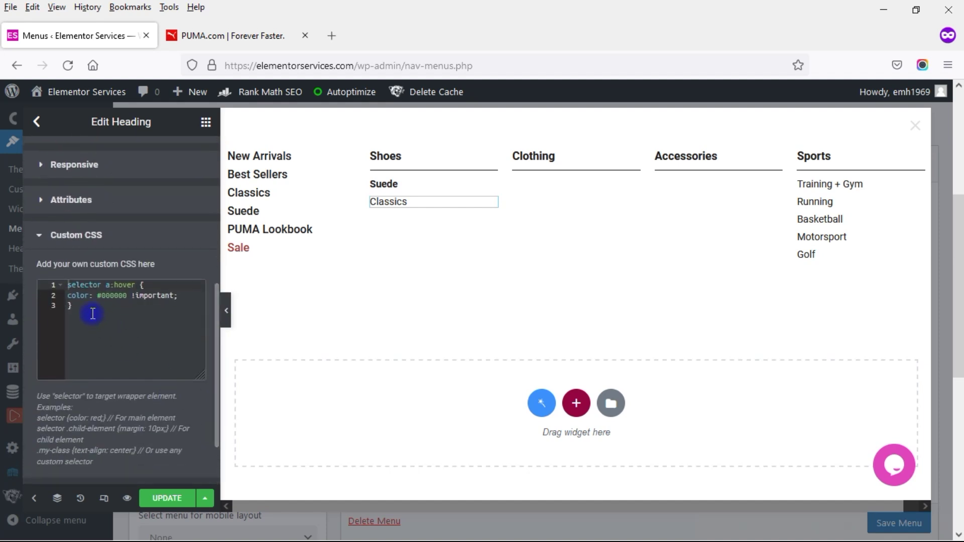
{"action": "left_click_drag", "start_coordinate": [92, 314], "coordinate": [61, 287]}
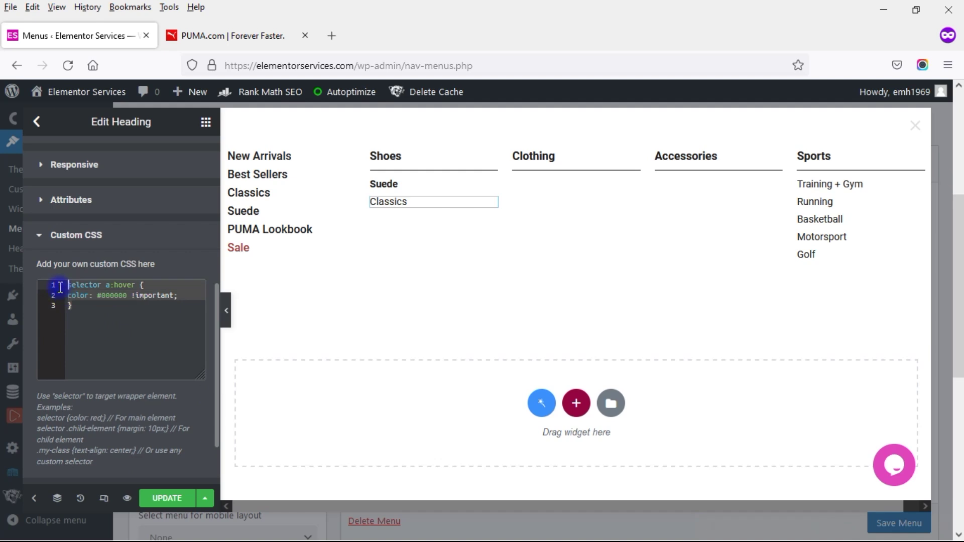
{"action": "left_click", "coordinate": [77, 306]}
{"action": "key", "text": "BackSpace"}
{"action": "key", "text": "BackSpace"}
{"action": "key", "text": "BackSpace"}
{"action": "key", "text": "BackSpace"}
{"action": "key", "text": "BackSpace"}
{"action": "key", "text": "BackSpace"}
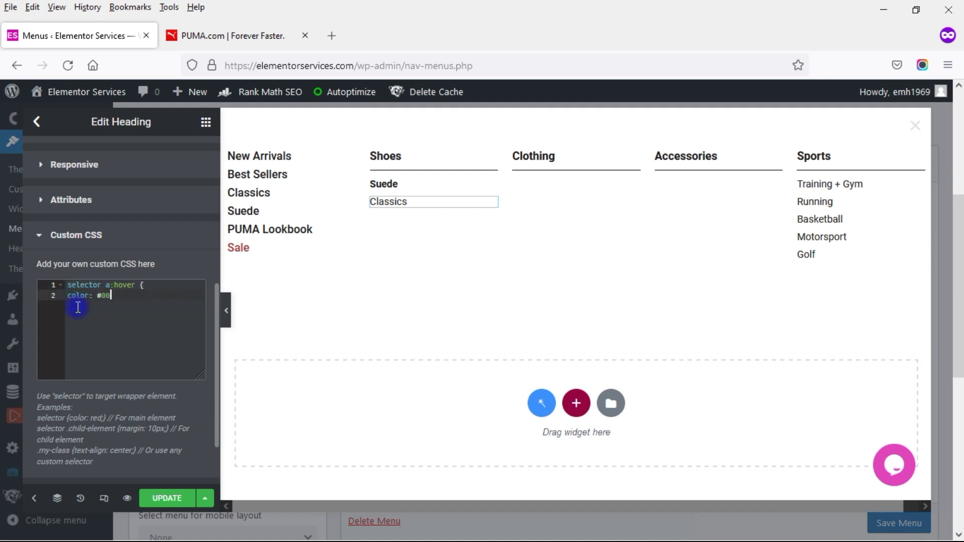
{"action": "key", "text": "BackSpace"}
{"action": "key", "text": "BackSpace"}
{"action": "key", "text": "BackSpace"}
{"action": "key", "text": "BackSpace"}
{"action": "key", "text": "BackSpace"}
{"action": "key", "text": "BackSpace"}
{"action": "key", "text": "BackSpace"}
{"action": "key", "text": "BackSpace"}
{"action": "key", "text": "BackSpace"}
{"action": "key", "text": "BackSpace"}
{"action": "key", "text": "BackSpace"}
{"action": "key", "text": "BackSpace"}
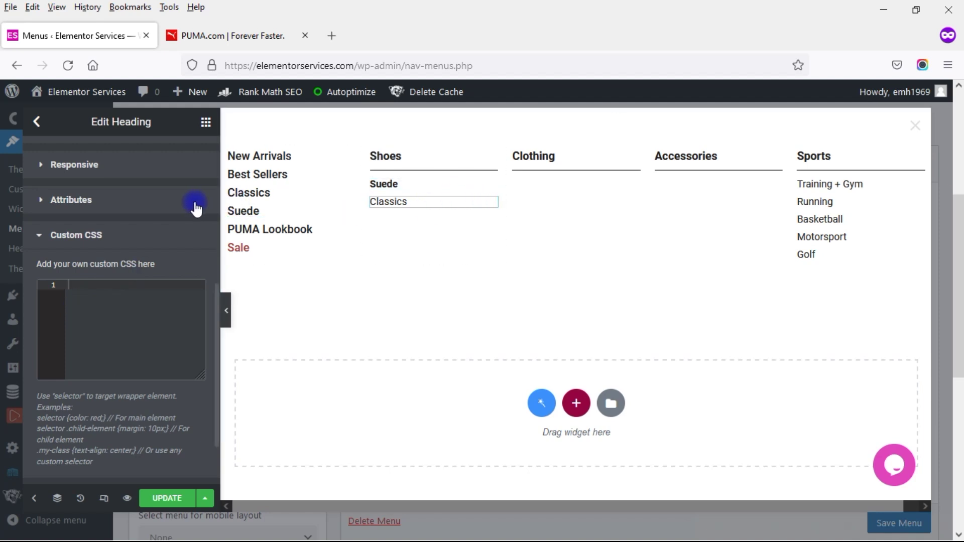
Step: Set the text color of the Classics heading in the Shoes column to 545454
{"action": "left_click_drag", "start_coordinate": [216, 291], "coordinate": [214, 151]}
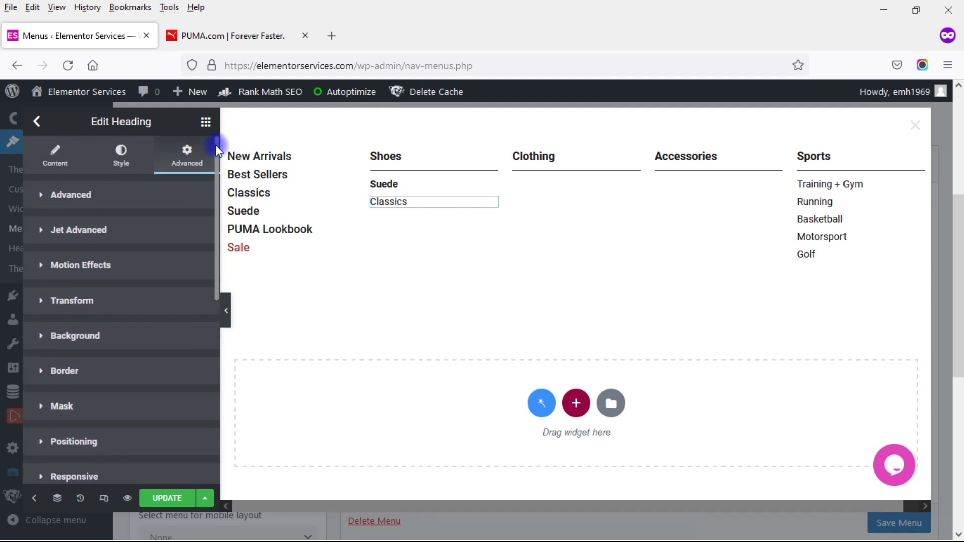
{"action": "left_click", "coordinate": [121, 156]}
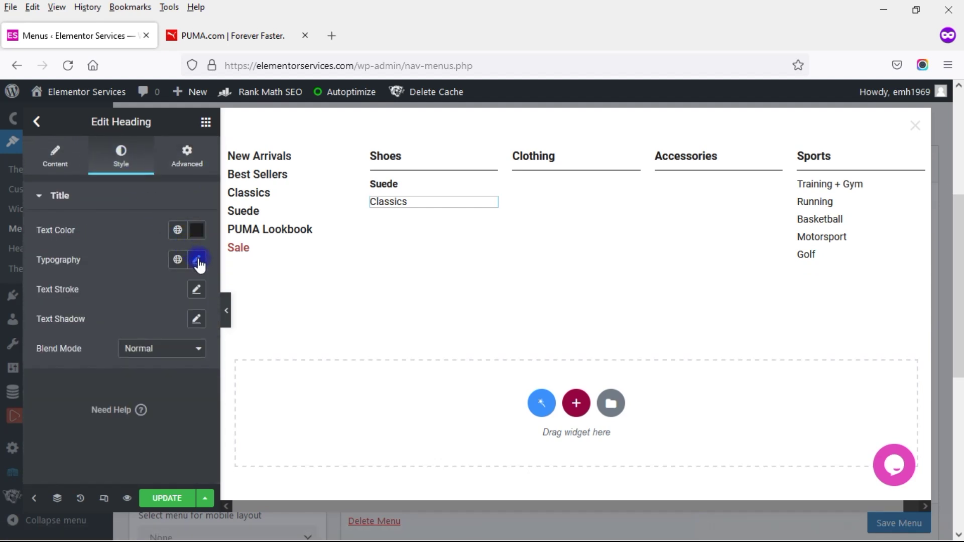
{"action": "left_click", "coordinate": [197, 230]}
{"action": "type", "text": "545454"}
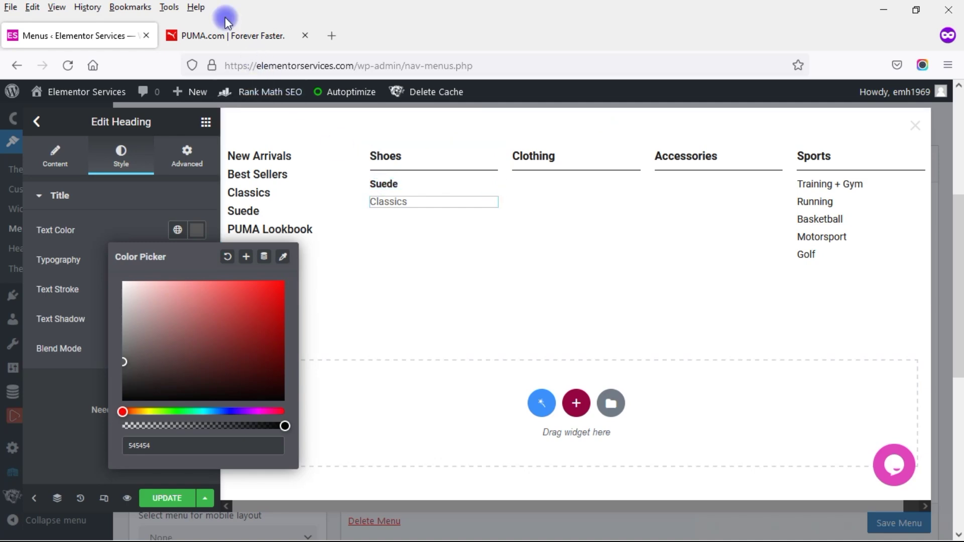
Step: Preview the Kids mega menu at full width and compare it with the Kids dropdown on PUMA.com
{"action": "left_click", "coordinate": [236, 38]}
{"action": "mouse_move", "coordinate": [325, 127]}
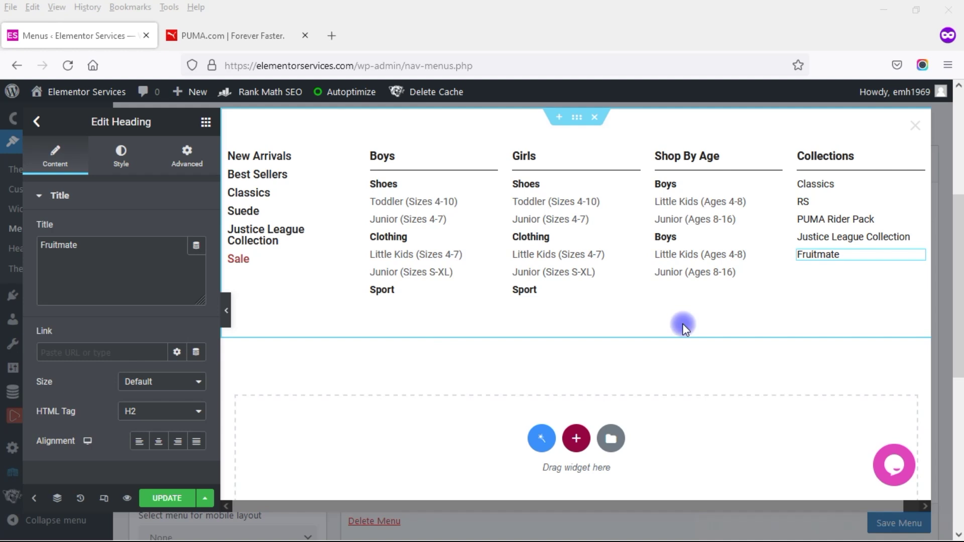
{"action": "left_click", "coordinate": [226, 311]}
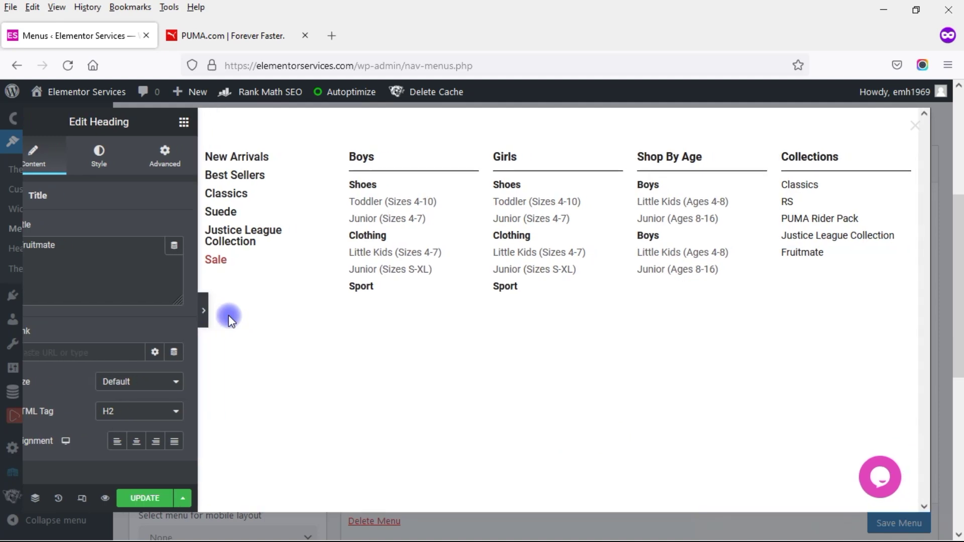
{"action": "left_click", "coordinate": [198, 31]}
{"action": "mouse_move", "coordinate": [329, 132]}
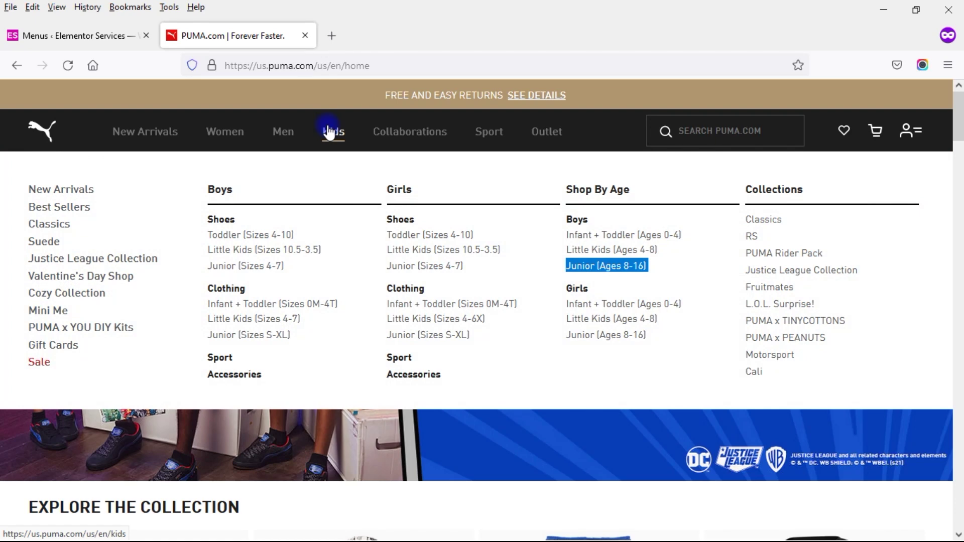
{"action": "left_click", "coordinate": [111, 39]}
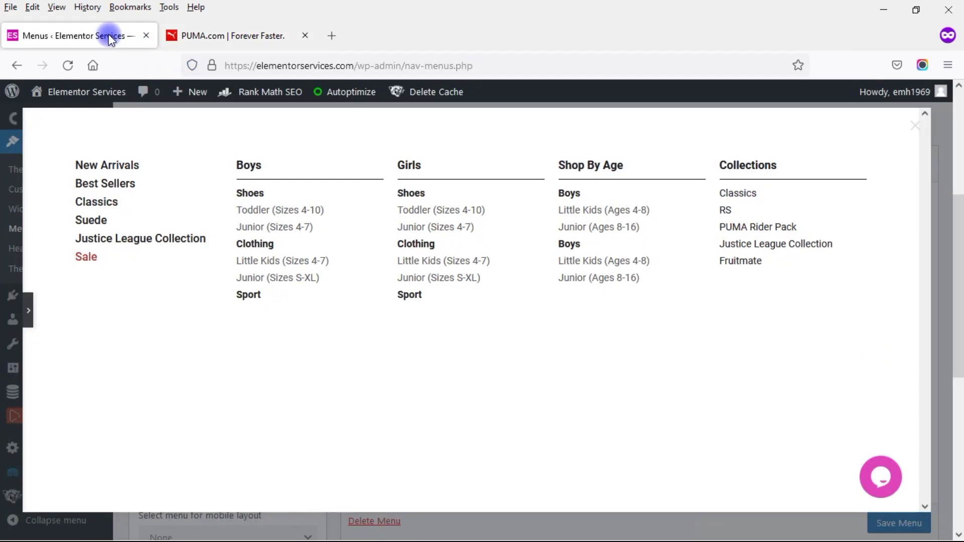
Step: Examine the Outlet item in the PUMA.com navigation for its dropdown
{"action": "left_click", "coordinate": [214, 38]}
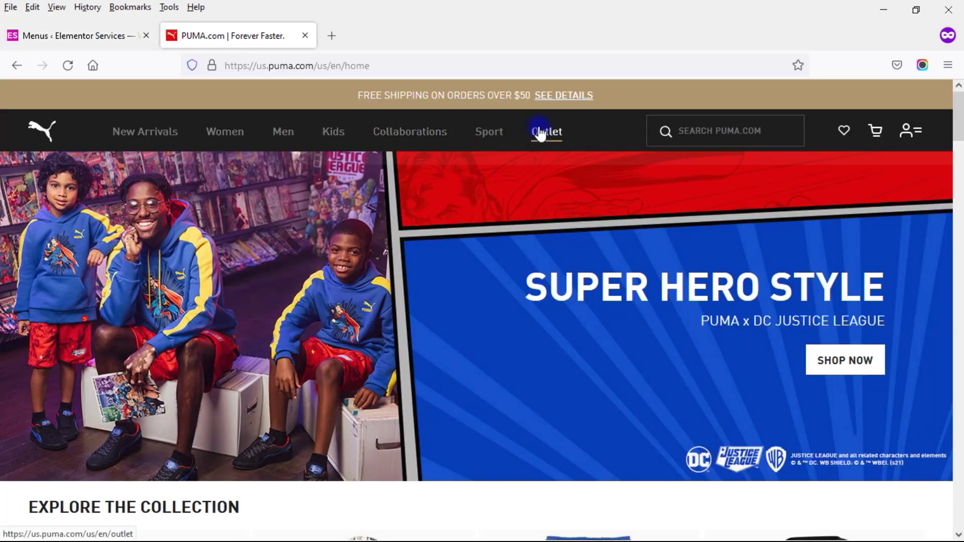
{"action": "mouse_move", "coordinate": [543, 133]}
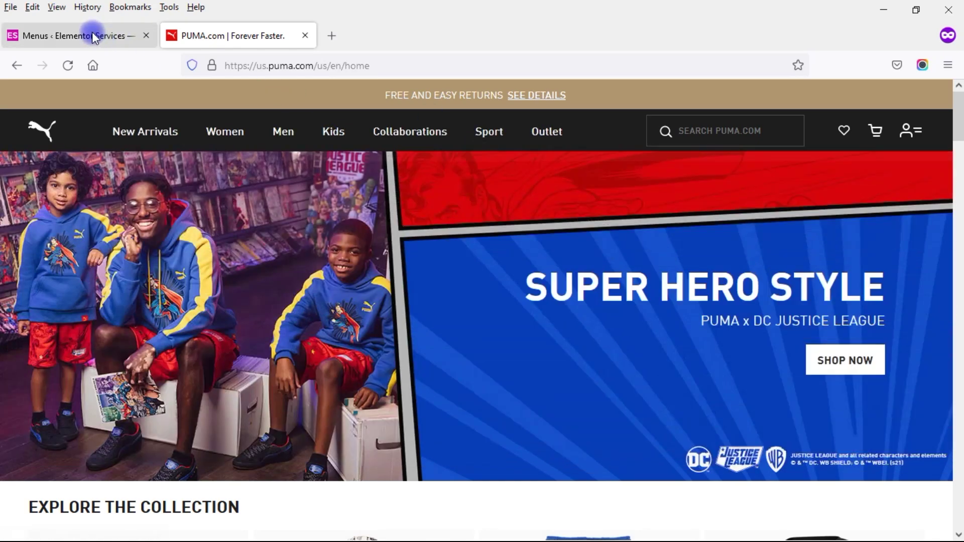
Step: Save the Kids mega menu section back in the WordPress editor as a library template named "puma mega menu2"
{"action": "left_click", "coordinate": [91, 34]}
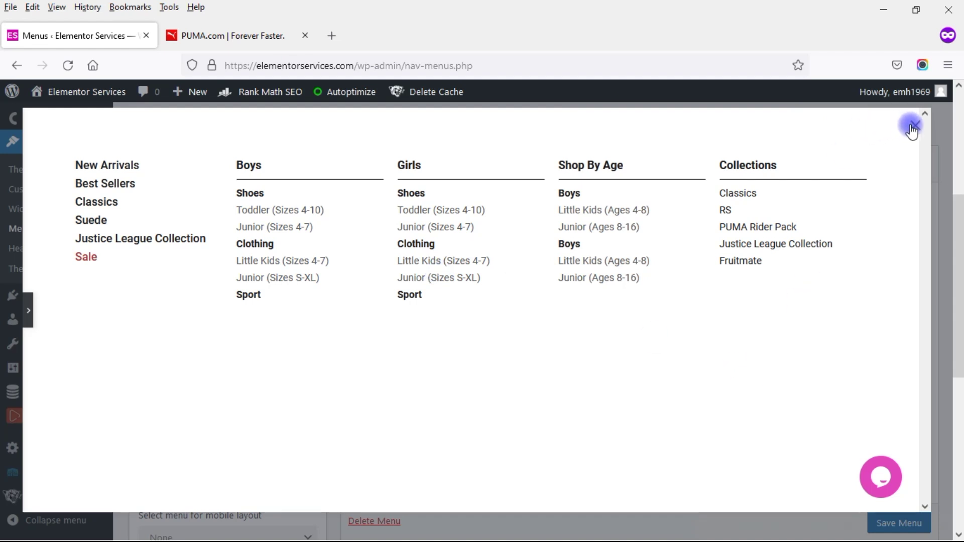
{"action": "left_click", "coordinate": [33, 318]}
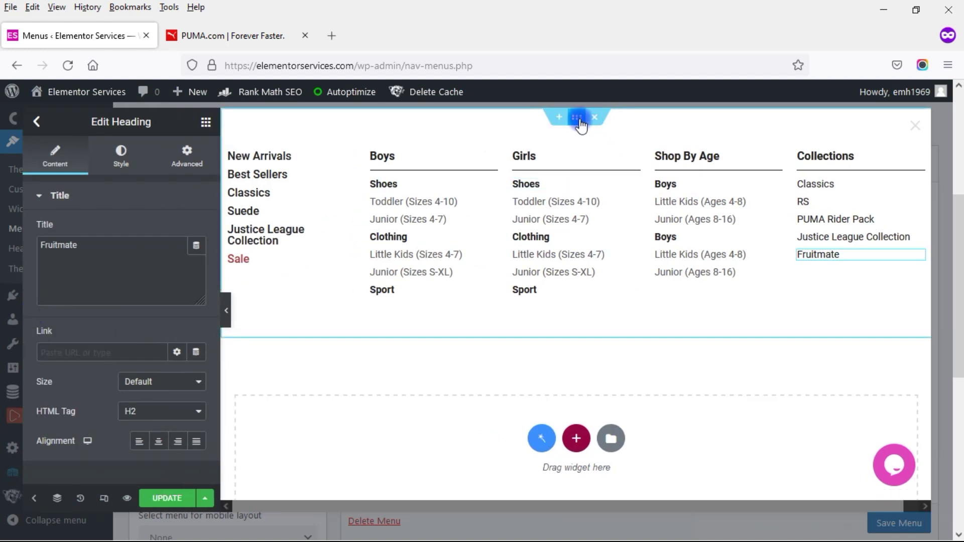
{"action": "right_click", "coordinate": [578, 122]}
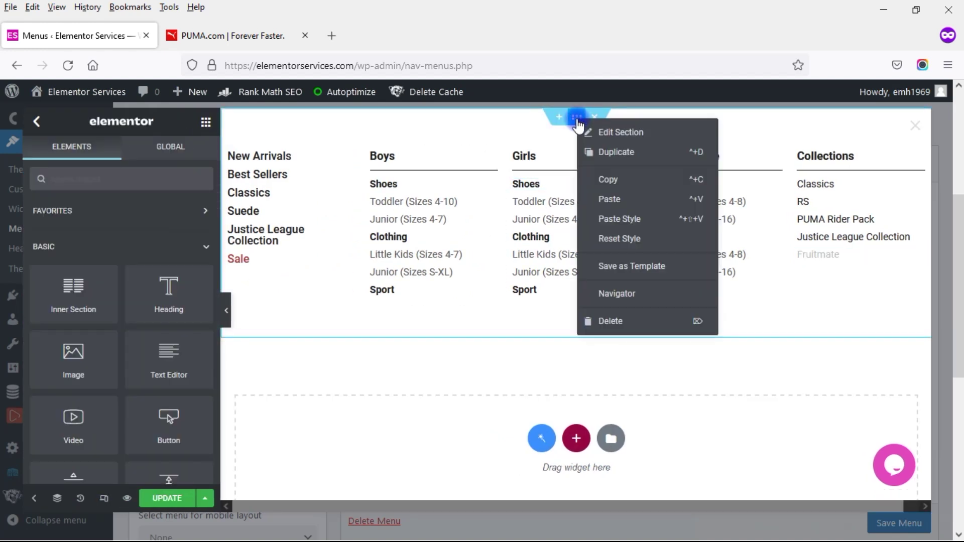
{"action": "left_click", "coordinate": [630, 267]}
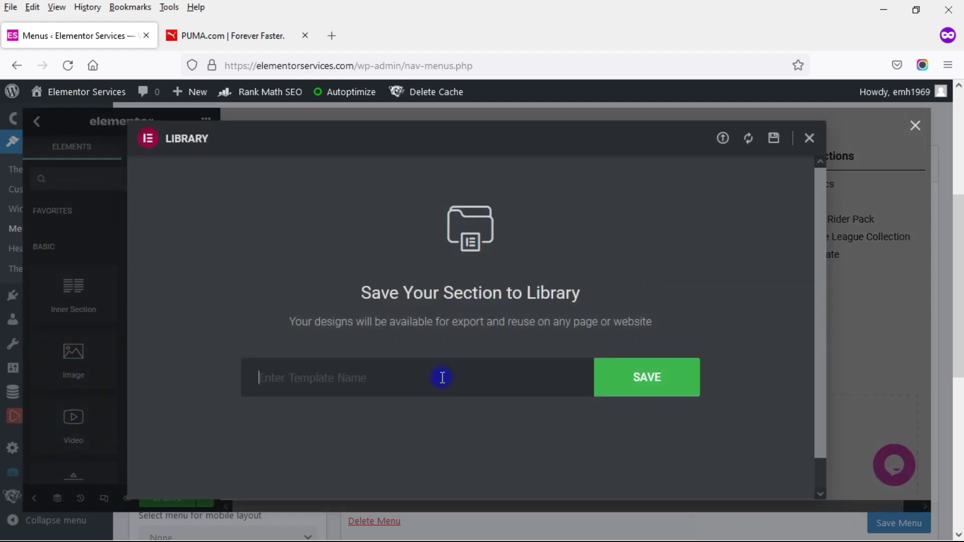
{"action": "type", "text": "puma mega menu2"}
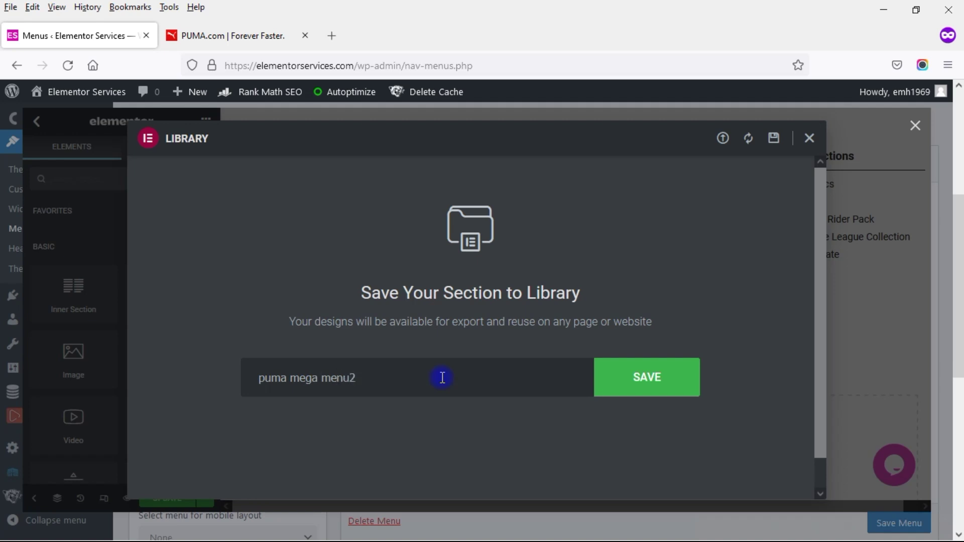
{"action": "left_click", "coordinate": [637, 388]}
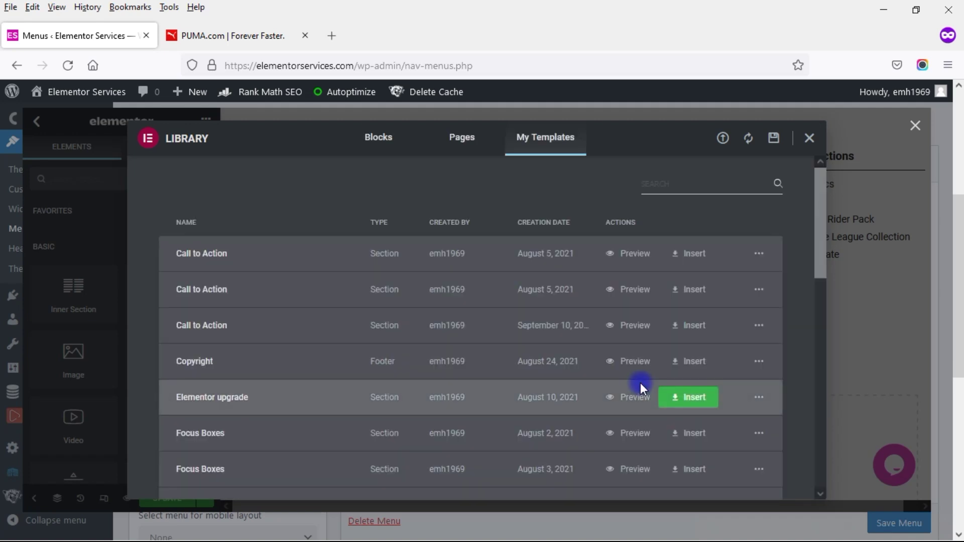
{"action": "key", "text": "Escape"}
Step: Update the Kids mega content, save the item's settings, and reload the Menus page
{"action": "left_click", "coordinate": [166, 499]}
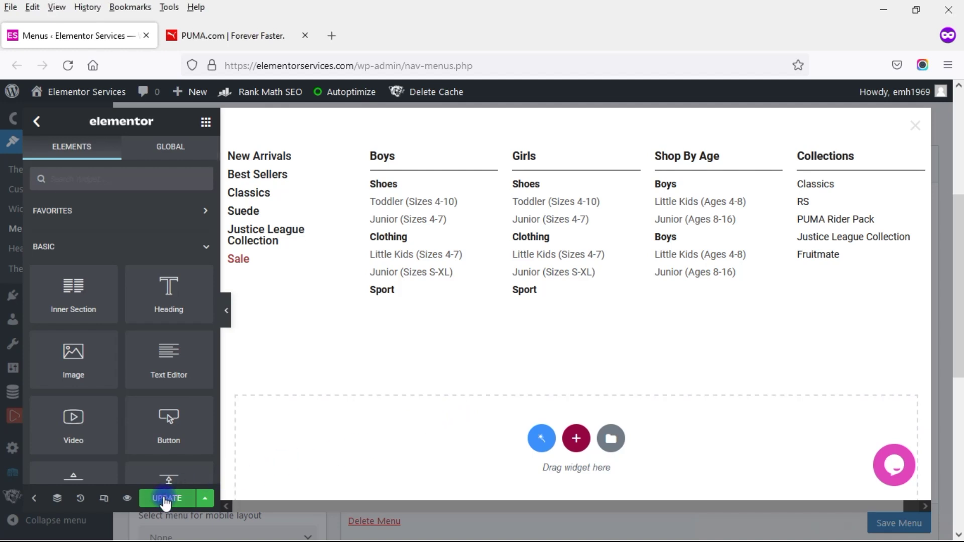
{"action": "left_click", "coordinate": [913, 132]}
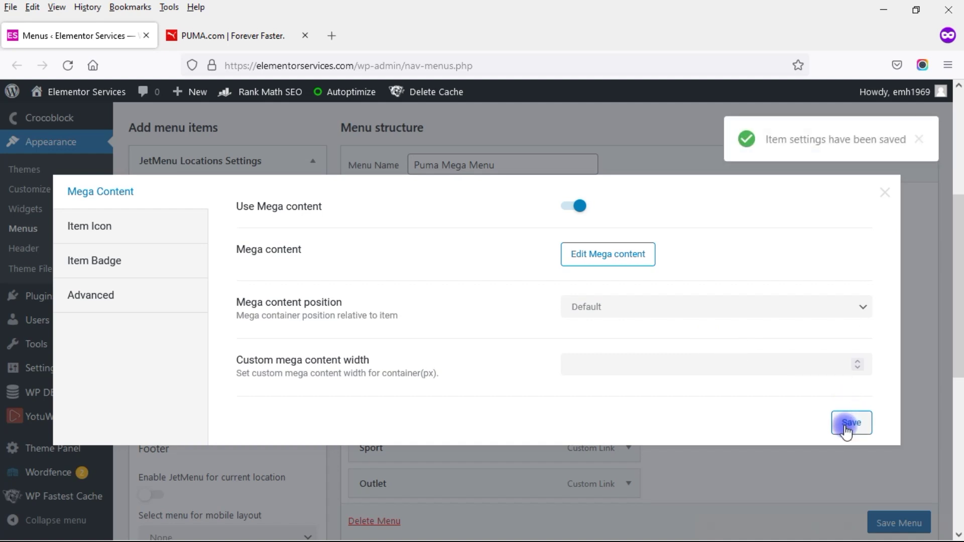
{"action": "left_click", "coordinate": [885, 192]}
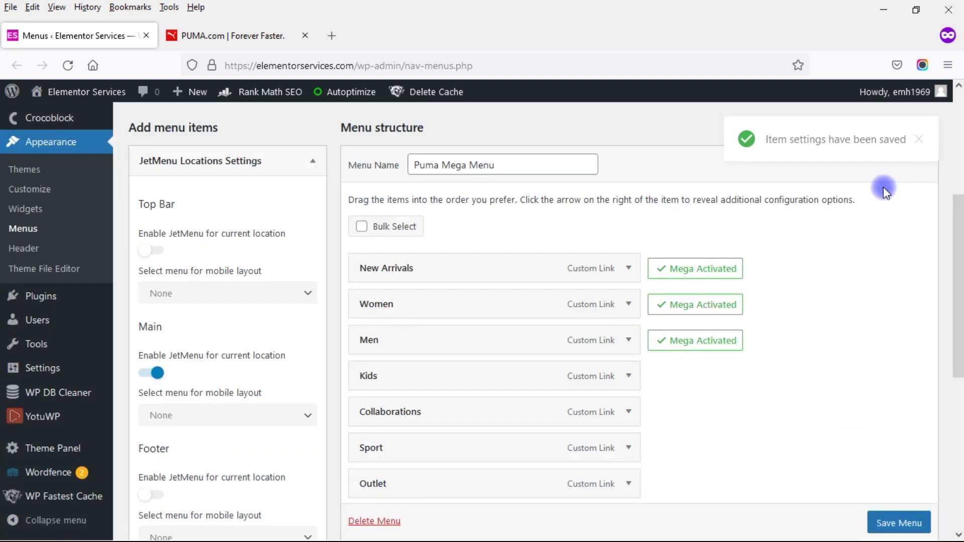
{"action": "left_click", "coordinate": [487, 66]}
{"action": "key", "text": "Return"}
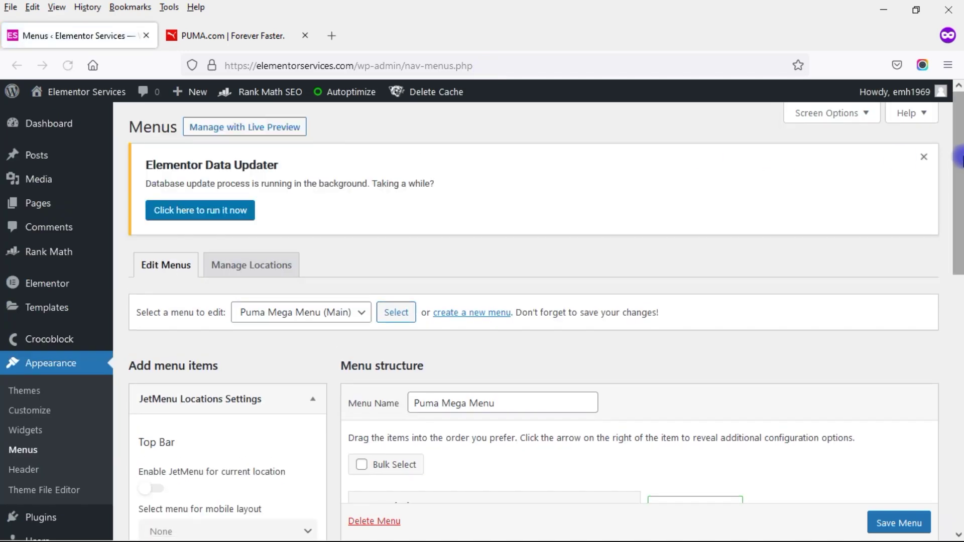
Step: Enable mega content for the Collaborations item, save its settings, and open its mega content for editing
{"action": "left_click_drag", "start_coordinate": [959, 157], "coordinate": [935, 303]}
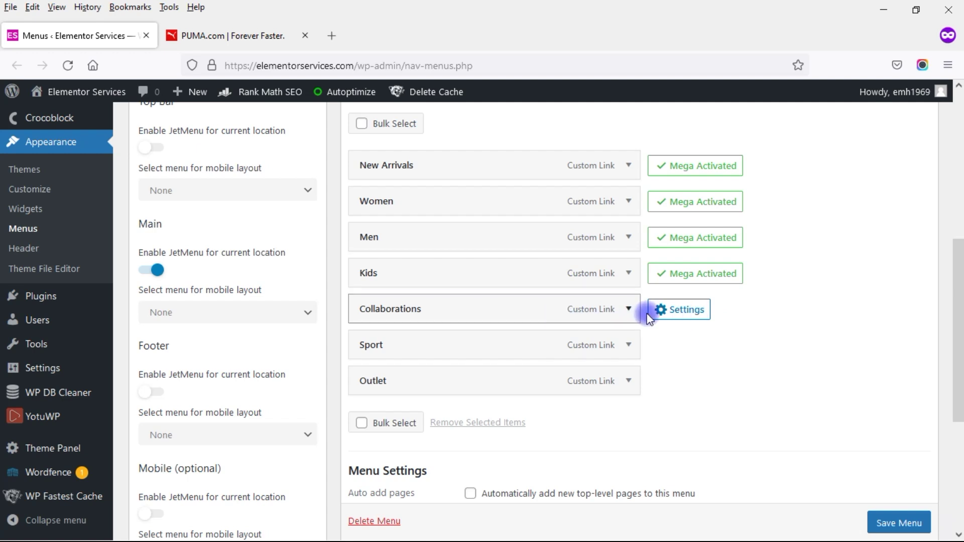
{"action": "left_click", "coordinate": [667, 314]}
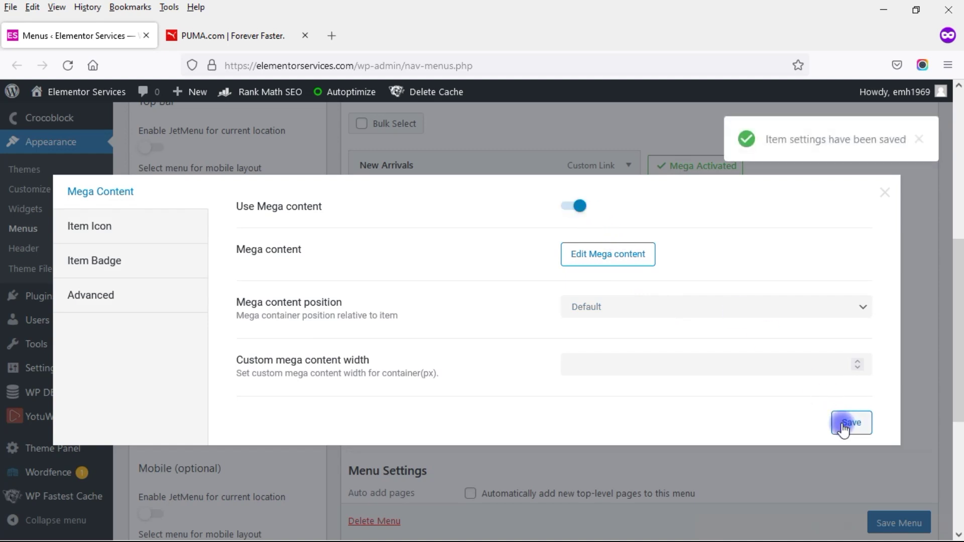
{"action": "left_click", "coordinate": [609, 266]}
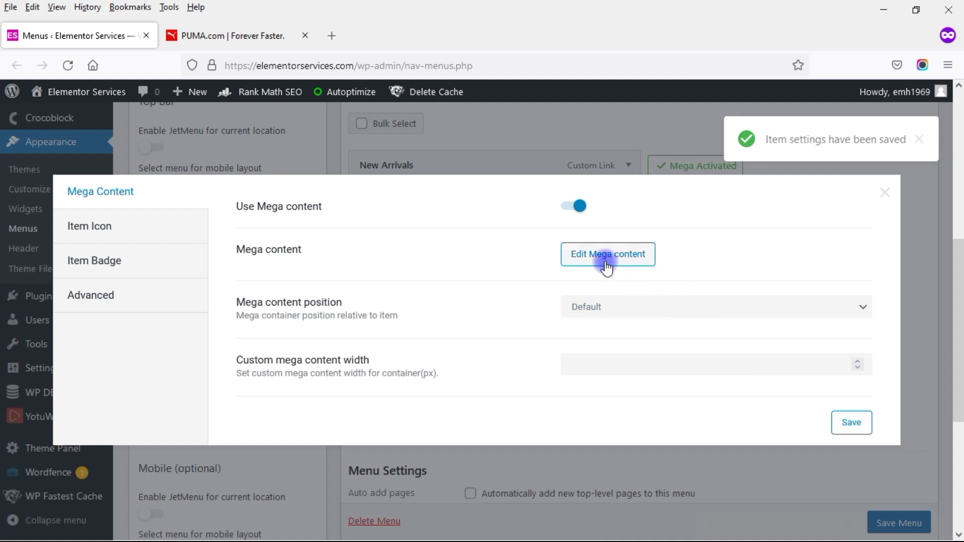
{"action": "left_click", "coordinate": [607, 265]}
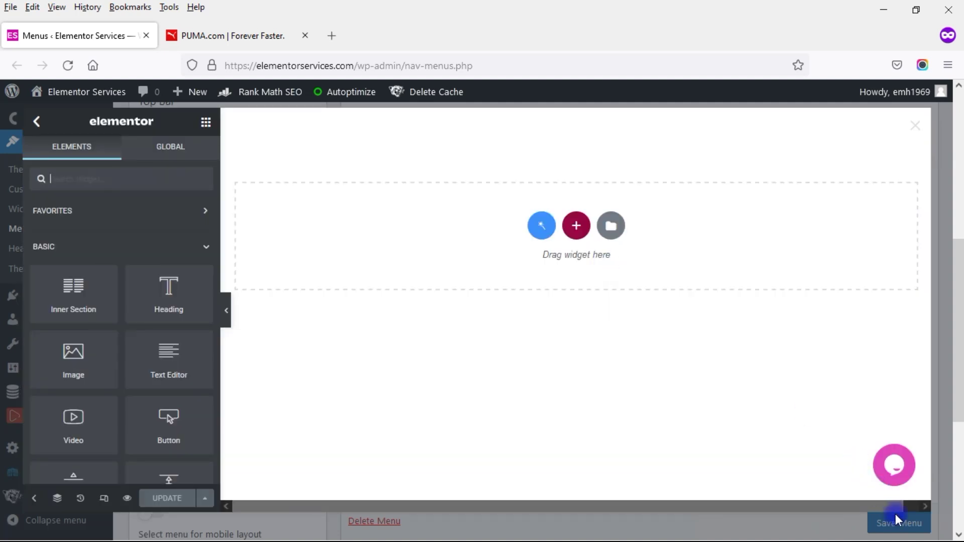
Step: Check the dropdown layouts on PUMA.com and insert "puma mega menu template" into the Collaborations content without importing its document settings
{"action": "left_click", "coordinate": [247, 36]}
{"action": "mouse_move", "coordinate": [420, 142]}
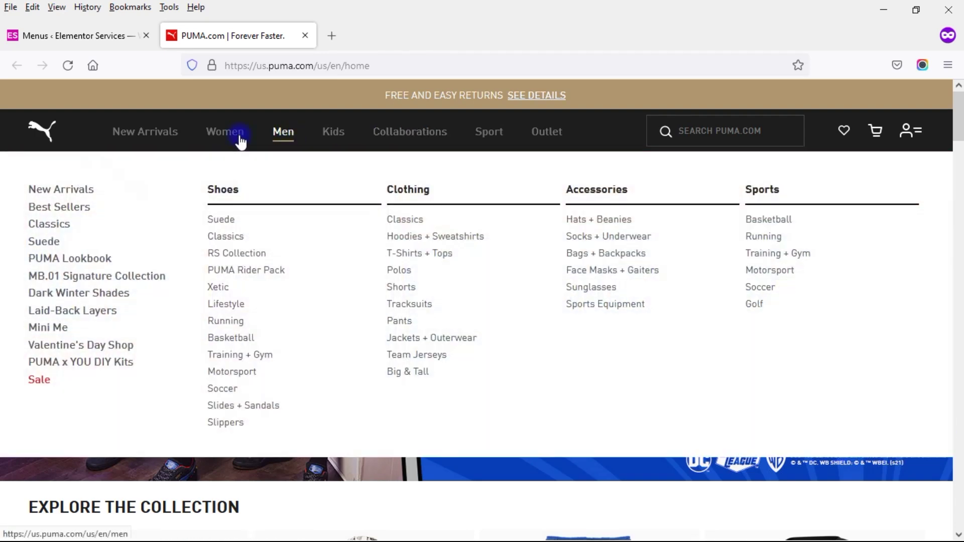
{"action": "mouse_move", "coordinate": [233, 141]}
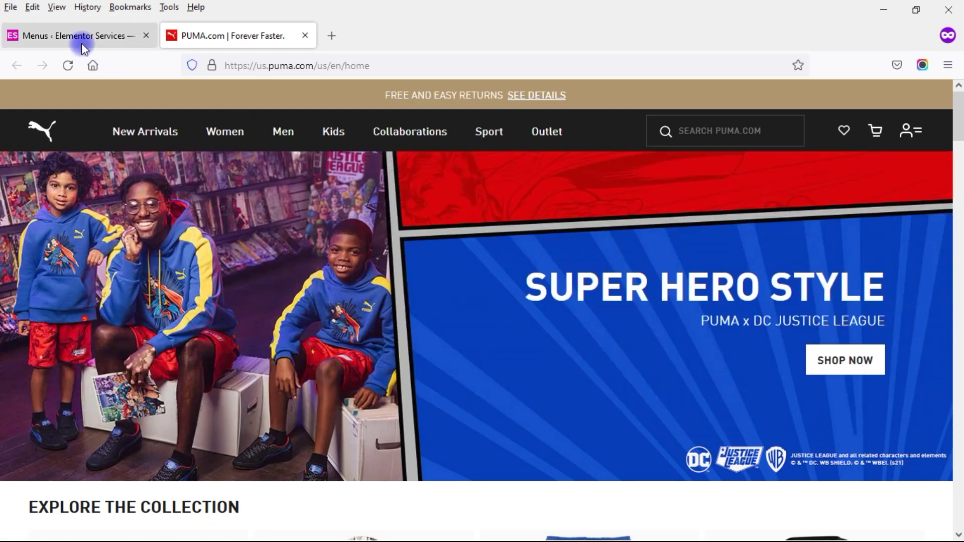
{"action": "left_click", "coordinate": [81, 43]}
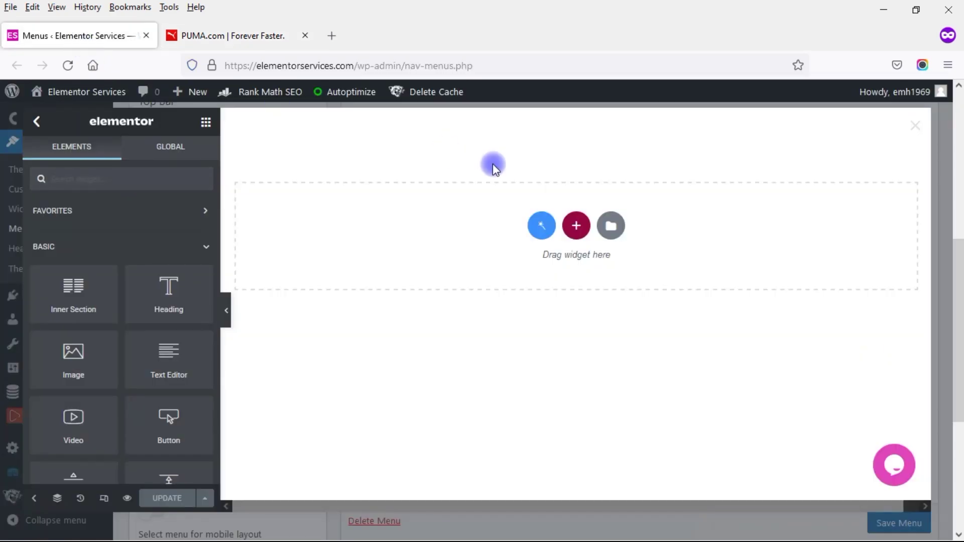
{"action": "left_click", "coordinate": [608, 225]}
{"action": "left_click", "coordinate": [548, 137]}
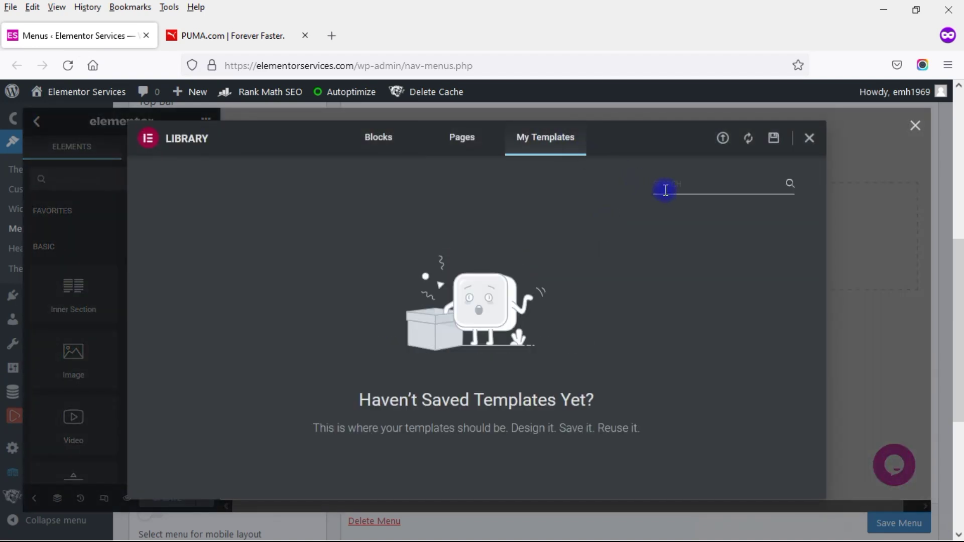
{"action": "type", "text": "pum"}
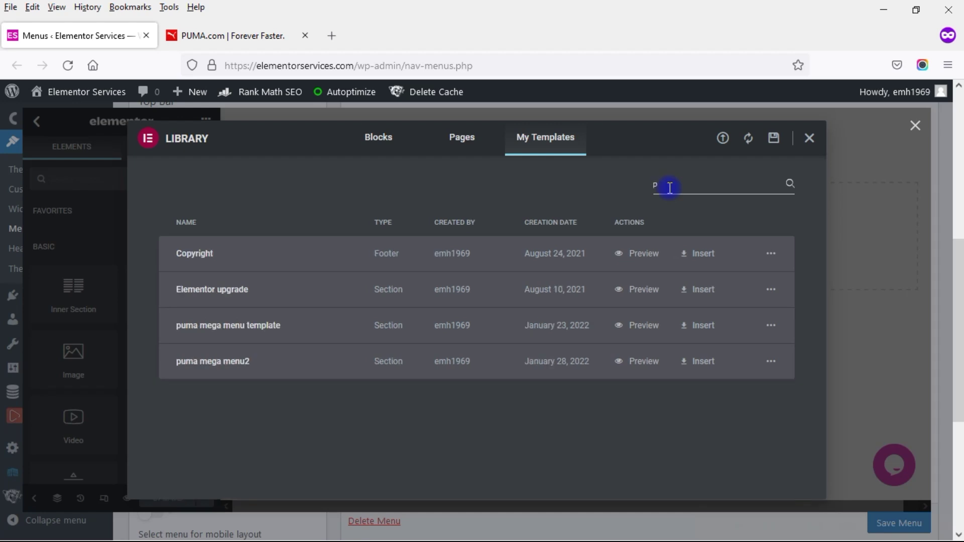
{"action": "left_click", "coordinate": [693, 254]}
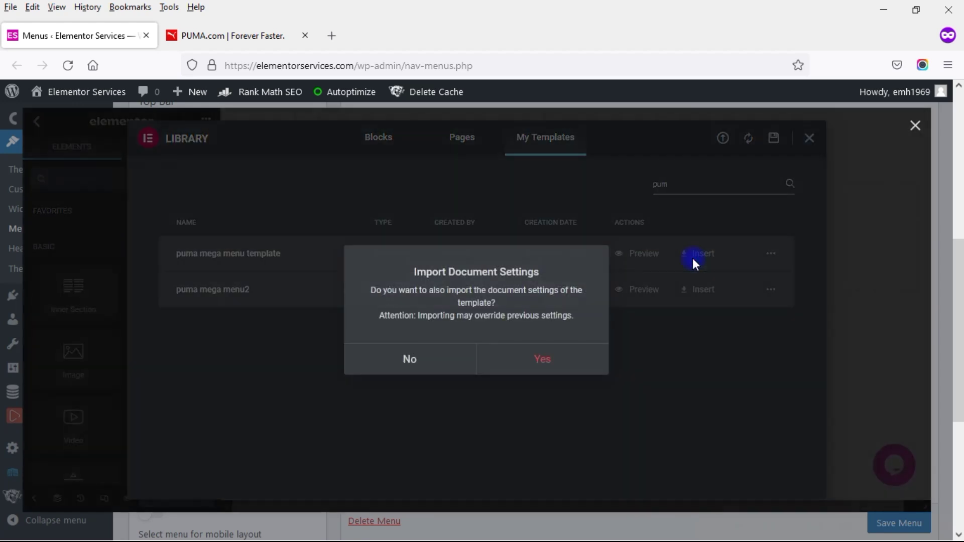
{"action": "left_click", "coordinate": [408, 359]}
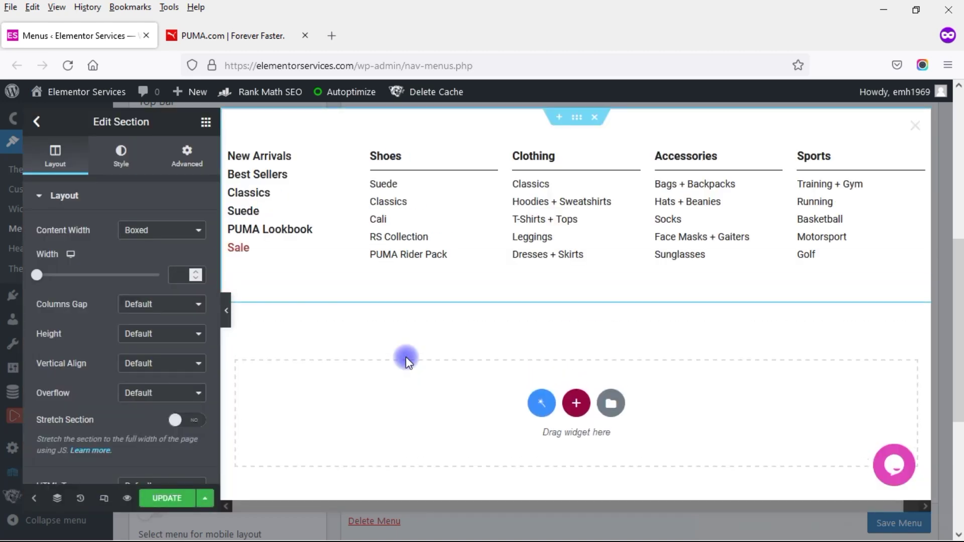
Step: Delete the New Arrivals, Shoes and Clothing columns from the inserted section
{"action": "right_click", "coordinate": [229, 152]}
{"action": "left_click", "coordinate": [260, 357]}
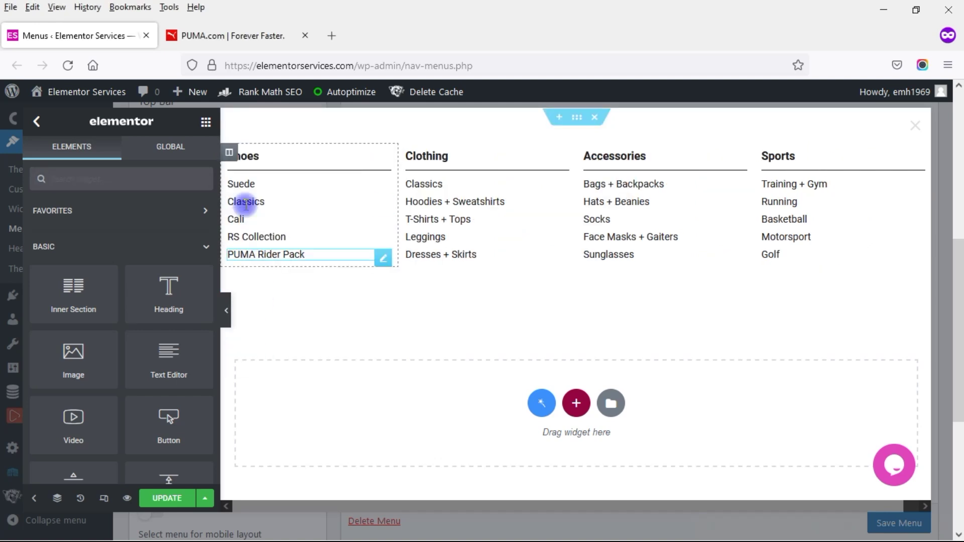
{"action": "right_click", "coordinate": [232, 153]}
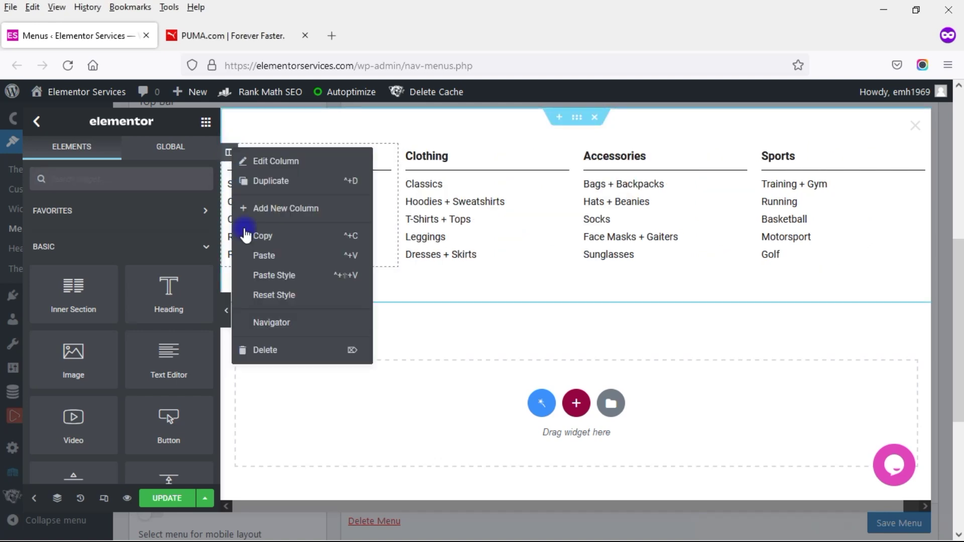
{"action": "left_click", "coordinate": [262, 351]}
{"action": "right_click", "coordinate": [229, 153]}
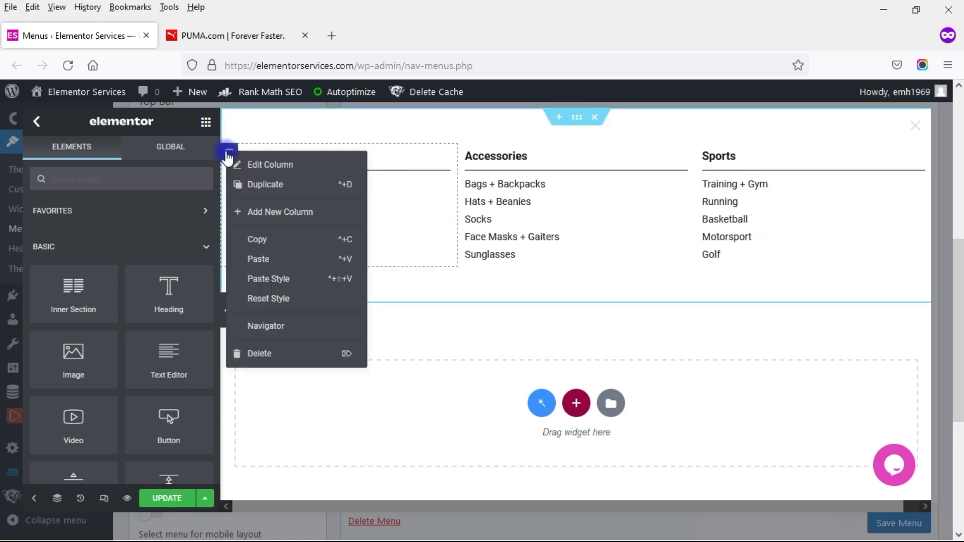
{"action": "left_click", "coordinate": [271, 354]}
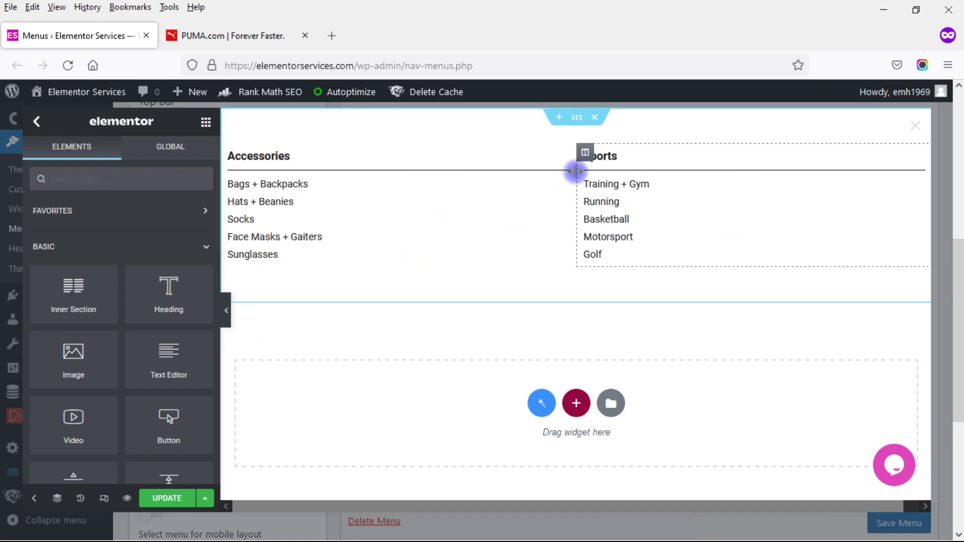
Step: Add an empty column after Sports and set the Accessories and Sports column widths to 20% each
{"action": "right_click", "coordinate": [585, 152]}
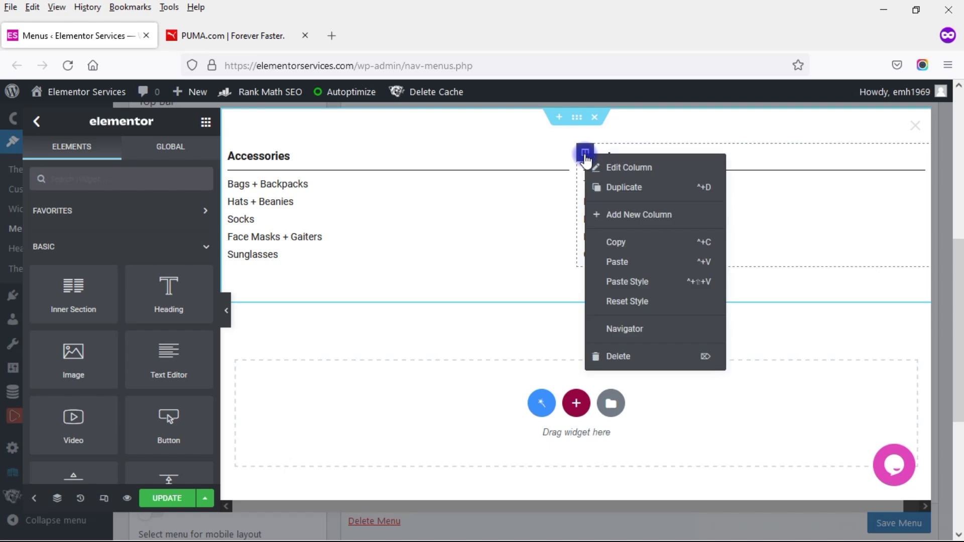
{"action": "left_click", "coordinate": [640, 215]}
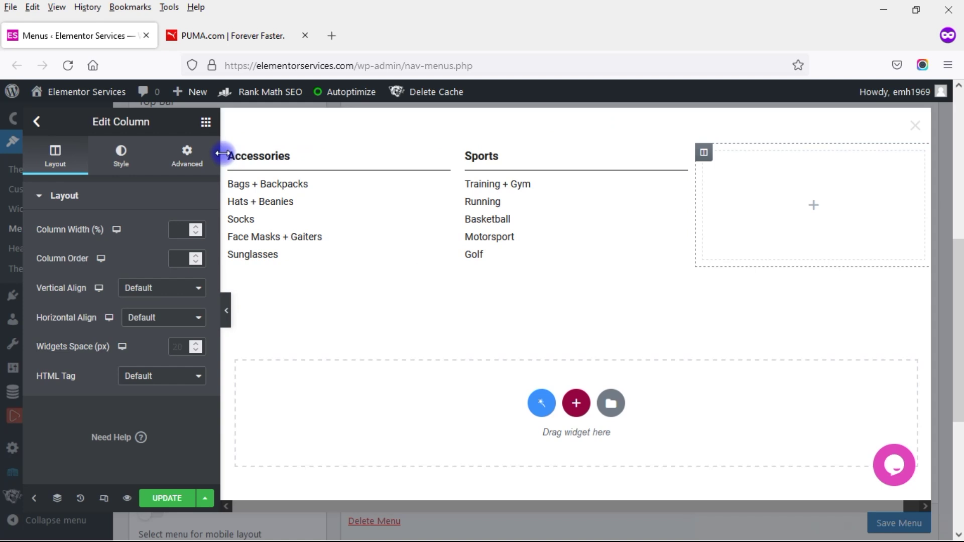
{"action": "left_click", "coordinate": [180, 235]}
{"action": "type", "text": "20"}
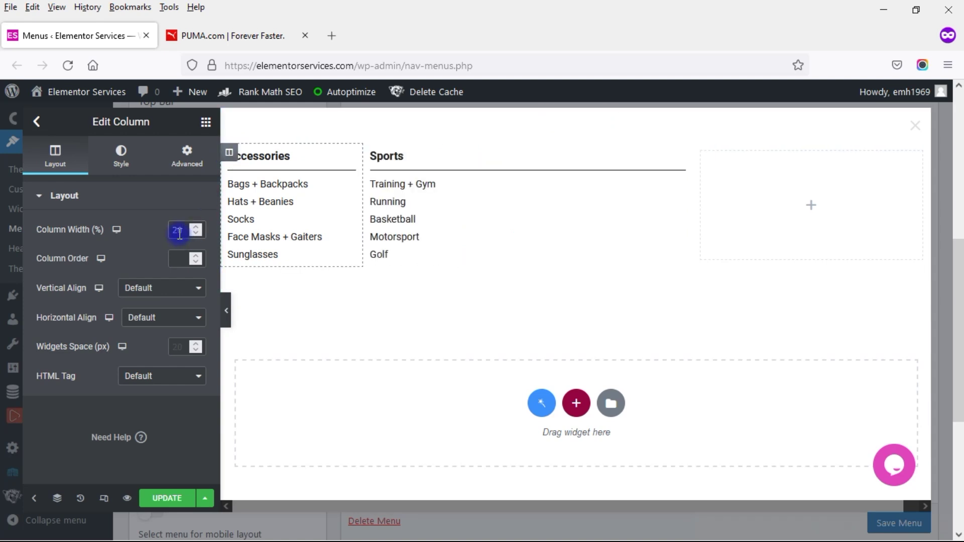
{"action": "left_click", "coordinate": [372, 154]}
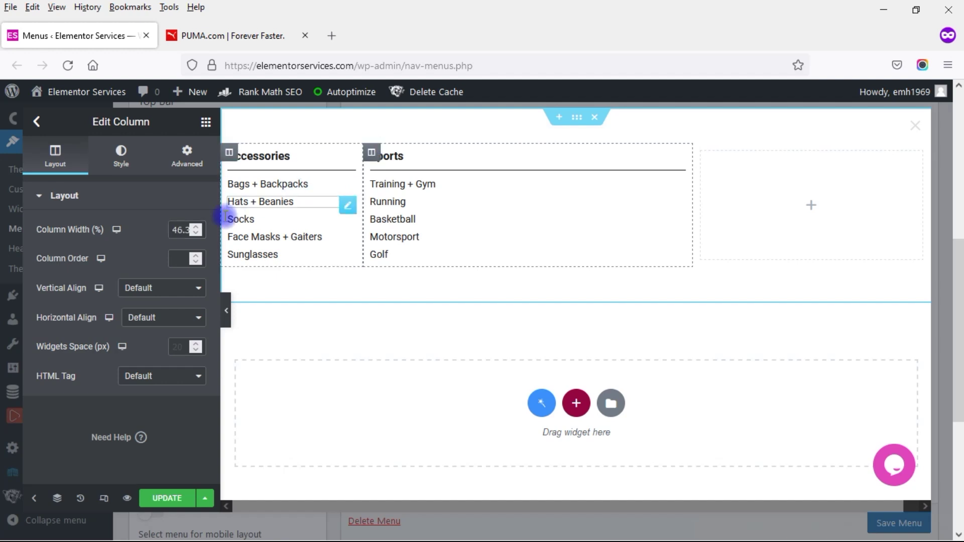
{"action": "left_click", "coordinate": [171, 233]}
{"action": "left_click_drag", "start_coordinate": [174, 230], "coordinate": [208, 237]}
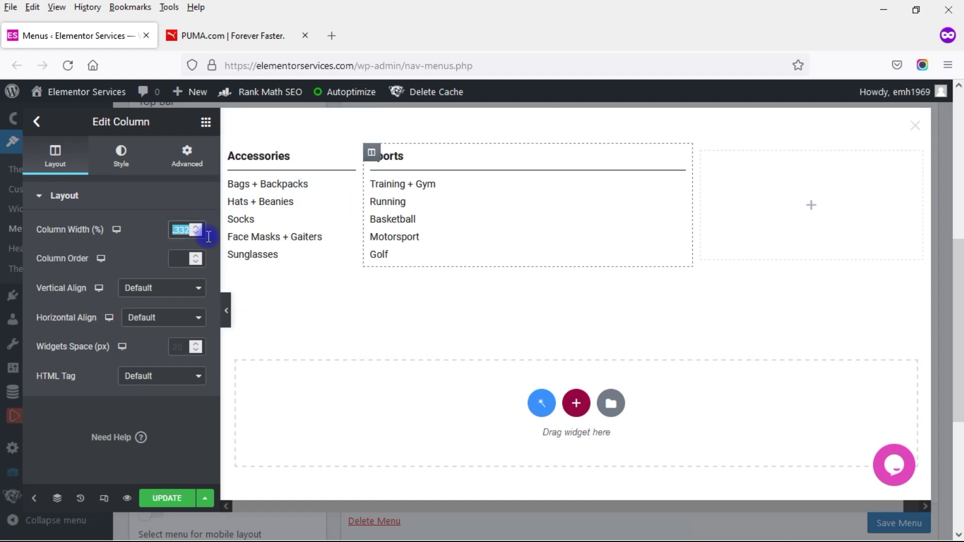
{"action": "type", "text": "20"}
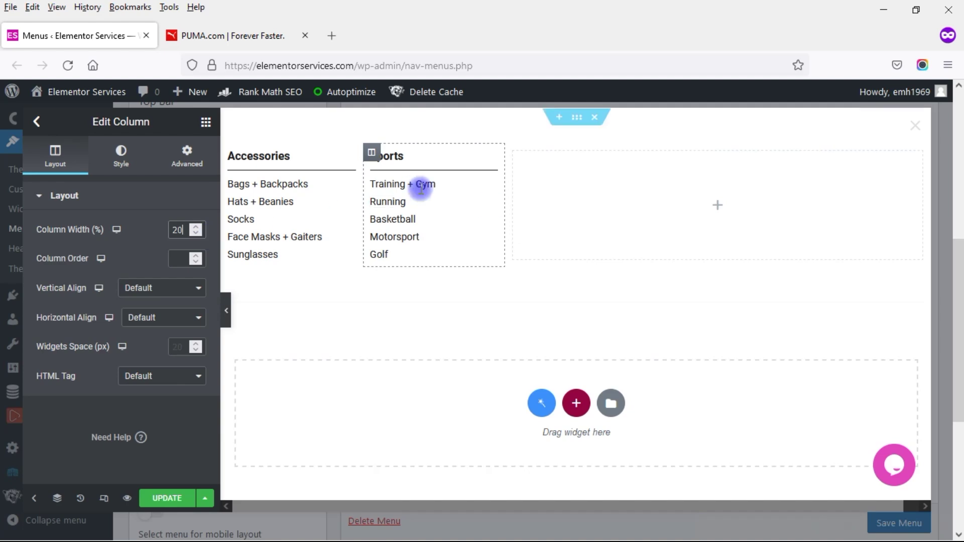
Step: Preview the two-column layout at full width and compare it with the Collaborations dropdown on PUMA.com
{"action": "left_click", "coordinate": [226, 309]}
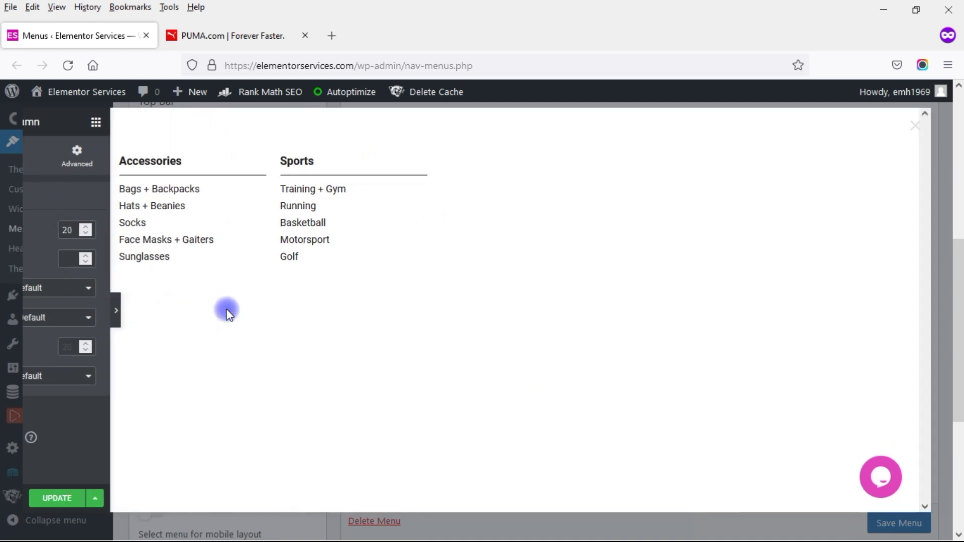
{"action": "left_click", "coordinate": [225, 34]}
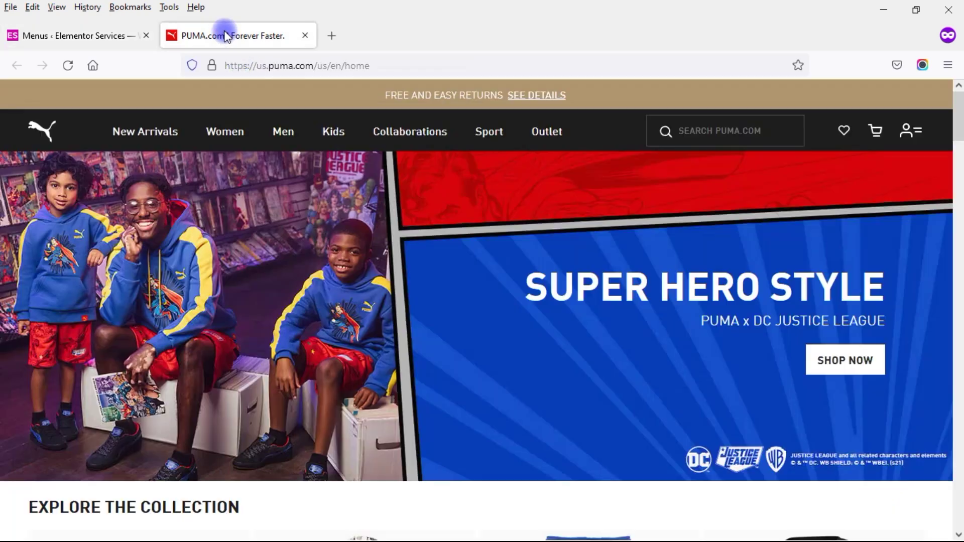
{"action": "mouse_move", "coordinate": [381, 129]}
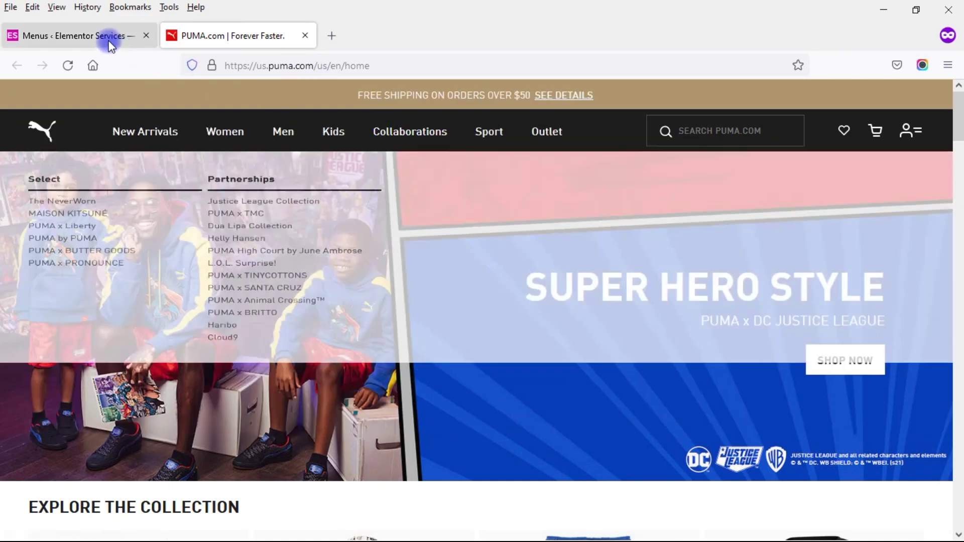
{"action": "left_click", "coordinate": [107, 36]}
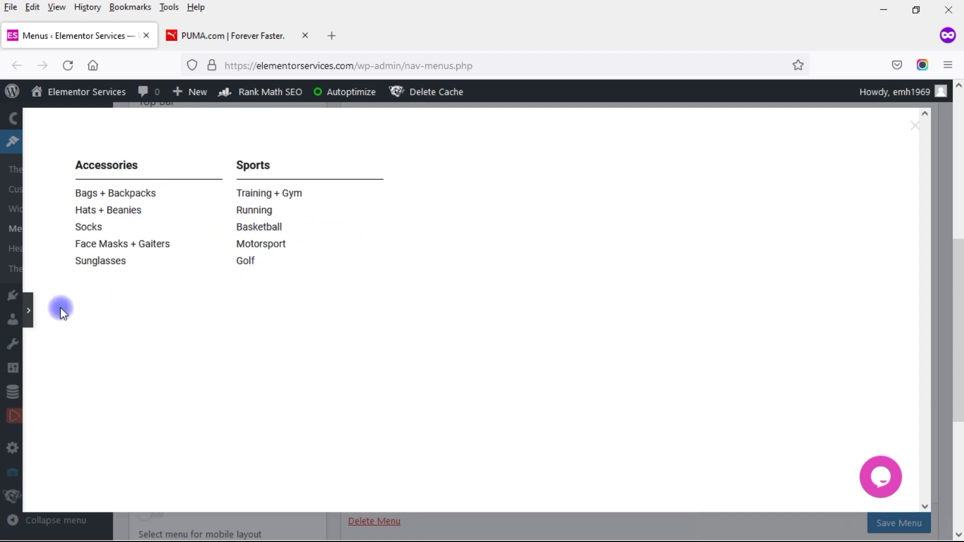
Step: Leave the full-width preview, save and close the Collaborations mega content settings, and reload the Menus page
{"action": "left_click", "coordinate": [29, 309]}
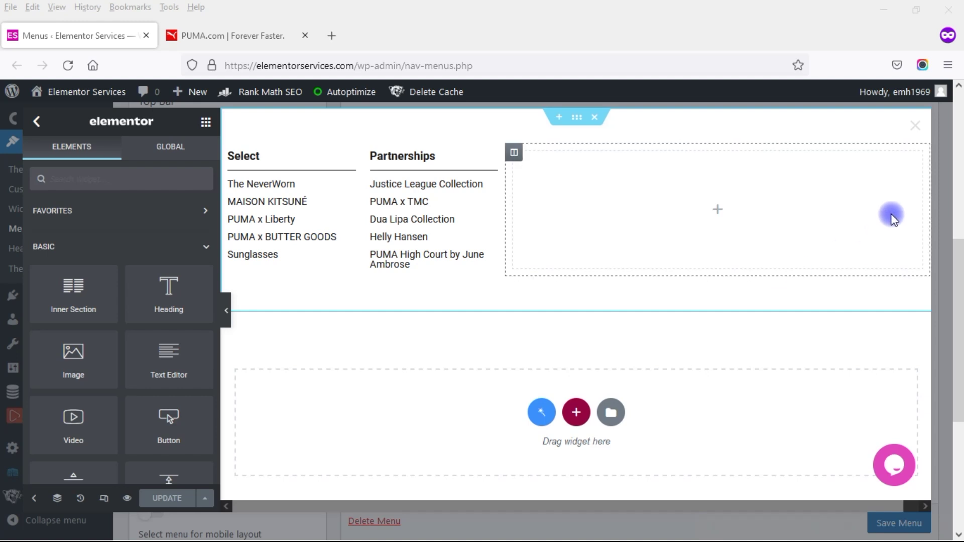
{"action": "left_click", "coordinate": [915, 125]}
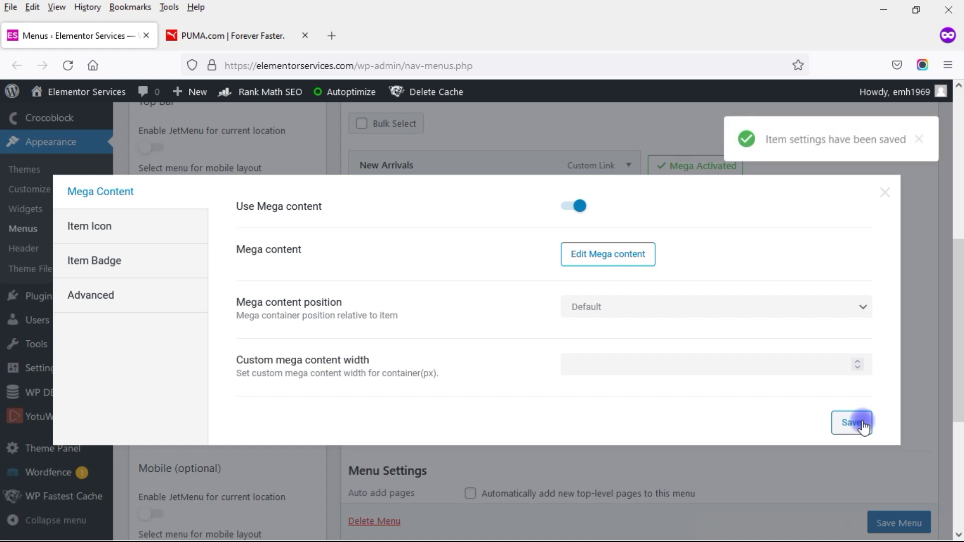
{"action": "left_click", "coordinate": [884, 191]}
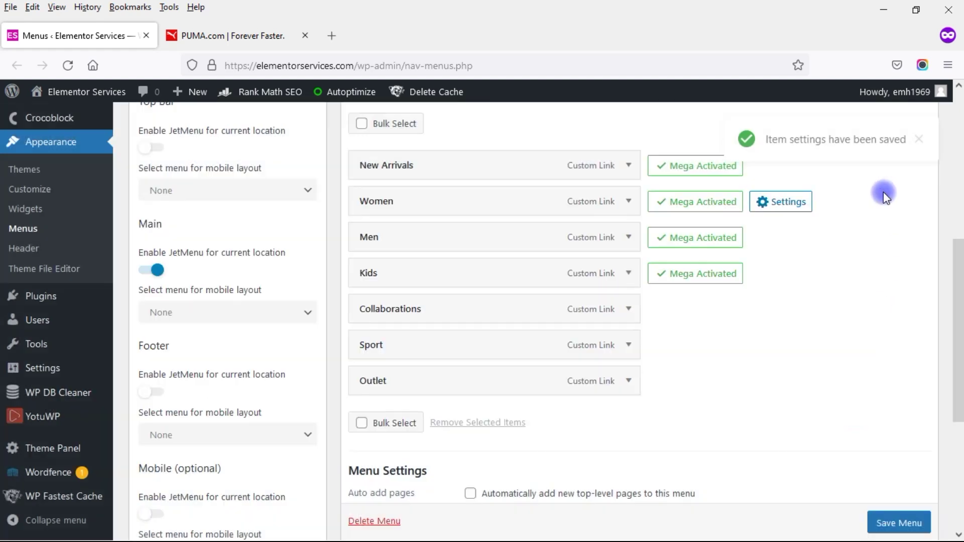
{"action": "left_click", "coordinate": [524, 67]}
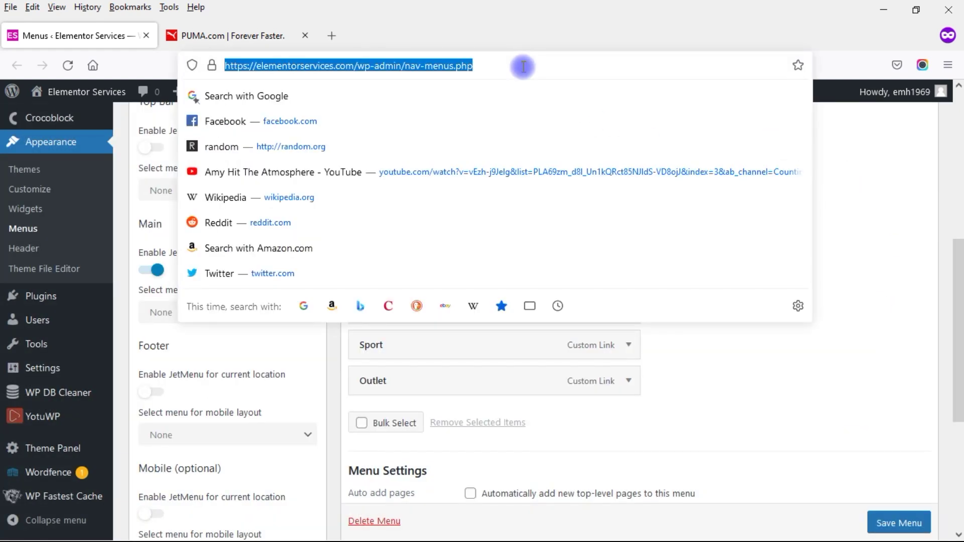
{"action": "key", "text": "Return"}
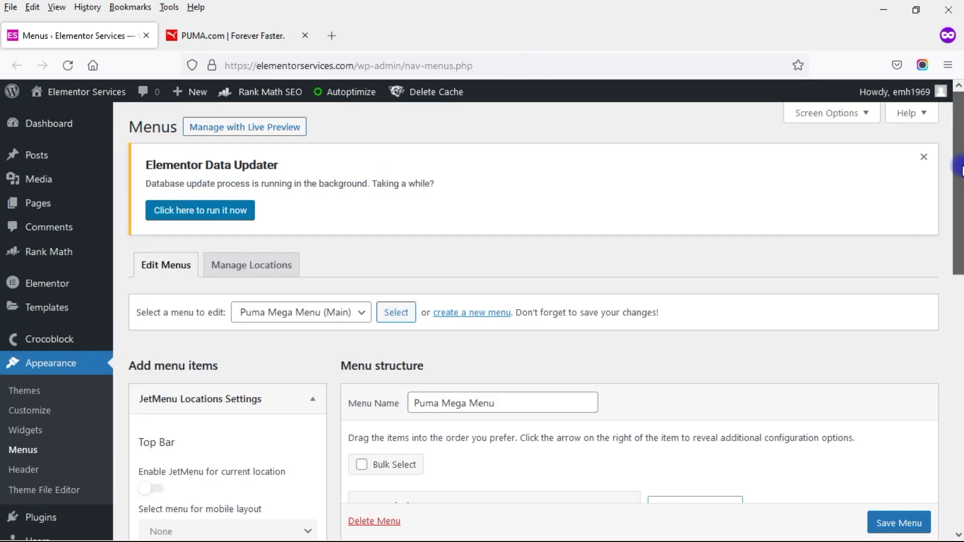
Step: Enable mega content for the Sport menu item and open its content for editing
{"action": "left_click_drag", "start_coordinate": [960, 167], "coordinate": [962, 274]}
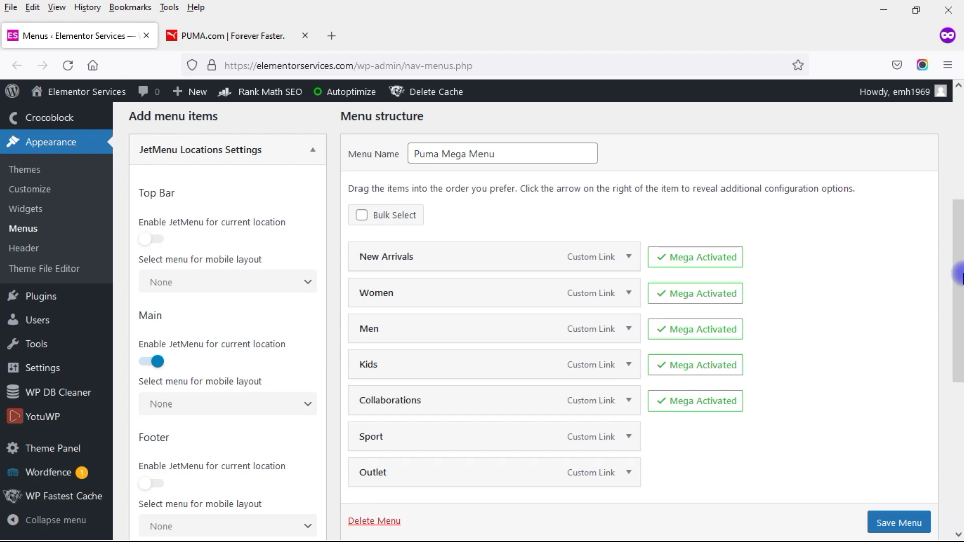
{"action": "left_click", "coordinate": [668, 433]}
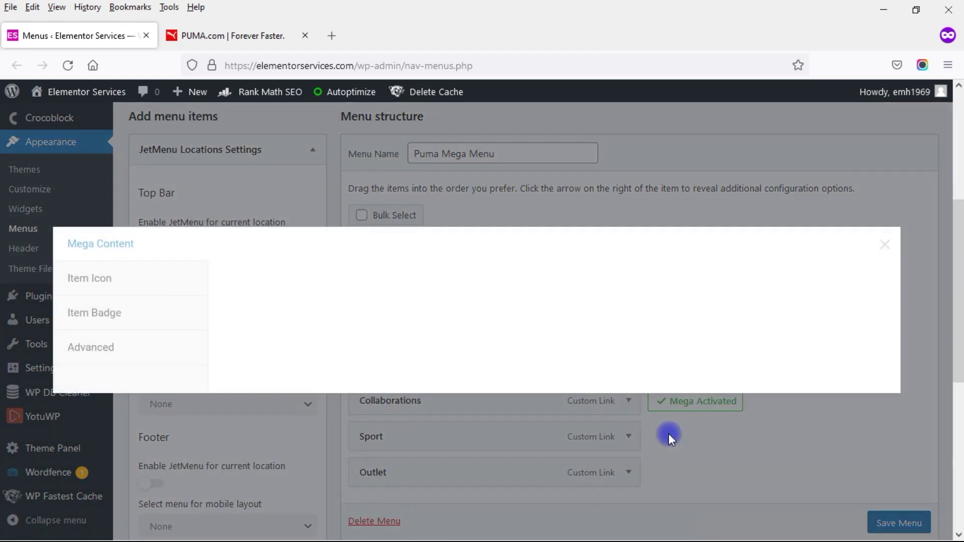
{"action": "left_click", "coordinate": [577, 206]}
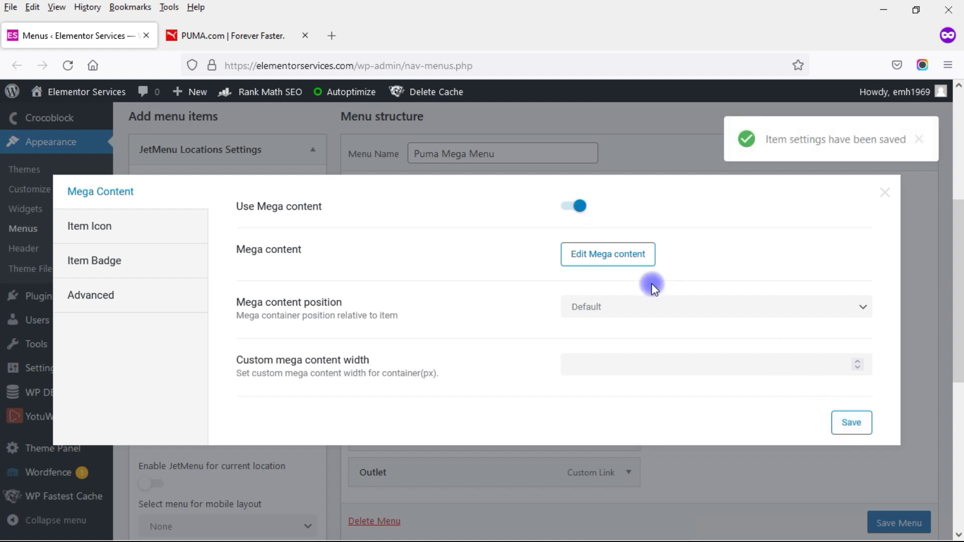
{"action": "left_click", "coordinate": [604, 258]}
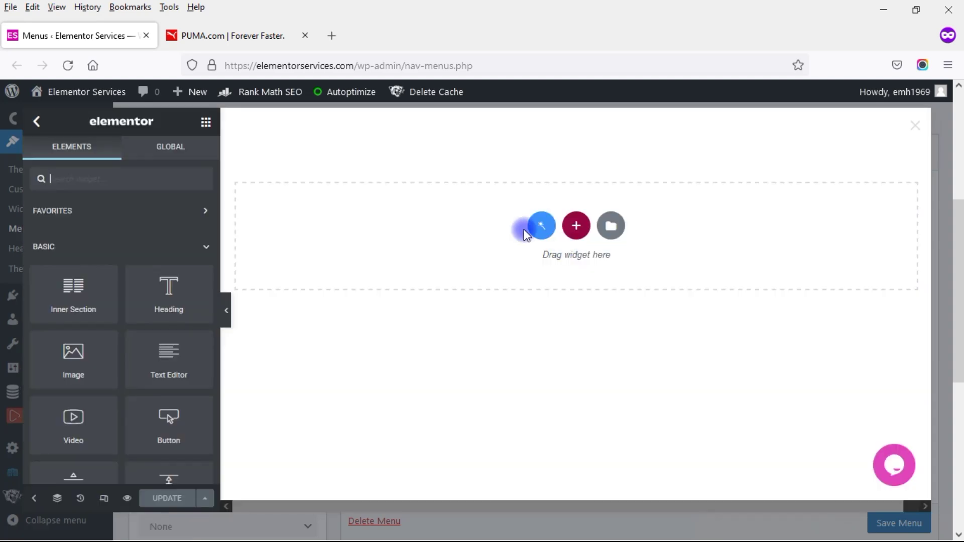
Step: Check the Sport dropdown on PUMA.com and insert "puma mega menu template" into the Sport content without importing its document settings
{"action": "left_click", "coordinate": [230, 41]}
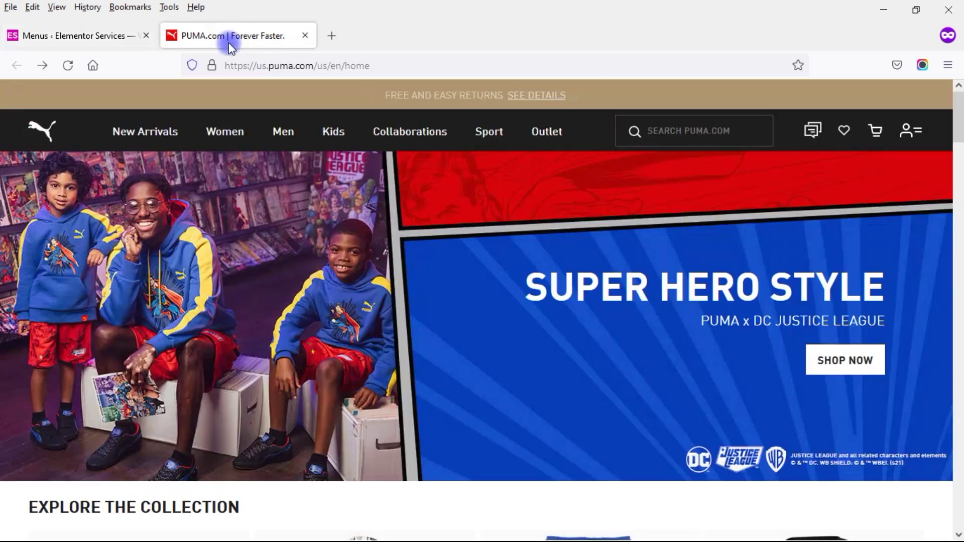
{"action": "mouse_move", "coordinate": [500, 142]}
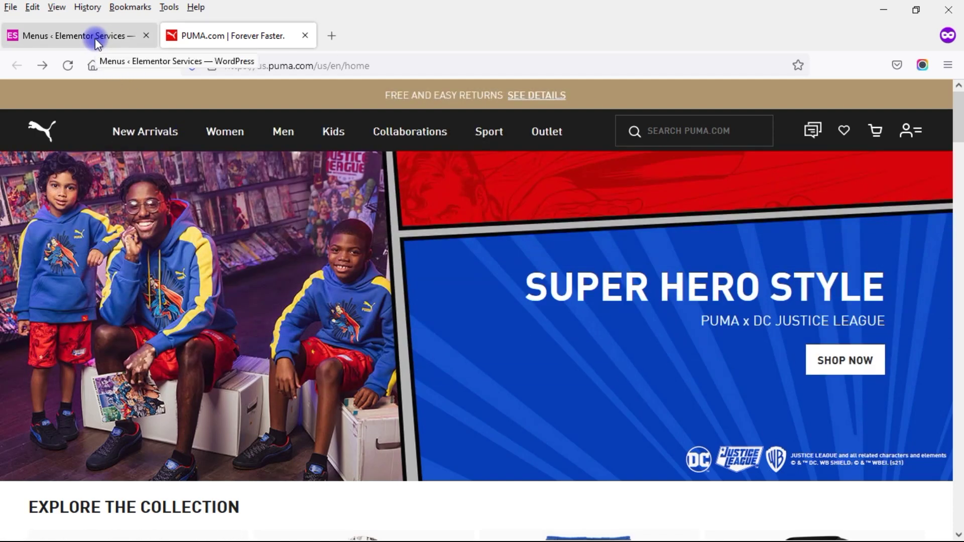
{"action": "left_click", "coordinate": [94, 38]}
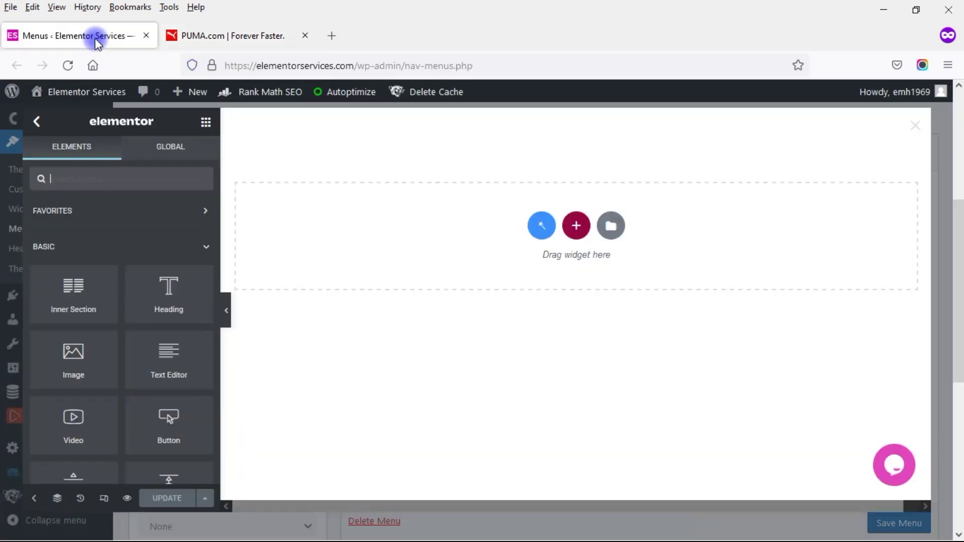
{"action": "left_click", "coordinate": [611, 226]}
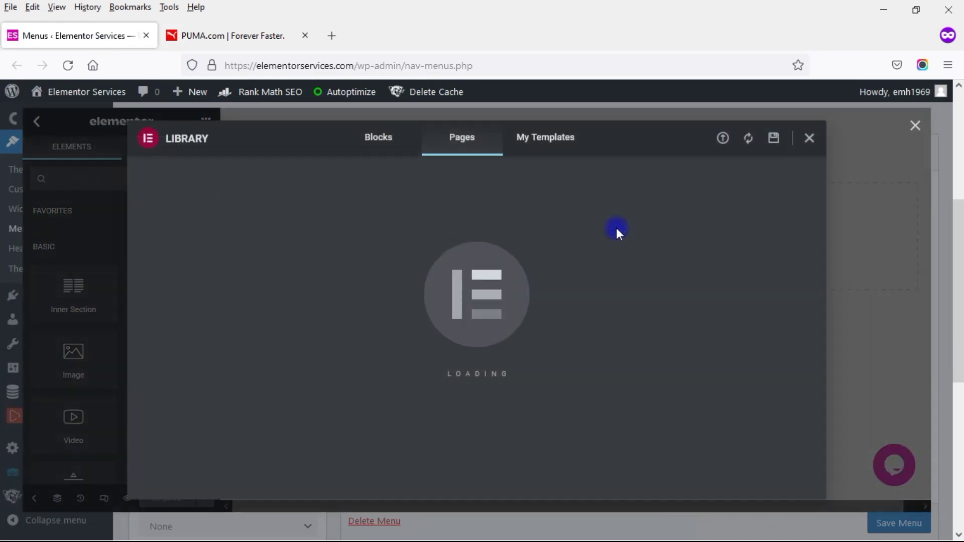
{"action": "left_click", "coordinate": [559, 145]}
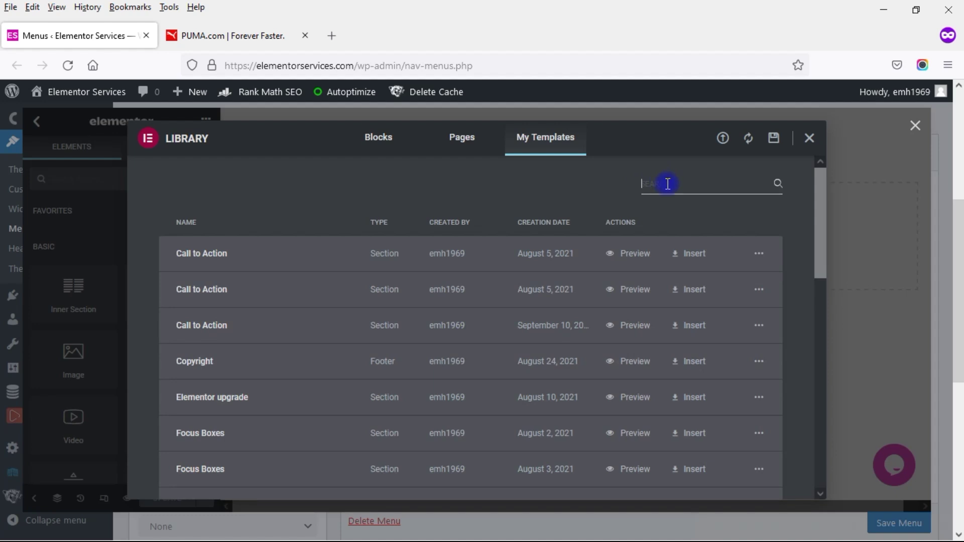
{"action": "left_click", "coordinate": [668, 184]}
{"action": "type", "text": "pum"}
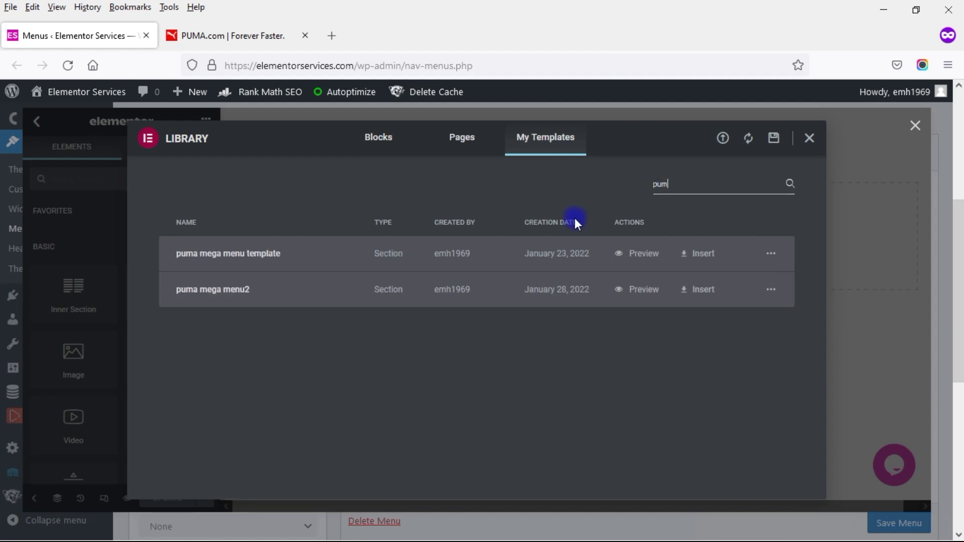
{"action": "left_click", "coordinate": [695, 260]}
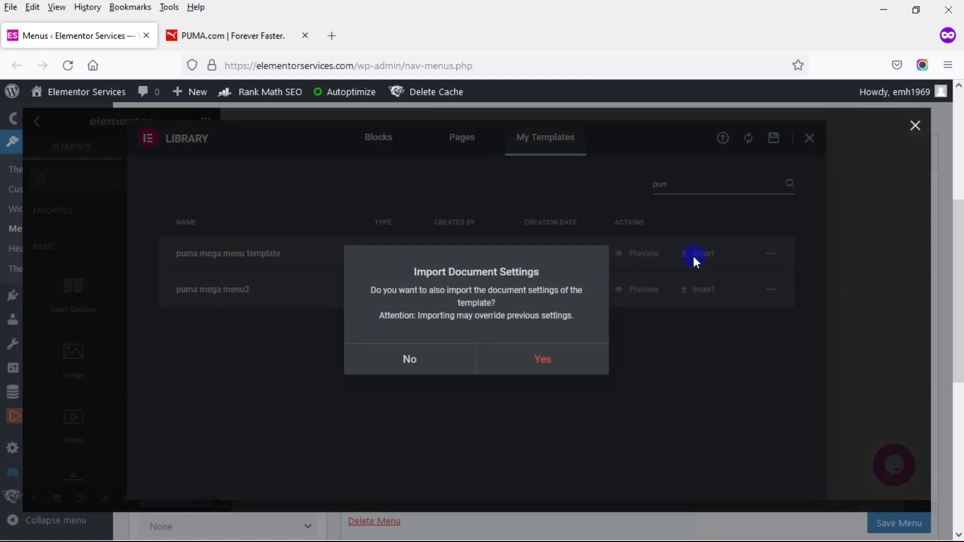
{"action": "left_click", "coordinate": [437, 364]}
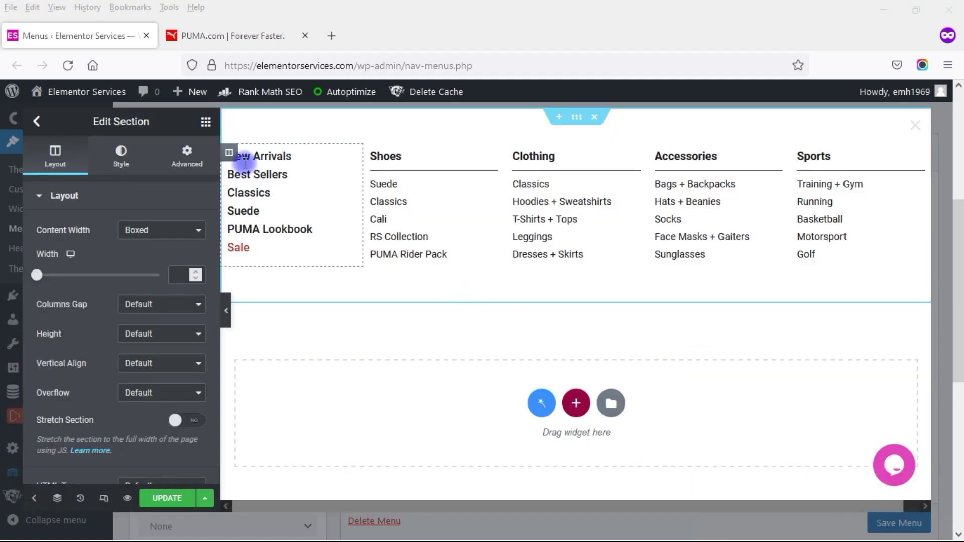
Step: Delete the New Arrivals column from the inserted section and duplicate the Shoes column
{"action": "right_click", "coordinate": [229, 153]}
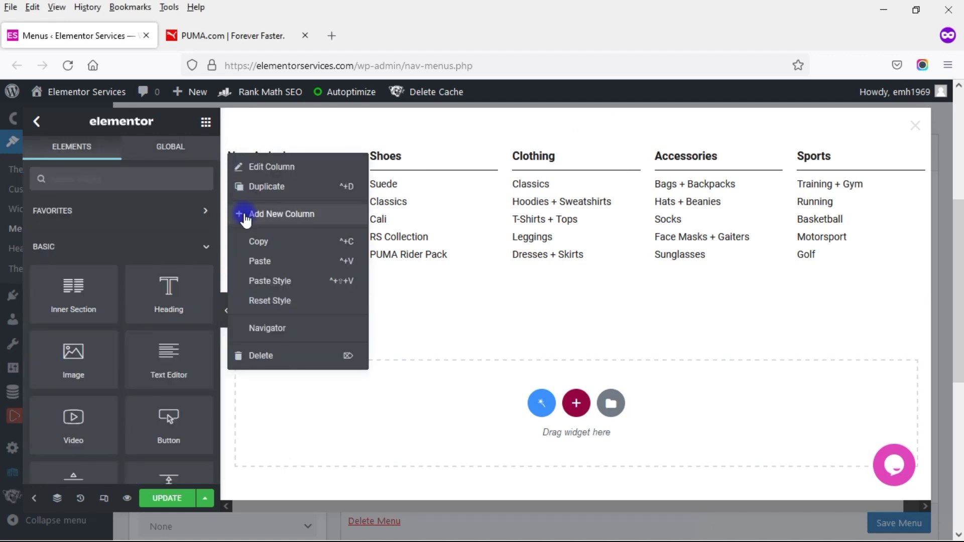
{"action": "left_click", "coordinate": [264, 356]}
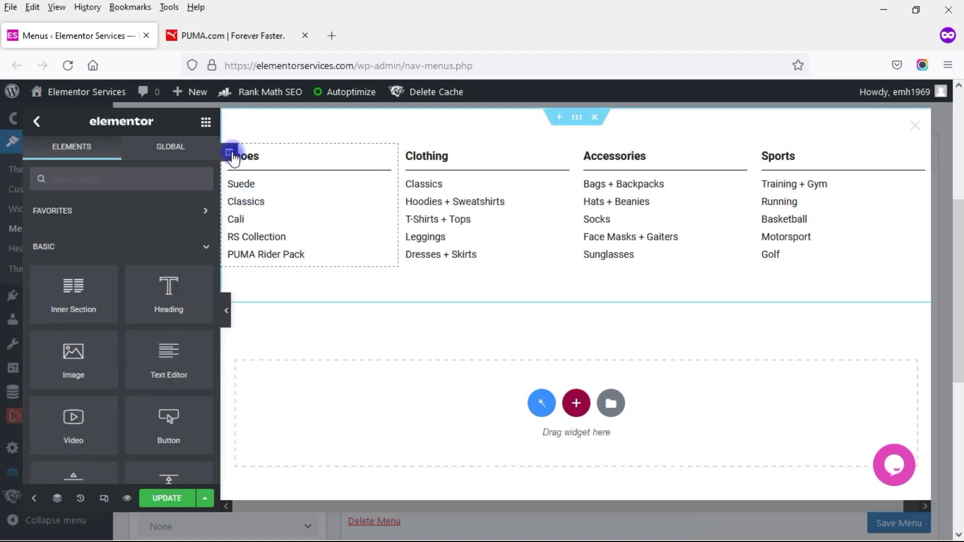
{"action": "right_click", "coordinate": [229, 153]}
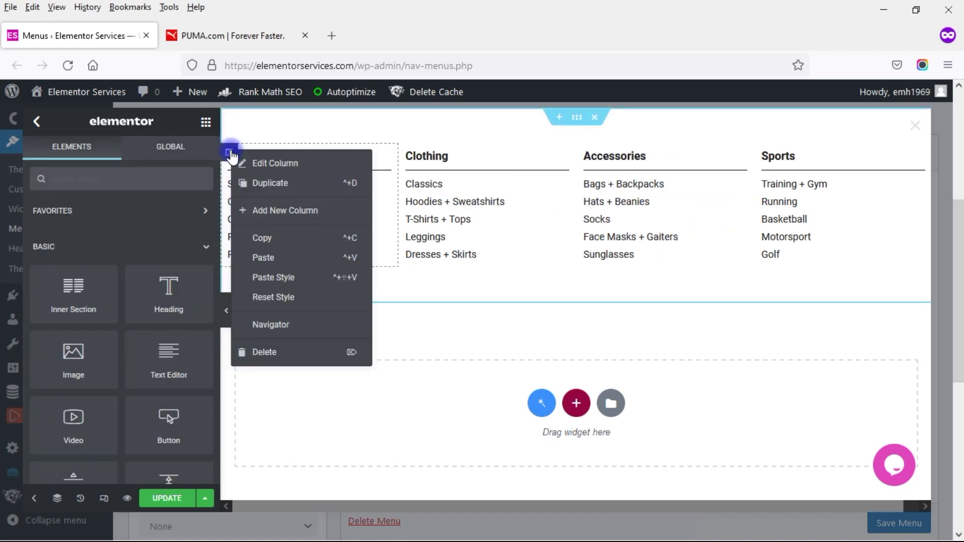
{"action": "left_click", "coordinate": [259, 185]}
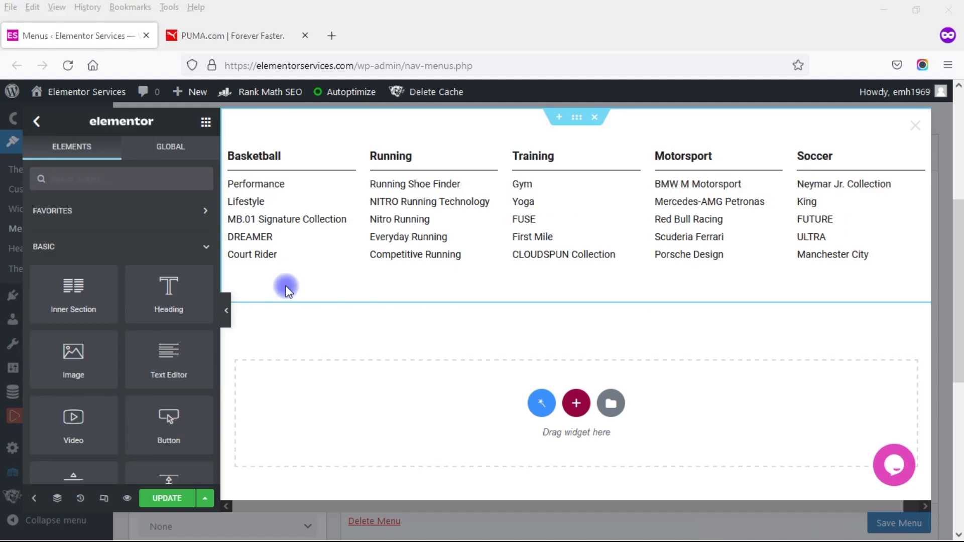
Step: Preview the five-column Sport layout at full width and compare it with the Sport dropdown on PUMA.com
{"action": "left_click", "coordinate": [226, 316]}
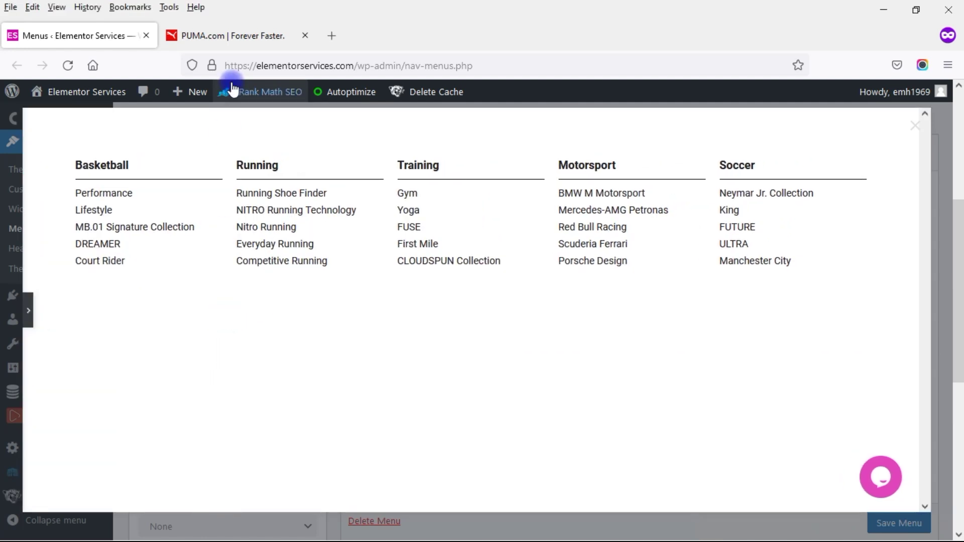
{"action": "left_click", "coordinate": [231, 35]}
{"action": "mouse_move", "coordinate": [483, 139]}
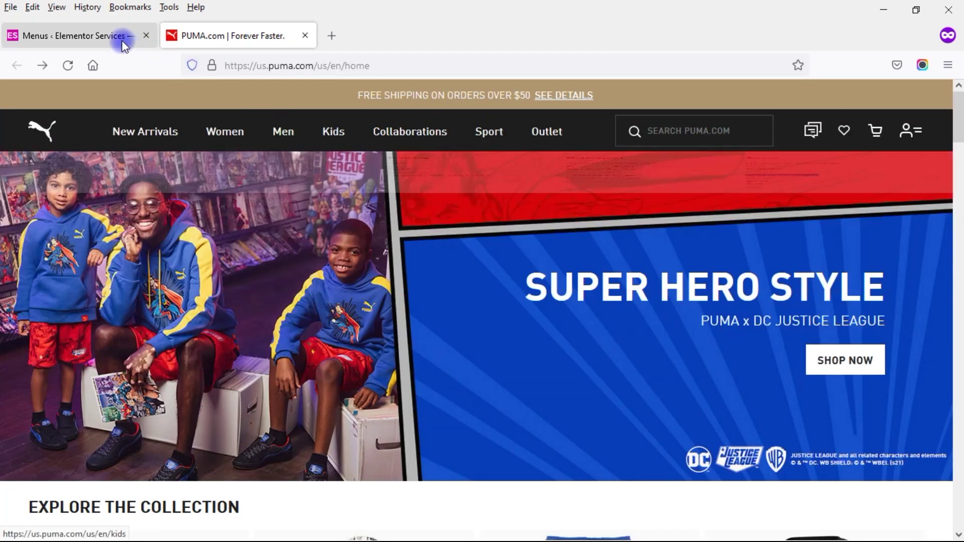
{"action": "left_click", "coordinate": [118, 41]}
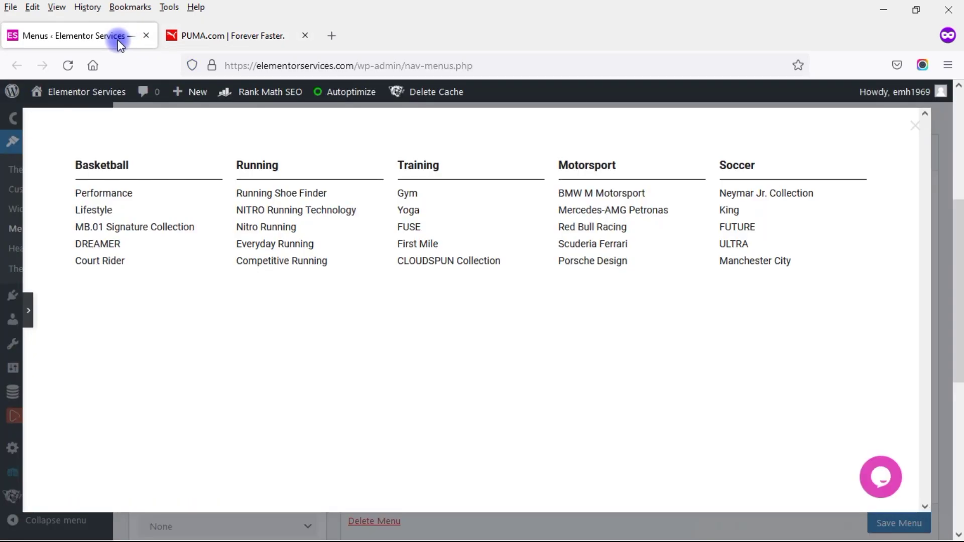
{"action": "left_click", "coordinate": [29, 310]}
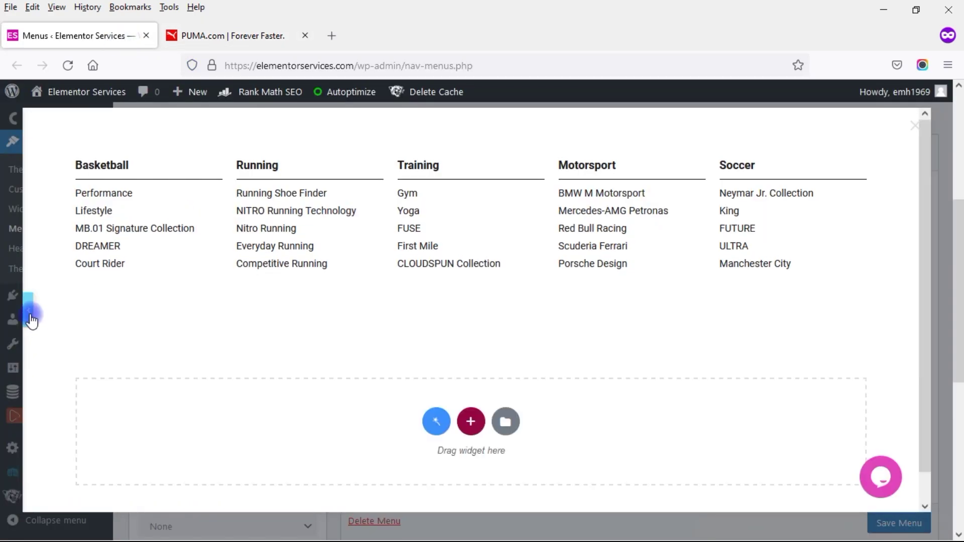
Step: Update the Sport mega content, save its item settings and reload the Menus page
{"action": "left_click", "coordinate": [163, 498]}
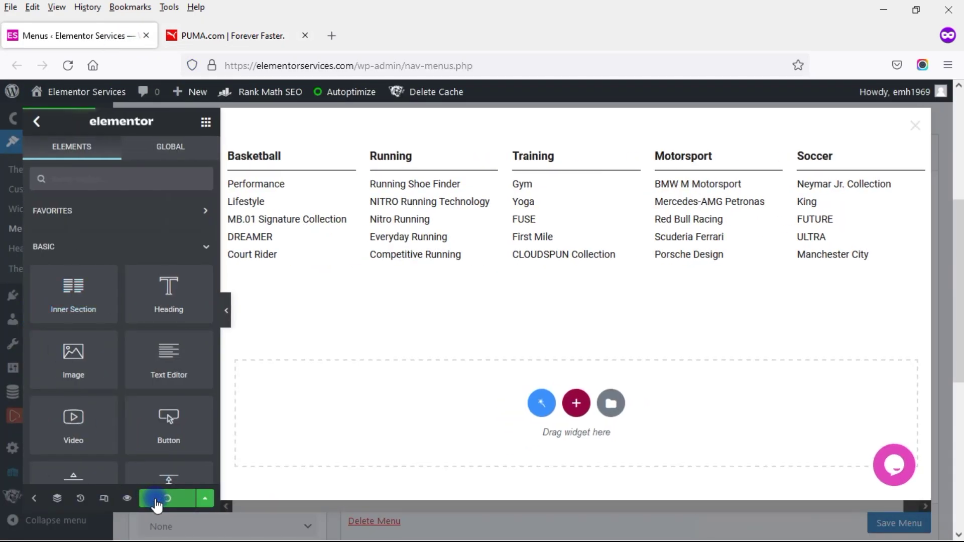
{"action": "left_click", "coordinate": [907, 128]}
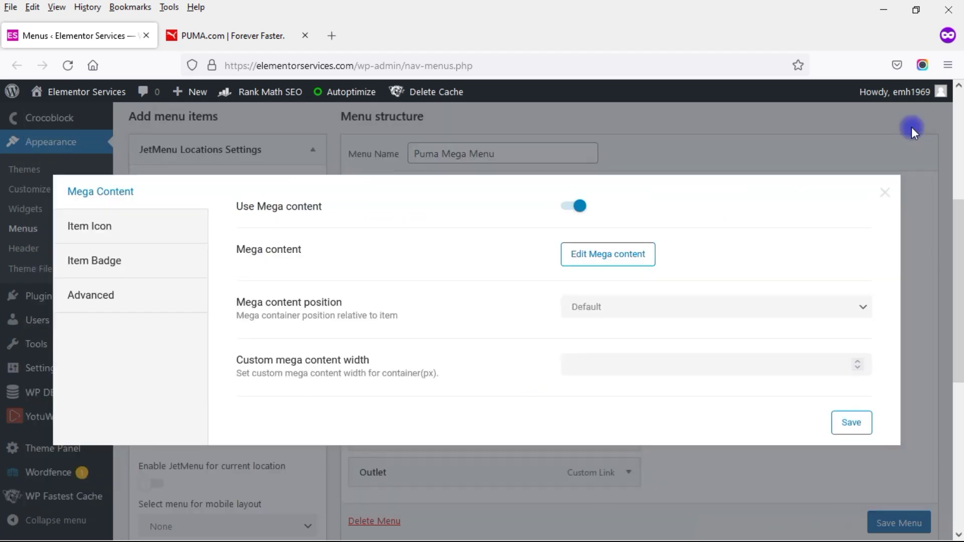
{"action": "left_click", "coordinate": [845, 425]}
{"action": "left_click", "coordinate": [889, 196]}
{"action": "left_click", "coordinate": [512, 66]}
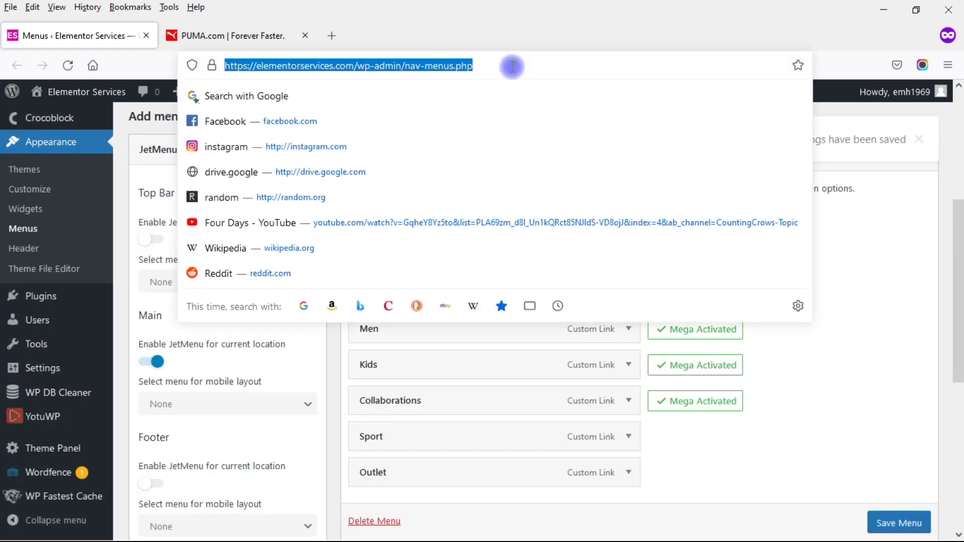
{"action": "key", "text": "Return"}
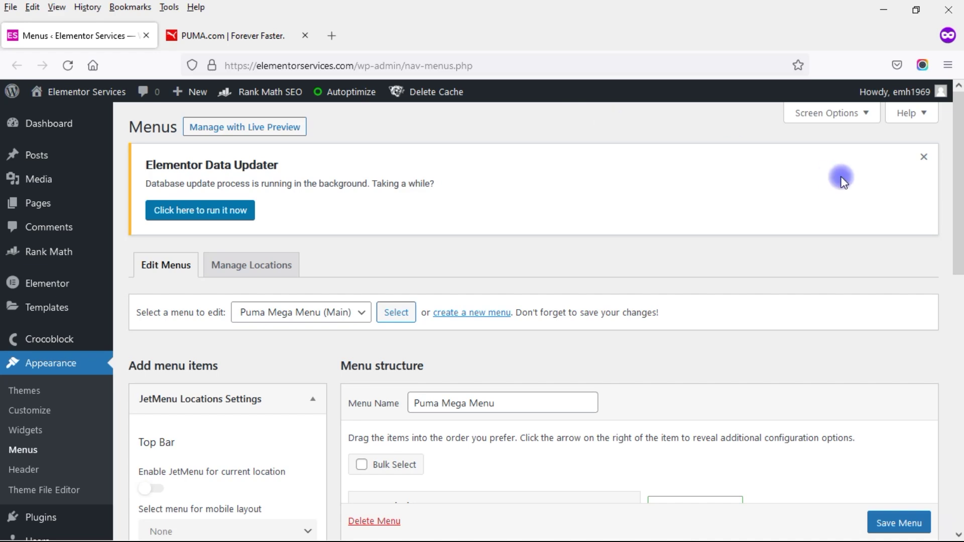
Step: Enable mega content for the Outlet menu item and open its content for editing
{"action": "left_click_drag", "start_coordinate": [959, 176], "coordinate": [959, 342]}
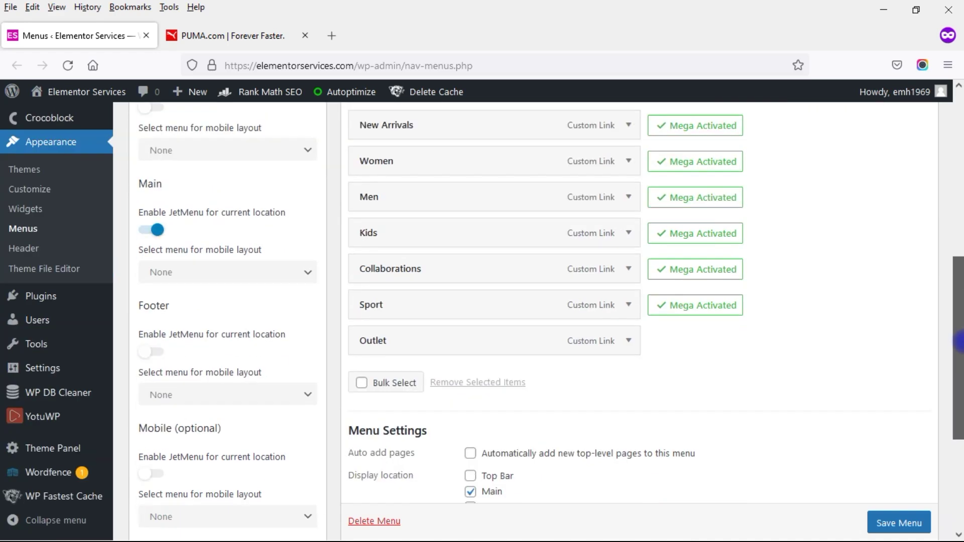
{"action": "mouse_move", "coordinate": [663, 338]}
{"action": "left_click", "coordinate": [683, 344]}
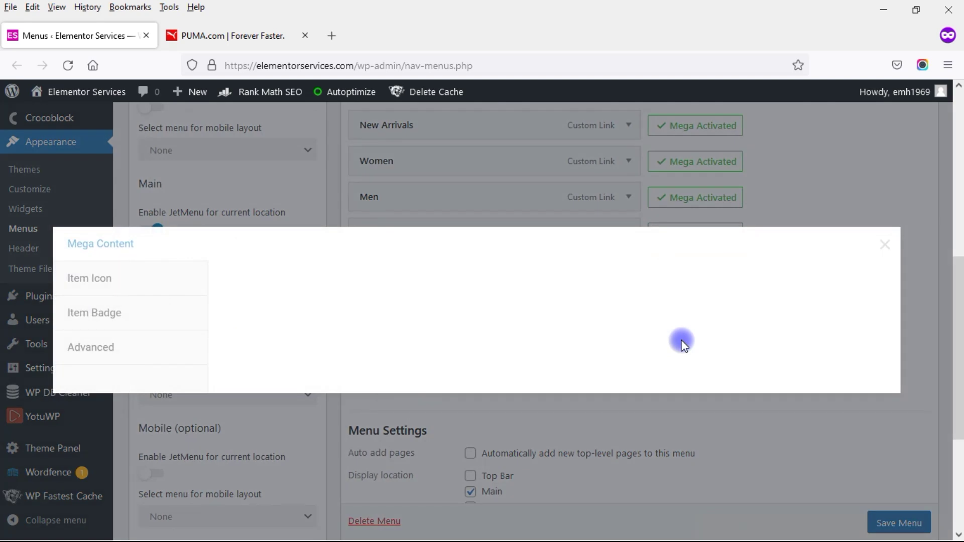
{"action": "left_click", "coordinate": [587, 208]}
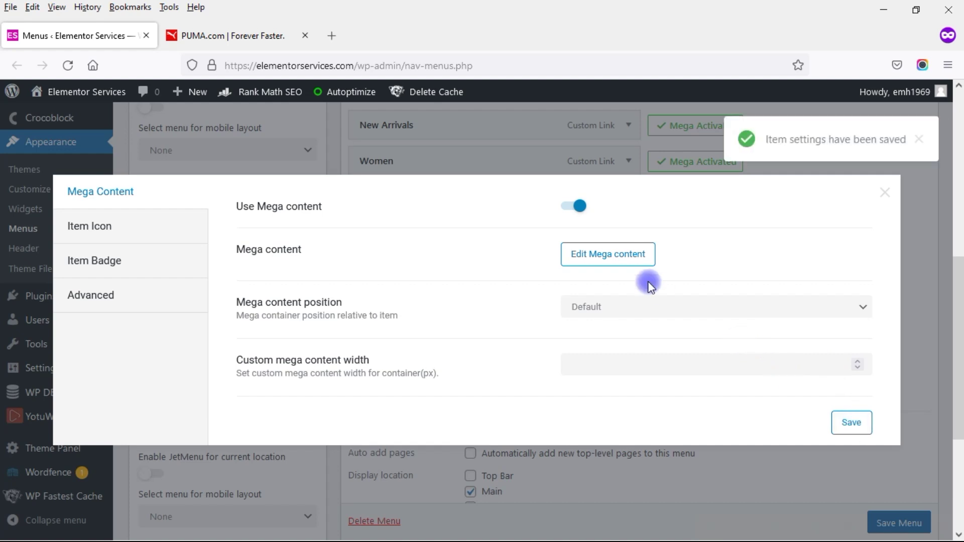
{"action": "left_click", "coordinate": [594, 250]}
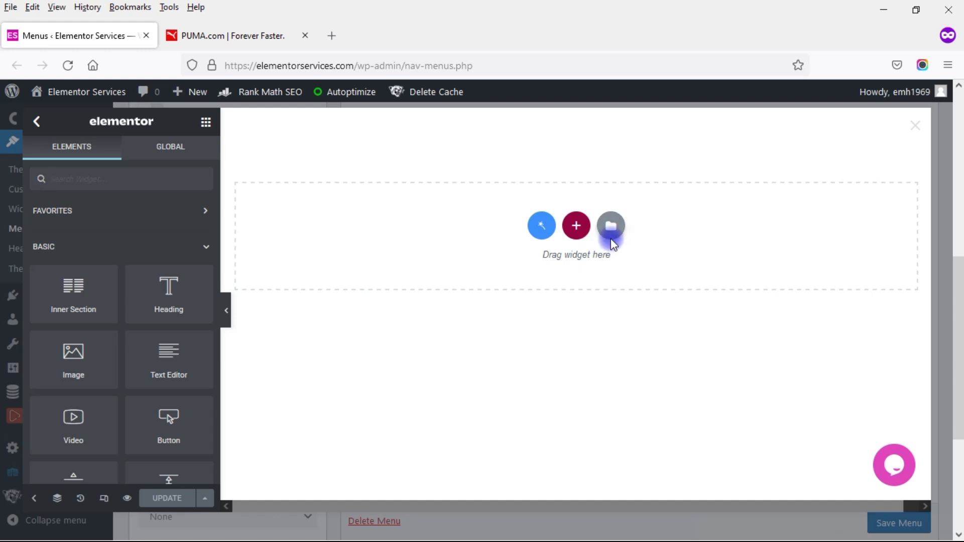
Step: Insert the saved "puma mega menu2" template into the Outlet mega content without importing its document settings
{"action": "left_click", "coordinate": [611, 236]}
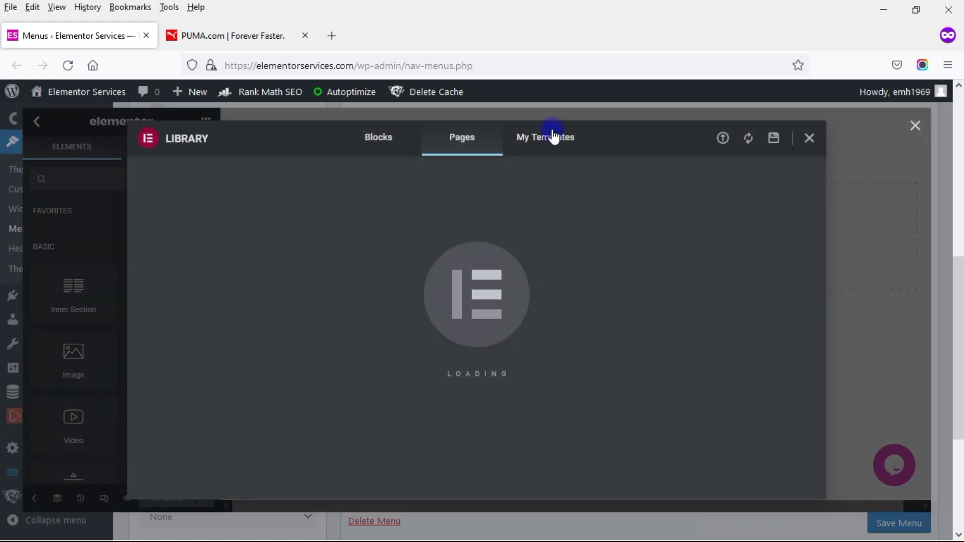
{"action": "left_click", "coordinate": [537, 145]}
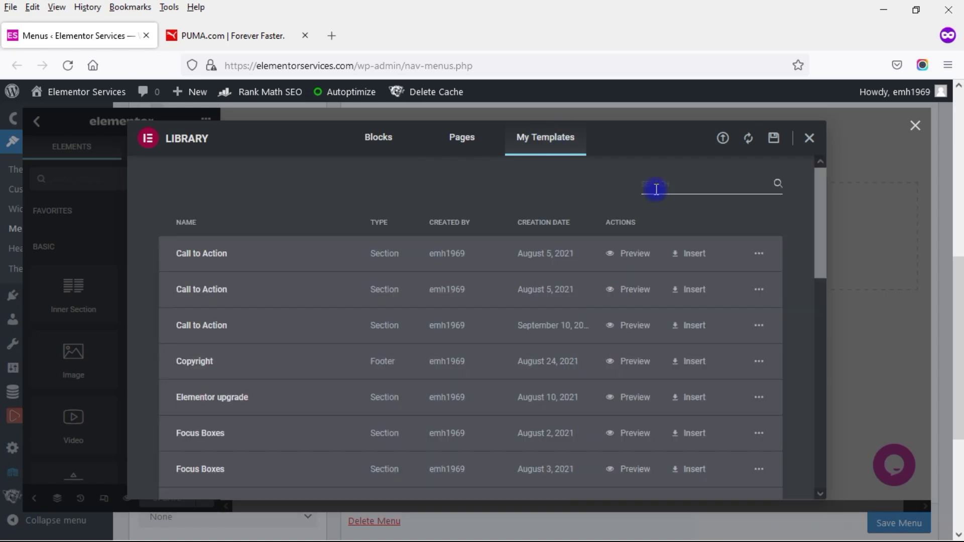
{"action": "type", "text": "pum"}
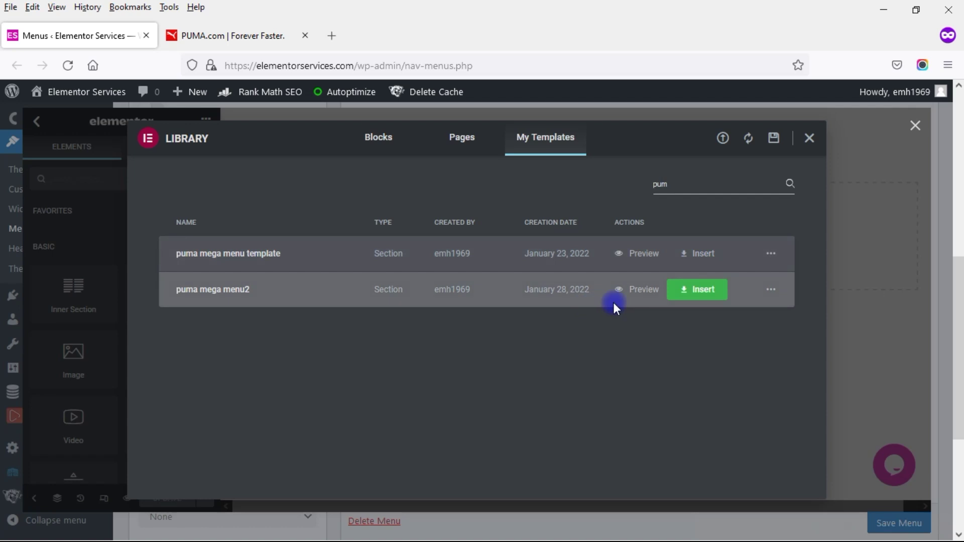
{"action": "left_click", "coordinate": [688, 293]}
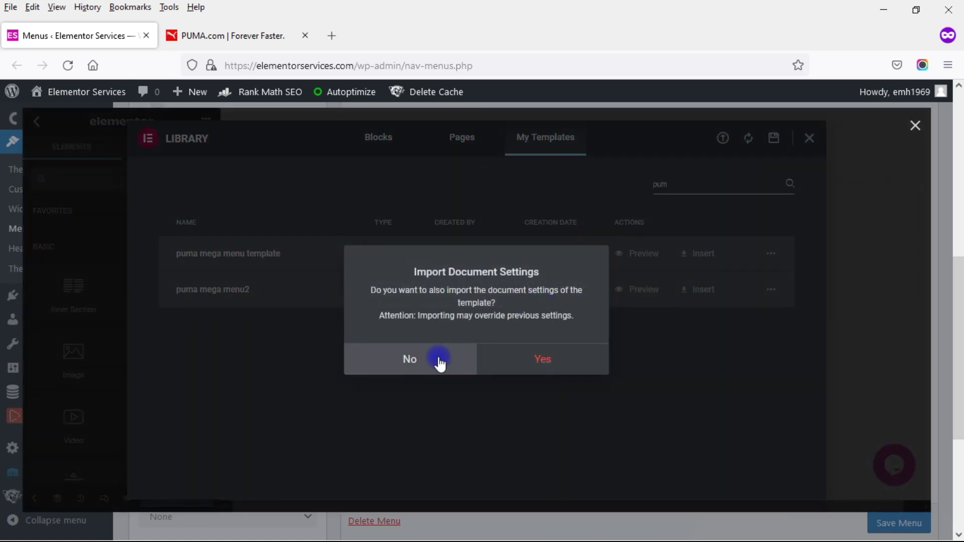
{"action": "left_click", "coordinate": [425, 367]}
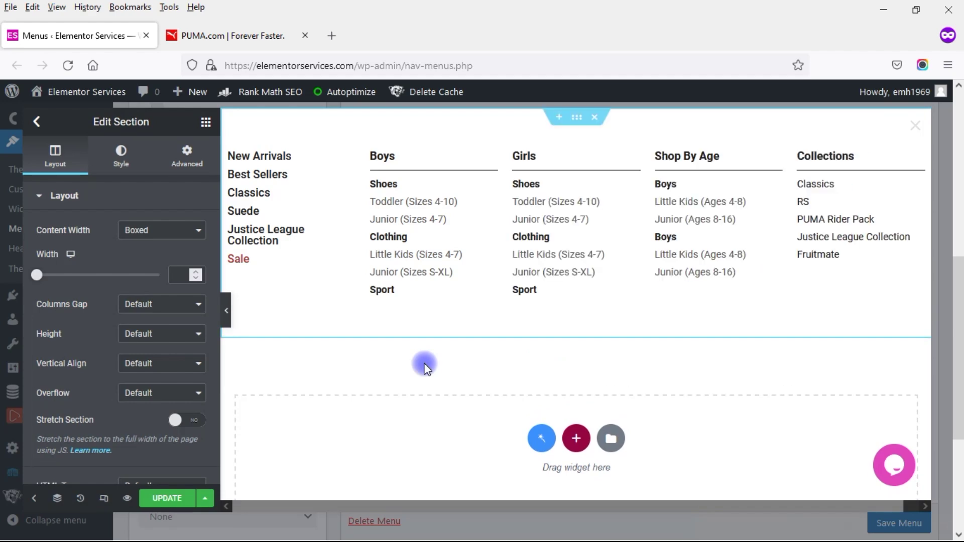
Step: Examine the Outlet dropdown on PUMA.com as the reference for the inserted section, and return to the Outlet content
{"action": "left_click", "coordinate": [232, 45]}
{"action": "mouse_move", "coordinate": [560, 134]}
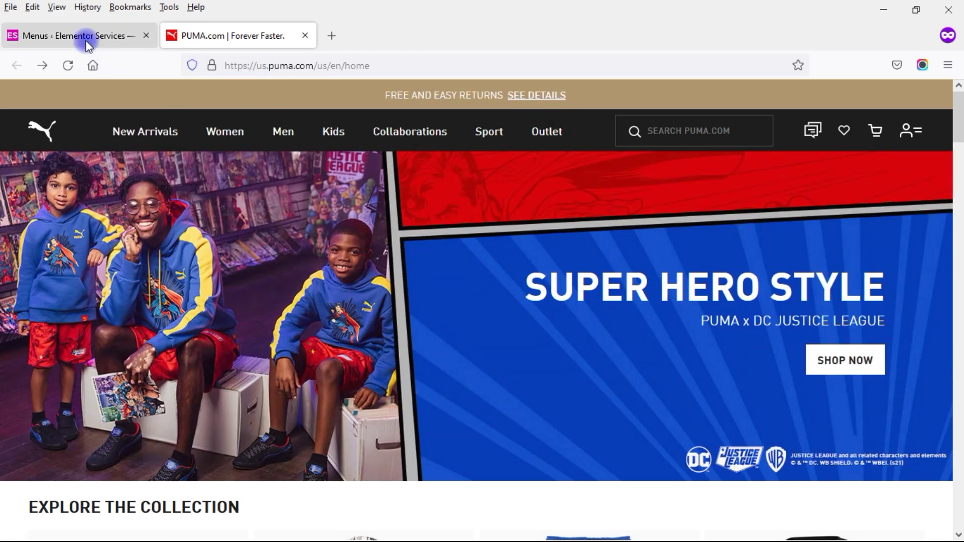
{"action": "left_click", "coordinate": [88, 46]}
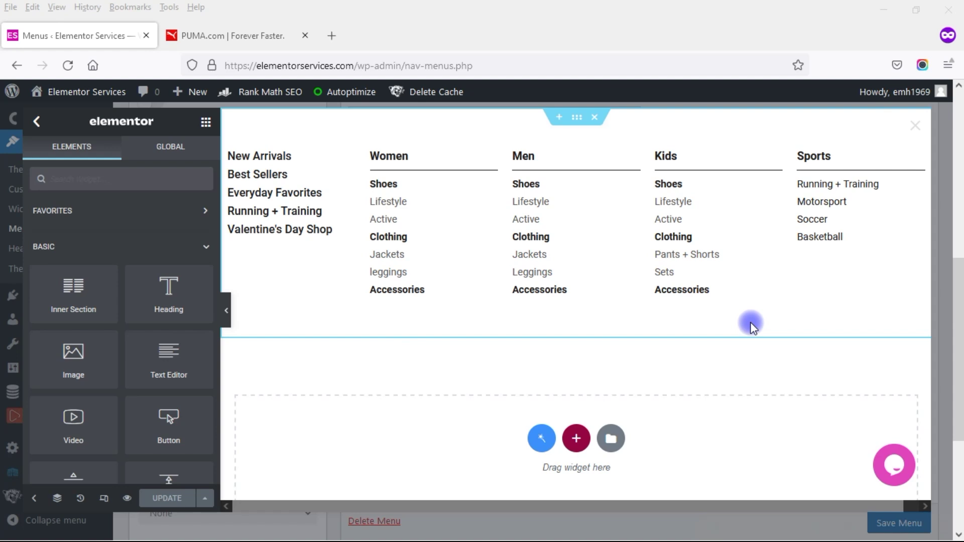
Step: Close the Outlet content editor, save the item settings and reload the Menus page to check the activated items
{"action": "left_click", "coordinate": [915, 125]}
{"action": "left_click", "coordinate": [853, 423]}
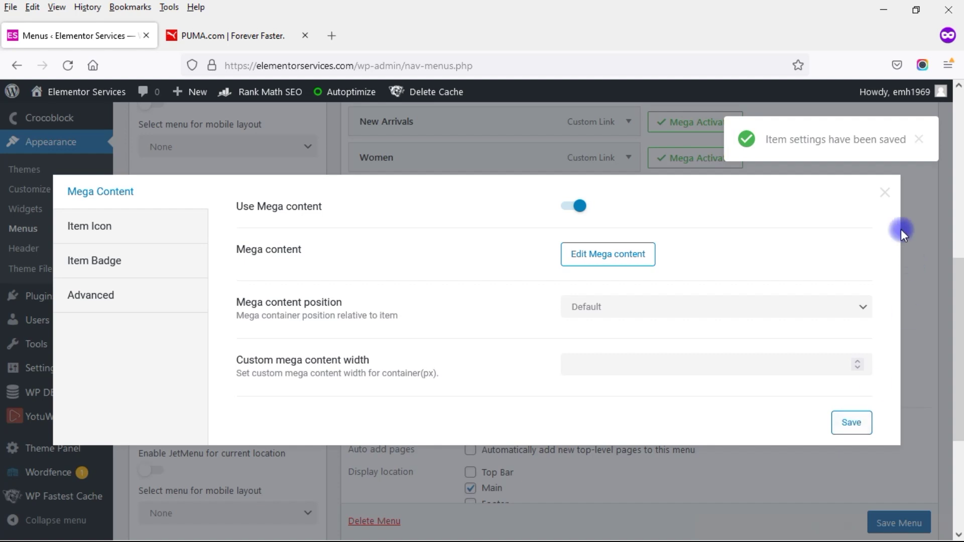
{"action": "left_click", "coordinate": [886, 194]}
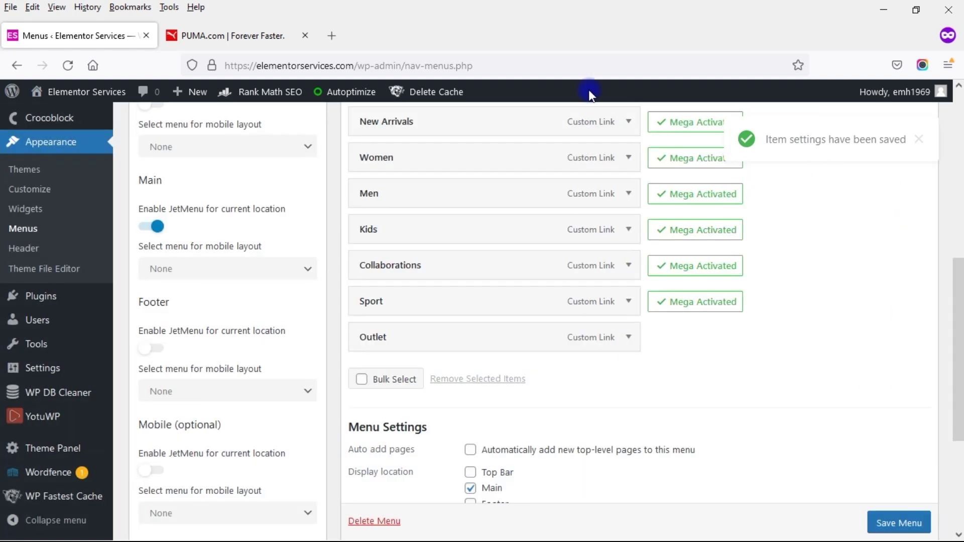
{"action": "left_click", "coordinate": [563, 66]}
{"action": "key", "text": "Return"}
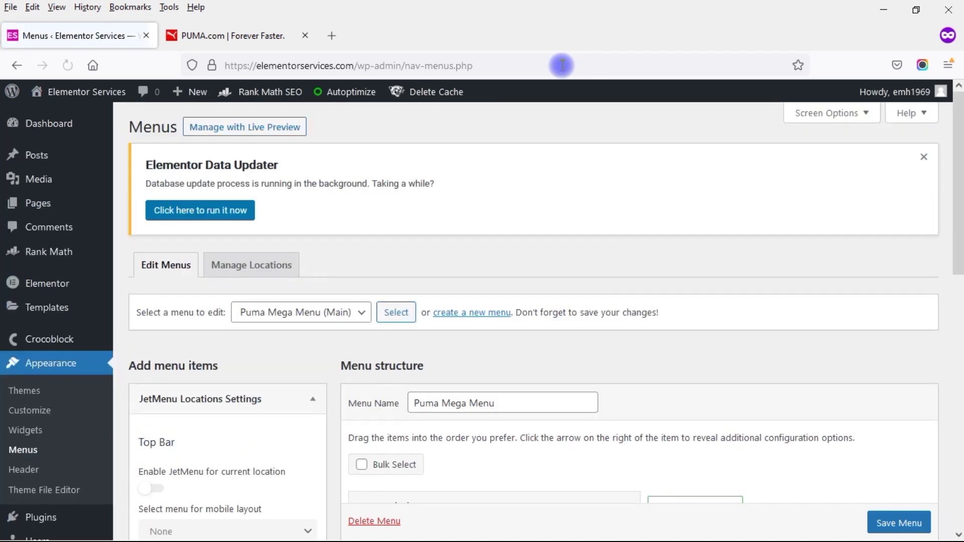
{"action": "scroll", "coordinate": [879, 251], "scroll_direction": "down", "scroll_amount": 6}
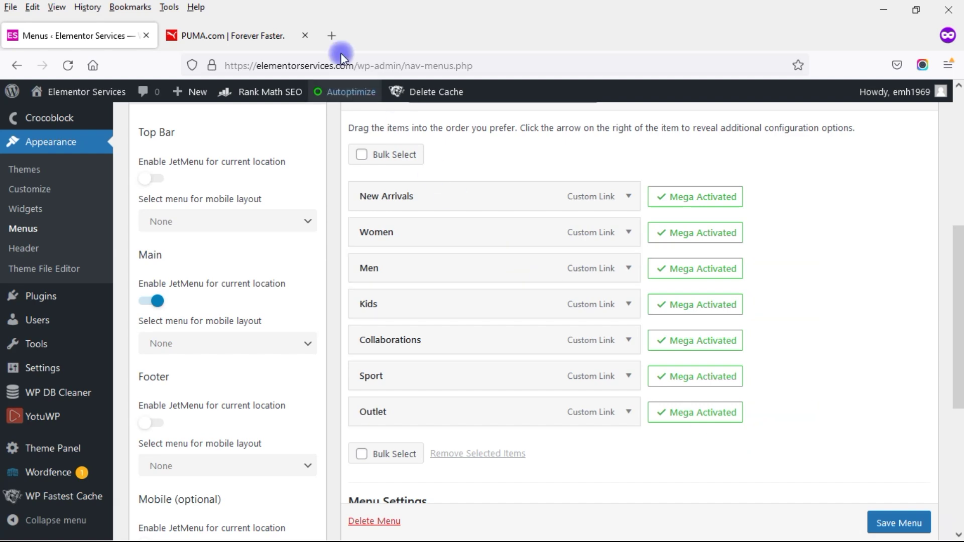
{"action": "left_click", "coordinate": [272, 36]}
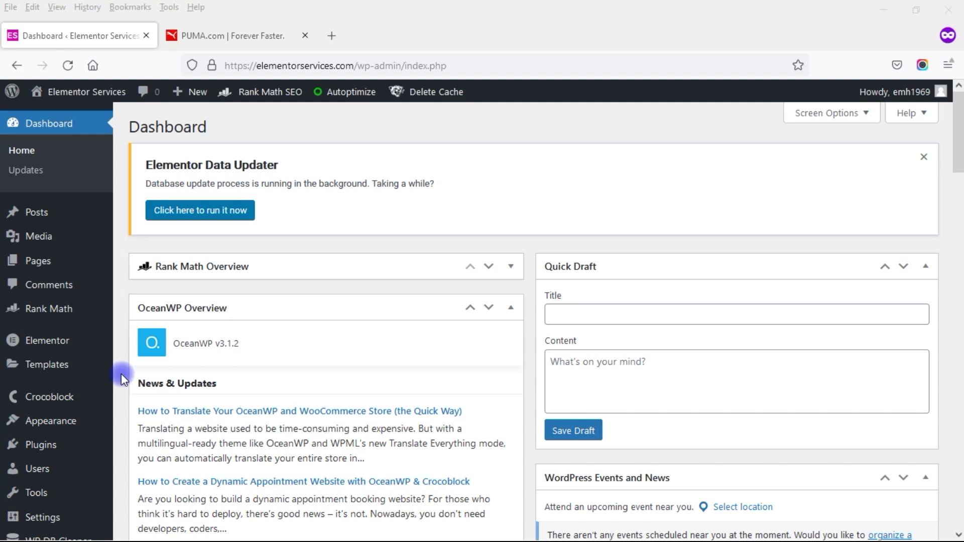
Step: Create a Header template named "puma mega menu" in Crocoblock's Theme Builder
{"action": "mouse_move", "coordinate": [65, 400]}
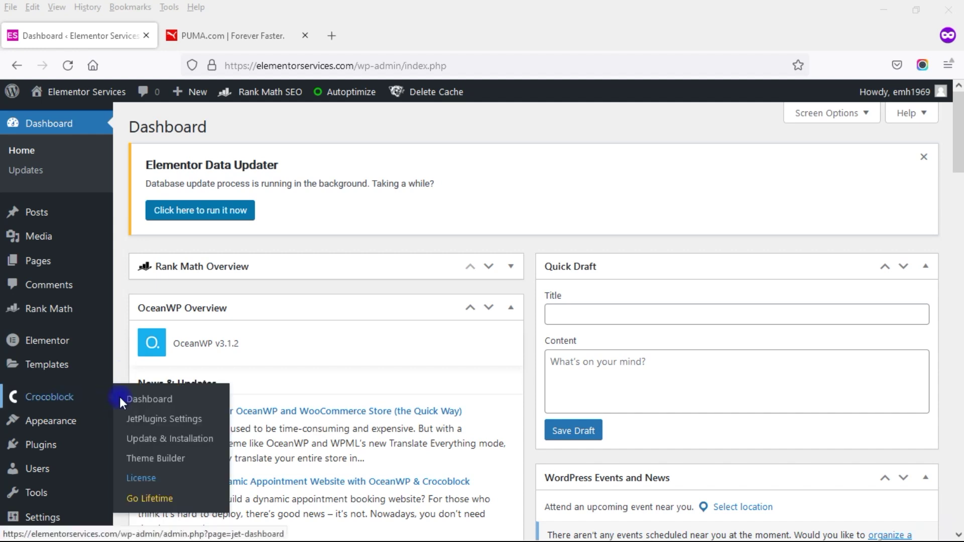
{"action": "left_click", "coordinate": [158, 460]}
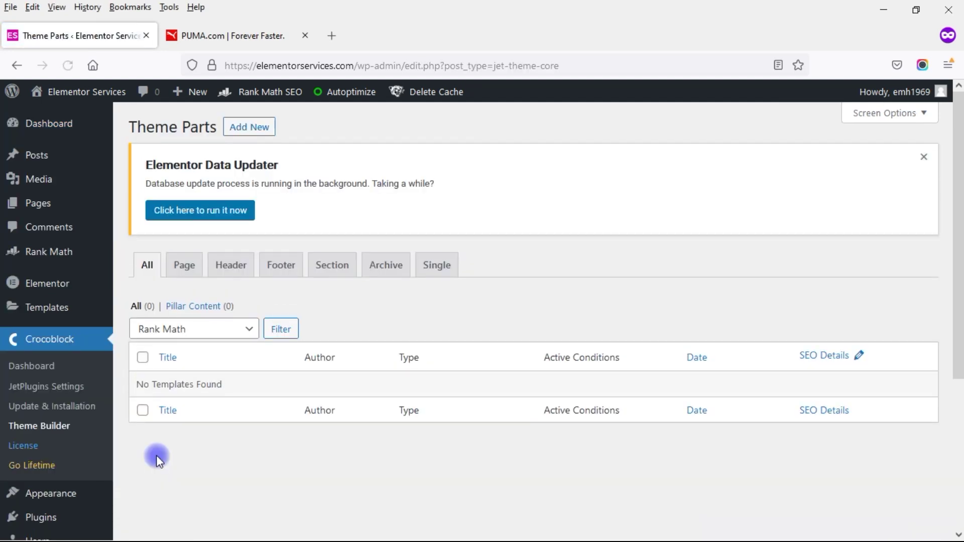
{"action": "left_click", "coordinate": [245, 121]}
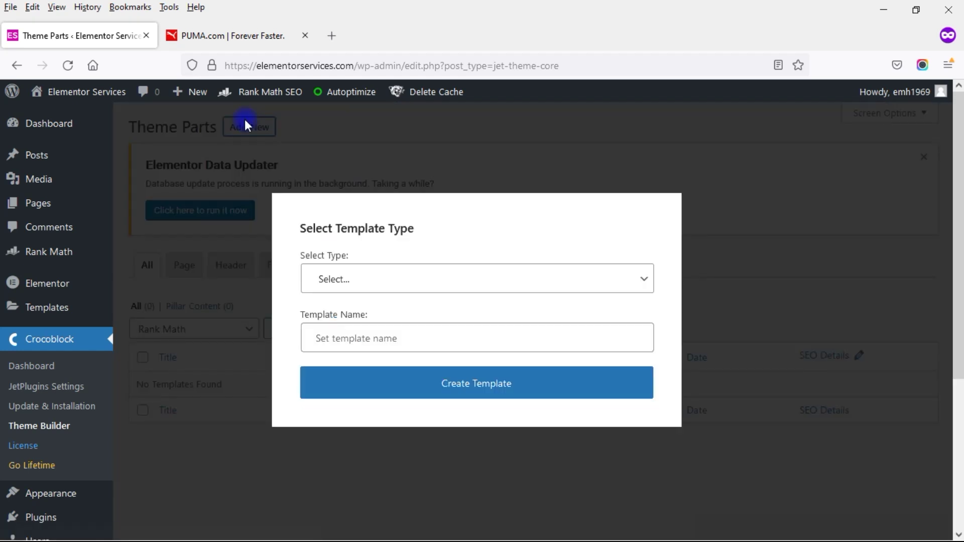
{"action": "left_click", "coordinate": [396, 288]}
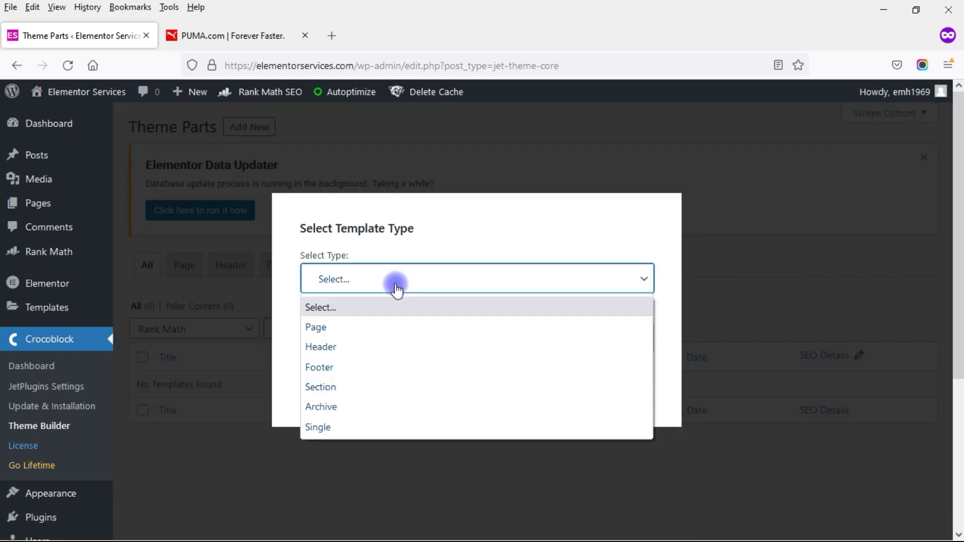
{"action": "left_click", "coordinate": [366, 345]}
{"action": "left_click", "coordinate": [426, 340]}
{"action": "type", "text": "puma mega m"}
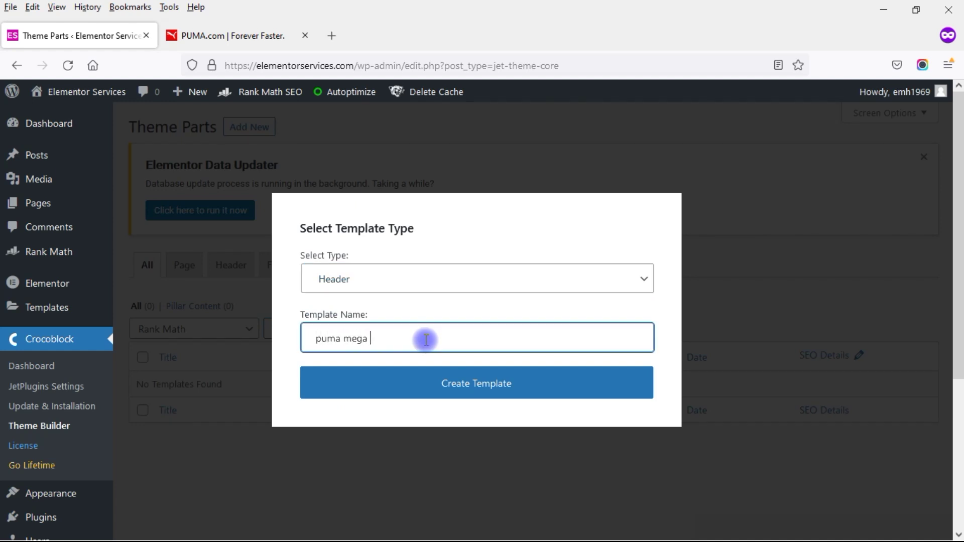
{"action": "type", "text": "enu"}
{"action": "left_click", "coordinate": [455, 392]}
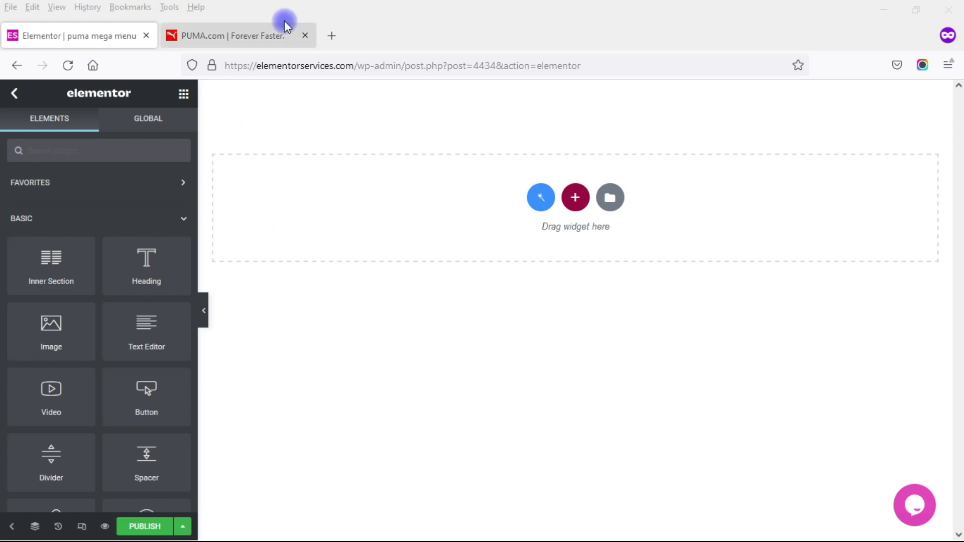
Step: Check the header layout on PUMA.com and add a section with four equal columns to the header template
{"action": "left_click", "coordinate": [250, 35]}
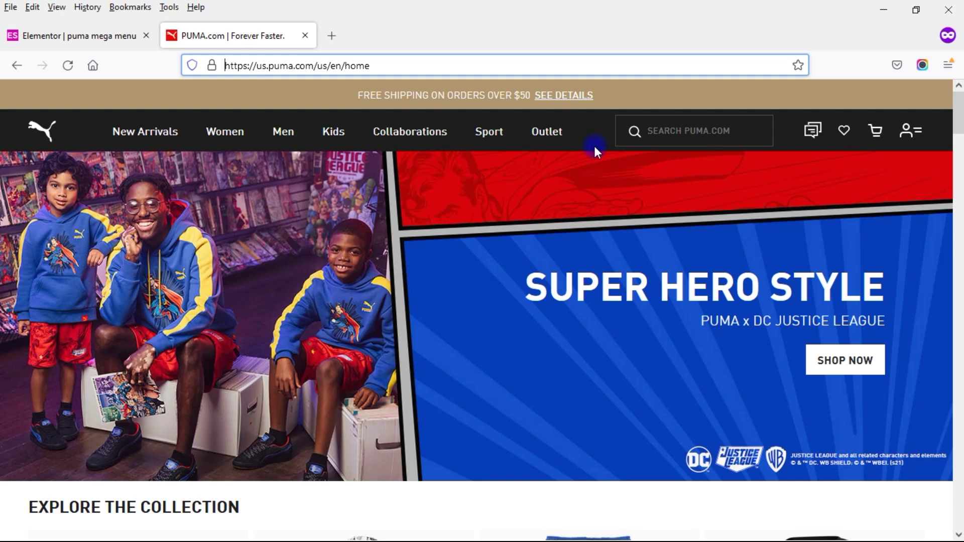
{"action": "left_click", "coordinate": [122, 35]}
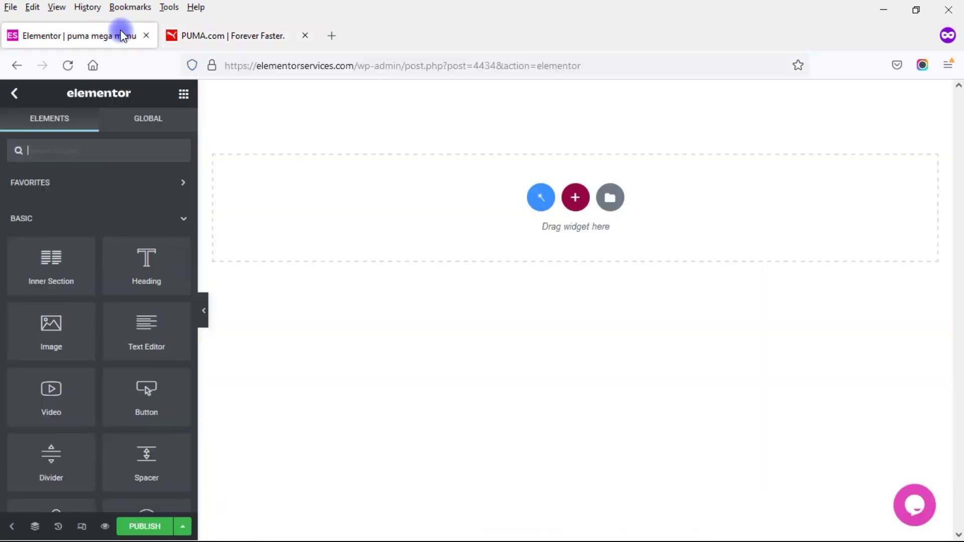
{"action": "left_click", "coordinate": [576, 197]}
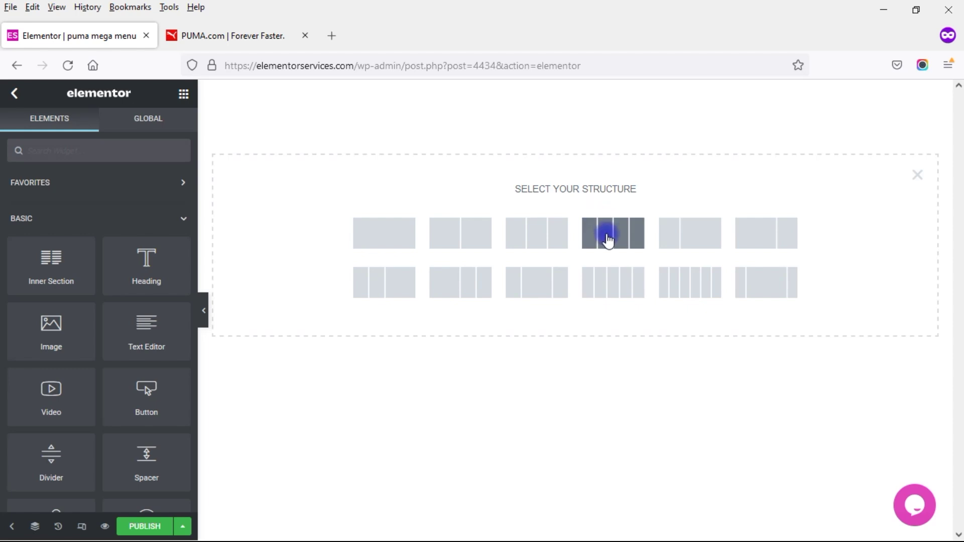
{"action": "left_click", "coordinate": [608, 240]}
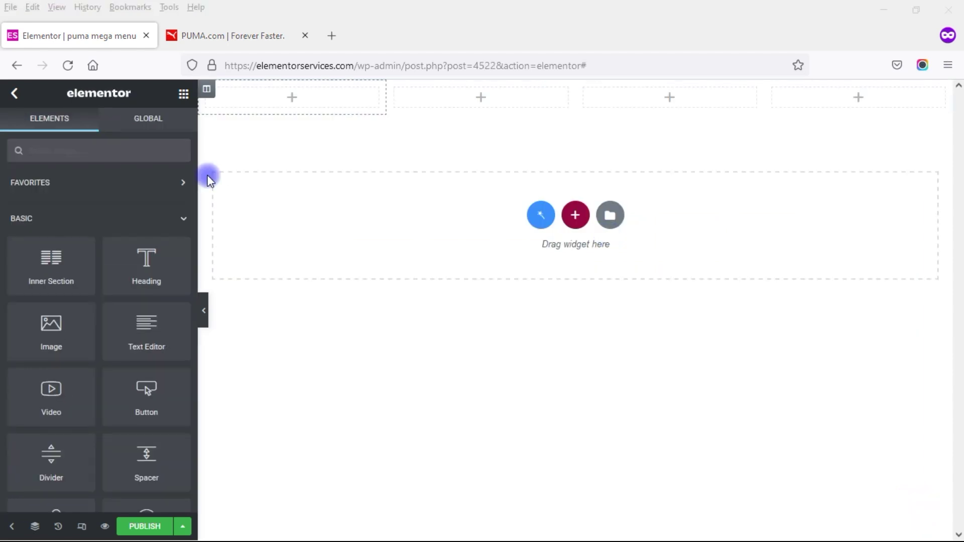
Step: Set the header section's first column width to 10% and its second column width to 50%
{"action": "left_click", "coordinate": [207, 91]}
{"action": "left_click", "coordinate": [157, 202]}
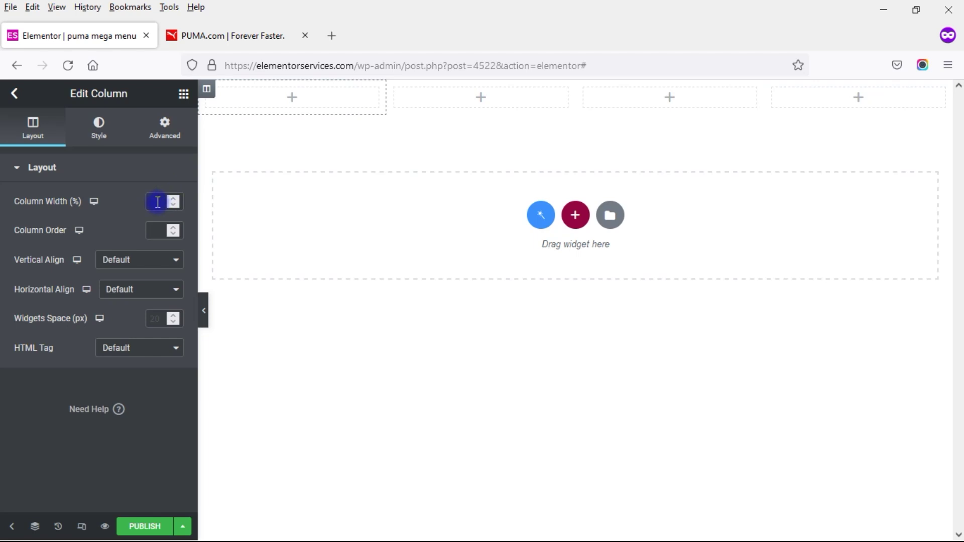
{"action": "type", "text": "10"}
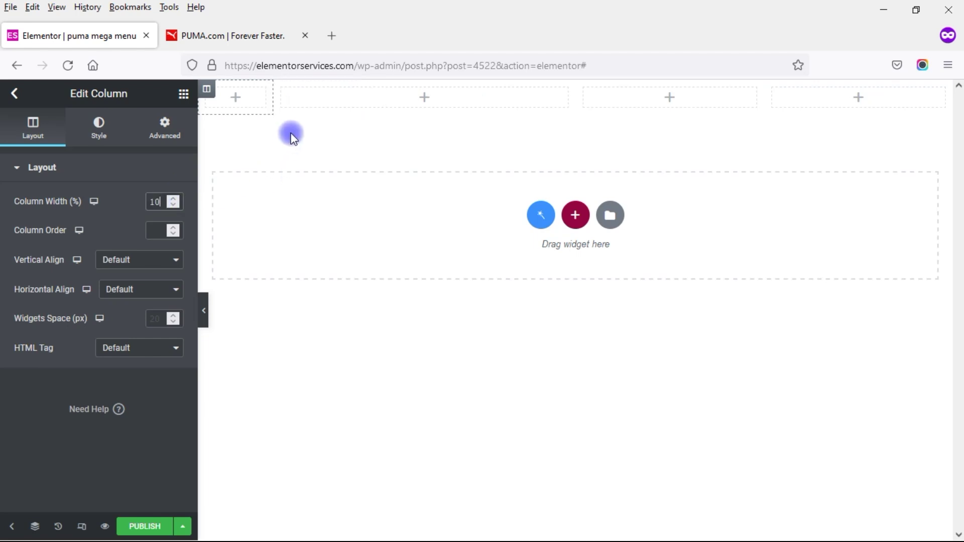
{"action": "left_click", "coordinate": [283, 91]}
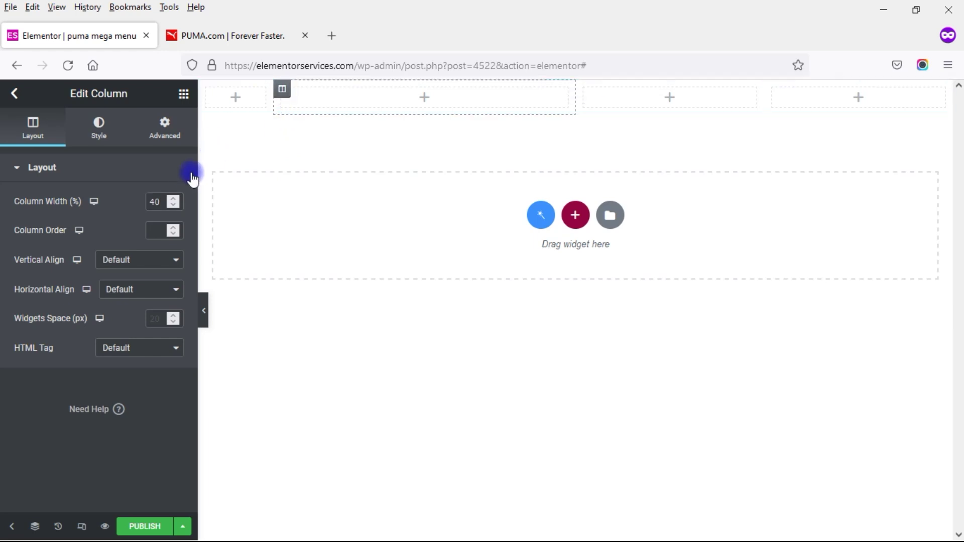
{"action": "double_click", "coordinate": [156, 201]}
{"action": "type", "text": "50"}
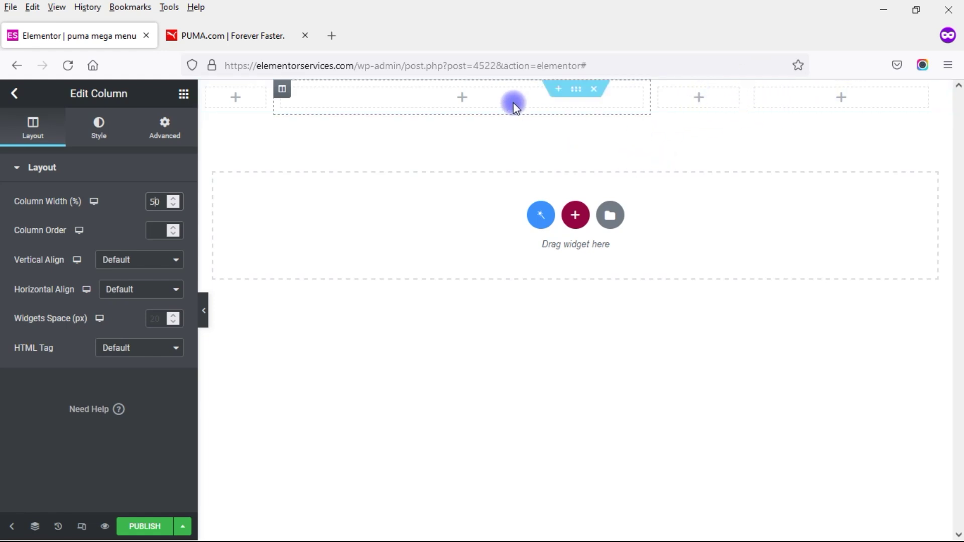
Step: Give the header section a classic background with the color 181818
{"action": "left_click", "coordinate": [581, 97]}
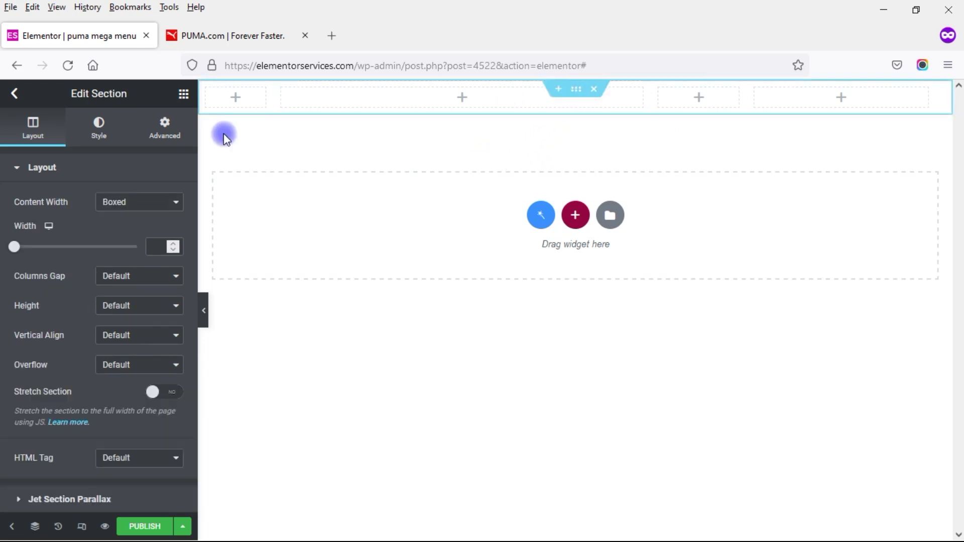
{"action": "left_click", "coordinate": [111, 129]}
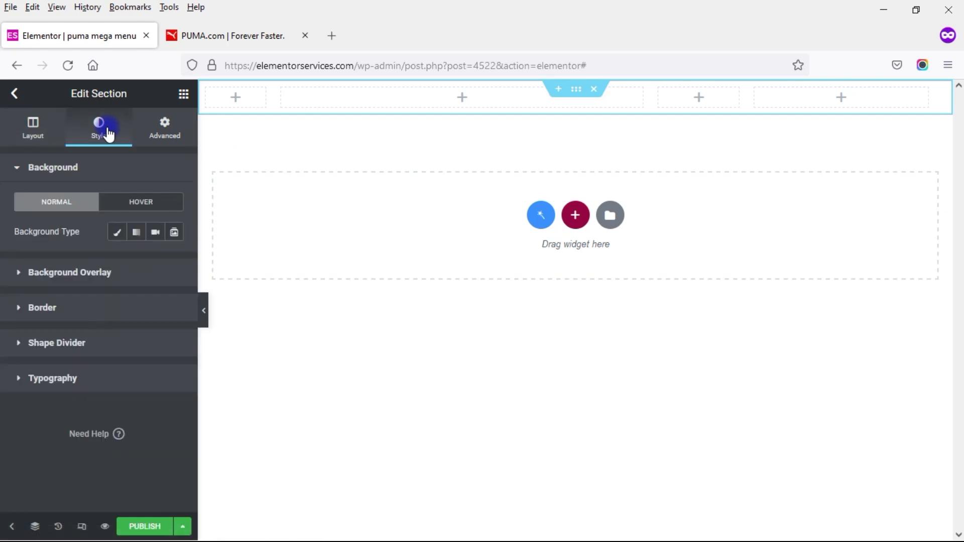
{"action": "left_click", "coordinate": [117, 232]}
{"action": "left_click", "coordinate": [168, 262]}
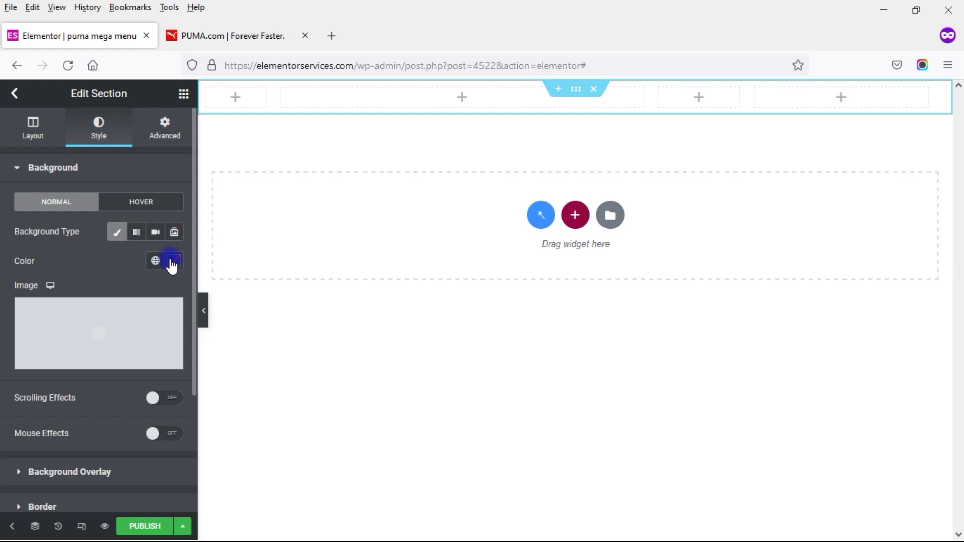
{"action": "left_click", "coordinate": [157, 474]}
{"action": "type", "text": "18181"}
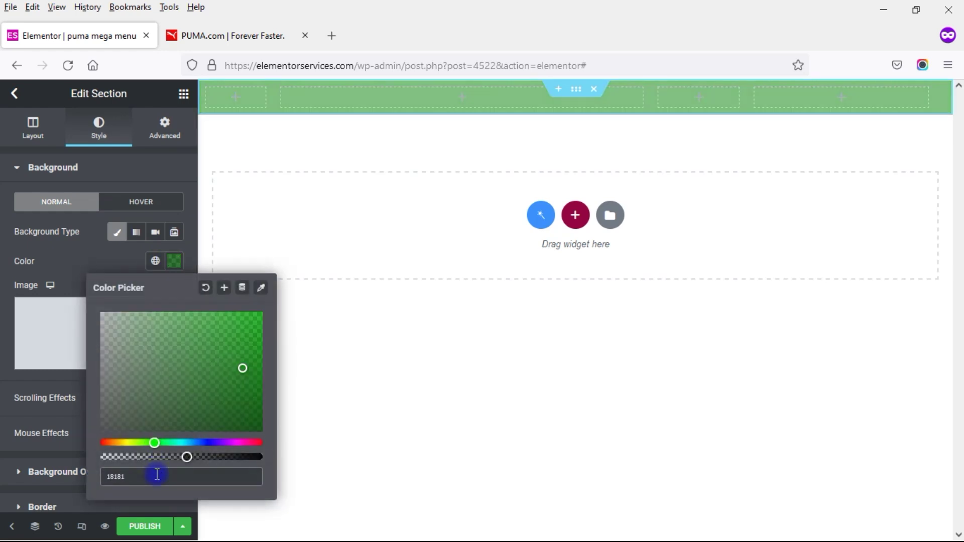
{"action": "type", "text": "8"}
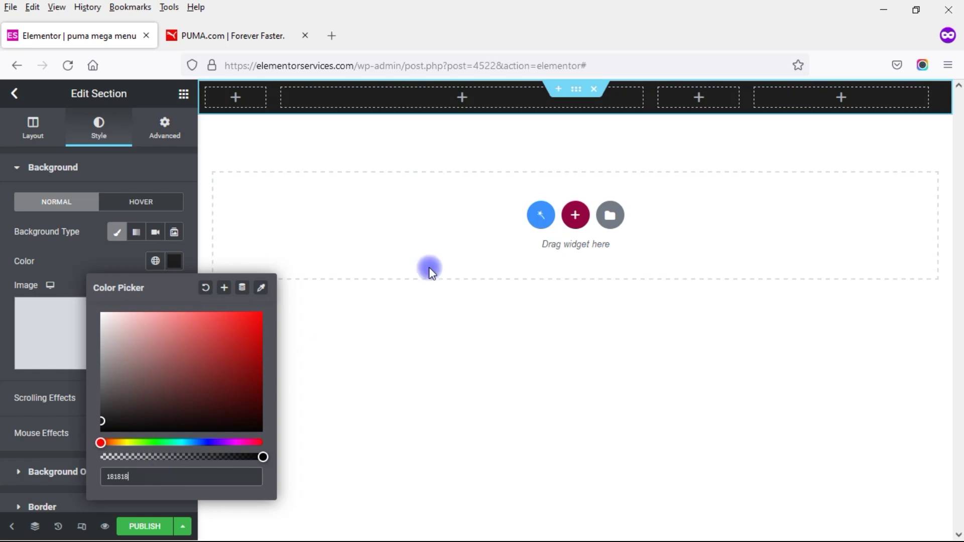
Step: Unlink the header section's padding values and set its top and bottom padding to 1%
{"action": "left_click", "coordinate": [165, 125]}
{"action": "left_click", "coordinate": [380, 86]}
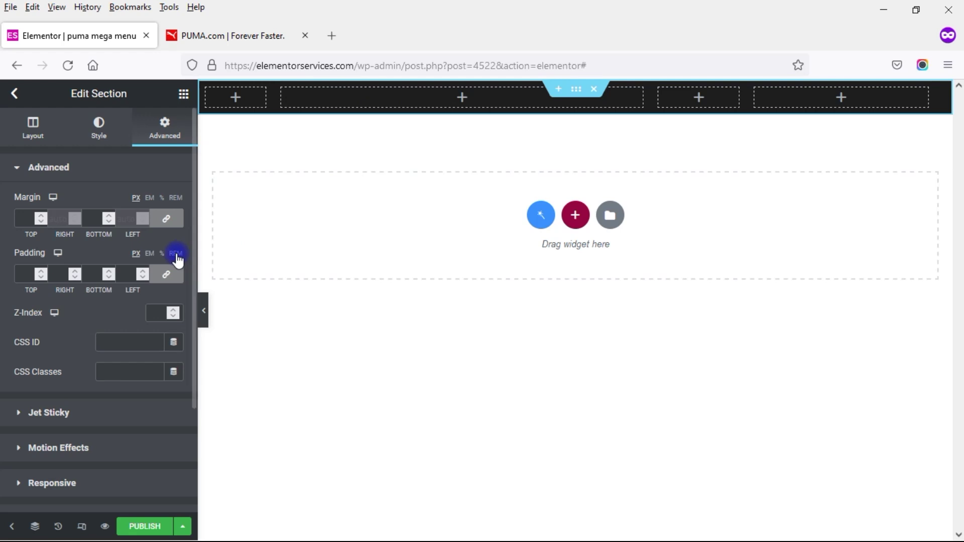
{"action": "left_click", "coordinate": [166, 274]}
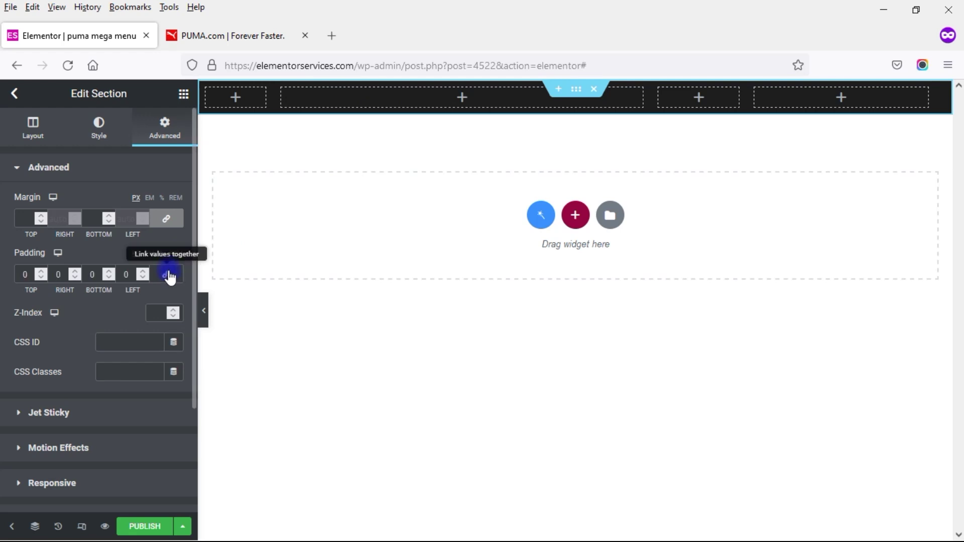
{"action": "left_click", "coordinate": [162, 254]}
{"action": "left_click", "coordinate": [26, 273]}
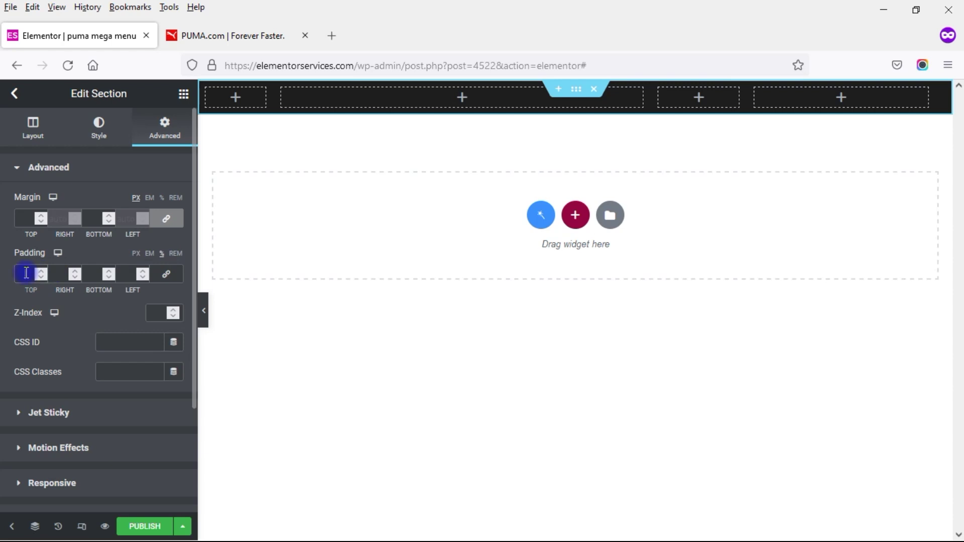
{"action": "type", "text": "1"}
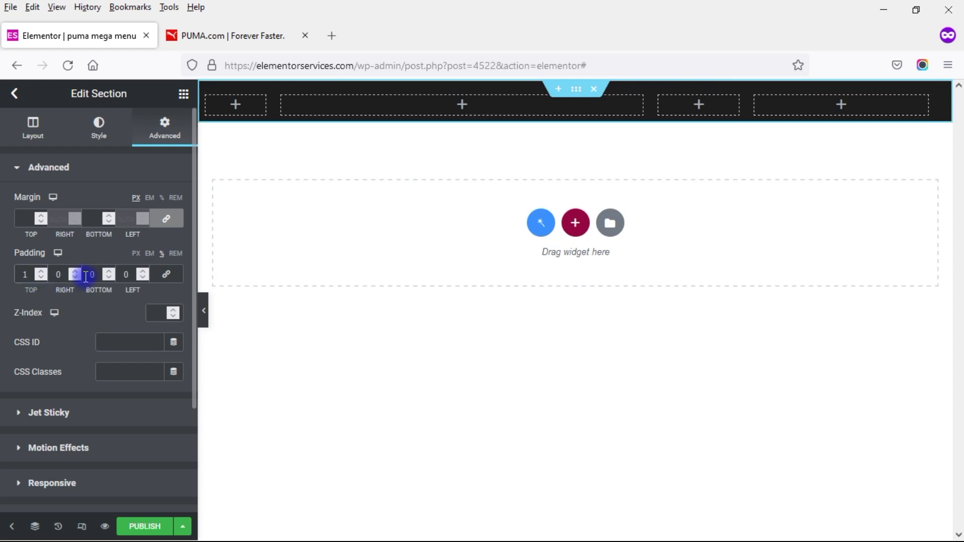
{"action": "left_click", "coordinate": [93, 275]}
{"action": "type", "text": "1"}
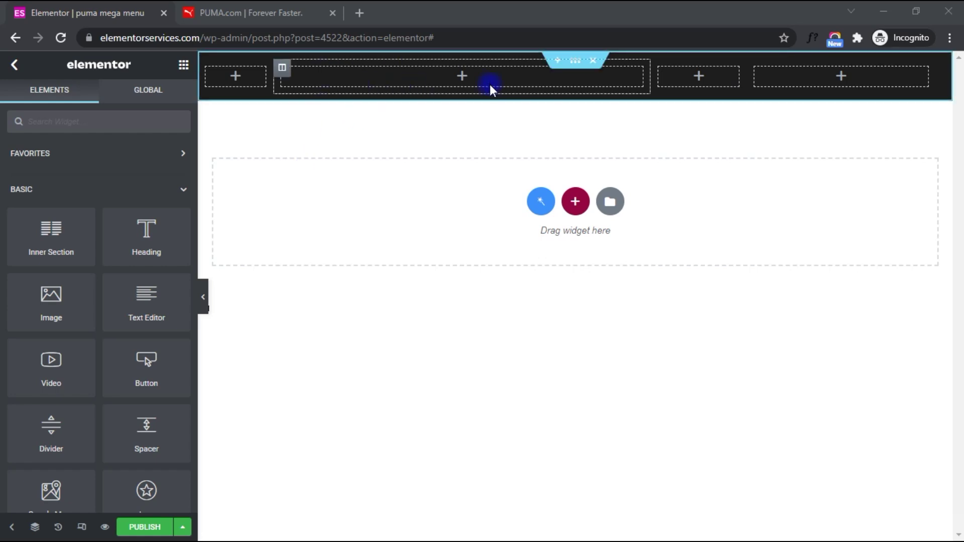
Step: Add a Mega Menu widget to the header's second column and assign the Puma Mega Menu to it
{"action": "left_click", "coordinate": [154, 121]}
{"action": "type", "text": "mega"}
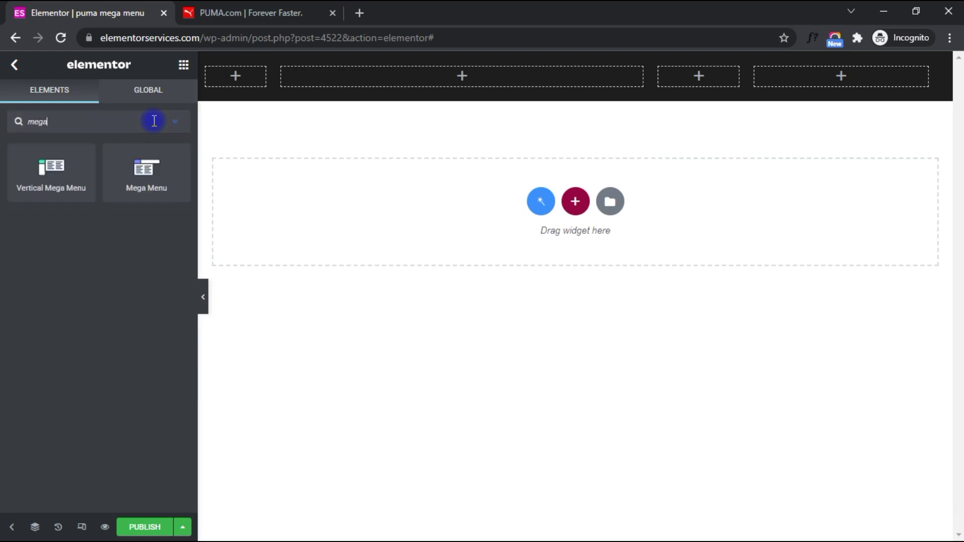
{"action": "left_click_drag", "start_coordinate": [144, 168], "coordinate": [452, 85]}
{"action": "left_click_drag", "start_coordinate": [454, 77], "coordinate": [452, 79]}
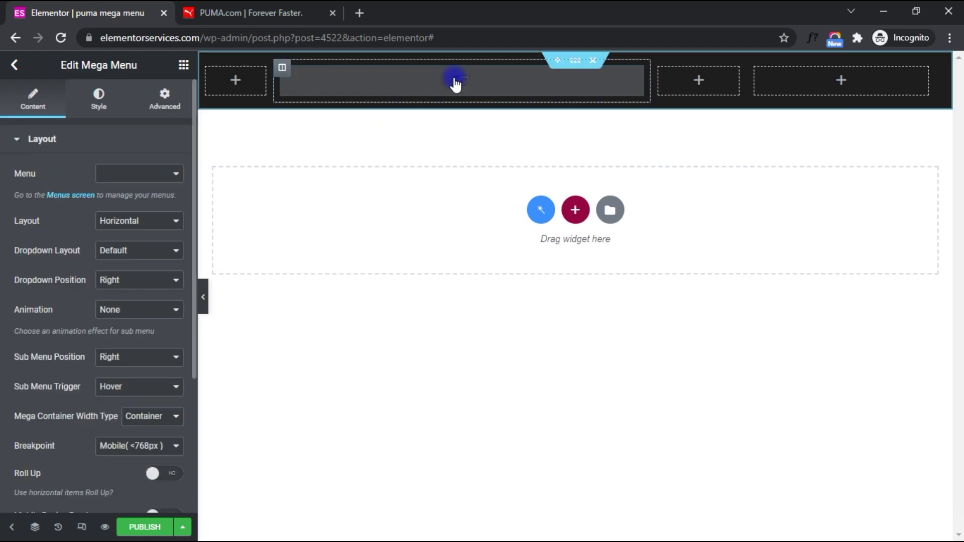
{"action": "left_click", "coordinate": [170, 173]}
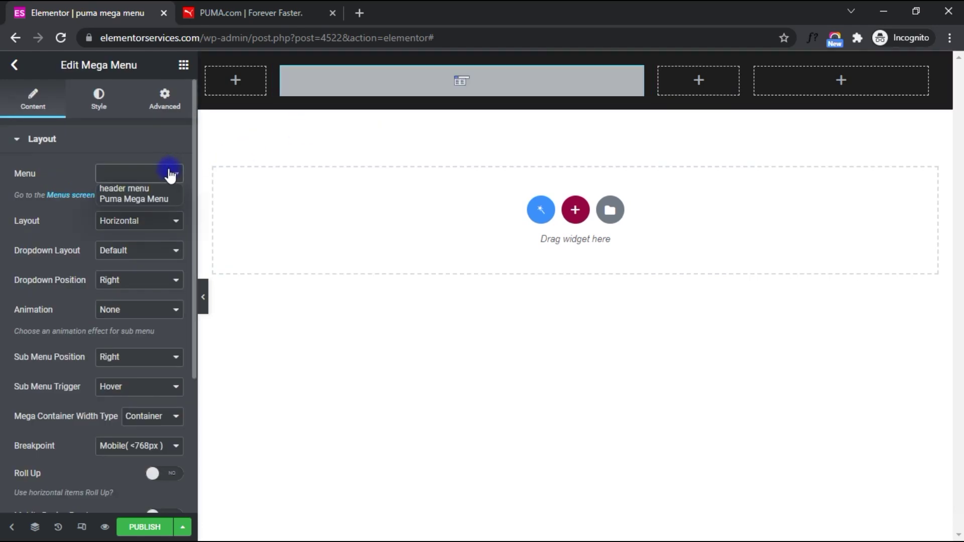
{"action": "left_click", "coordinate": [155, 199]}
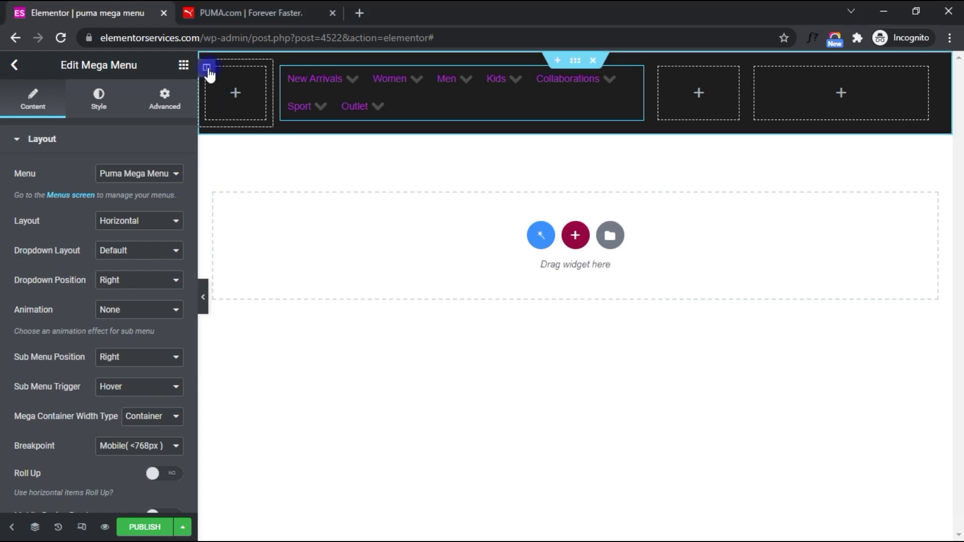
Step: Set the first column's width to 5% and widen the second column so the menu items fit on one line
{"action": "left_click", "coordinate": [207, 69]}
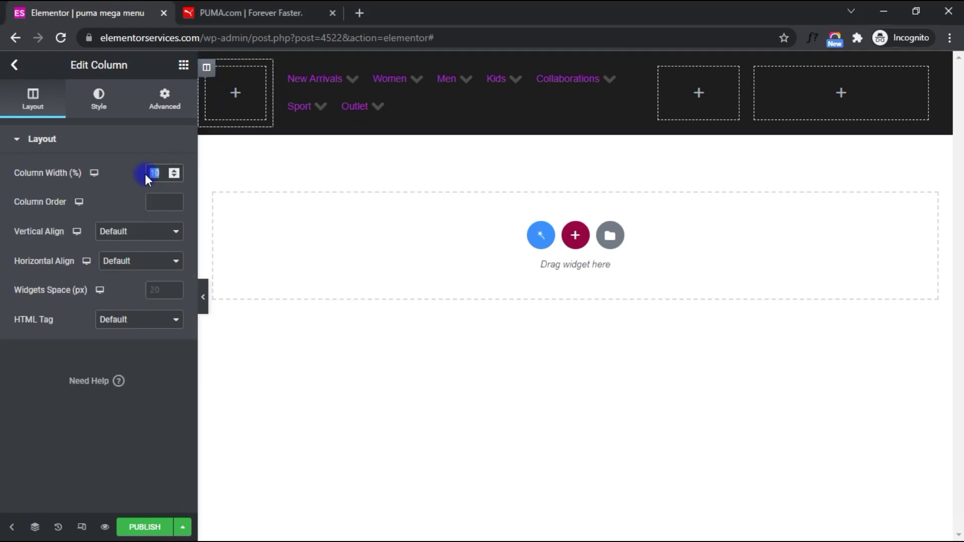
{"action": "type", "text": "5"}
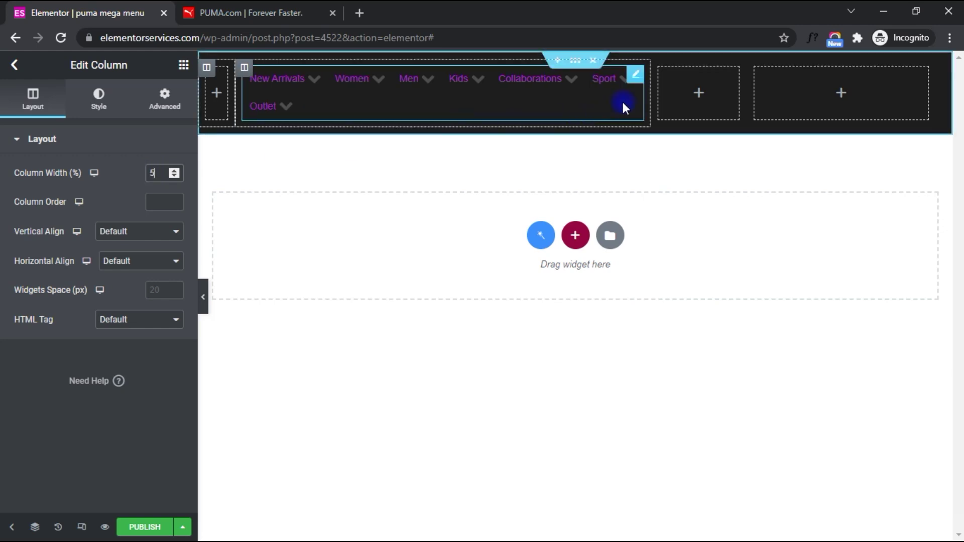
{"action": "left_click_drag", "start_coordinate": [651, 94], "coordinate": [707, 92]}
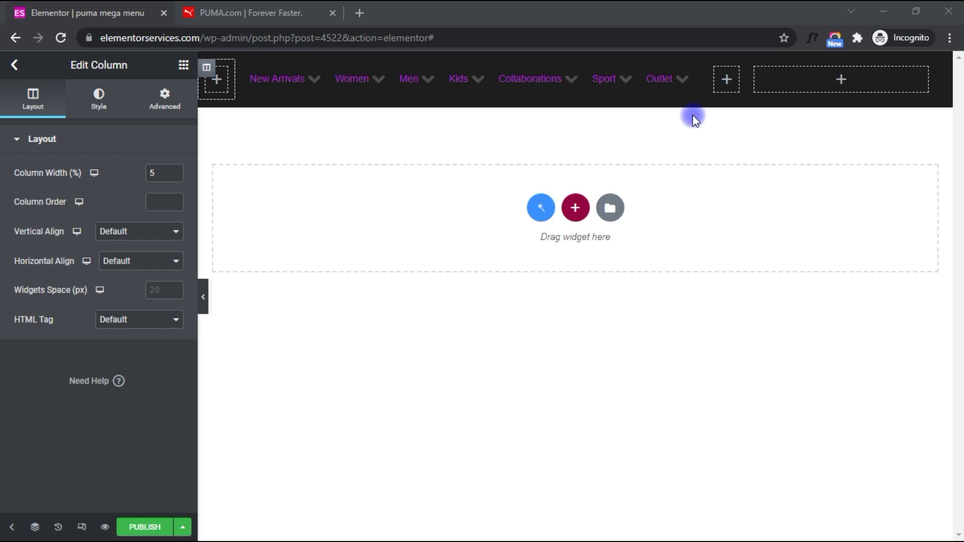
Step: Remove the dropdown icon from the Mega Menu widget's items
{"action": "left_click", "coordinate": [693, 74]}
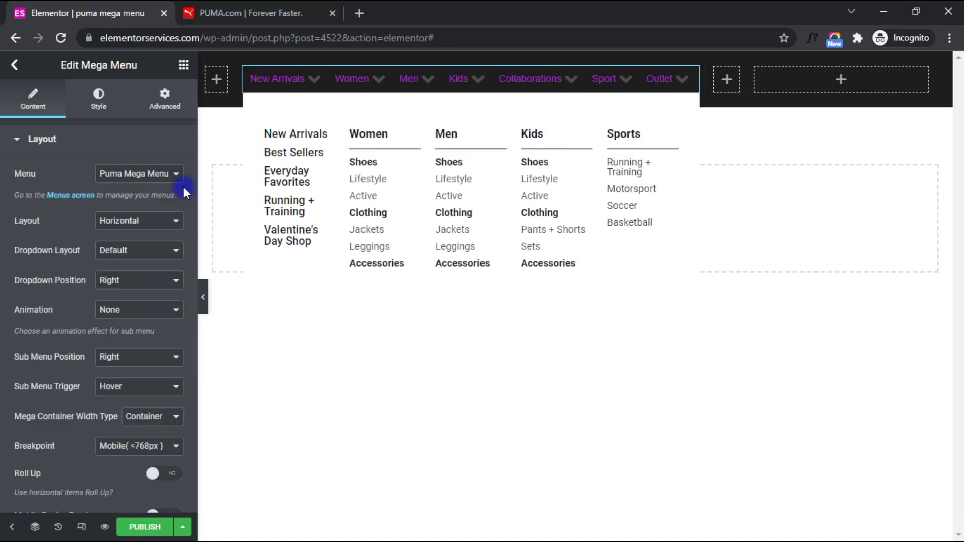
{"action": "scroll", "coordinate": [191, 190], "scroll_direction": "down", "scroll_amount": 4}
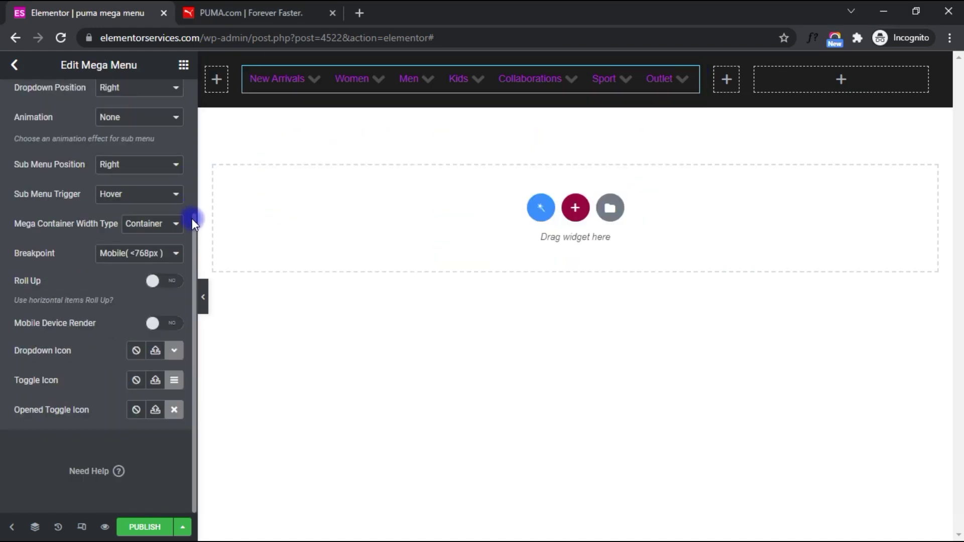
{"action": "left_click", "coordinate": [134, 352]}
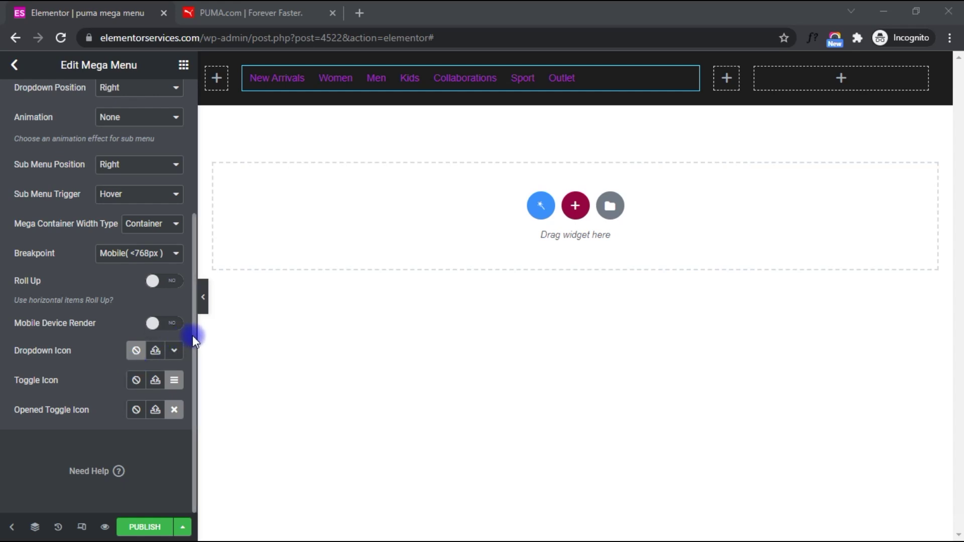
Step: Set the normal-state title color of the top menu items to white (FFFFFF)
{"action": "left_click_drag", "start_coordinate": [193, 336], "coordinate": [201, 181]}
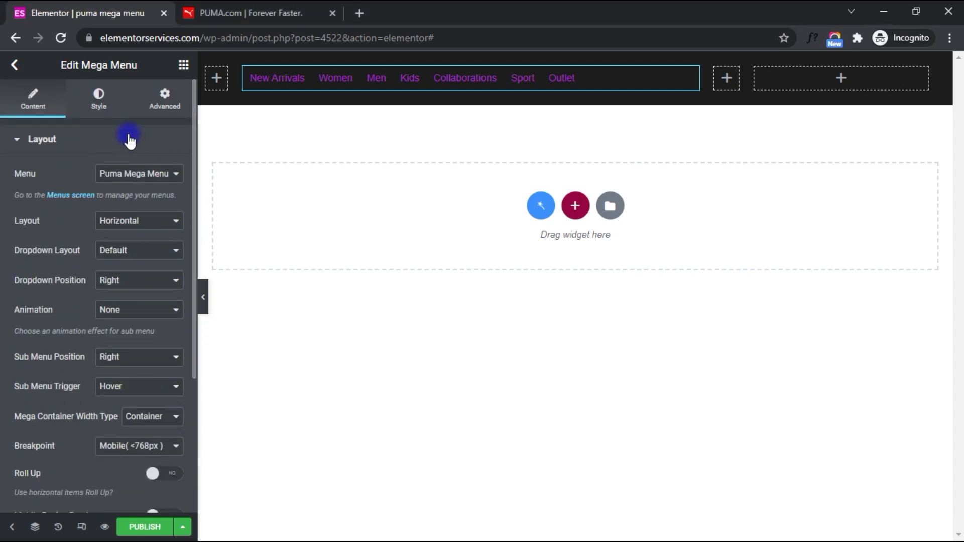
{"action": "left_click", "coordinate": [99, 103]}
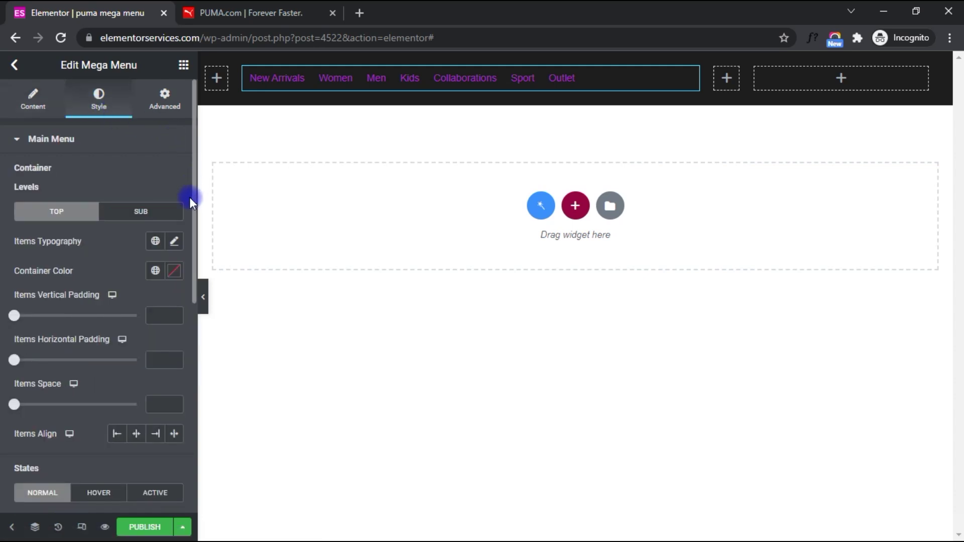
{"action": "left_click_drag", "start_coordinate": [194, 205], "coordinate": [187, 308]}
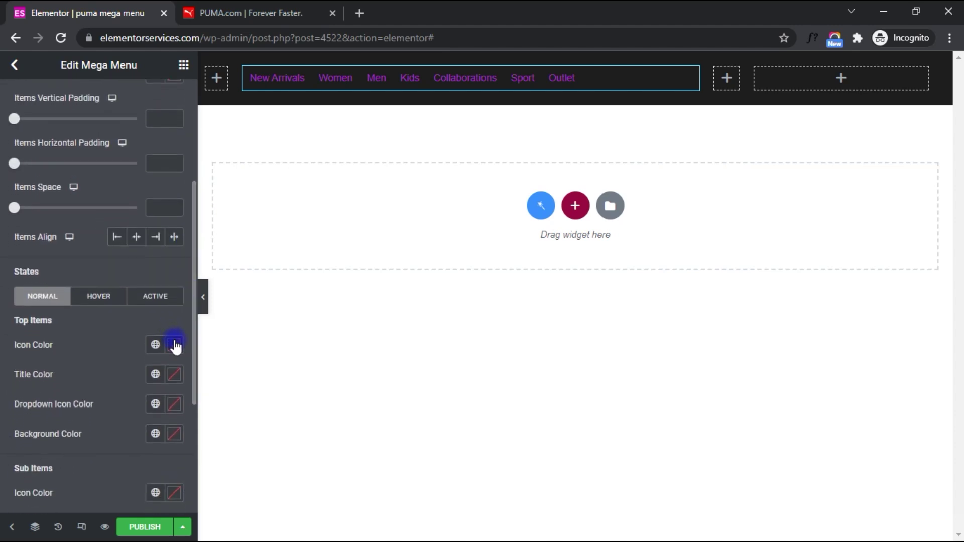
{"action": "left_click", "coordinate": [175, 375]}
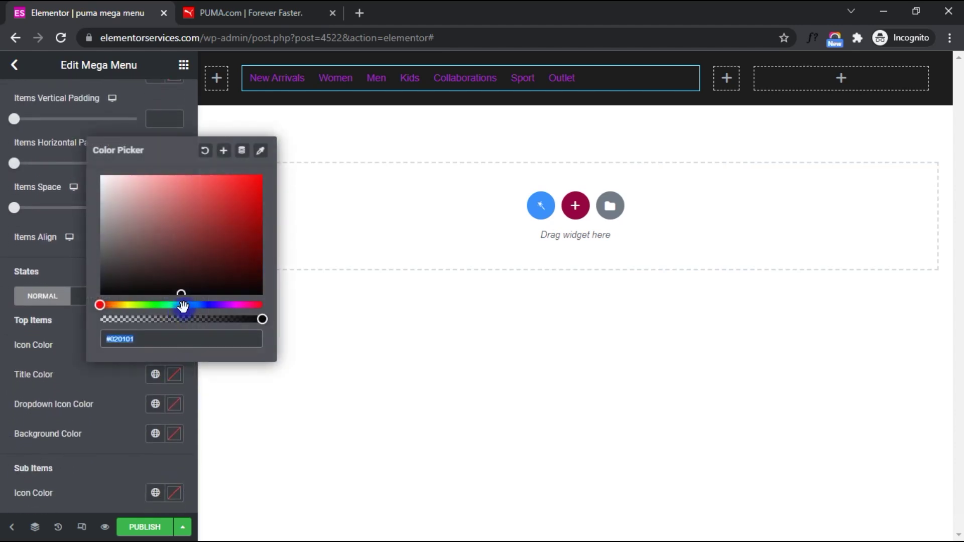
{"action": "mouse_move", "coordinate": [181, 292]}
{"action": "left_mouse_down"}
{"action": "mouse_move", "coordinate": [123, 190]}
{"action": "mouse_move", "coordinate": [104, 169]}
{"action": "mouse_move", "coordinate": [83, 171]}
{"action": "left_mouse_up"}
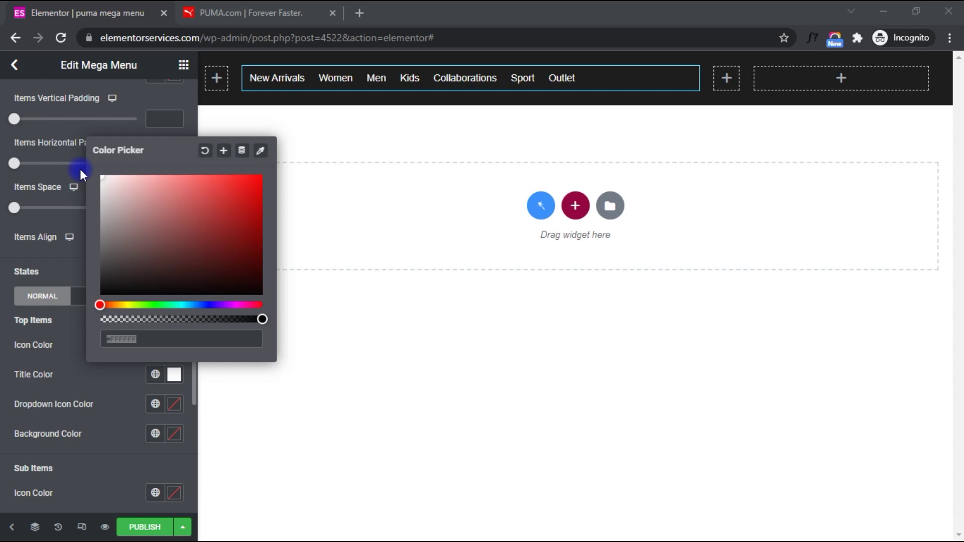
{"action": "left_click", "coordinate": [80, 168]}
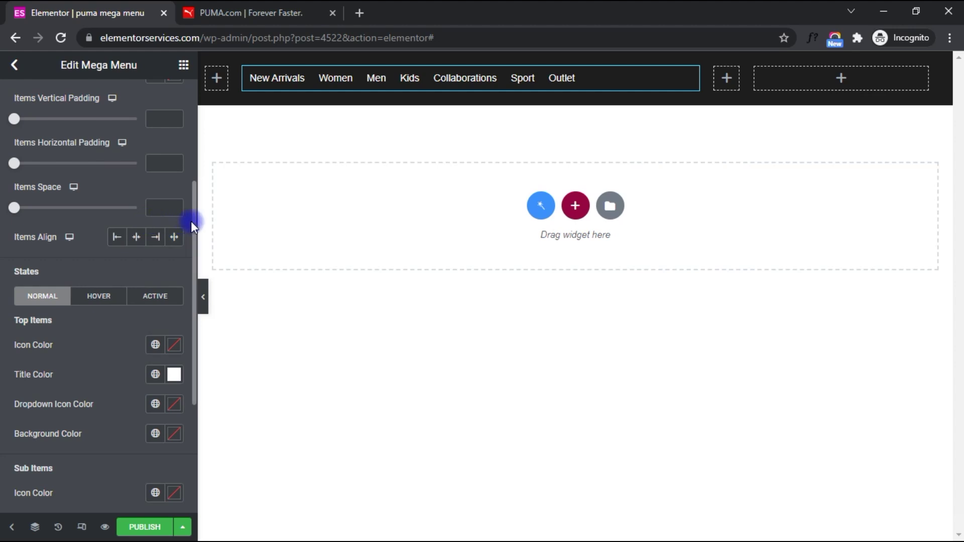
Step: Set the top-level menu items' font size to 16 px and center-align the items
{"action": "left_click_drag", "start_coordinate": [193, 227], "coordinate": [194, 149]}
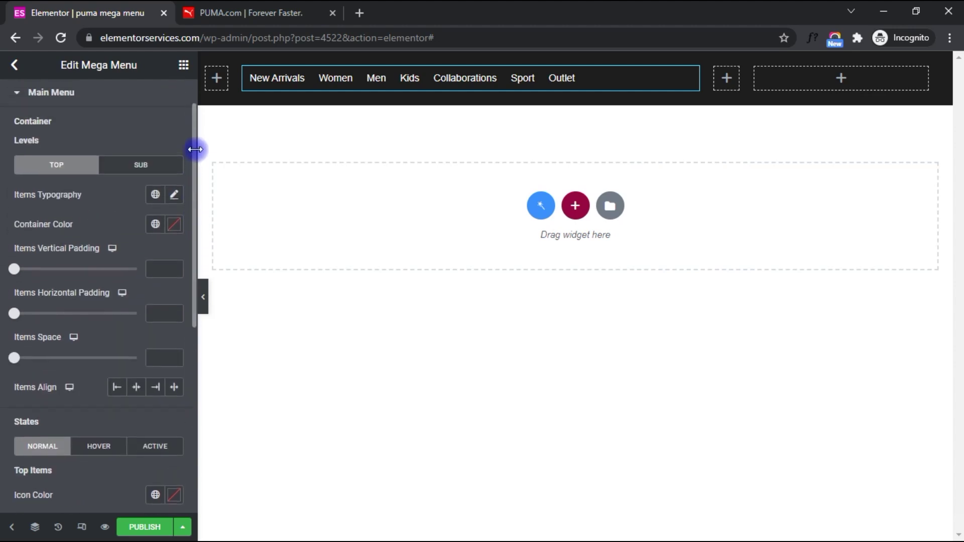
{"action": "left_click", "coordinate": [174, 201]}
{"action": "left_click", "coordinate": [150, 300]}
{"action": "type", "text": "16"}
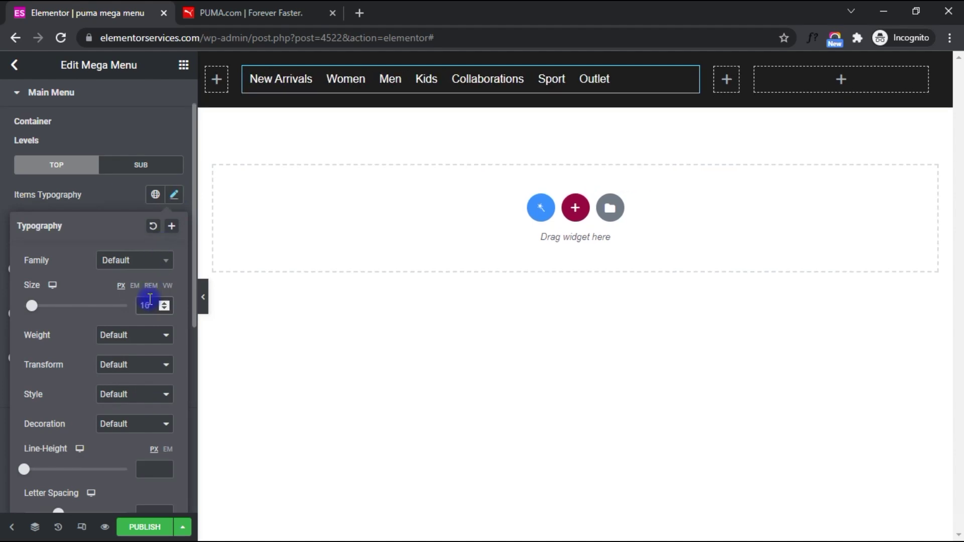
{"action": "left_click", "coordinate": [160, 320]}
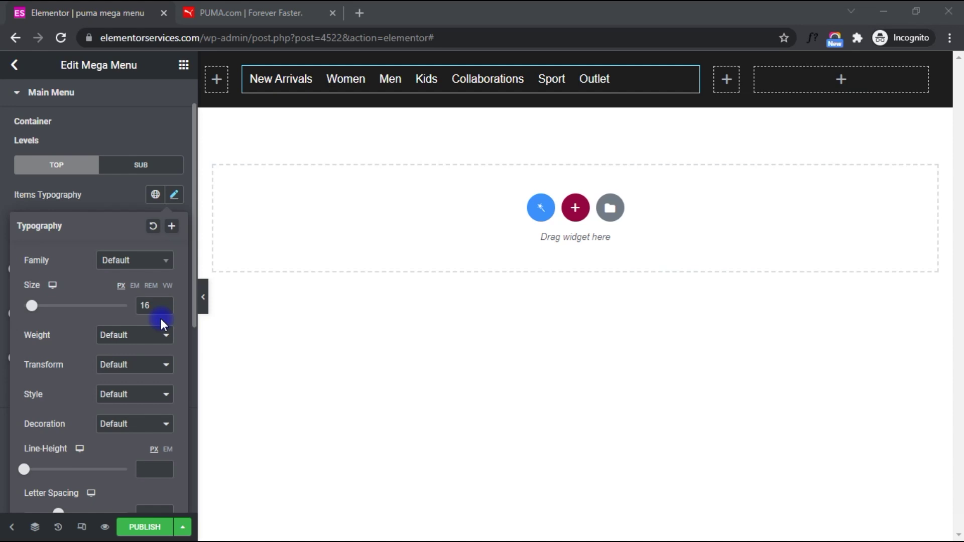
{"action": "left_click", "coordinate": [135, 193]}
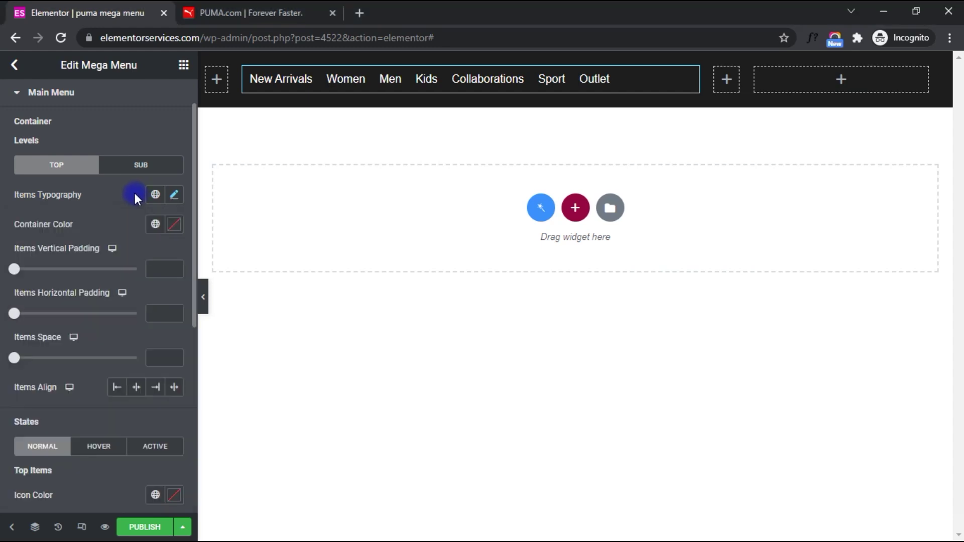
{"action": "left_click", "coordinate": [136, 388]}
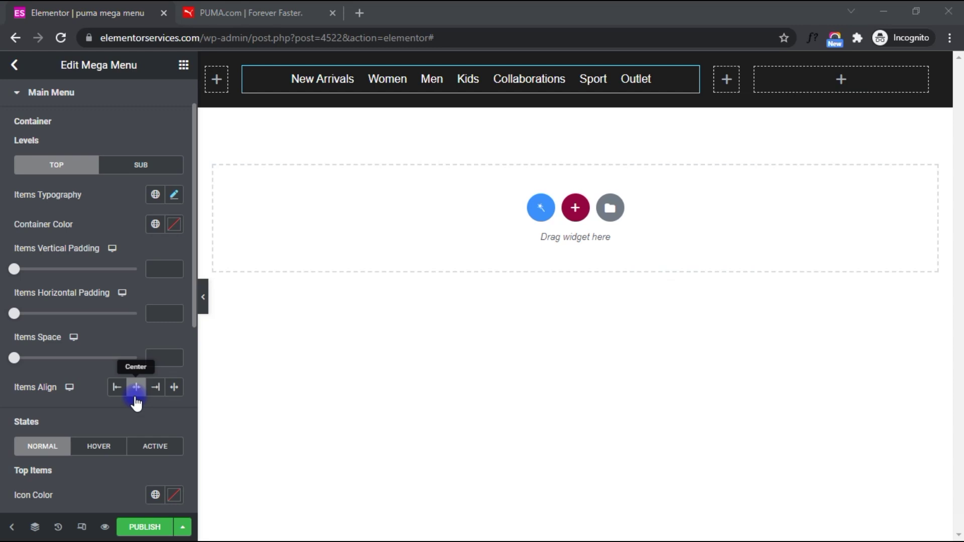
Step: Examine the hover effect on the top menu items of PUMA.com, from Women to Collaborations
{"action": "left_click", "coordinate": [220, 12]}
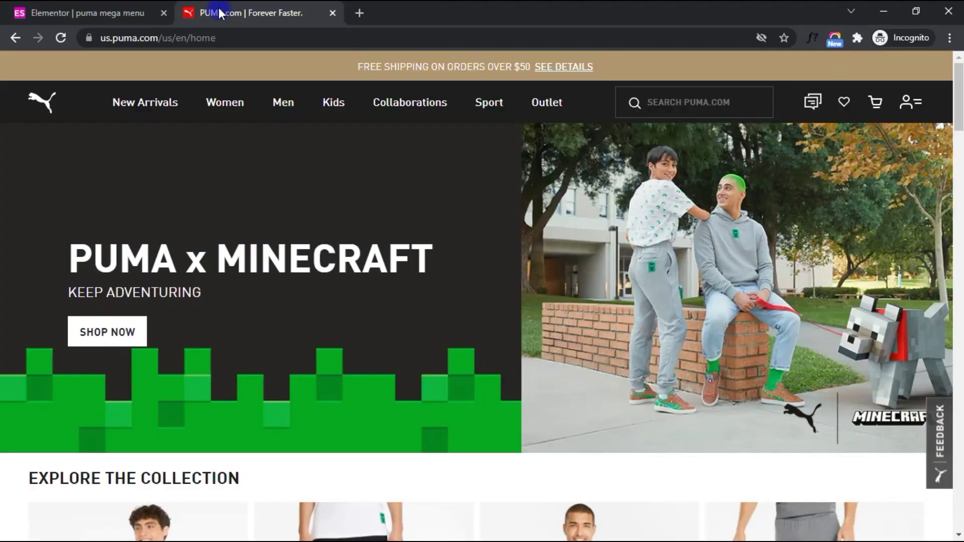
{"action": "mouse_move", "coordinate": [222, 108]}
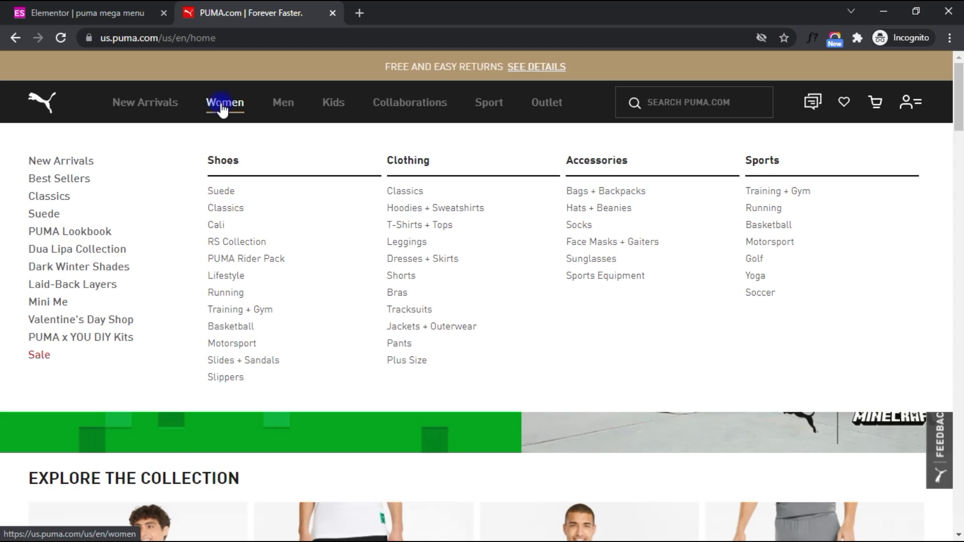
{"action": "mouse_move", "coordinate": [276, 109]}
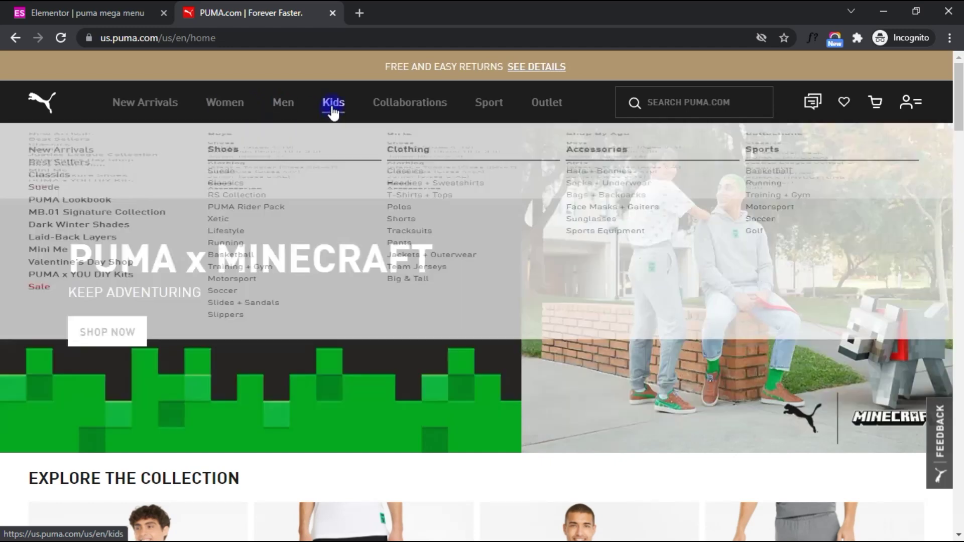
{"action": "mouse_move", "coordinate": [333, 112]}
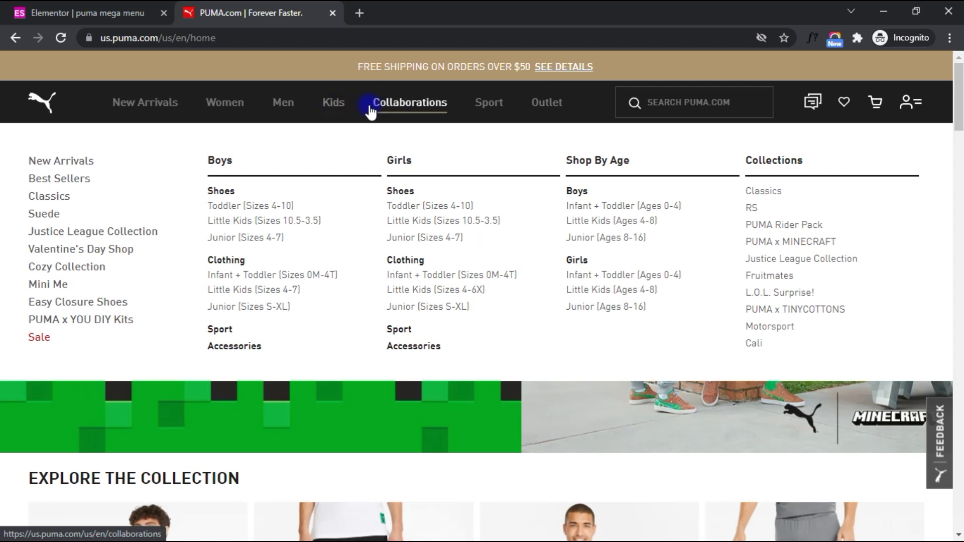
{"action": "mouse_move", "coordinate": [376, 108]}
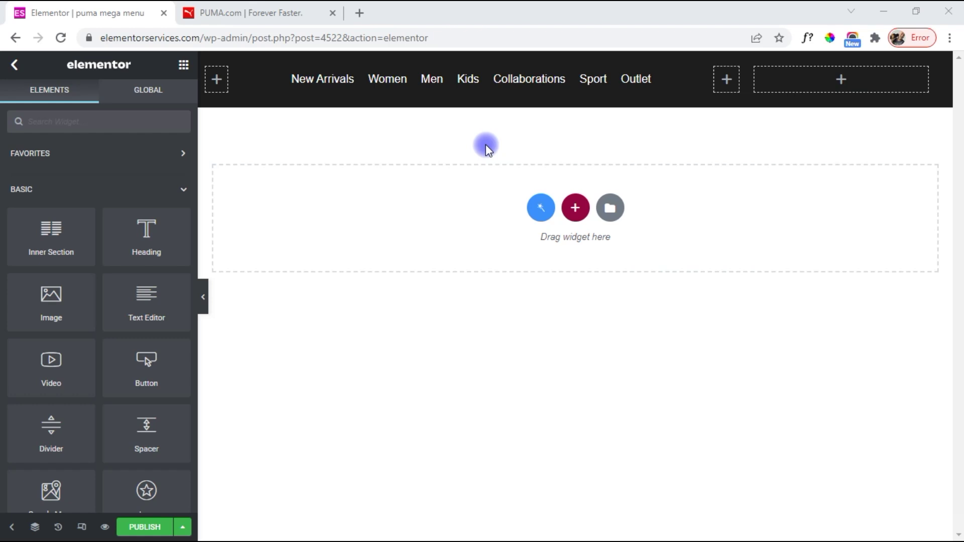
Step: Try custom CSS on the Mega Menu widget for a 3px #ae946d hover underline and #aaaaaa non-hovered labels
{"action": "mouse_move", "coordinate": [668, 56]}
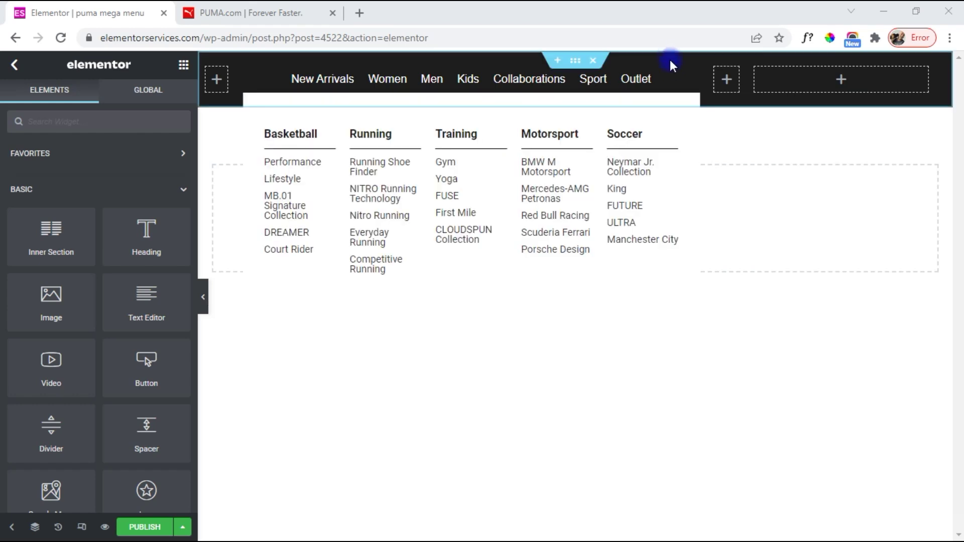
{"action": "left_click", "coordinate": [689, 76]}
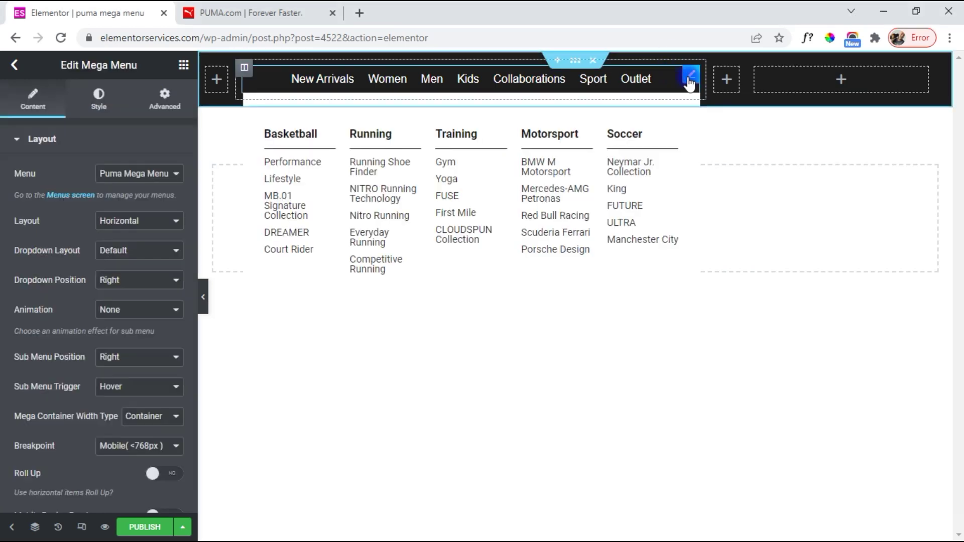
{"action": "left_click", "coordinate": [182, 108]}
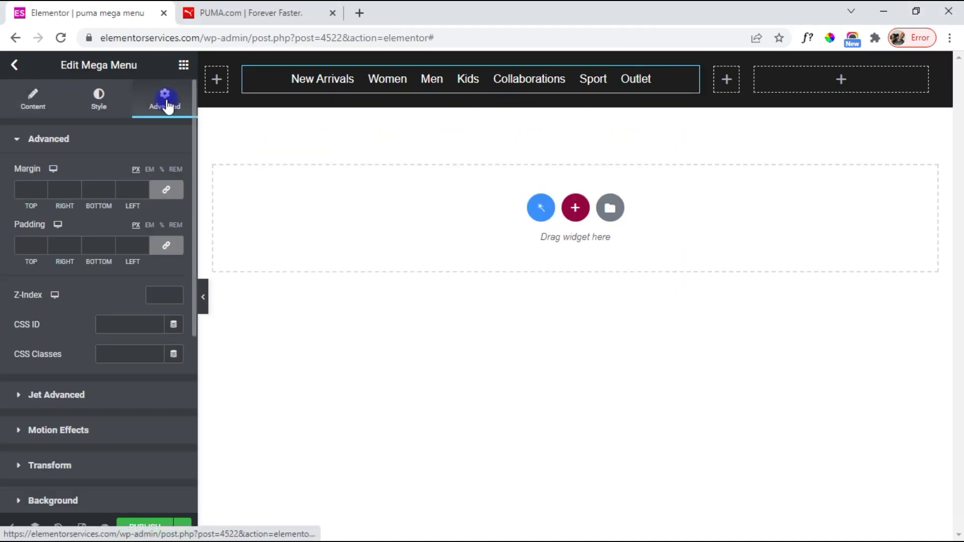
{"action": "left_click_drag", "start_coordinate": [195, 129], "coordinate": [186, 287]}
{"action": "left_click", "coordinate": [36, 456]}
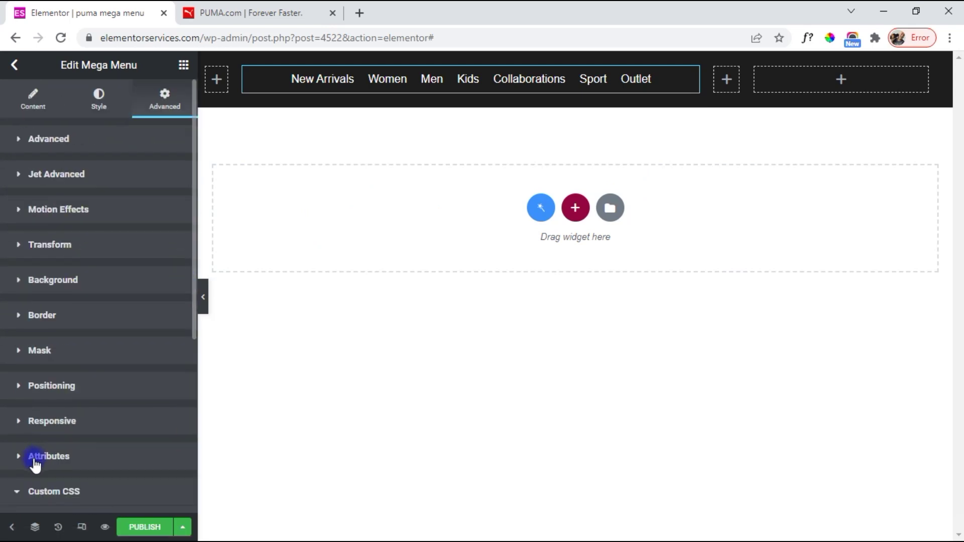
{"action": "left_click_drag", "start_coordinate": [194, 320], "coordinate": [194, 454]}
{"action": "left_click", "coordinate": [108, 320]}
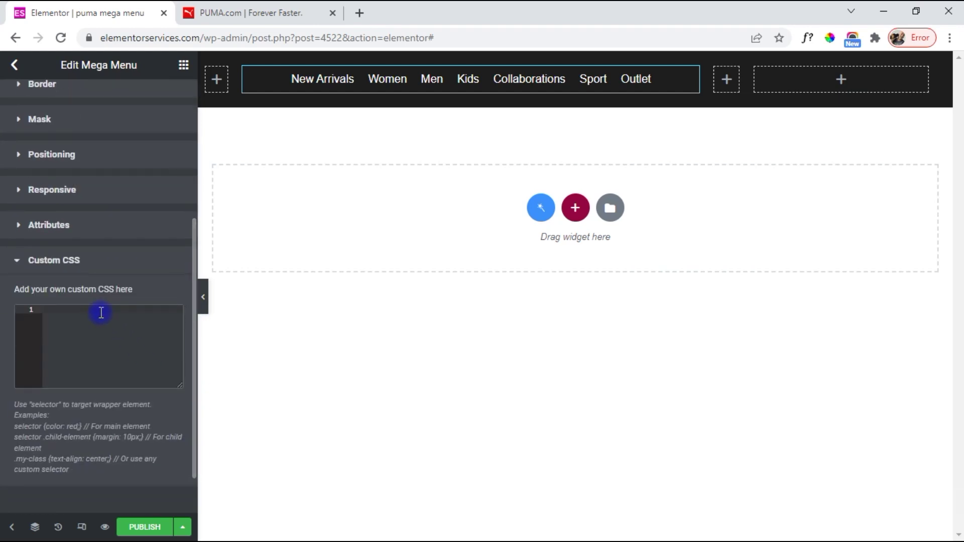
{"action": "type", "text": "a:hover  .jet-mega-menu-item__label { display: border; border-style: solid; border-color: #ae946d ; border-width: 0px 0px 3px 0px; }   .jet-mega-menu-item__label { display: border; border-style: solid; border-color: transparent; border-width: 0px 0px 3px 0px; } .jet-mega-menu-list:hover .jet-mega-menu-item:not(:hover) .jet-mega-menu-item__label{ color:#aaaaaa;}"}
{"action": "mouse_move", "coordinate": [324, 84]}
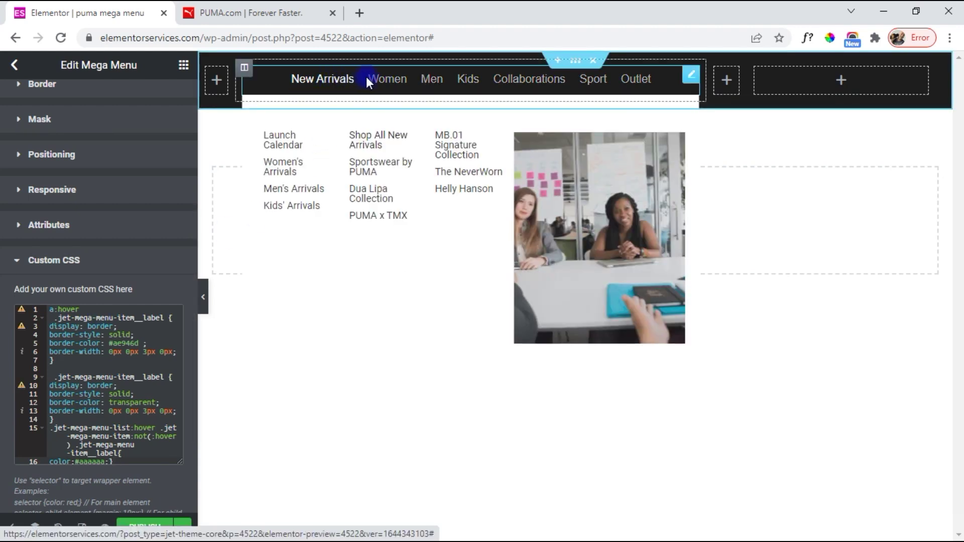
{"action": "mouse_move", "coordinate": [384, 84]}
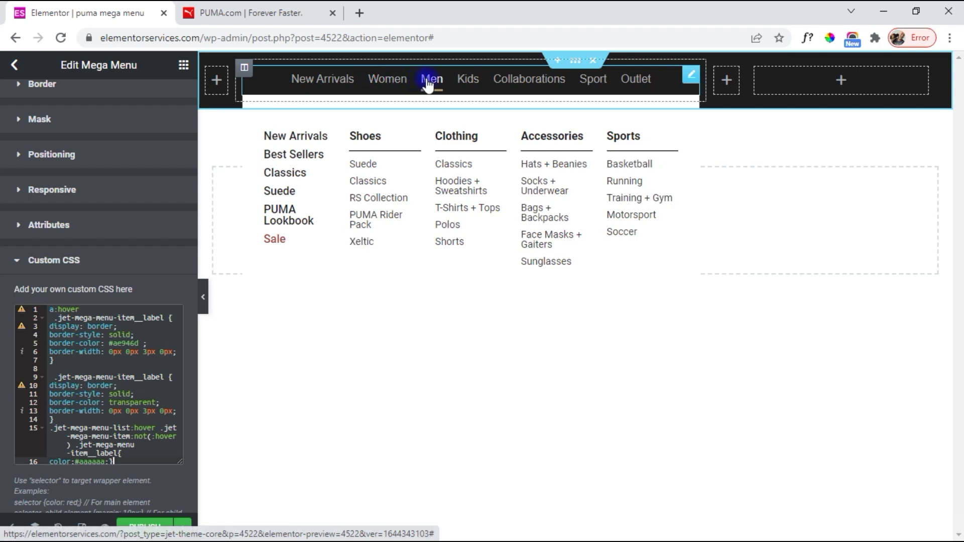
{"action": "mouse_move", "coordinate": [466, 88]}
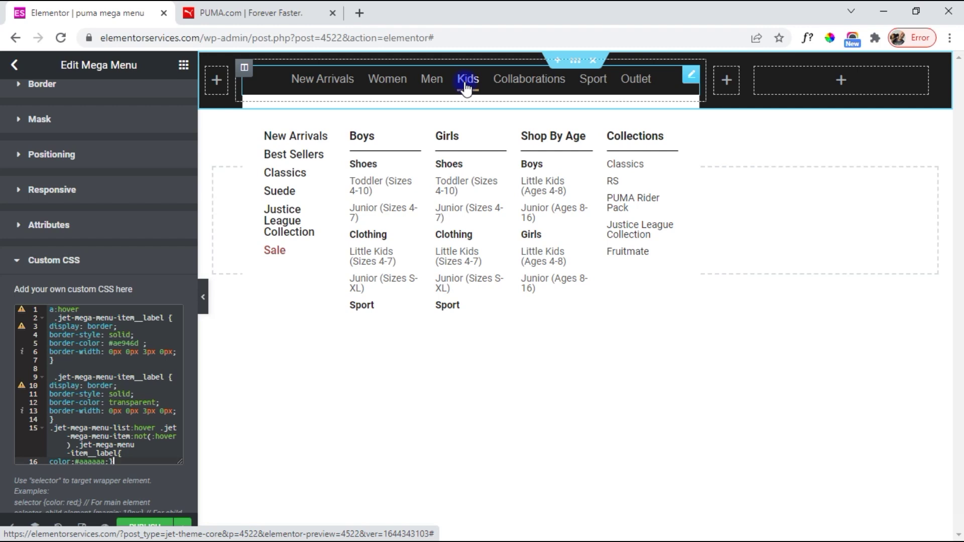
Step: Add custom CSS to the Mega Menu widget: solid 3px bottom border, transparent normally and #ae946d on hover, with non-hovered labels #aaaaaa
{"action": "left_click", "coordinate": [487, 146]}
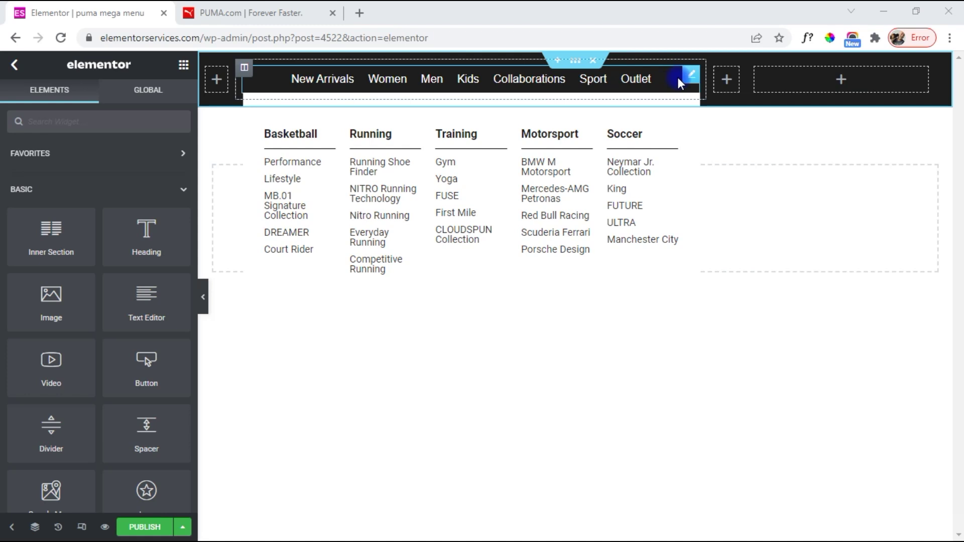
{"action": "left_click", "coordinate": [691, 77]}
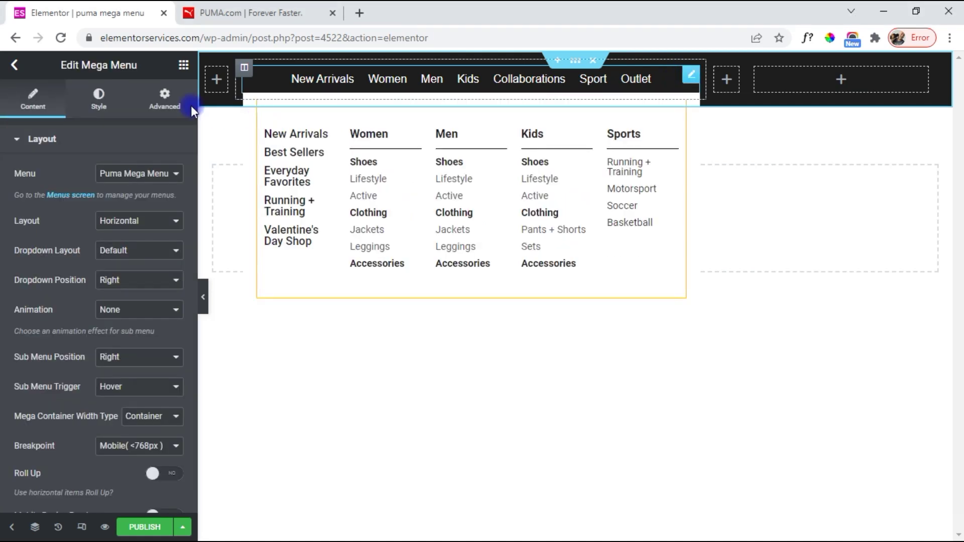
{"action": "left_click", "coordinate": [165, 100]}
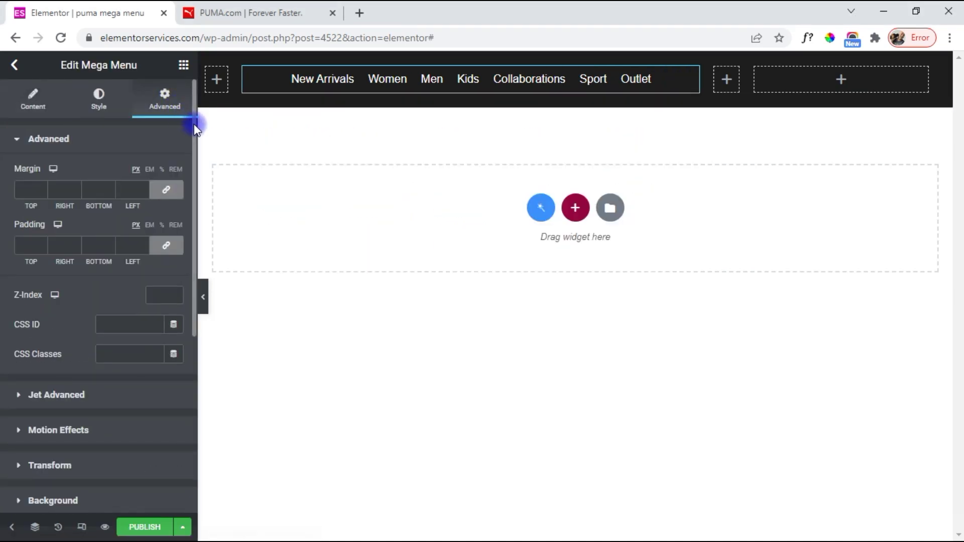
{"action": "scroll", "coordinate": [185, 282], "scroll_direction": "down", "scroll_amount": 5}
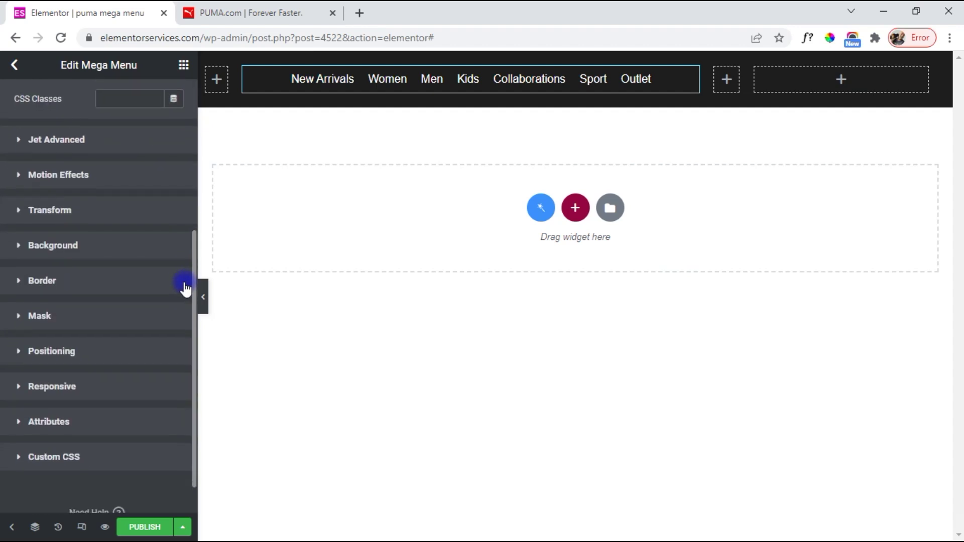
{"action": "left_click", "coordinate": [36, 458]}
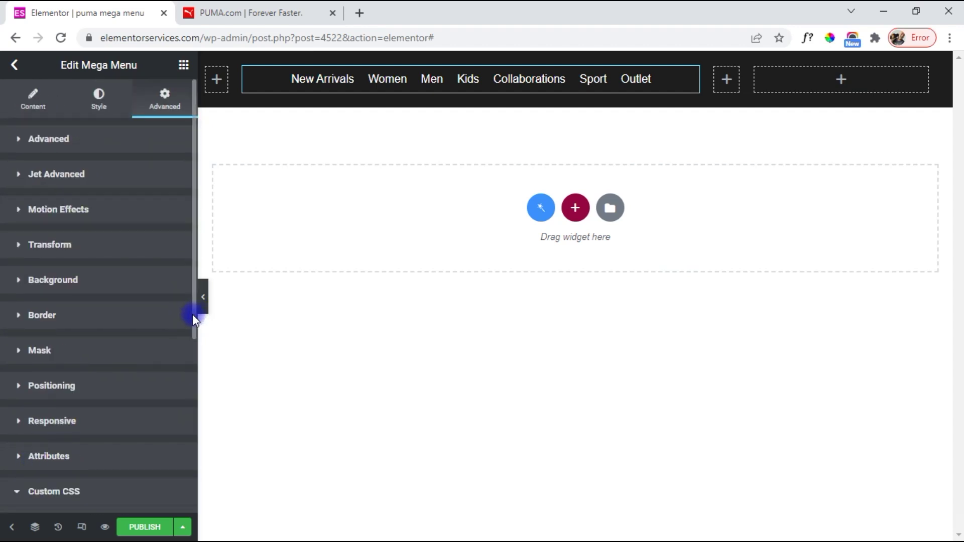
{"action": "left_click_drag", "start_coordinate": [193, 320], "coordinate": [194, 452]}
{"action": "left_click", "coordinate": [101, 312]}
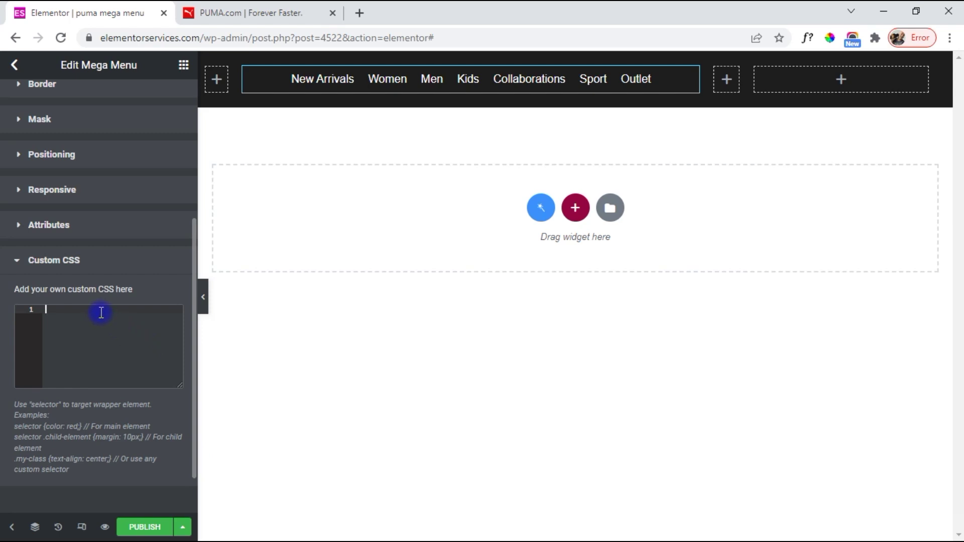
{"action": "type", "text": "a:hover  .jet-mega-menu-item__label { display: border; border-style: solid; border-color: #ae946d ; border-width: 0px 0px 3px 0px; }   .jet-mega-menu-item__label { display: border; border-style: solid; border-color: transparent; border-width: 0px 0px 3px 0px; } .jet-mega-menu-list:hover .jet-mega-menu-item:not(:hover) .jet-mega-menu-item__label{ color:#aaaaaa;}"}
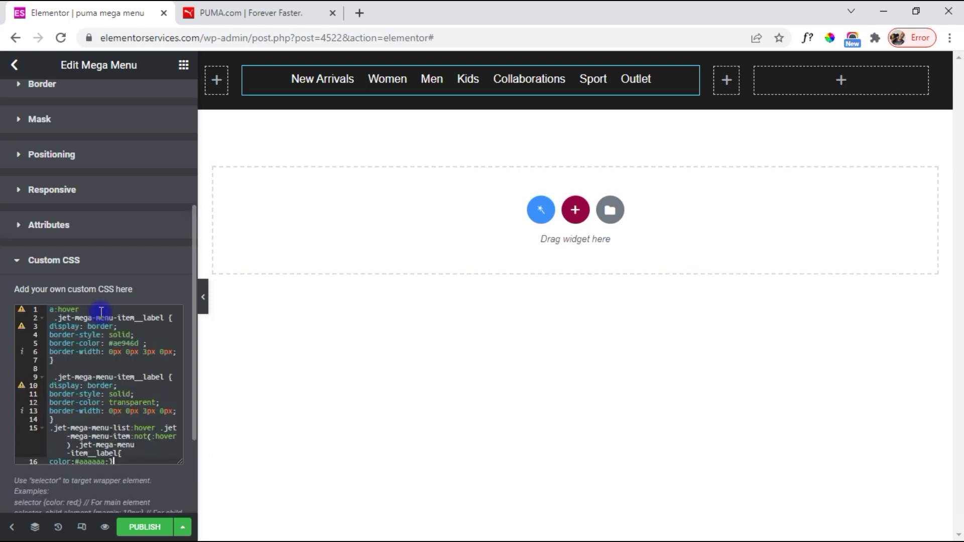
{"action": "mouse_move", "coordinate": [326, 86]}
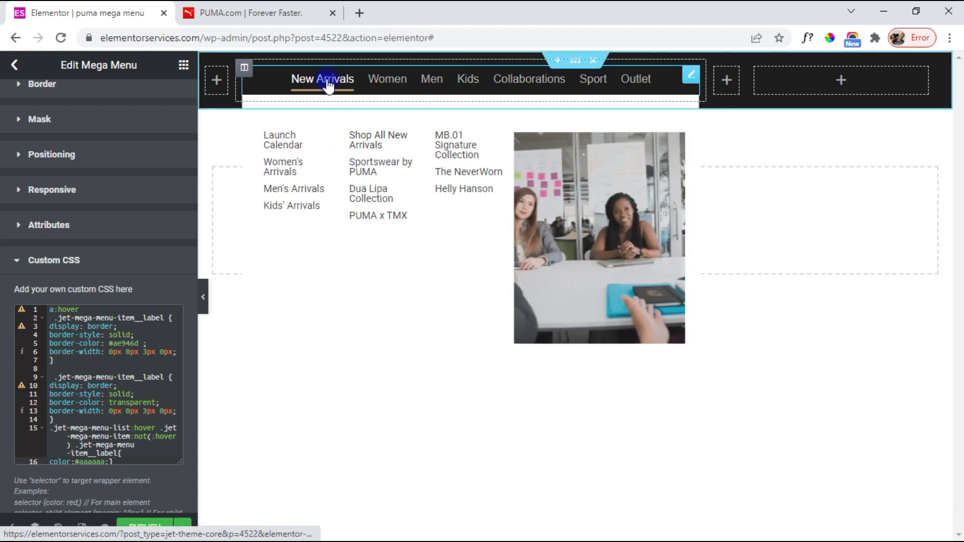
{"action": "mouse_move", "coordinate": [384, 81]}
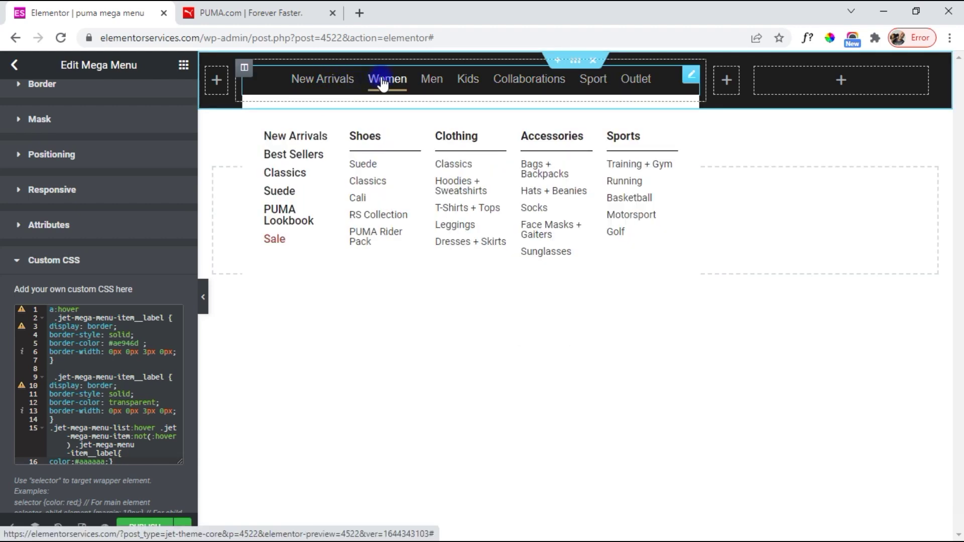
{"action": "mouse_move", "coordinate": [422, 83]}
{"action": "mouse_move", "coordinate": [468, 86]}
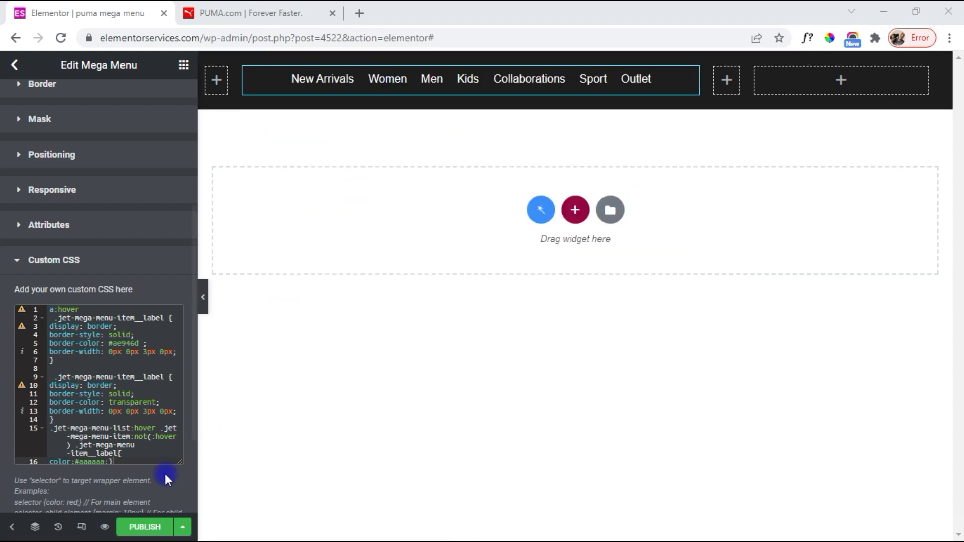
Step: Preview the header template in the browser and inspect the header's outer section with Chrome's Developer tools to find its class name
{"action": "left_click", "coordinate": [104, 528]}
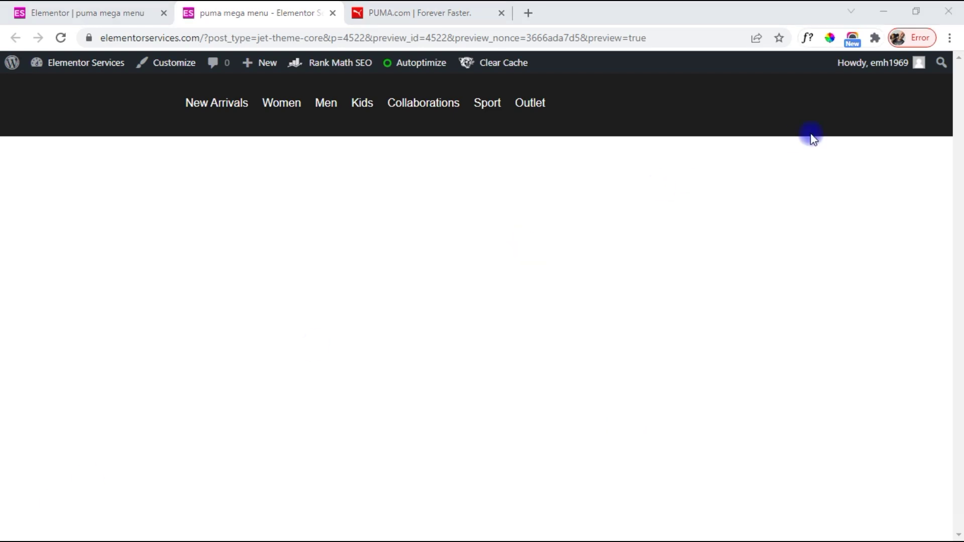
{"action": "left_click", "coordinate": [949, 39]}
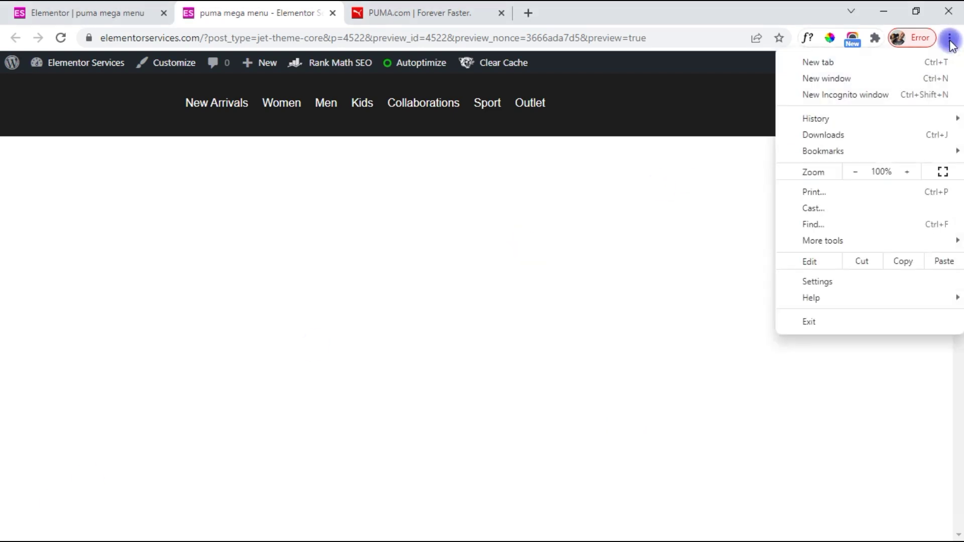
{"action": "mouse_move", "coordinate": [830, 239]}
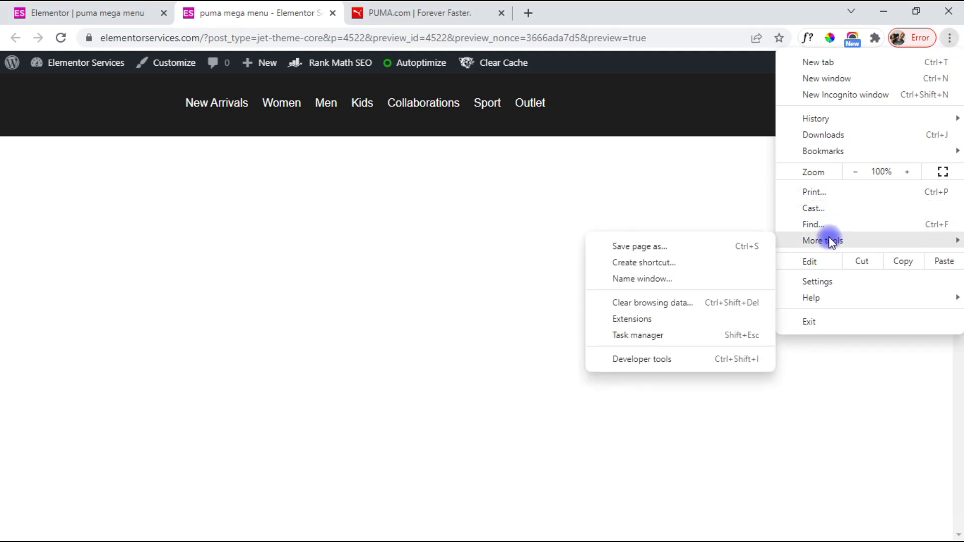
{"action": "left_click", "coordinate": [667, 361]}
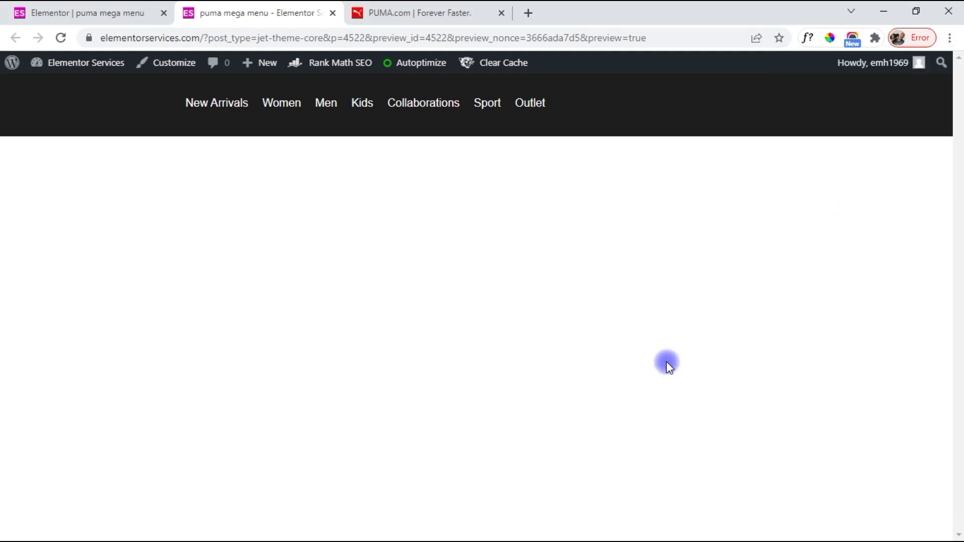
{"action": "left_click", "coordinate": [583, 62]}
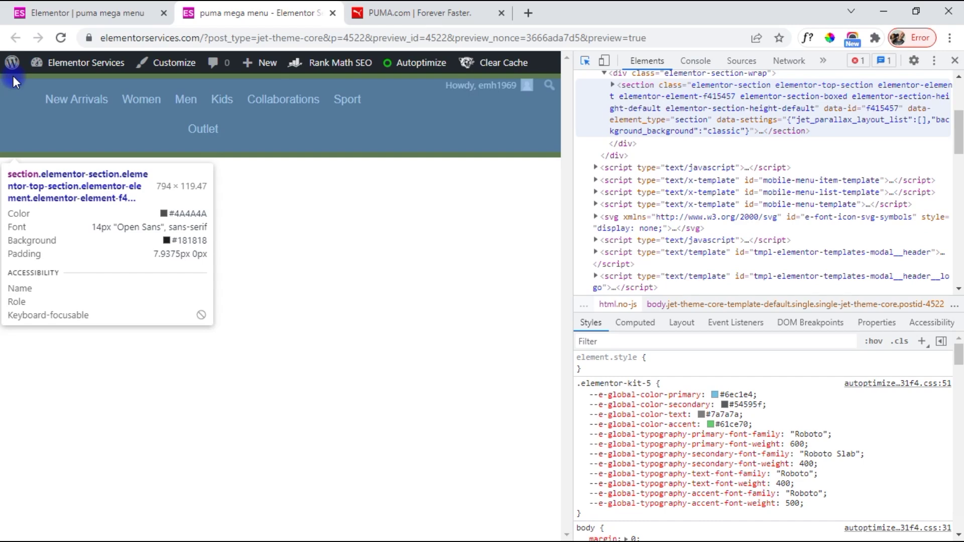
{"action": "left_click", "coordinate": [13, 77]}
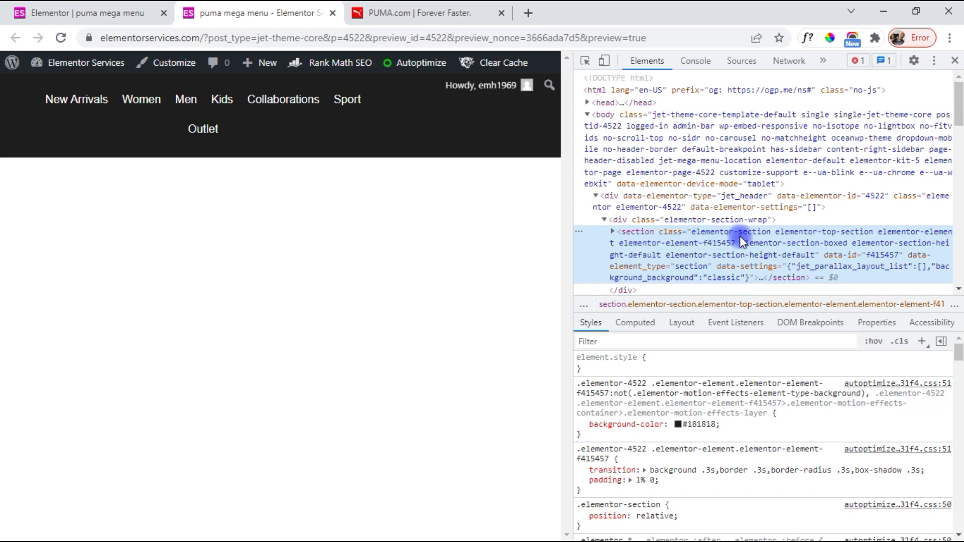
Step: Back in the Elementor editor, set the Mega Menu's container width type to Selector with the custom selector .elementor-section
{"action": "left_click", "coordinate": [121, 7]}
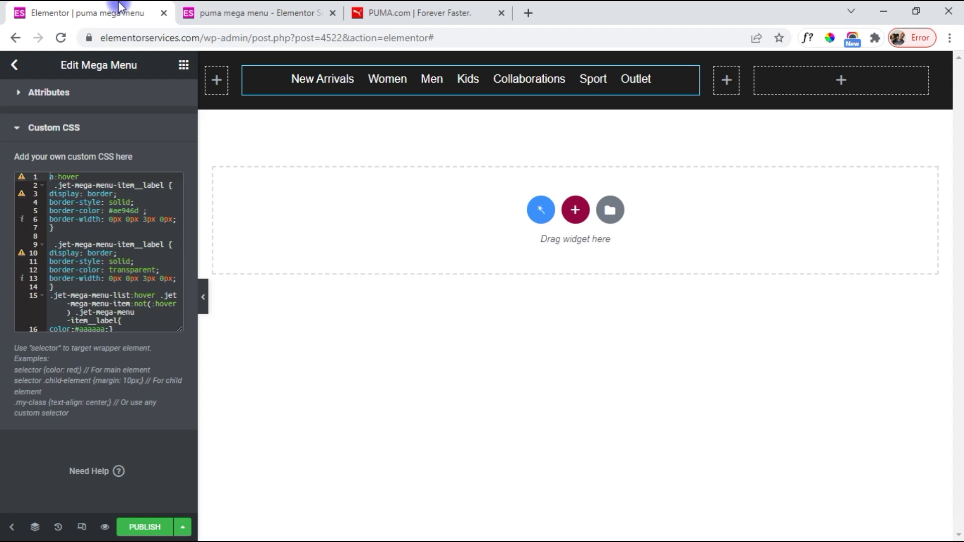
{"action": "left_click", "coordinate": [228, 423]}
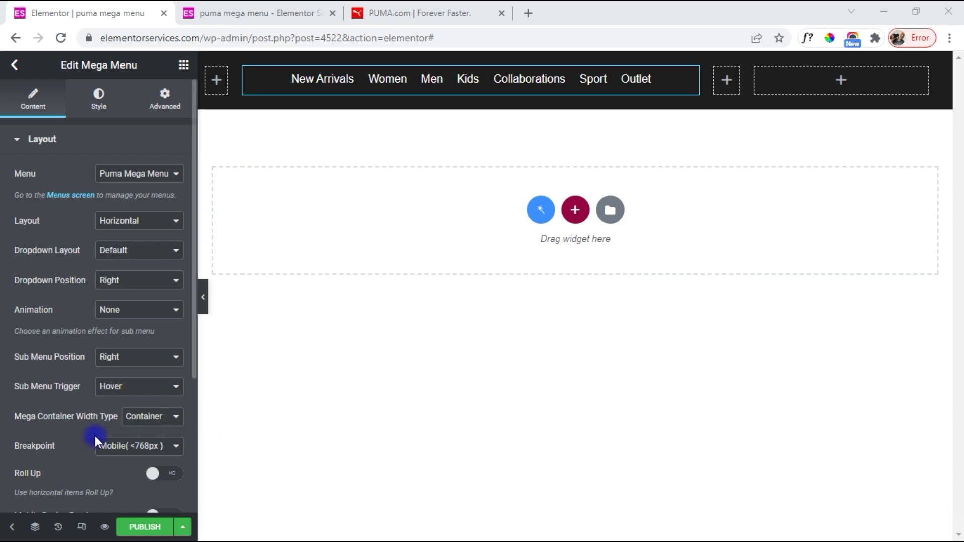
{"action": "left_click", "coordinate": [153, 417]}
{"action": "left_click", "coordinate": [154, 442]}
{"action": "left_click", "coordinate": [150, 446]}
{"action": "type", "text": ".e"}
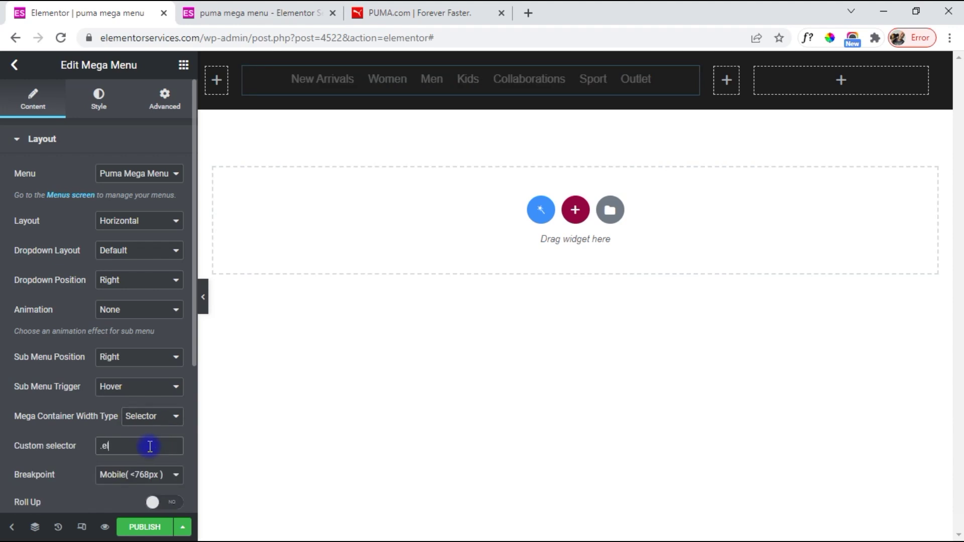
{"action": "type", "text": "lementor-section"}
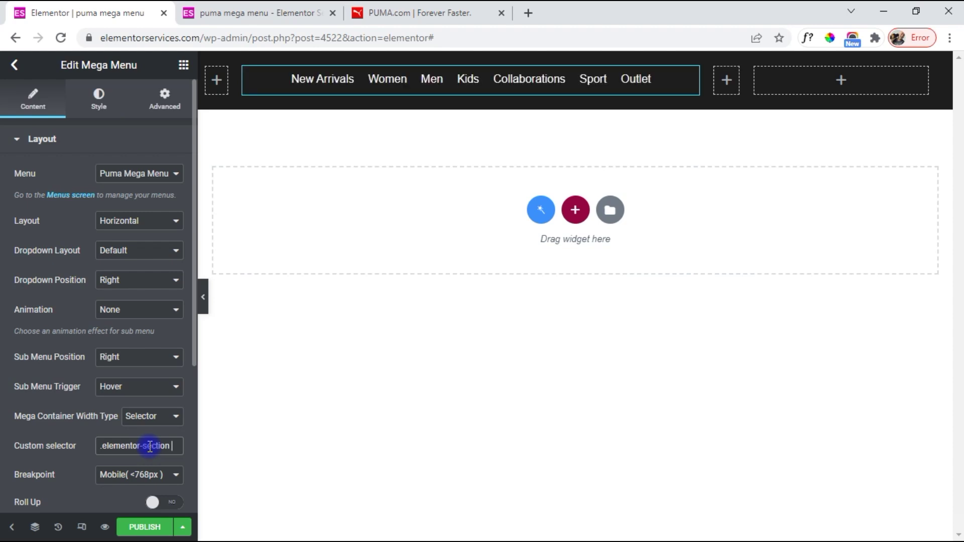
Step: Check the submenu width under Women and Collaborations in the editor and New Arrivals in the preview, and close the preview
{"action": "mouse_move", "coordinate": [391, 92]}
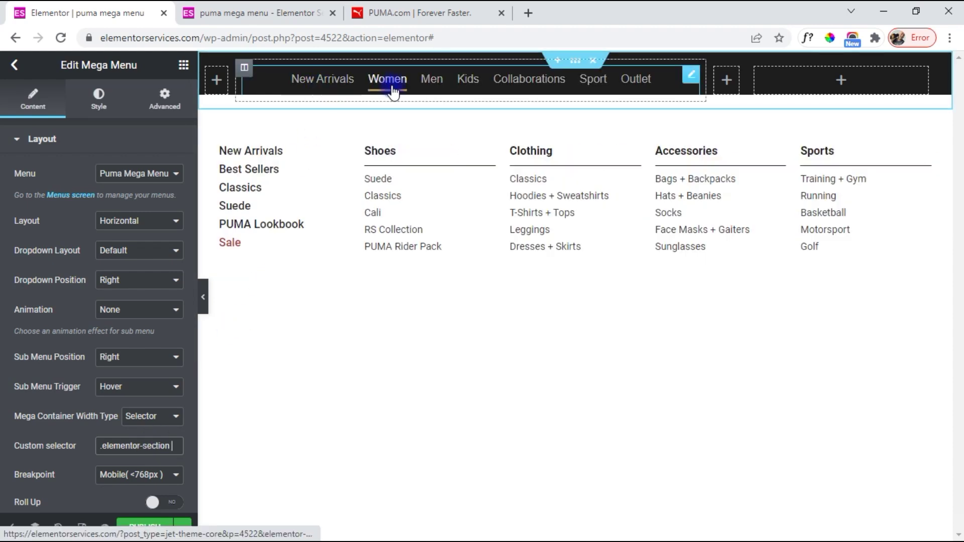
{"action": "mouse_move", "coordinate": [522, 95]}
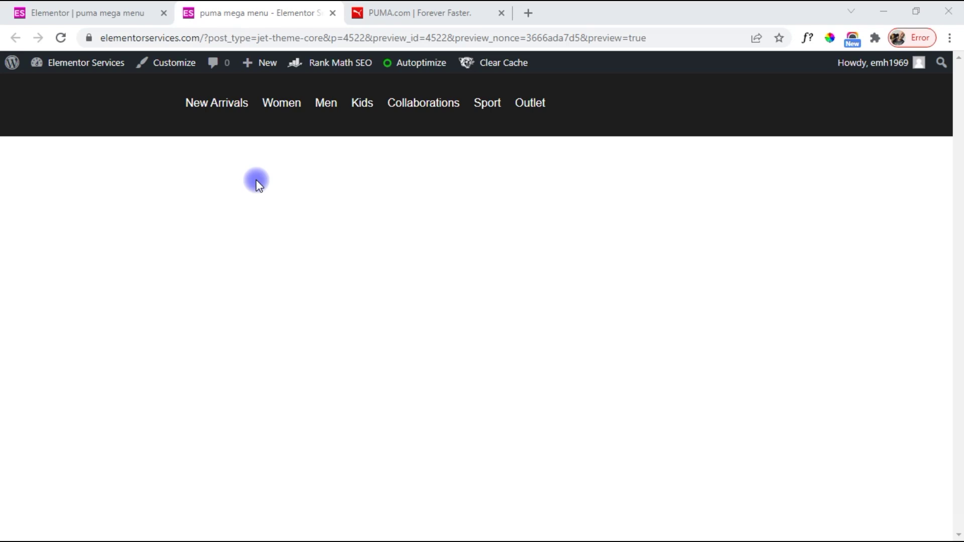
{"action": "mouse_move", "coordinate": [209, 110]}
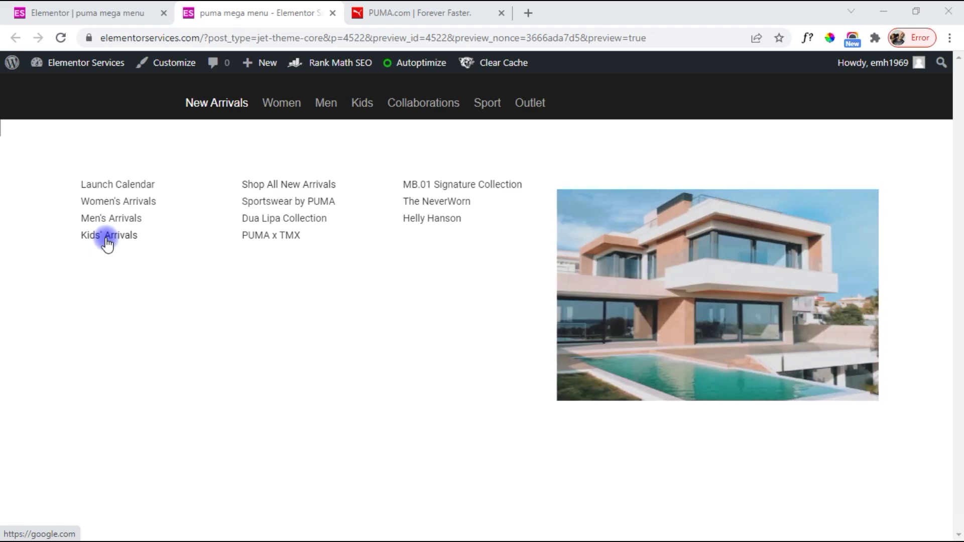
{"action": "key", "text": "ctrl+w"}
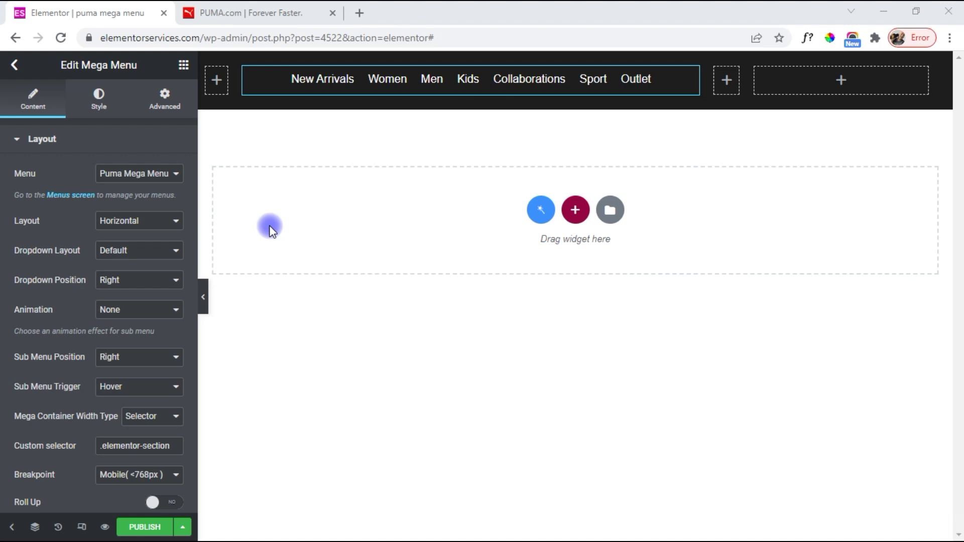